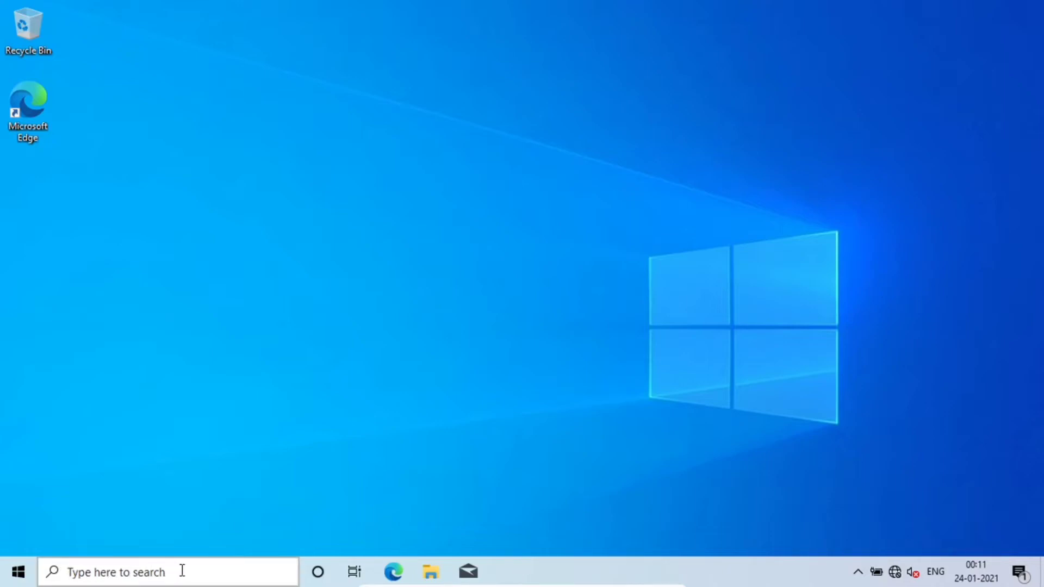
- Open the taskbar settings and go to the page for selecting which icons appear on the taskbar
{"action": "right_click", "coordinate": [545, 569]}
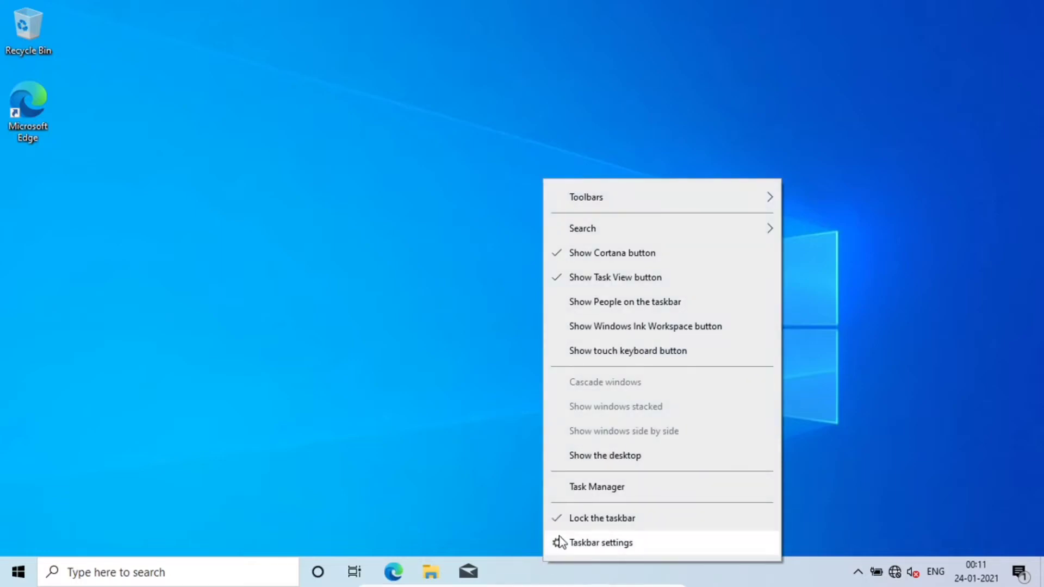
{"action": "left_click", "coordinate": [562, 542]}
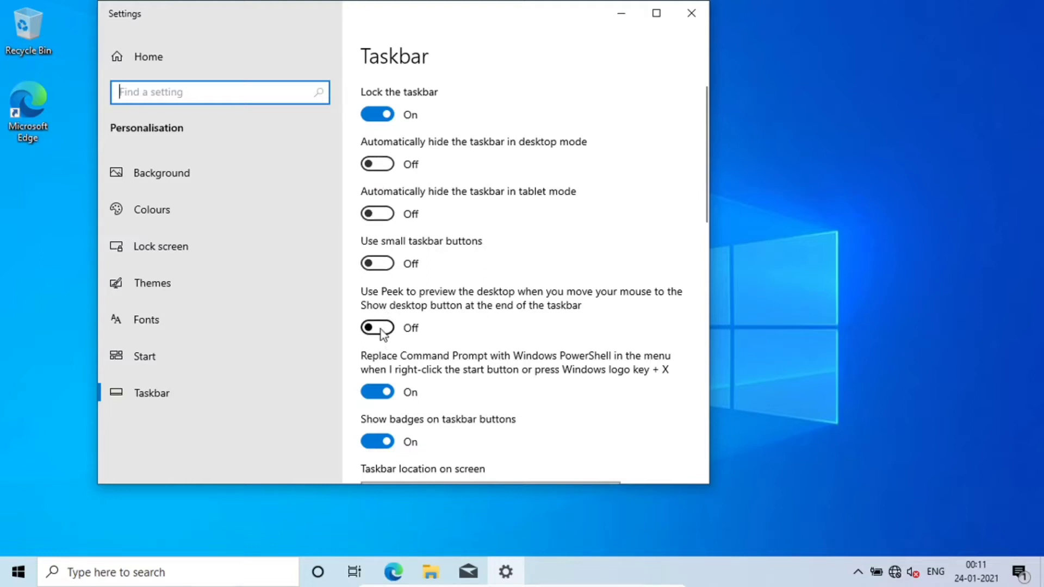
{"action": "scroll", "coordinate": [421, 356], "scroll_direction": "down", "scroll_amount": 5}
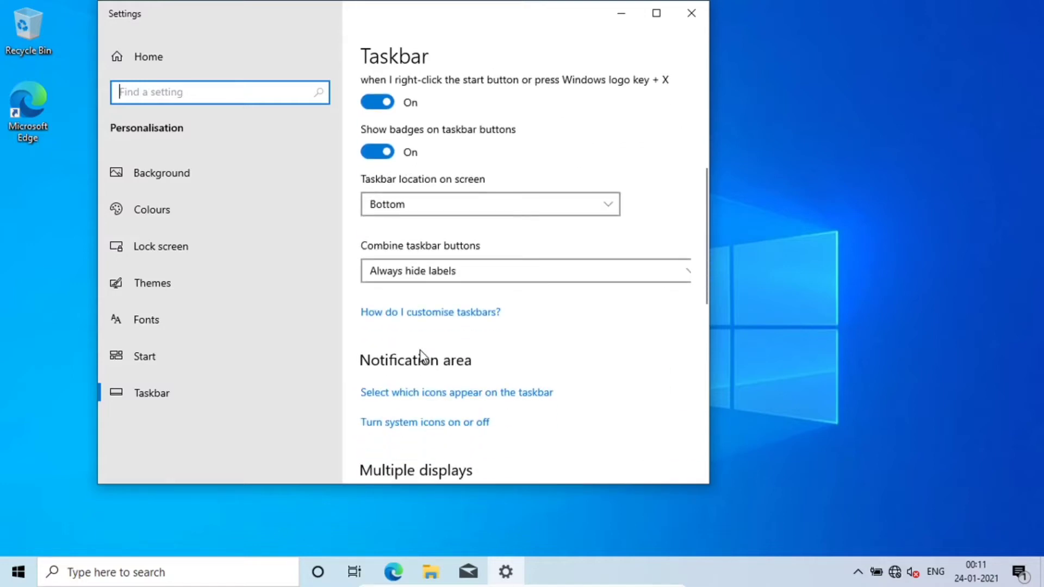
{"action": "left_click", "coordinate": [423, 392]}
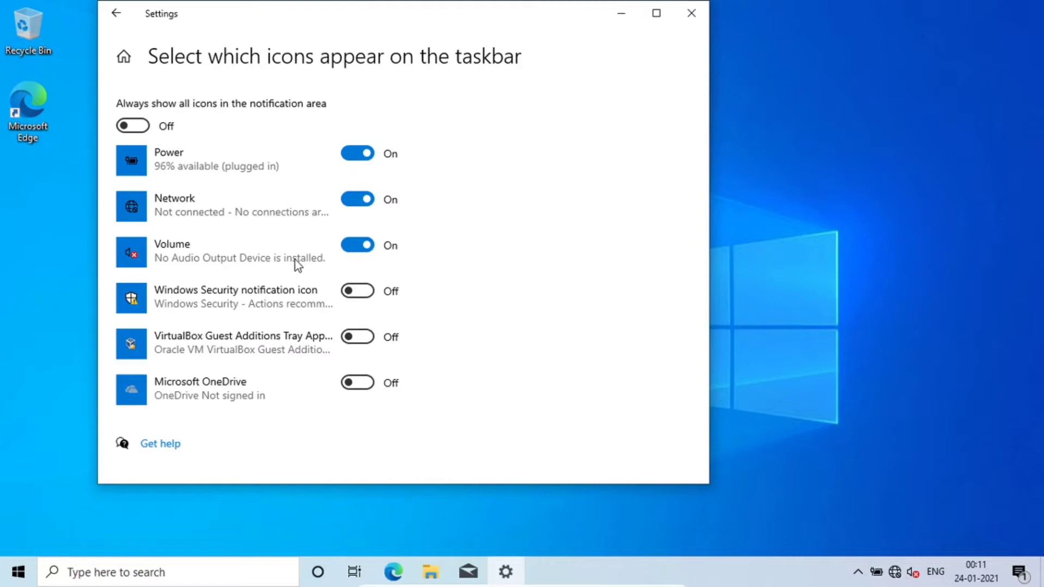
- Turn the Windows Security notification icon on and back off, and check the hidden notification icons
{"action": "left_click", "coordinate": [350, 299]}
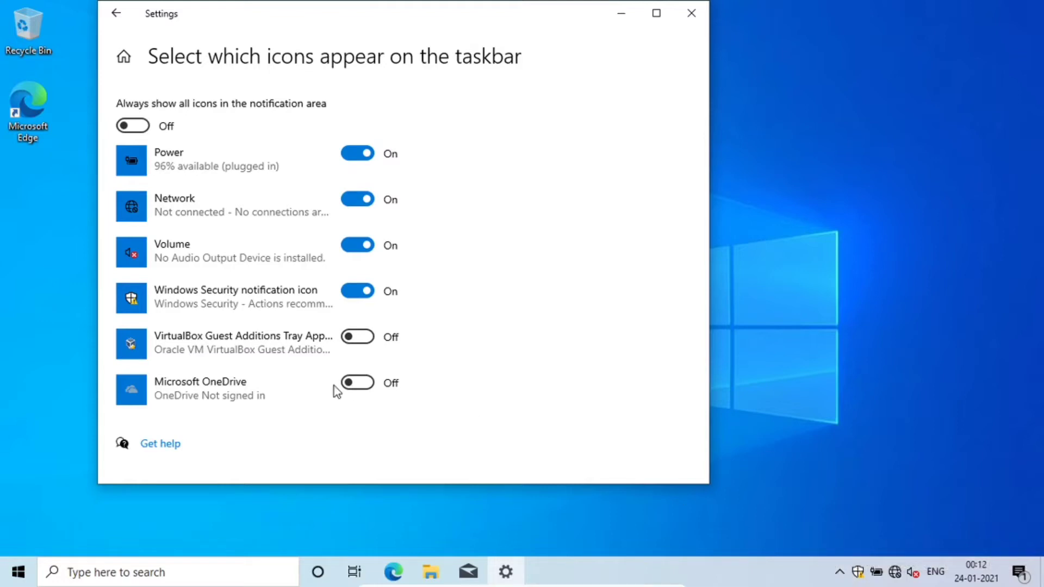
{"action": "left_click", "coordinate": [355, 291]}
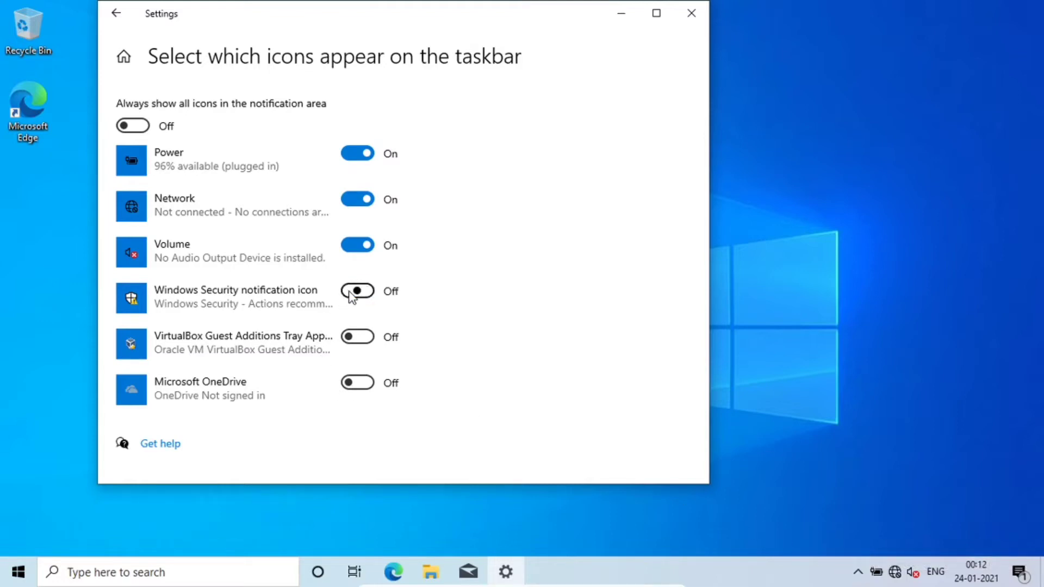
{"action": "left_click", "coordinate": [858, 575]}
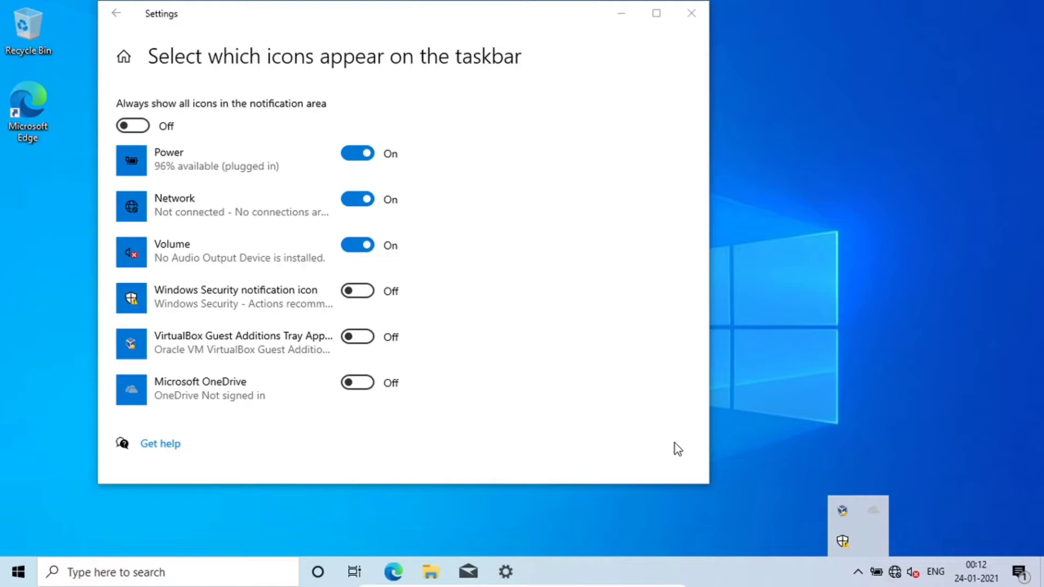
{"action": "left_click", "coordinate": [608, 428]}
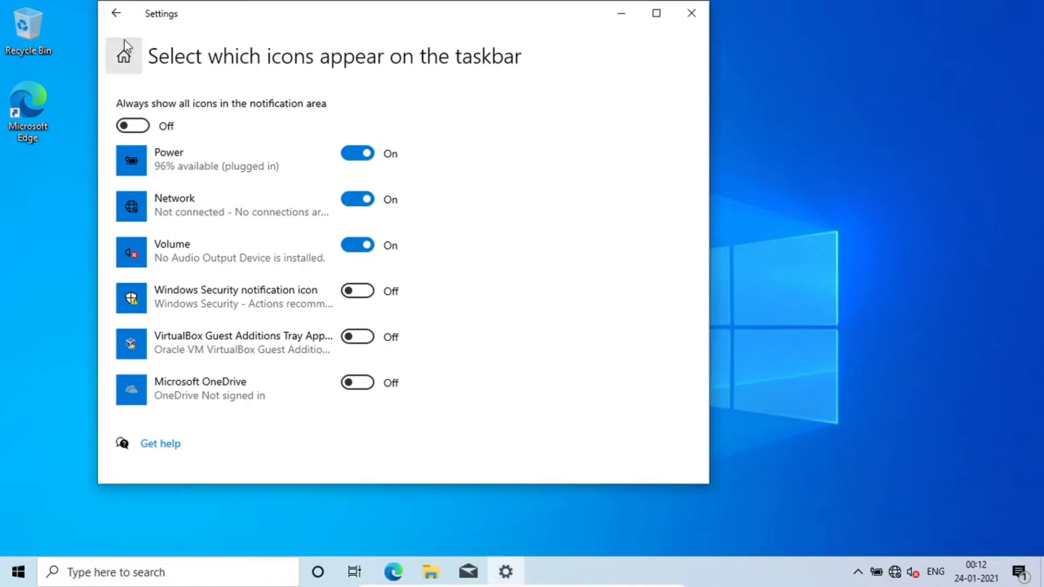
- Return to the taskbar settings and switch the Peek desktop preview on and back off
{"action": "left_click", "coordinate": [117, 16]}
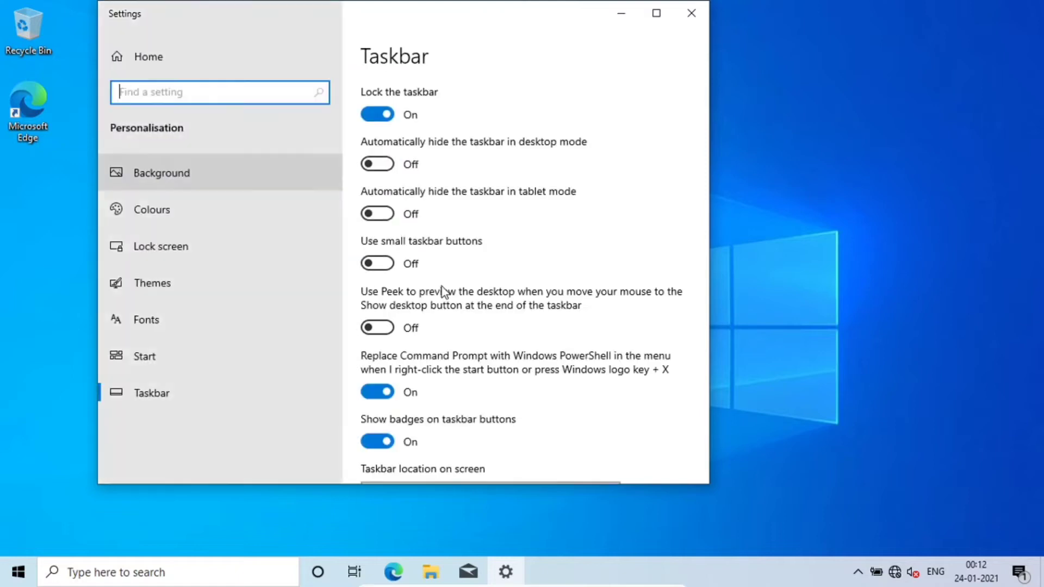
{"action": "scroll", "coordinate": [612, 376], "scroll_direction": "down", "scroll_amount": 3}
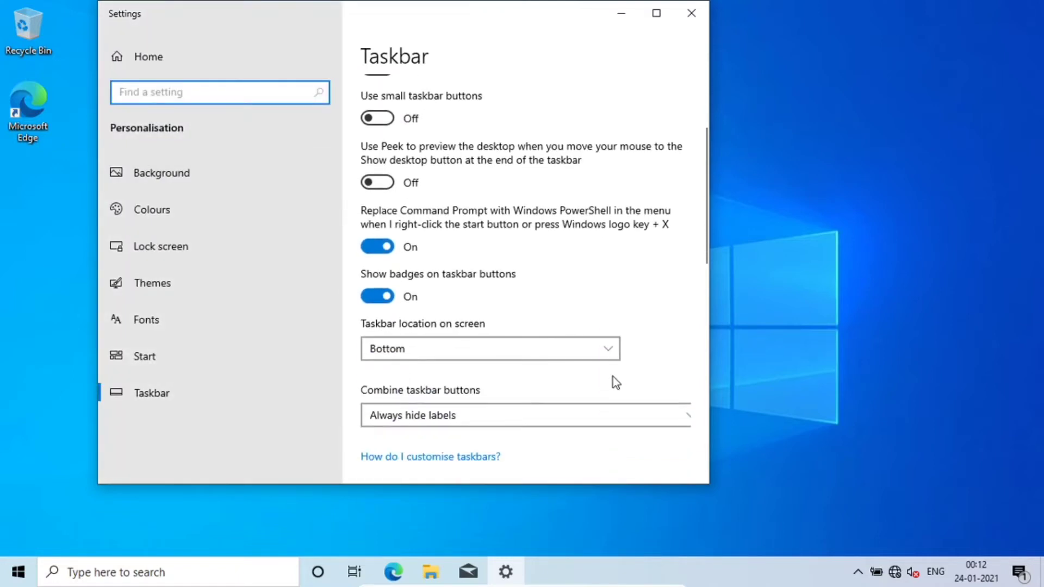
{"action": "left_click", "coordinate": [381, 187]}
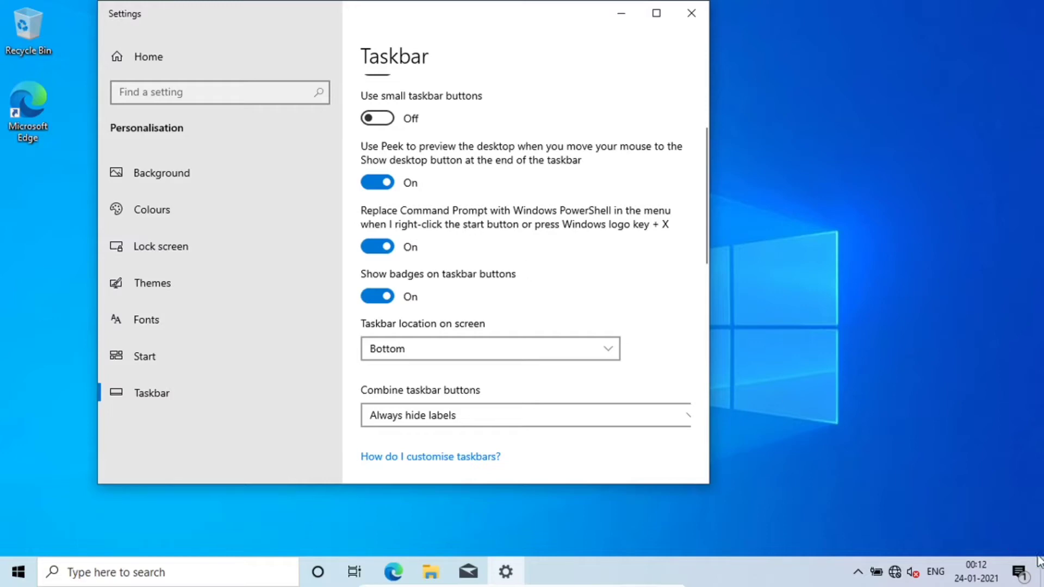
{"action": "mouse_move", "coordinate": [1042, 566]}
{"action": "left_click", "coordinate": [377, 185]}
- Turn off the Input Indicator and Location system icons in the notification area settings
{"action": "scroll", "coordinate": [488, 246], "scroll_direction": "down", "scroll_amount": 5}
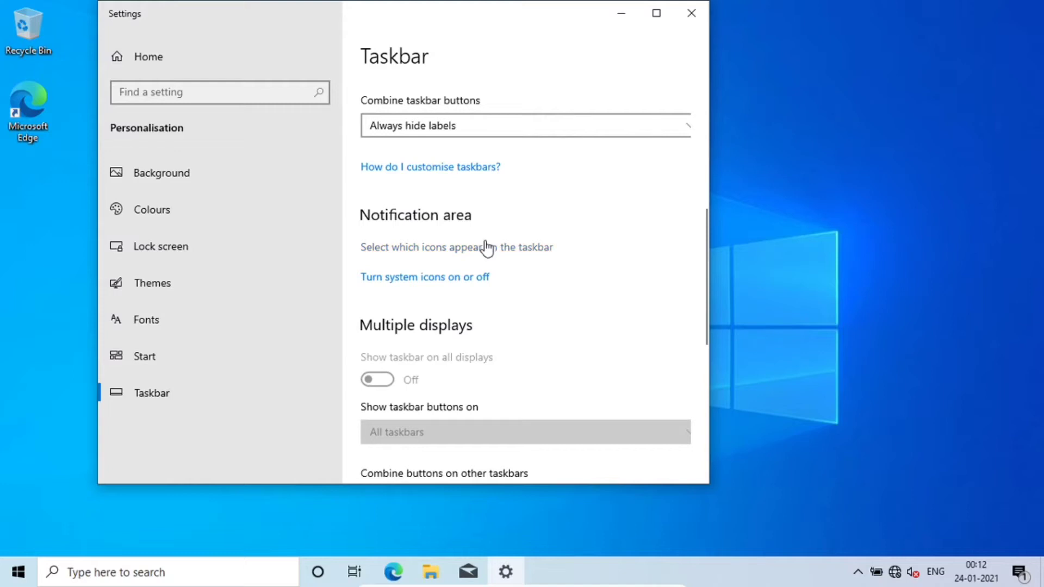
{"action": "left_click", "coordinate": [449, 278]}
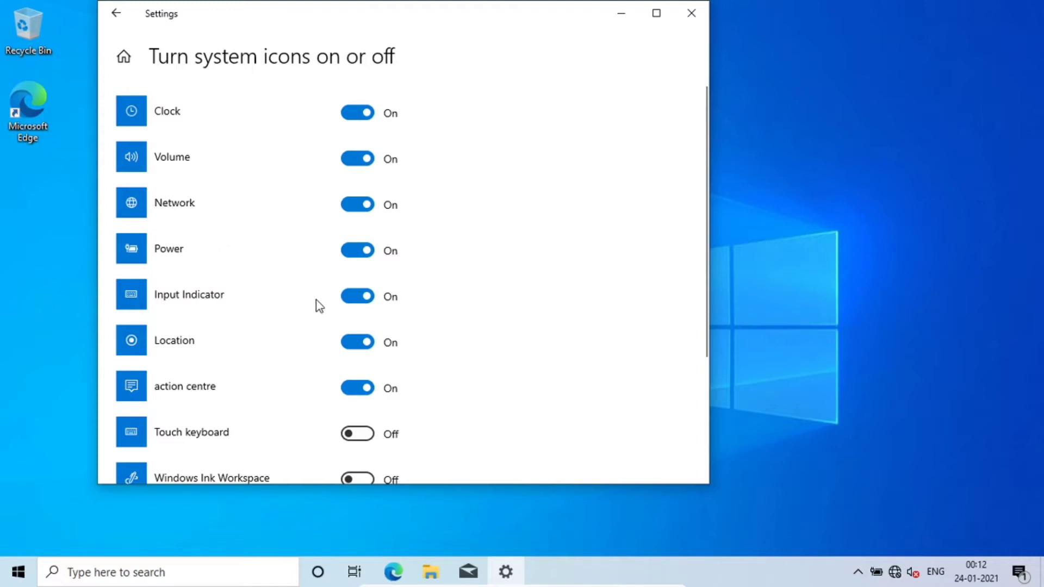
{"action": "left_click", "coordinate": [362, 307]}
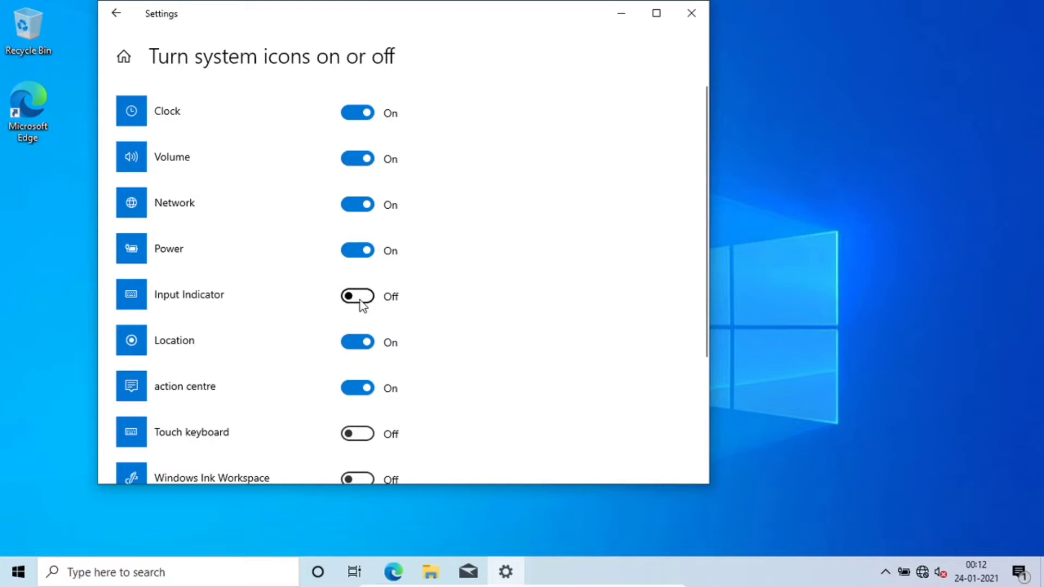
{"action": "left_click", "coordinate": [364, 303]}
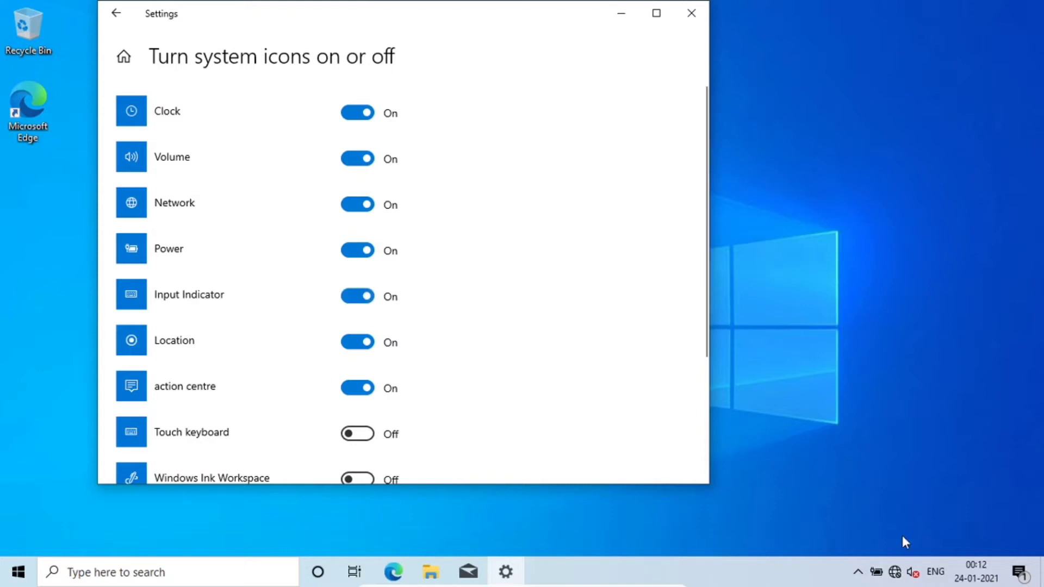
{"action": "mouse_move", "coordinate": [936, 571]}
{"action": "left_click", "coordinate": [356, 300]}
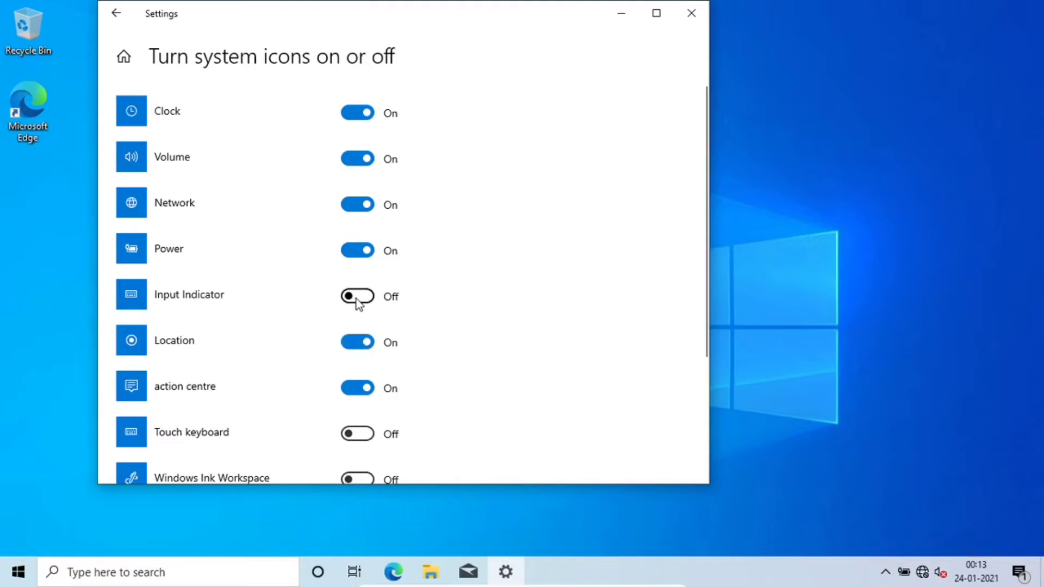
{"action": "left_click", "coordinate": [356, 342]}
- View the action centre with its quick actions expanded, and close it again
{"action": "left_click", "coordinate": [1019, 572]}
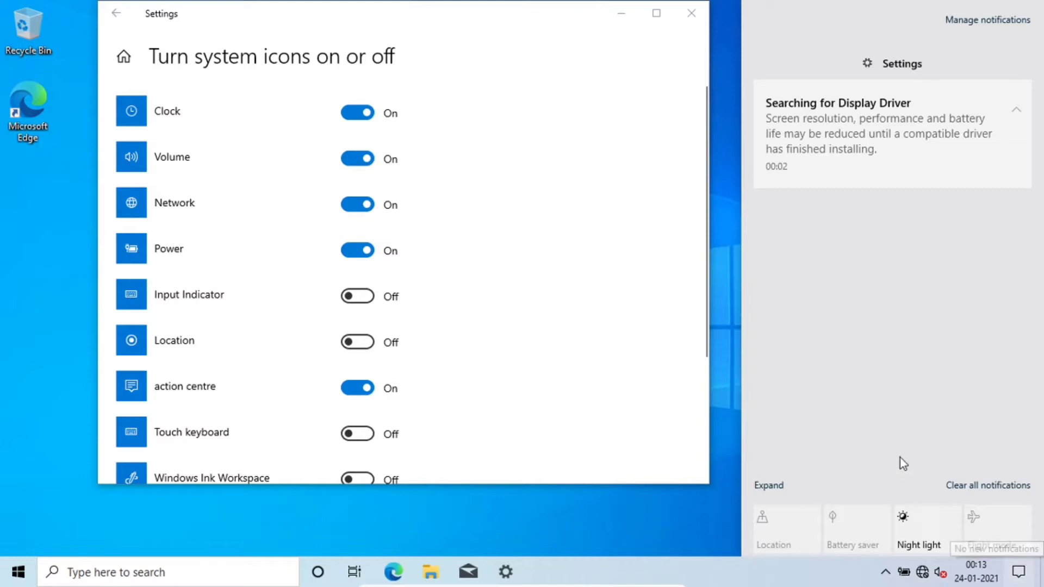
{"action": "left_click", "coordinate": [770, 485]}
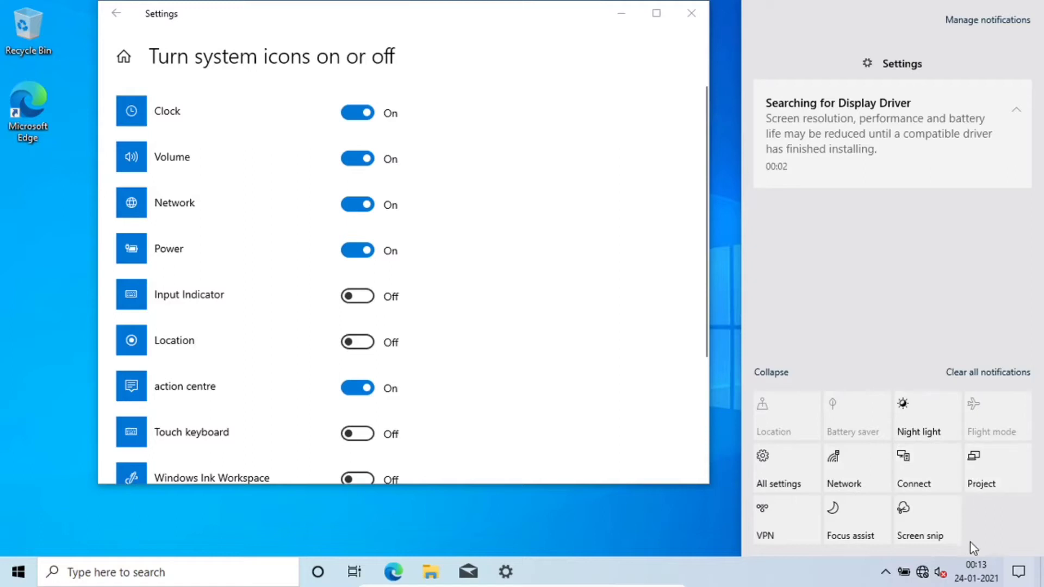
{"action": "left_click", "coordinate": [1019, 573]}
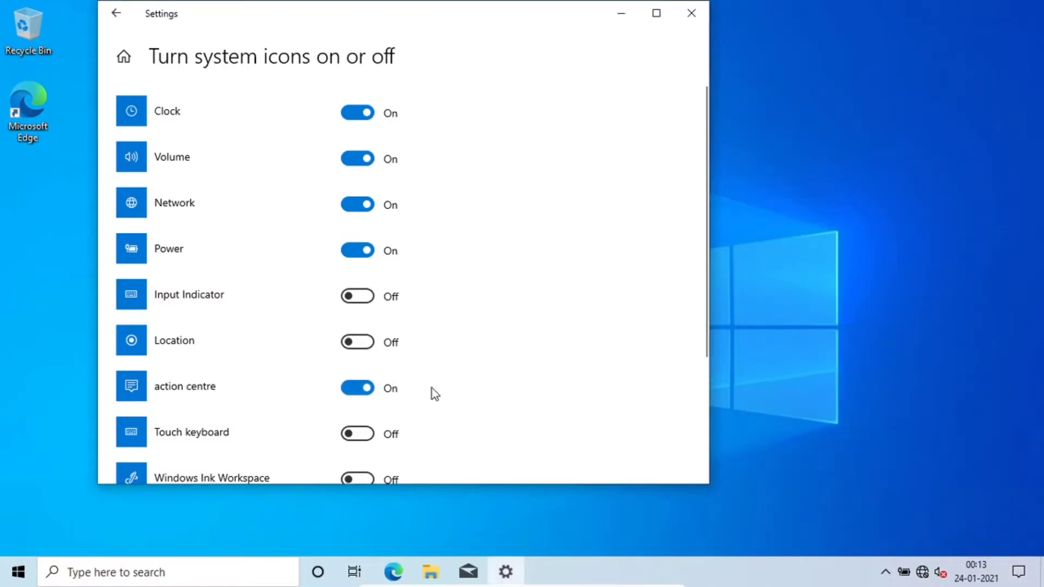
- Review the remaining system icon switches and close the settings window
{"action": "scroll", "coordinate": [431, 390], "scroll_direction": "down", "scroll_amount": 3}
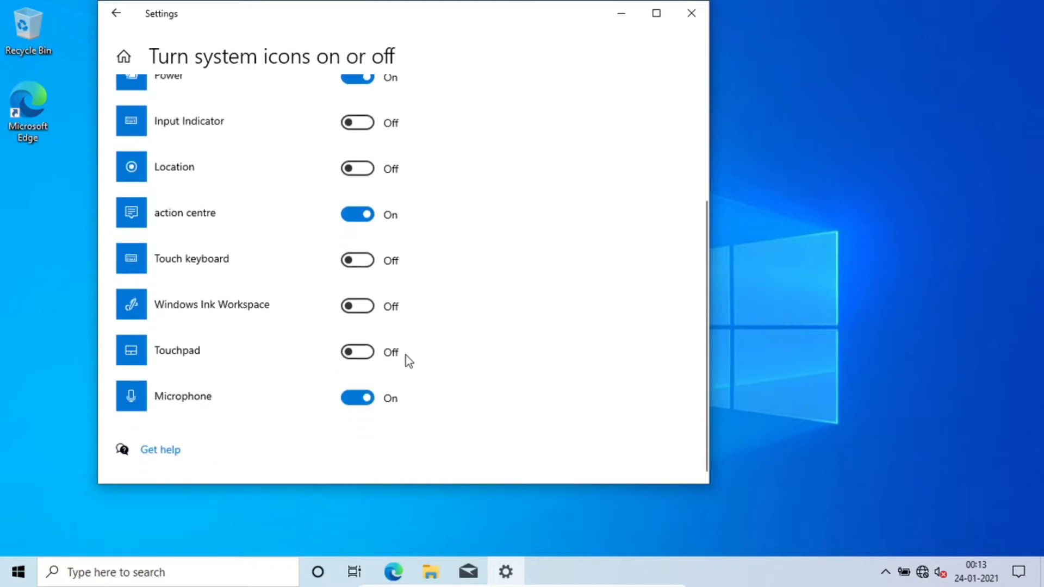
{"action": "scroll", "coordinate": [406, 354], "scroll_direction": "up", "scroll_amount": 3}
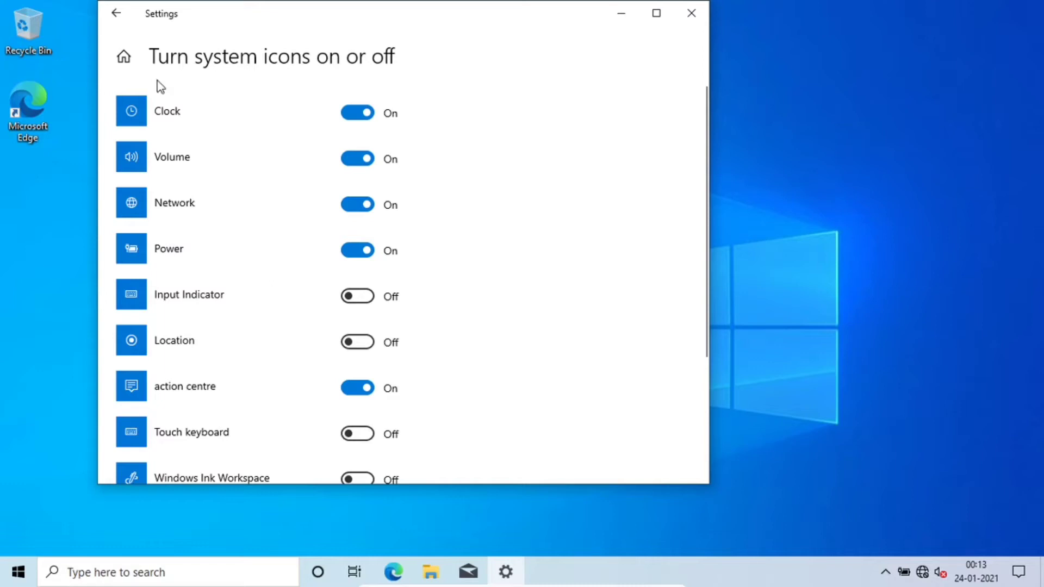
{"action": "left_click", "coordinate": [117, 23]}
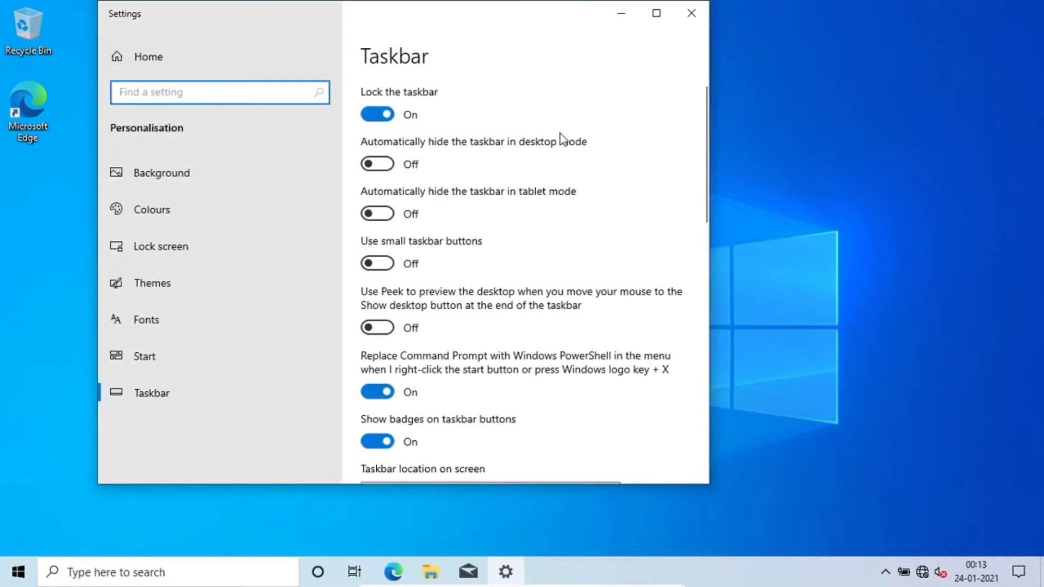
{"action": "left_click", "coordinate": [691, 16]}
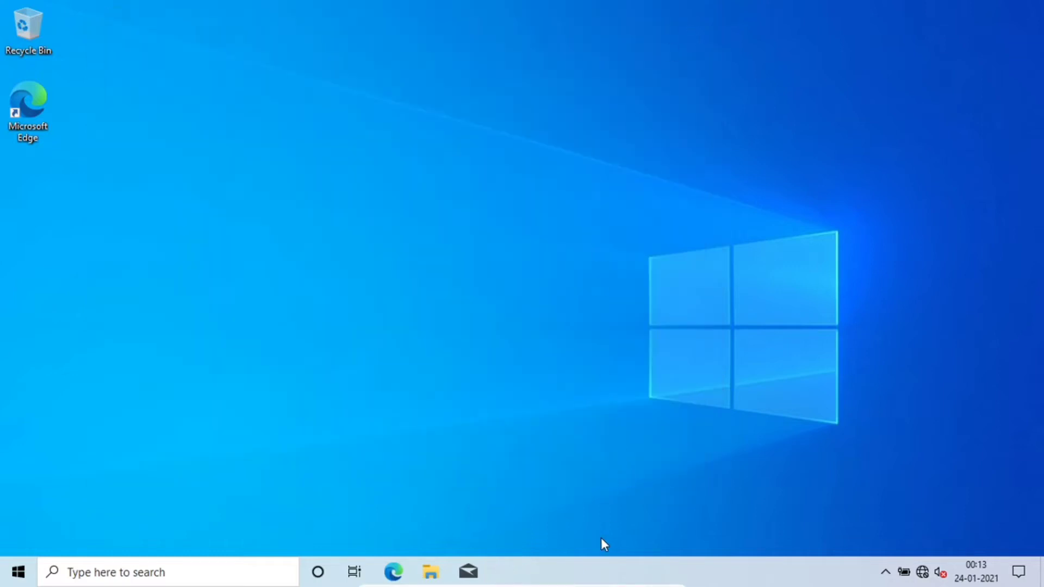
- Unpin Mail and File Explorer from the taskbar
{"action": "right_click", "coordinate": [468, 574]}
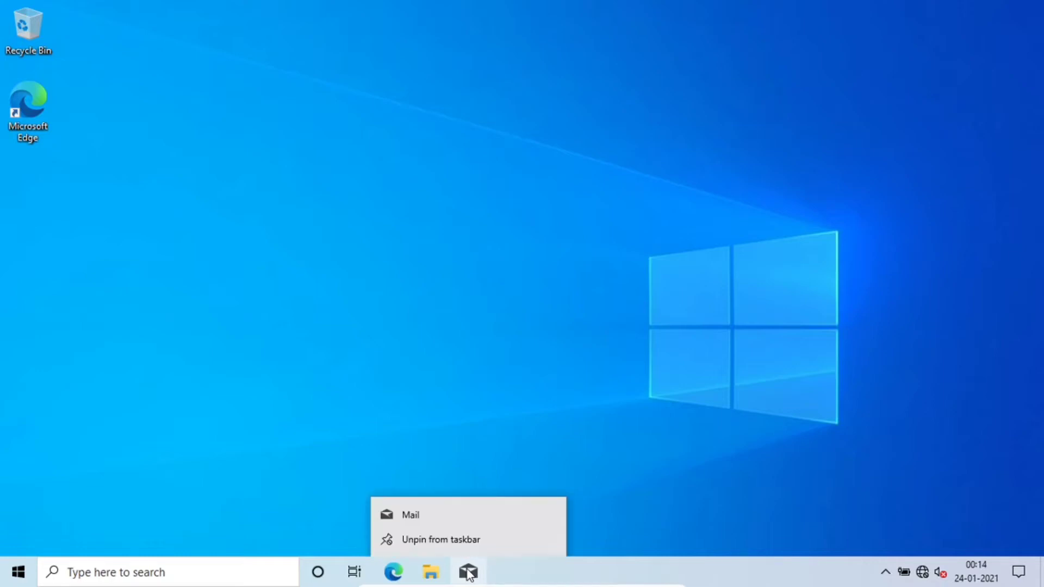
{"action": "left_click", "coordinate": [460, 542]}
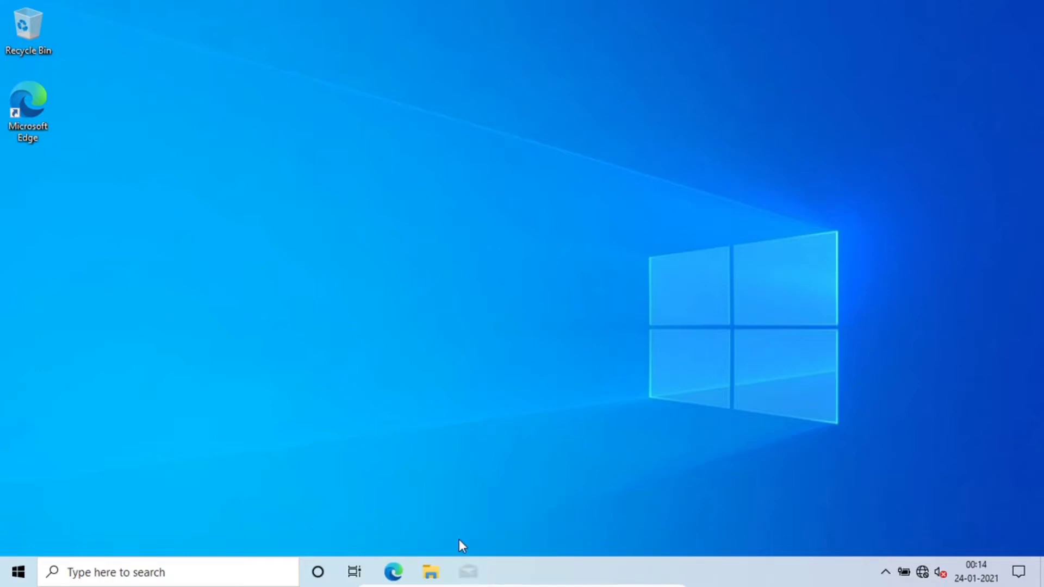
{"action": "right_click", "coordinate": [431, 572]}
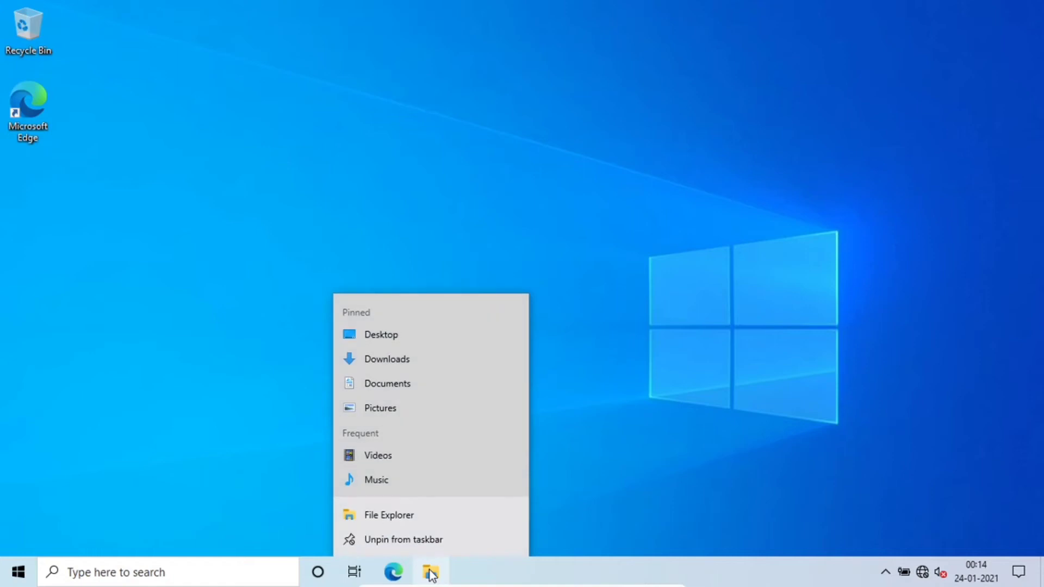
{"action": "left_click", "coordinate": [414, 543]}
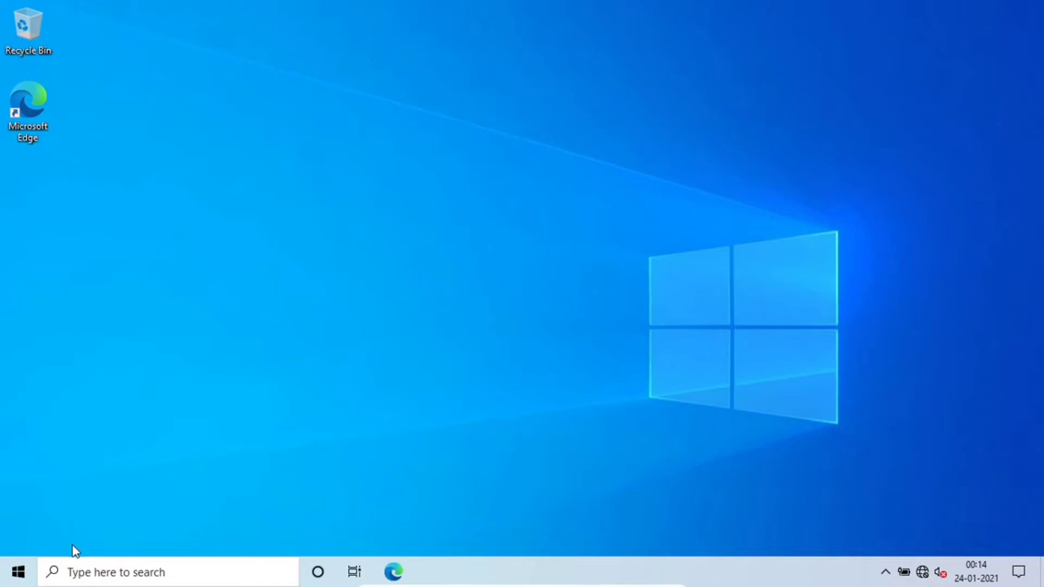
- Pin Calculator to the taskbar from the Start app list
{"action": "left_click", "coordinate": [19, 572]}
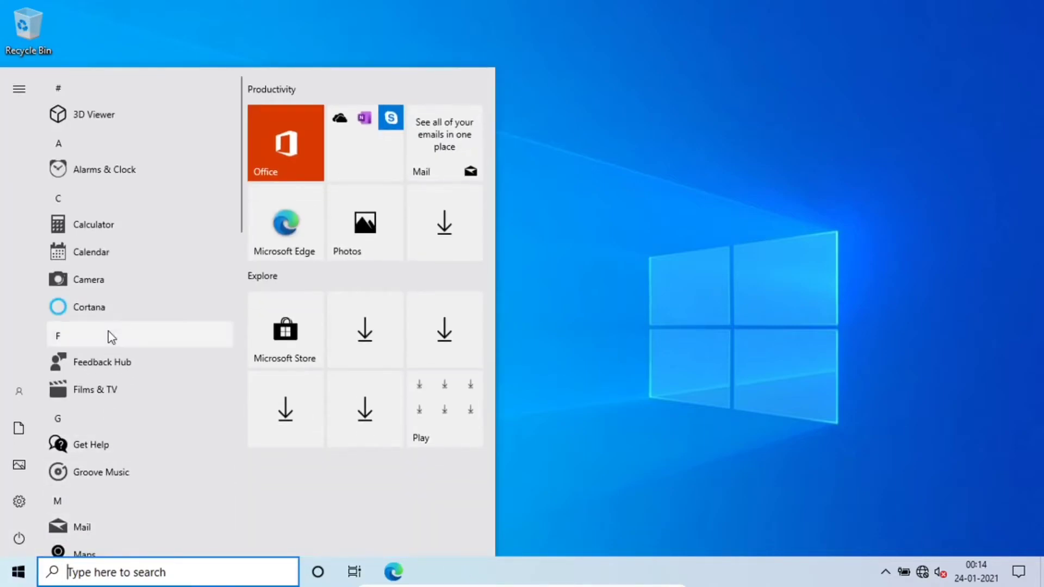
{"action": "right_click", "coordinate": [97, 232]}
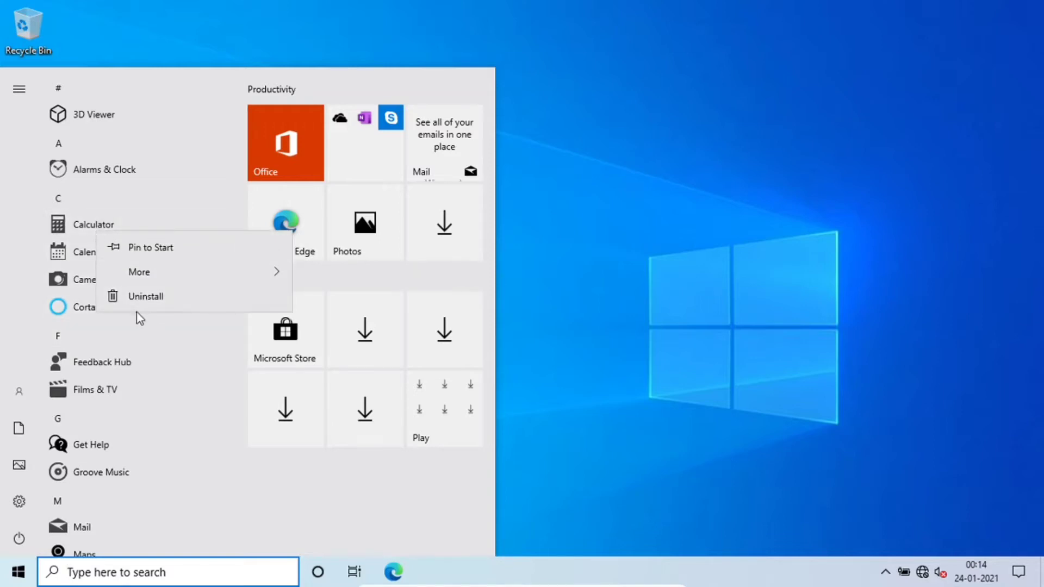
{"action": "mouse_move", "coordinate": [163, 272]}
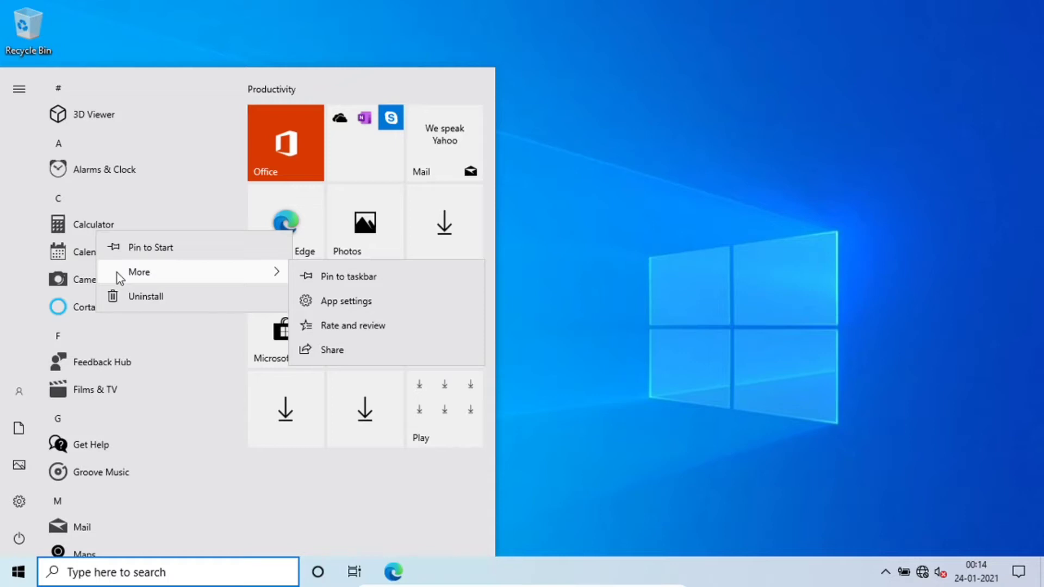
{"action": "right_click", "coordinate": [77, 226]}
{"action": "right_click", "coordinate": [77, 226]}
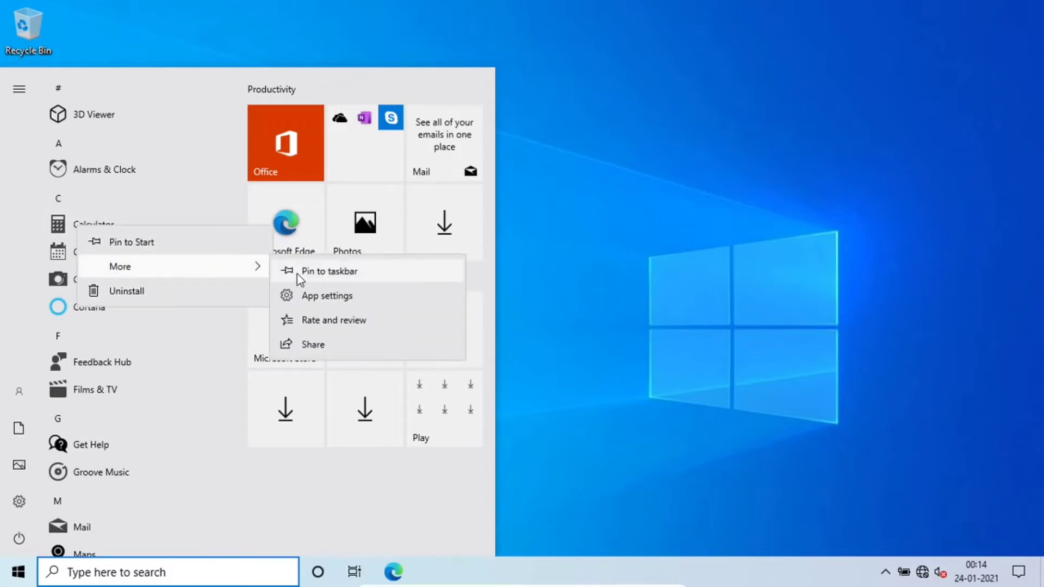
{"action": "left_click", "coordinate": [305, 277]}
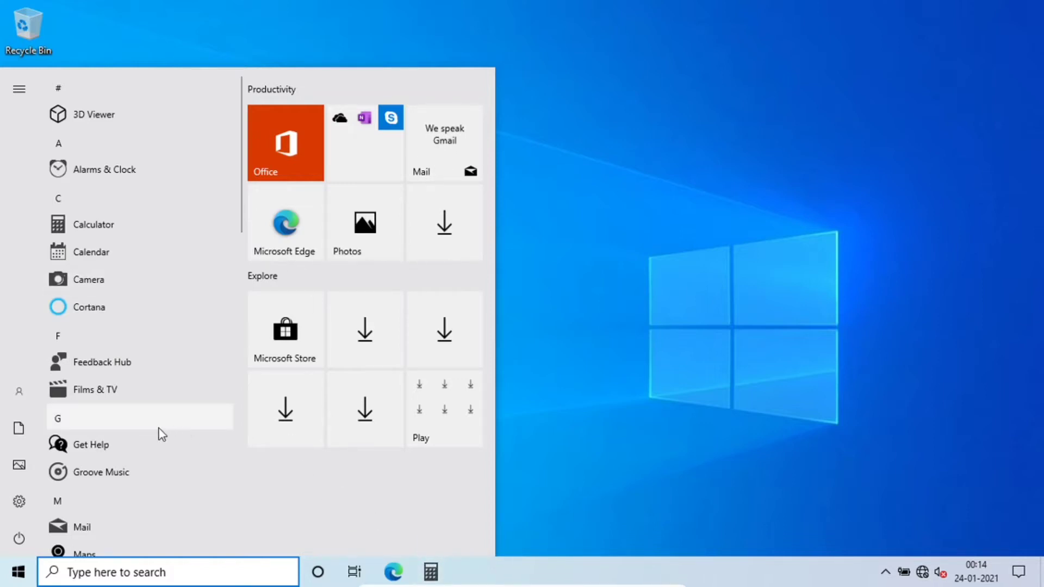
- Pin Notepad from Windows Accessories and Command Prompt to the taskbar using the Start app list
{"action": "scroll", "coordinate": [160, 434], "scroll_direction": "down", "scroll_amount": 8}
{"action": "scroll", "coordinate": [159, 434], "scroll_direction": "down", "scroll_amount": 4}
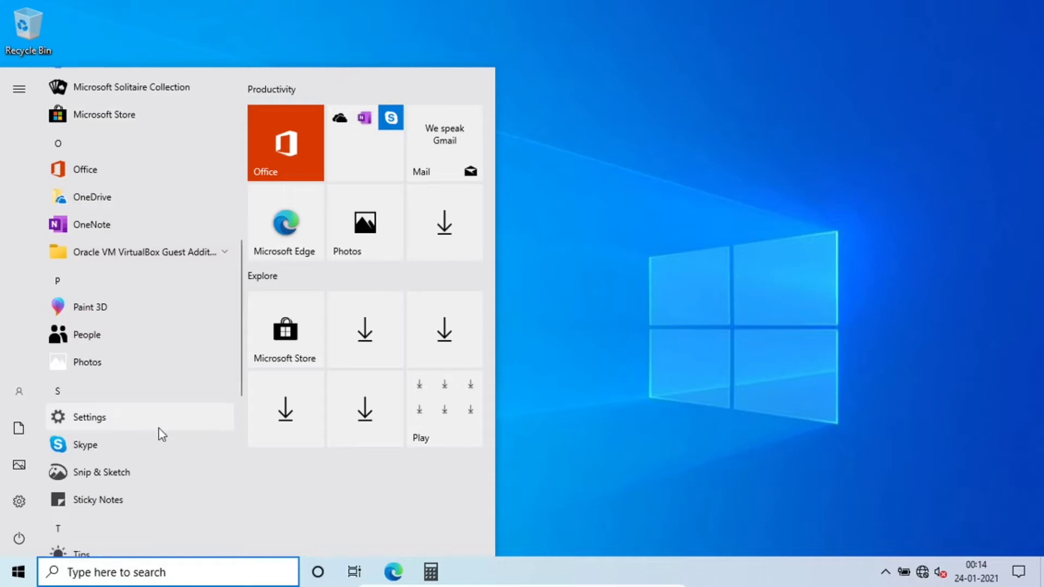
{"action": "scroll", "coordinate": [160, 434], "scroll_direction": "down", "scroll_amount": 4}
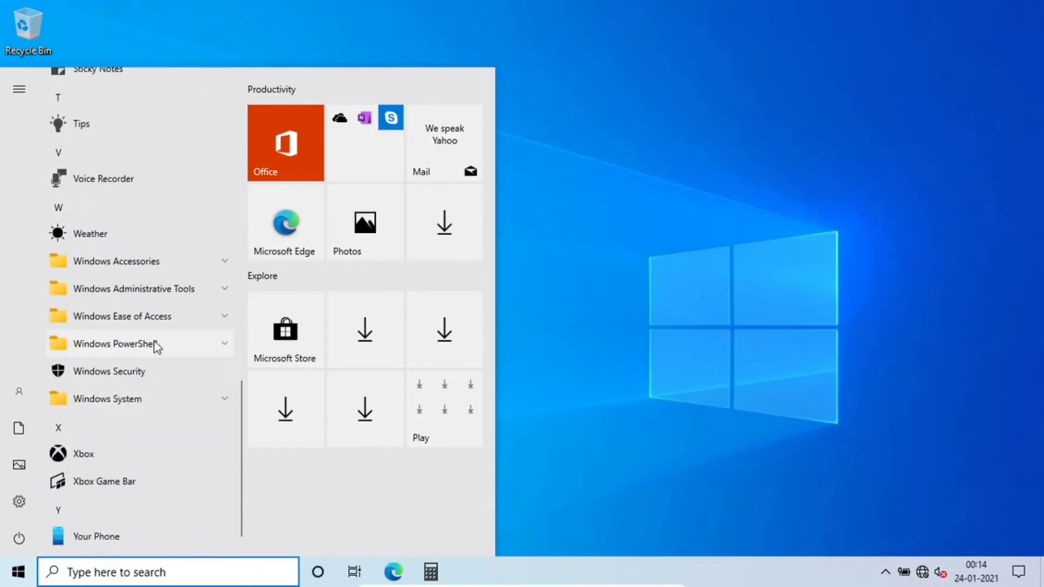
{"action": "left_click", "coordinate": [135, 266]}
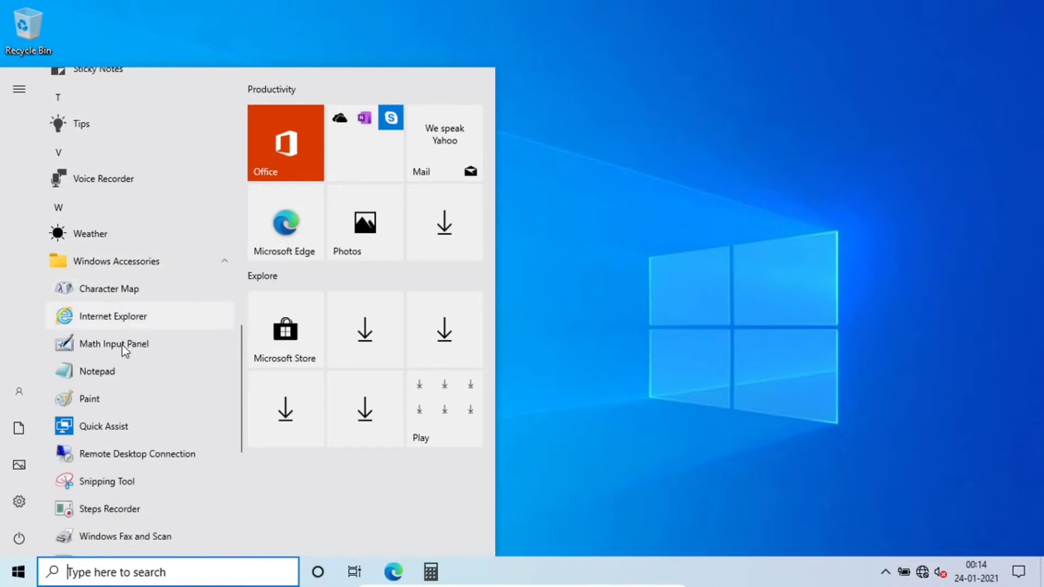
{"action": "left_click", "coordinate": [124, 381]}
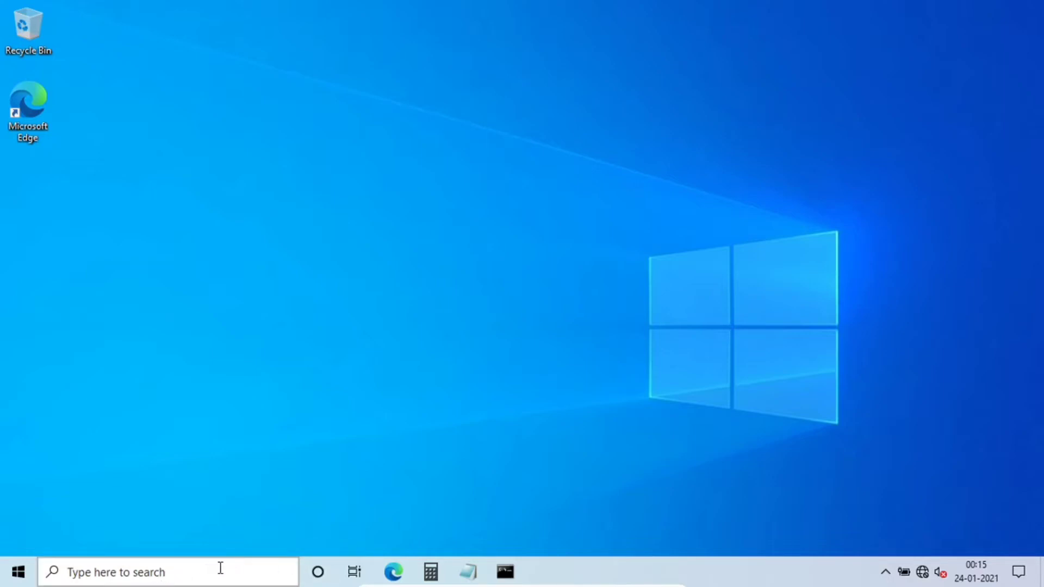
- Hide the Cortana button on the taskbar and show search as an icon instead of a box
{"action": "right_click", "coordinate": [566, 566]}
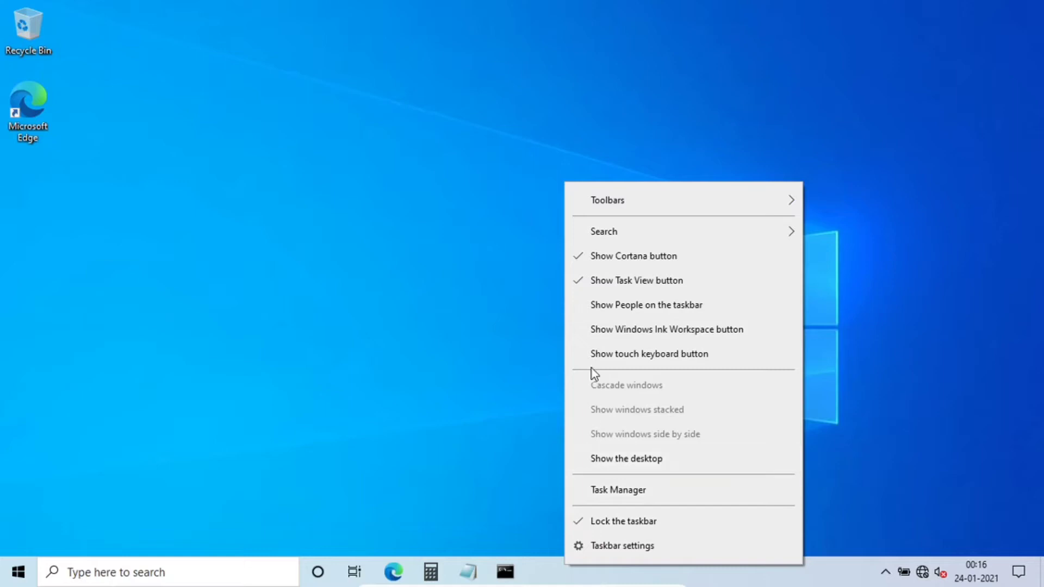
{"action": "left_click", "coordinate": [583, 261]}
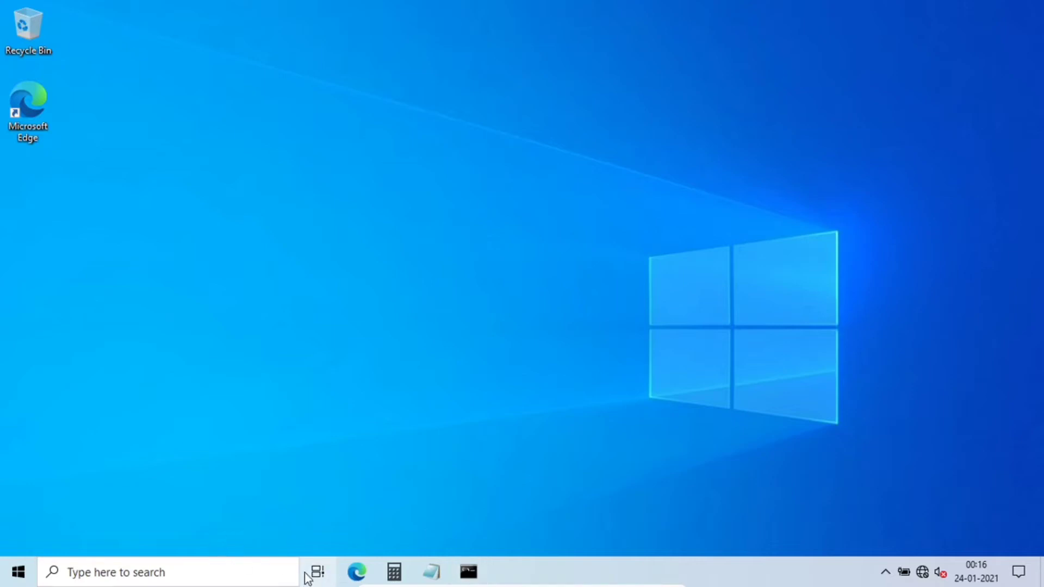
{"action": "right_click", "coordinate": [547, 565]}
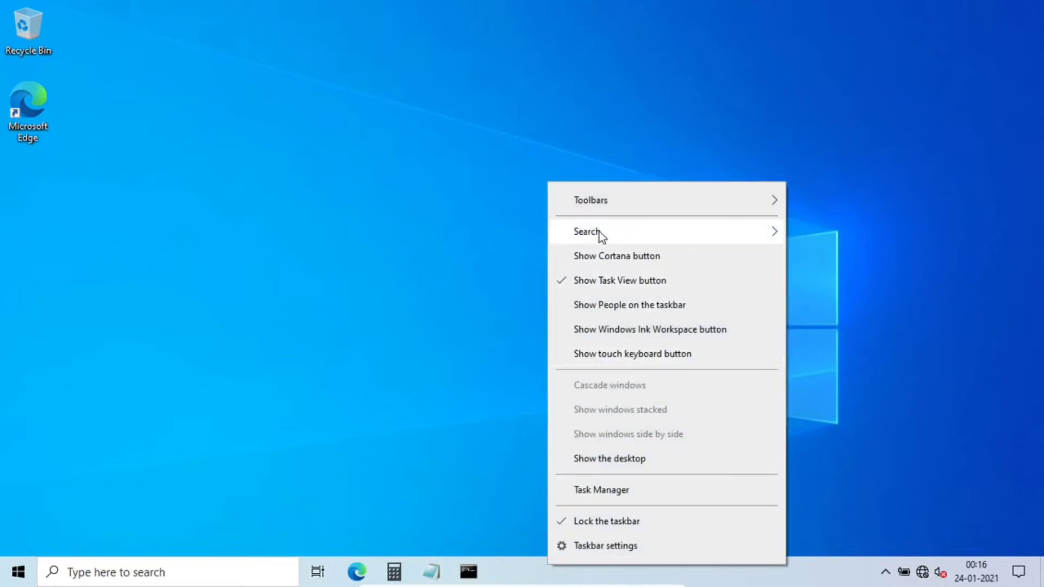
{"action": "mouse_move", "coordinate": [599, 232]}
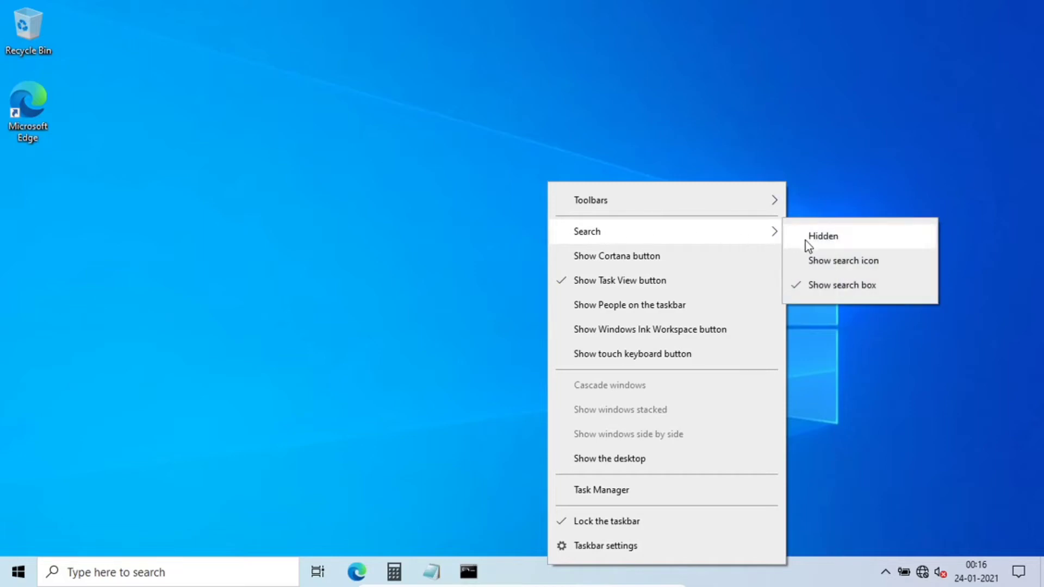
{"action": "left_click", "coordinate": [813, 267]}
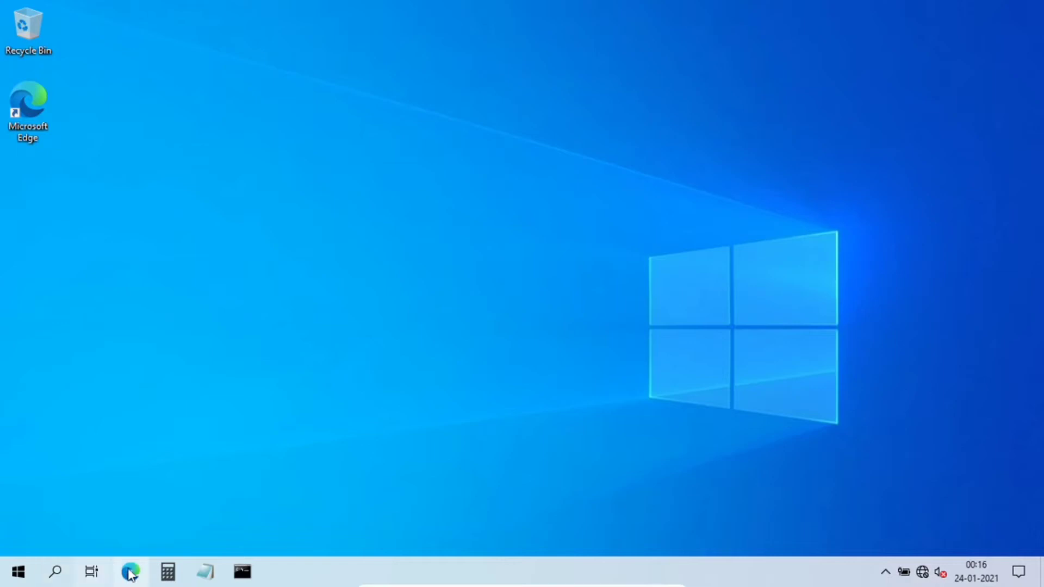
- View the search panel and the Task View screen, closing each again
{"action": "left_click", "coordinate": [57, 572]}
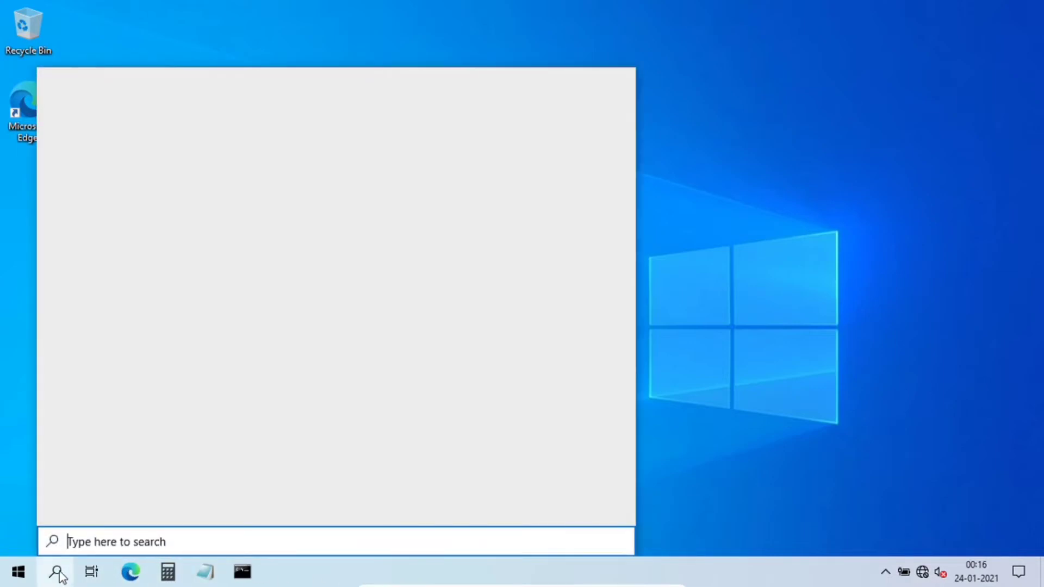
{"action": "left_click", "coordinate": [58, 573]}
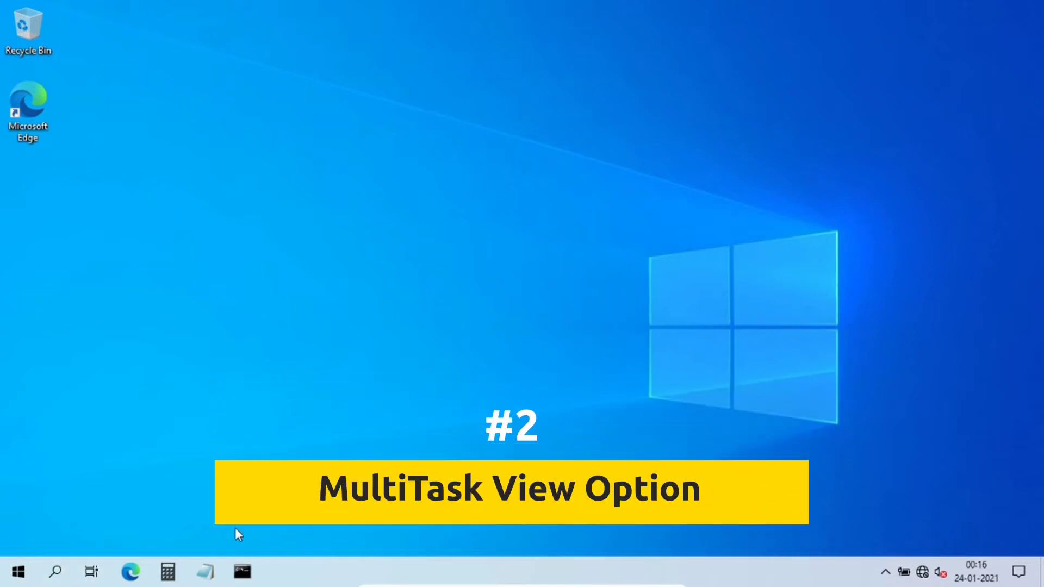
{"action": "left_click", "coordinate": [91, 572]}
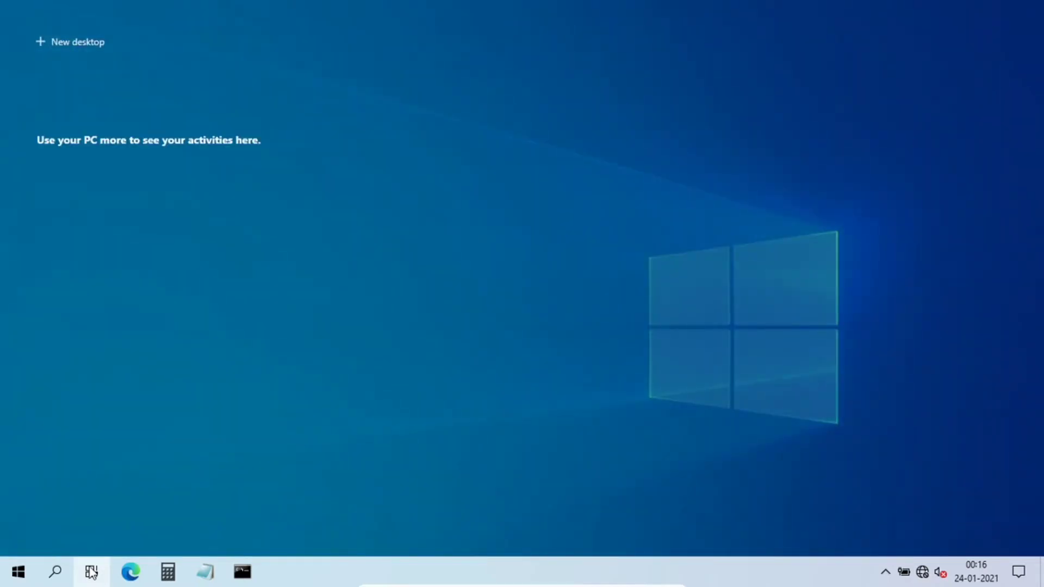
{"action": "left_click", "coordinate": [92, 572]}
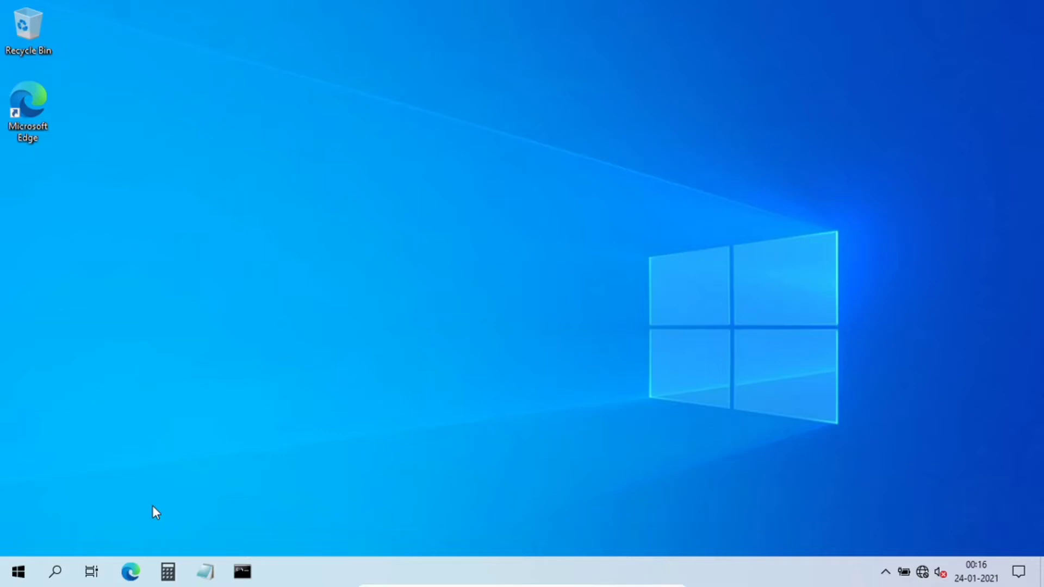
- Add a second virtual desktop in Task View and open Command Prompt on Desktop 1
{"action": "left_click", "coordinate": [91, 573]}
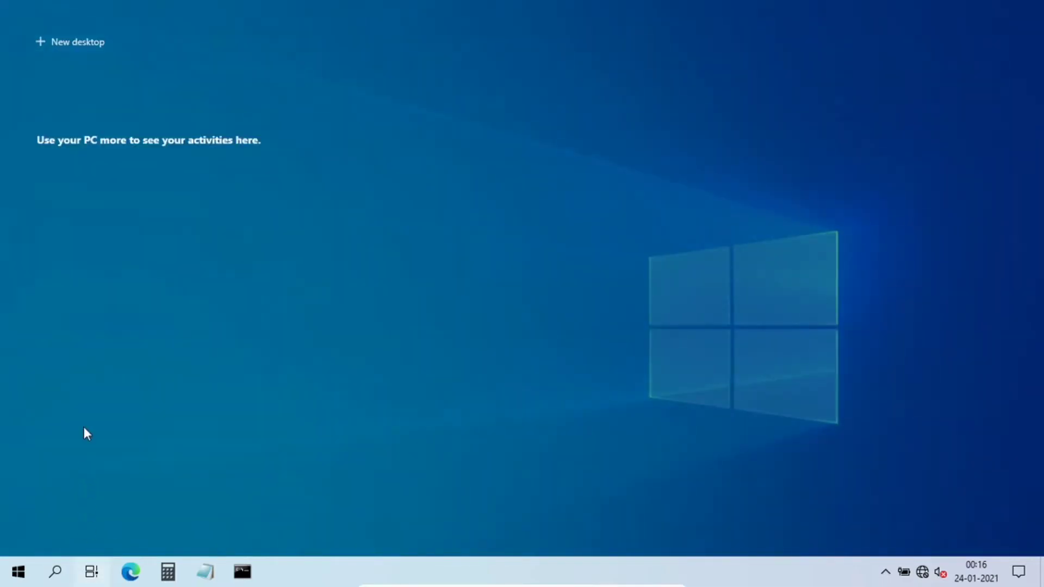
{"action": "left_click", "coordinate": [64, 41]}
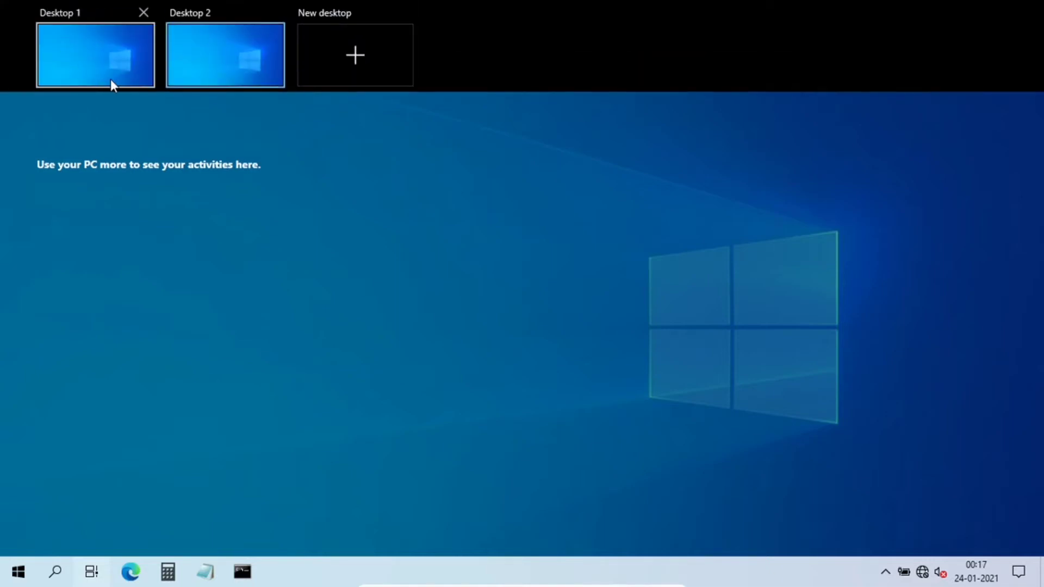
{"action": "left_click", "coordinate": [110, 80]}
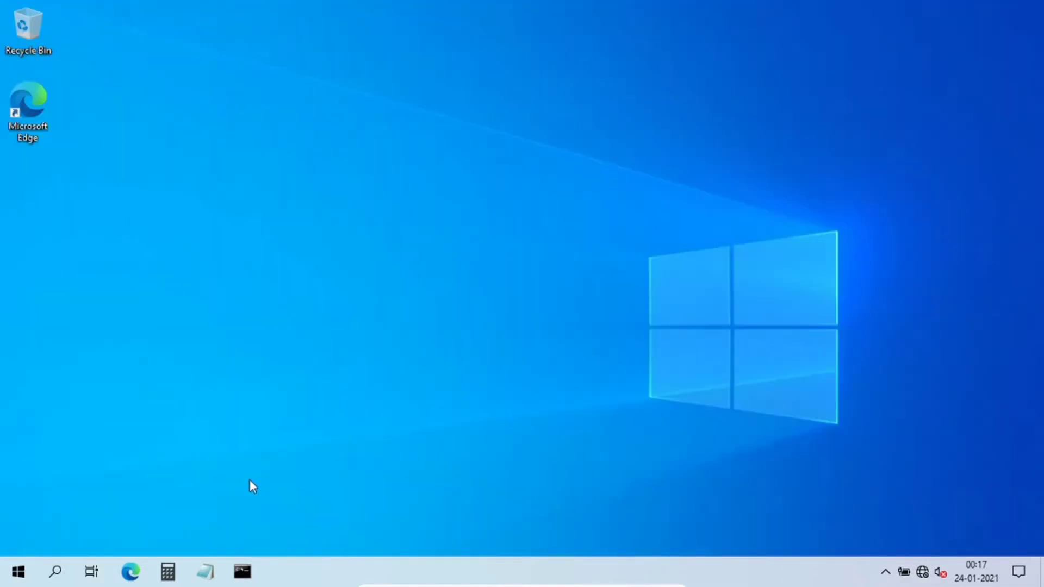
{"action": "left_click", "coordinate": [244, 572]}
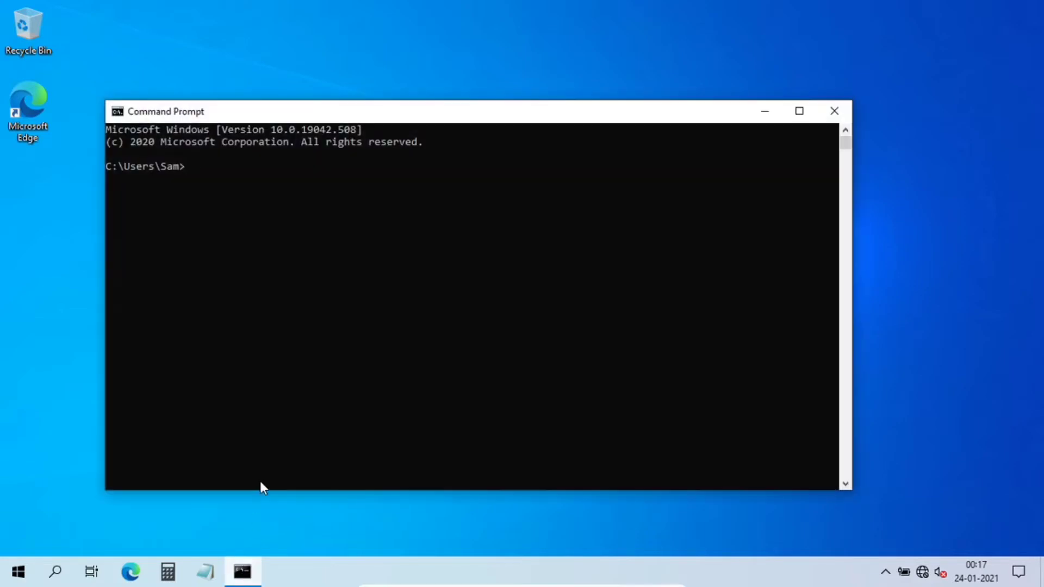
- Switch to Desktop 2 and open Notepad there
{"action": "left_click", "coordinate": [102, 569]}
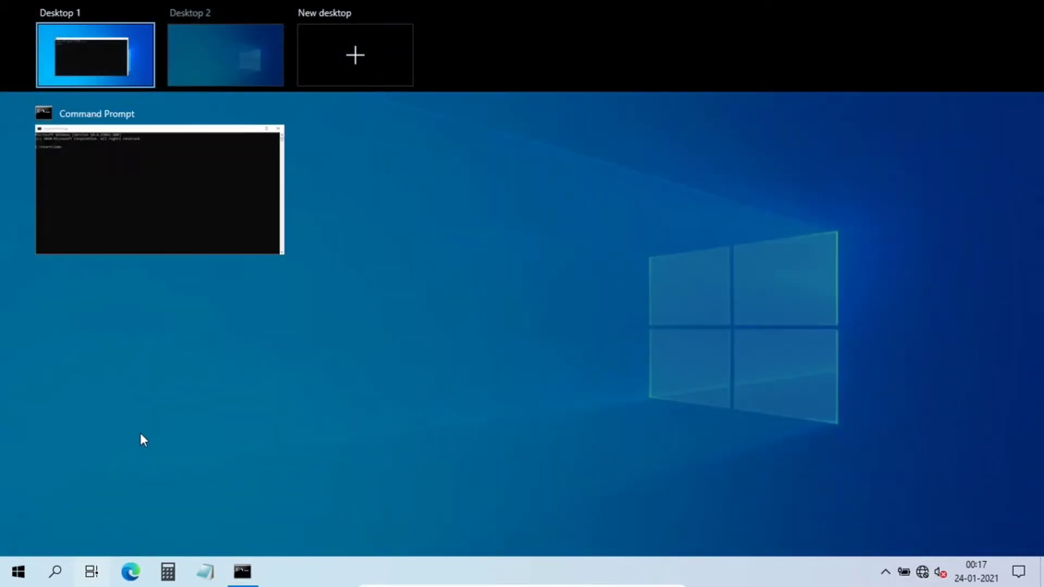
{"action": "left_click", "coordinate": [226, 73]}
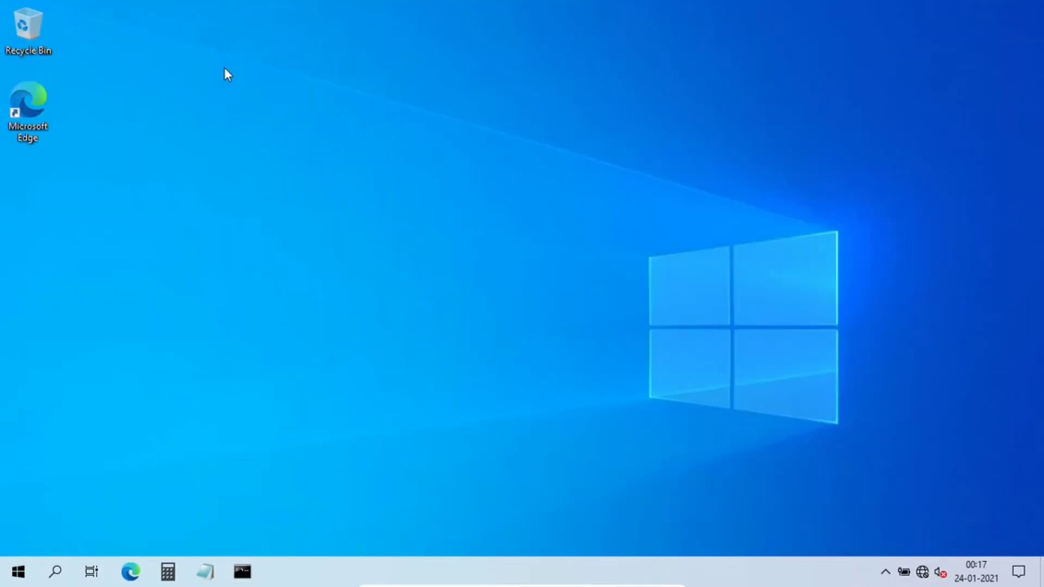
{"action": "left_click", "coordinate": [205, 572]}
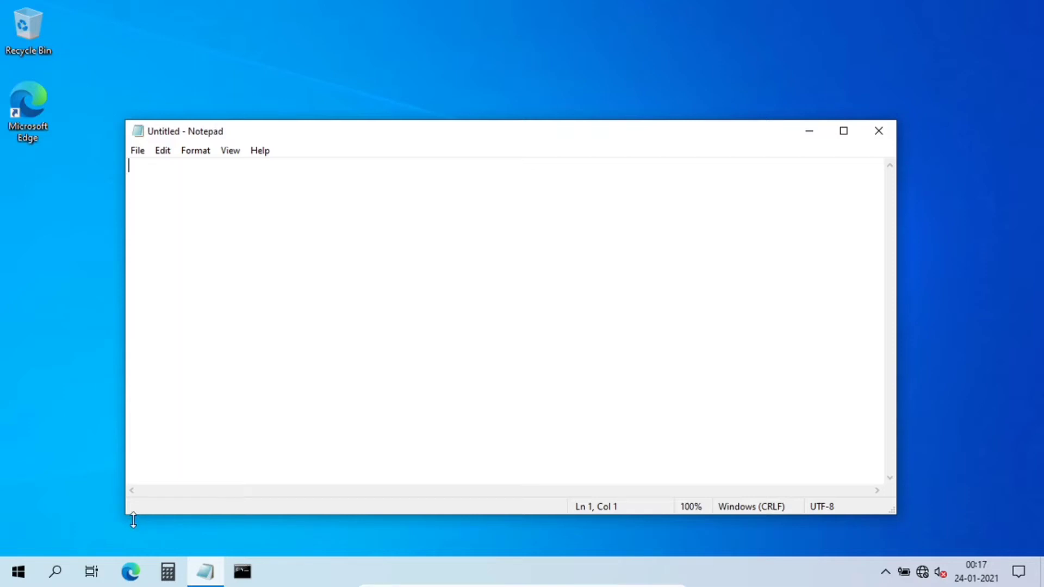
- Check the windows on each virtual desktop by switching to Desktop 1 and back to Desktop 2 in Task View
{"action": "left_click", "coordinate": [92, 576]}
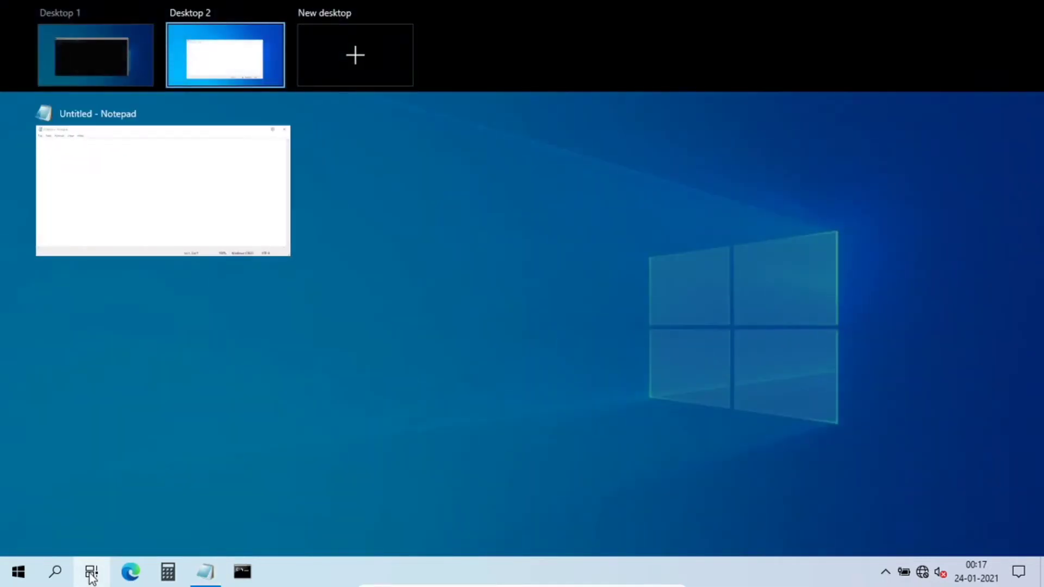
{"action": "mouse_move", "coordinate": [236, 189]}
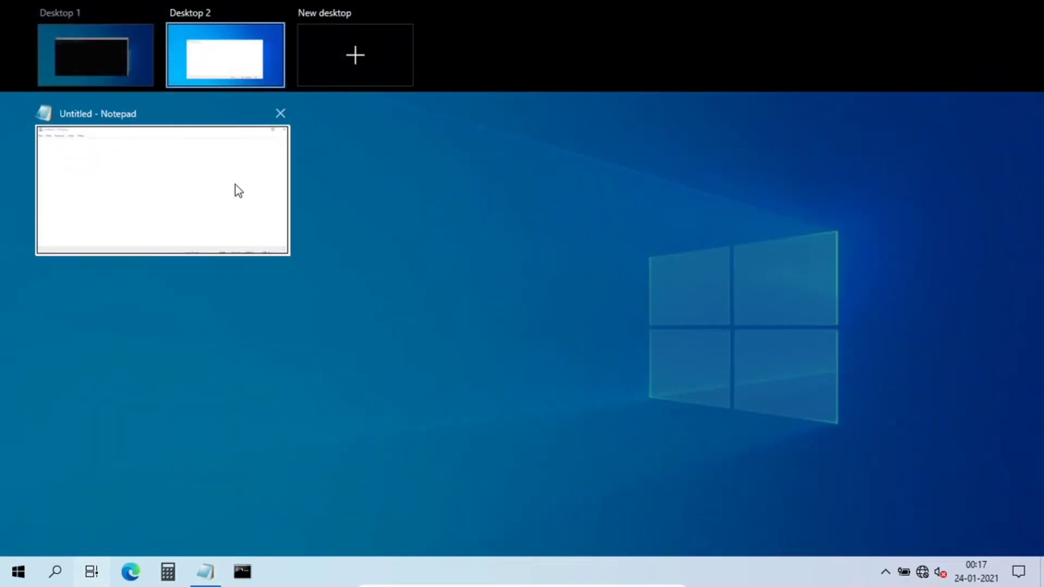
{"action": "left_click", "coordinate": [139, 59]}
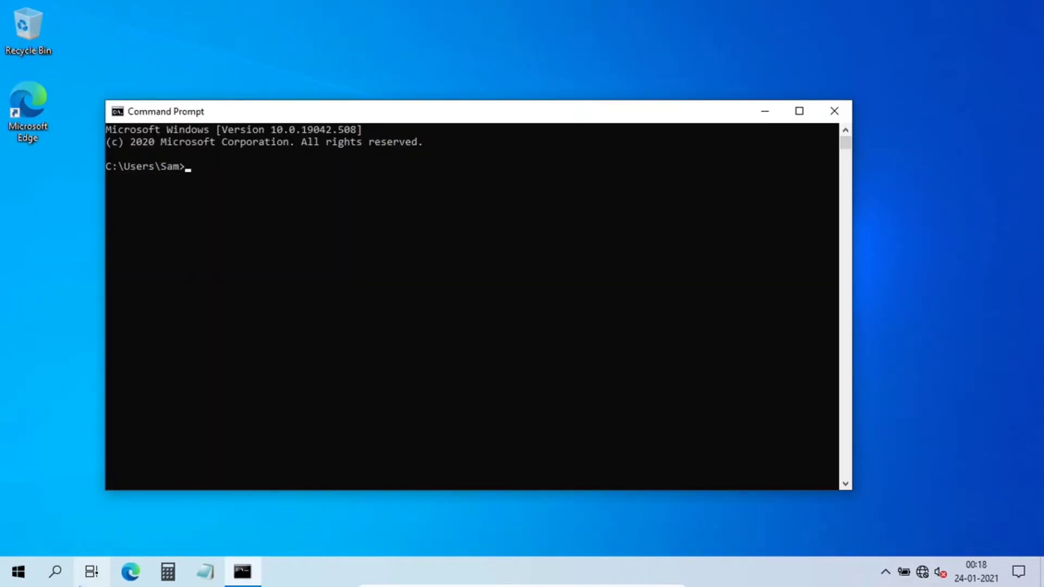
{"action": "left_click", "coordinate": [91, 571]}
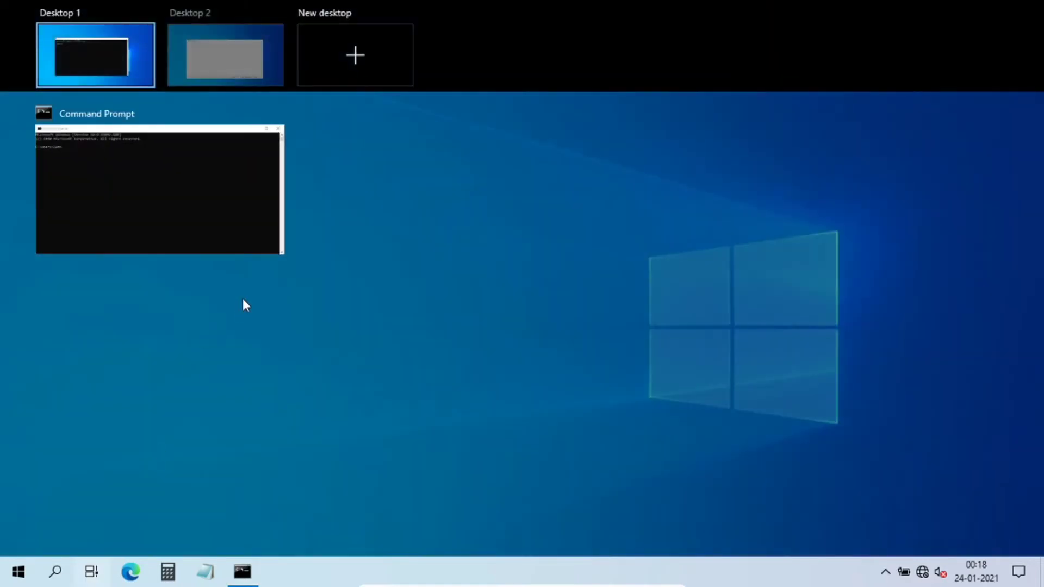
{"action": "left_click", "coordinate": [267, 35]}
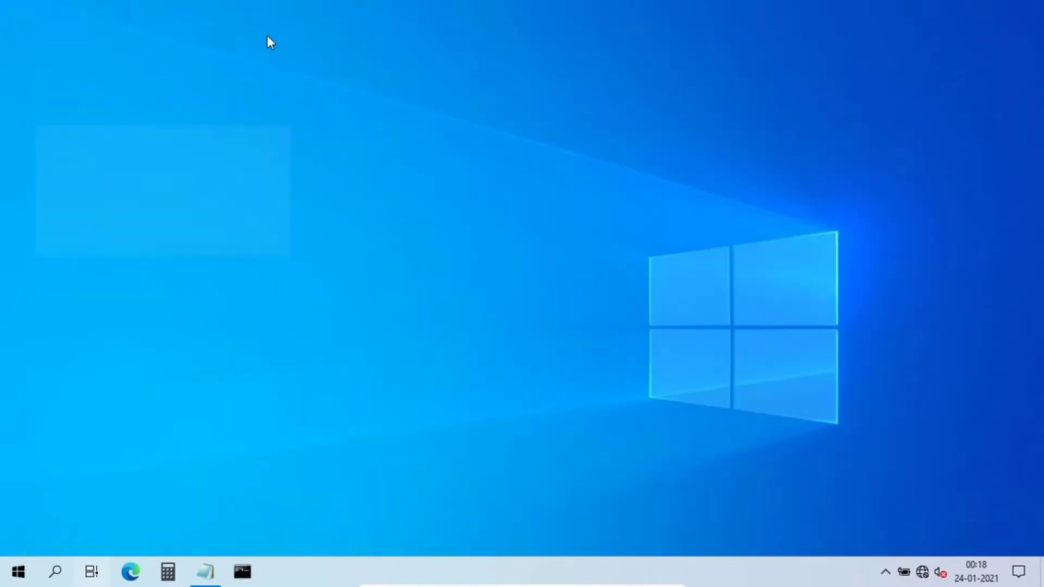
- Remove Desktop 2 in Task View and close the Notepad and Command Prompt windows
{"action": "left_click", "coordinate": [92, 572]}
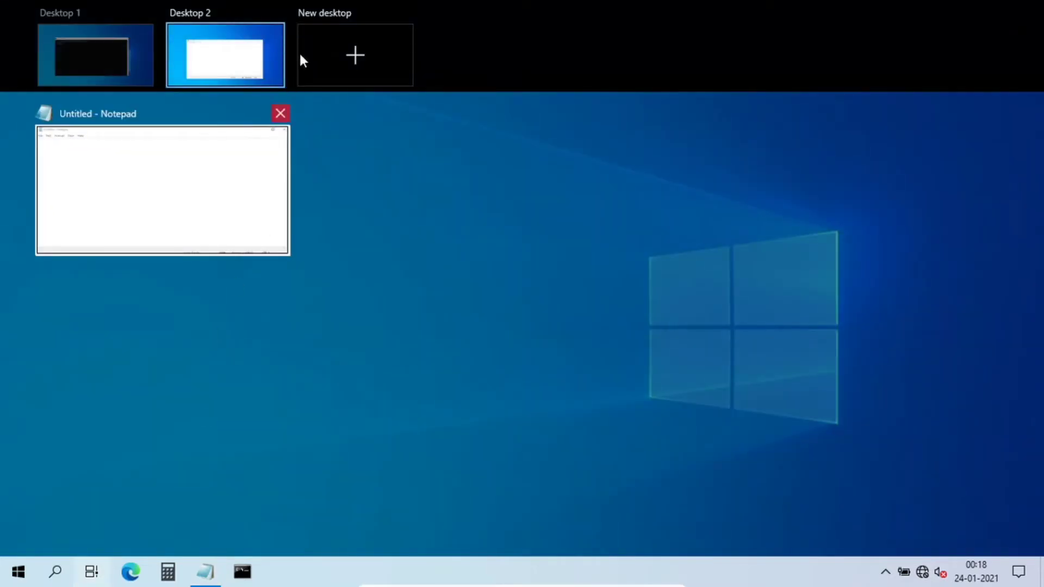
{"action": "left_click", "coordinate": [273, 13]}
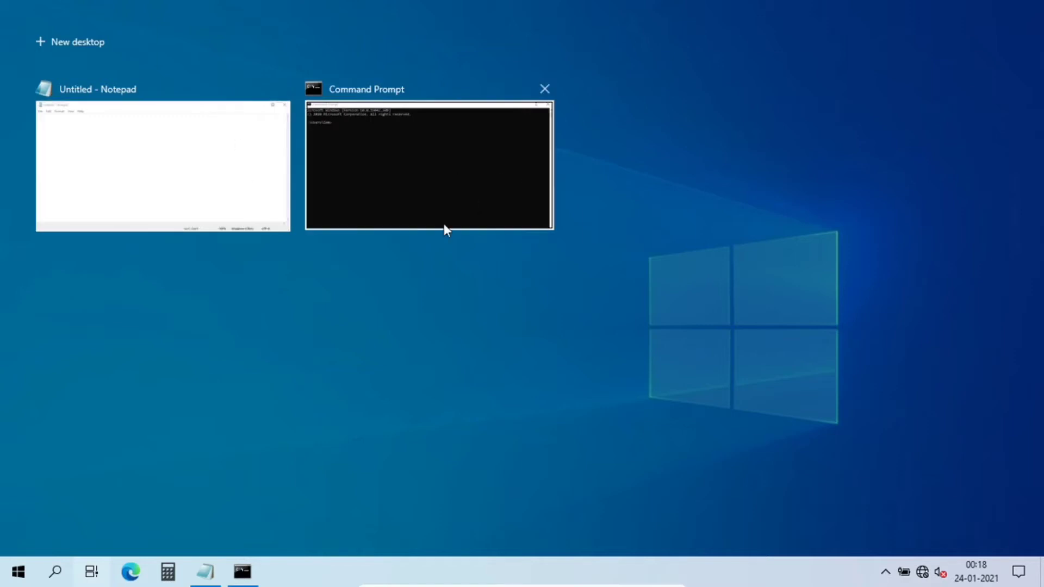
{"action": "left_click", "coordinate": [207, 186]}
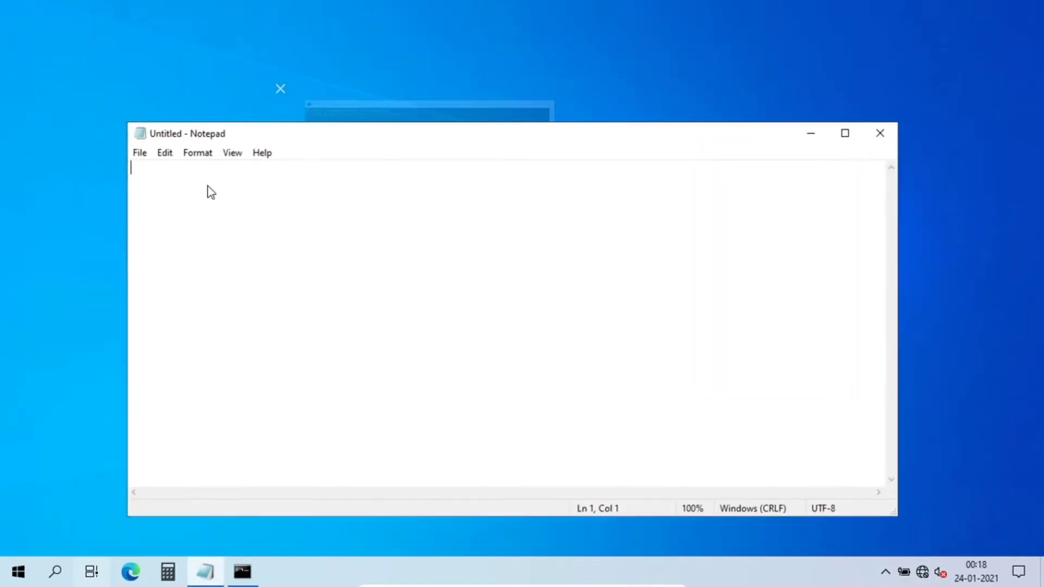
{"action": "left_click", "coordinate": [879, 132]}
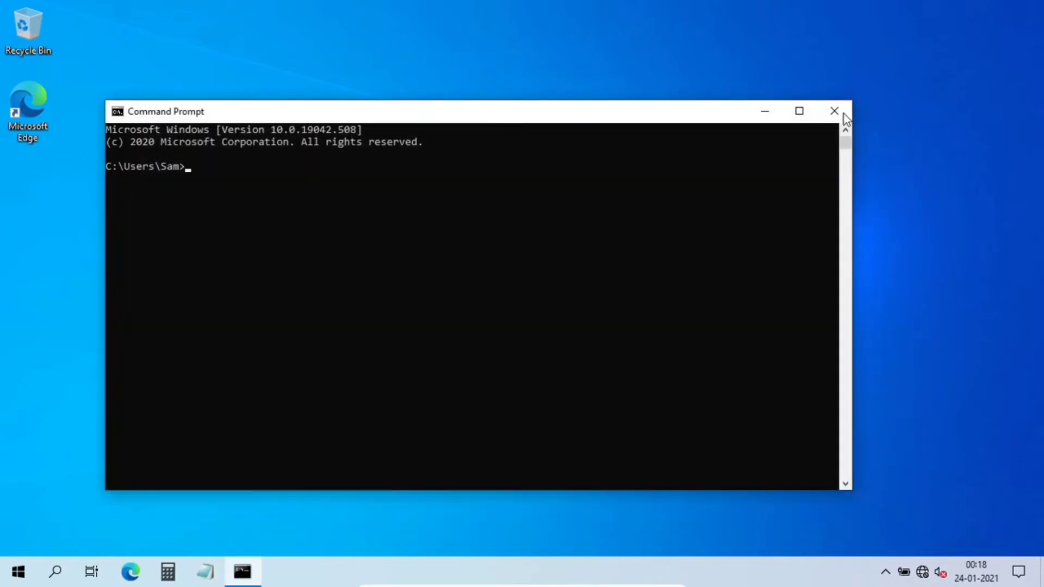
{"action": "left_click", "coordinate": [841, 112]}
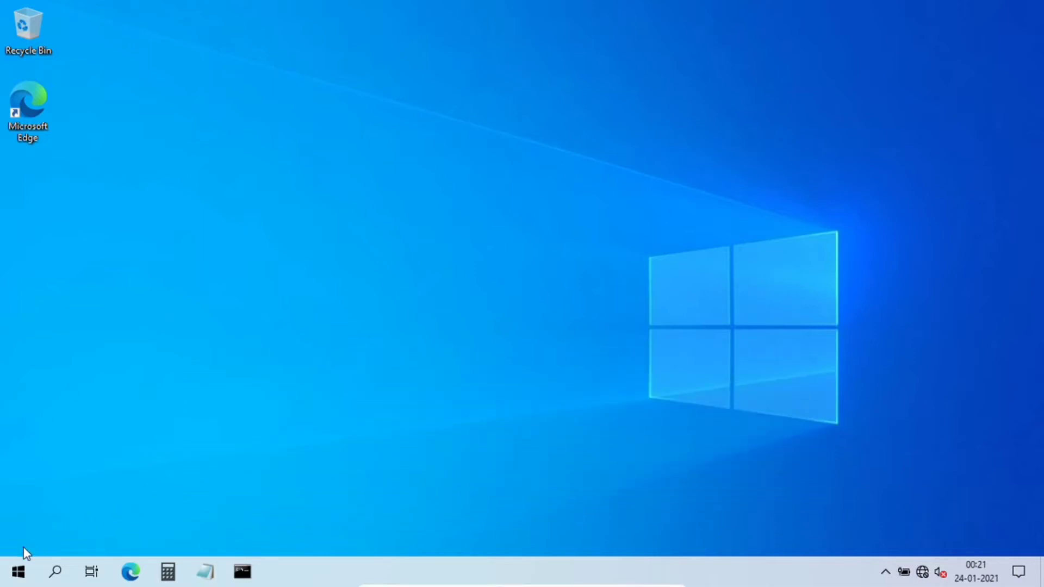
- Open the user's account settings from Start and review the Your info page with its account picture options
{"action": "left_click", "coordinate": [16, 577]}
{"action": "mouse_move", "coordinate": [15, 433]}
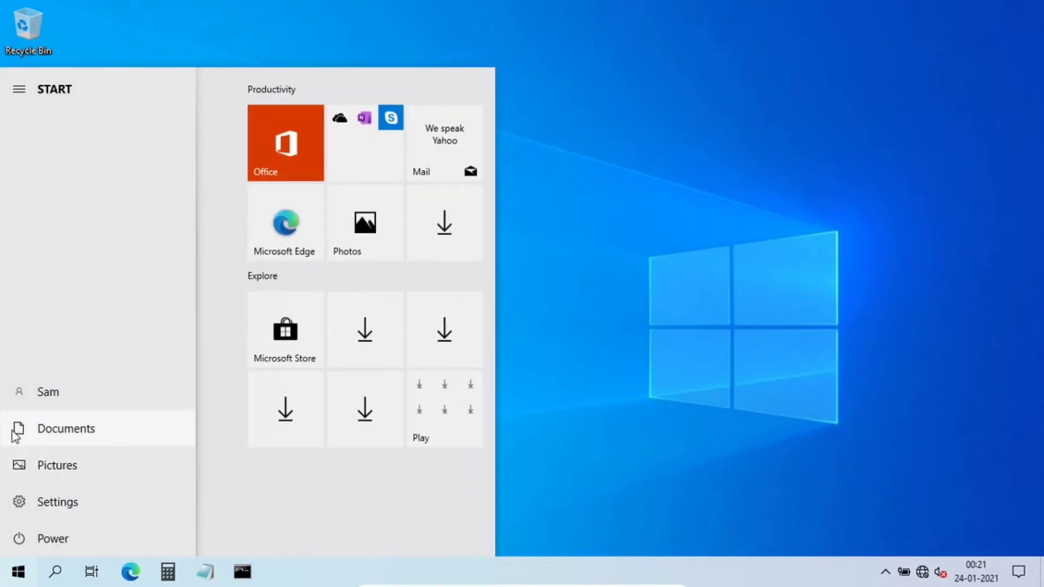
{"action": "left_click", "coordinate": [14, 396]}
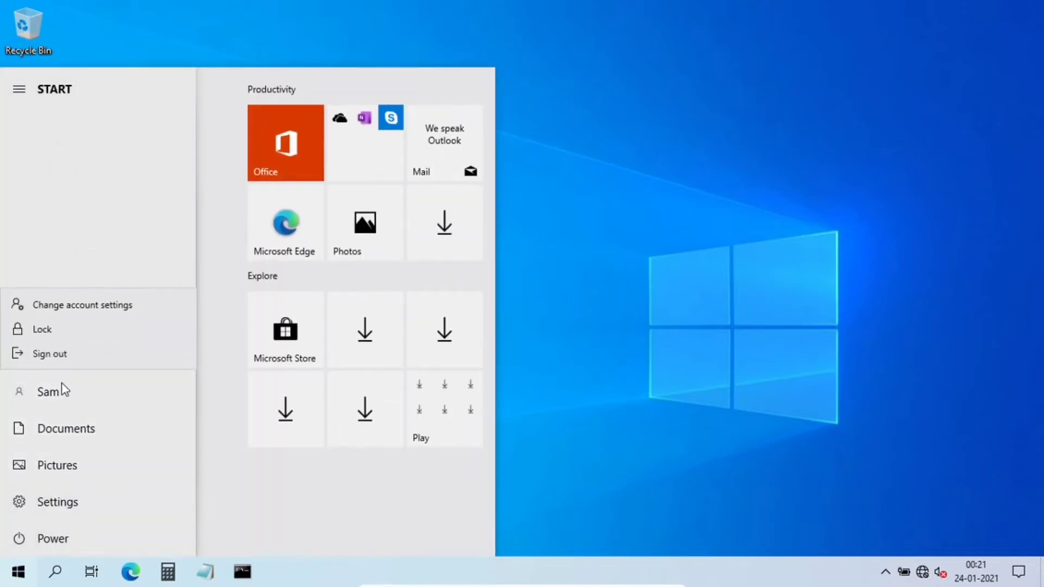
{"action": "left_click", "coordinate": [76, 306]}
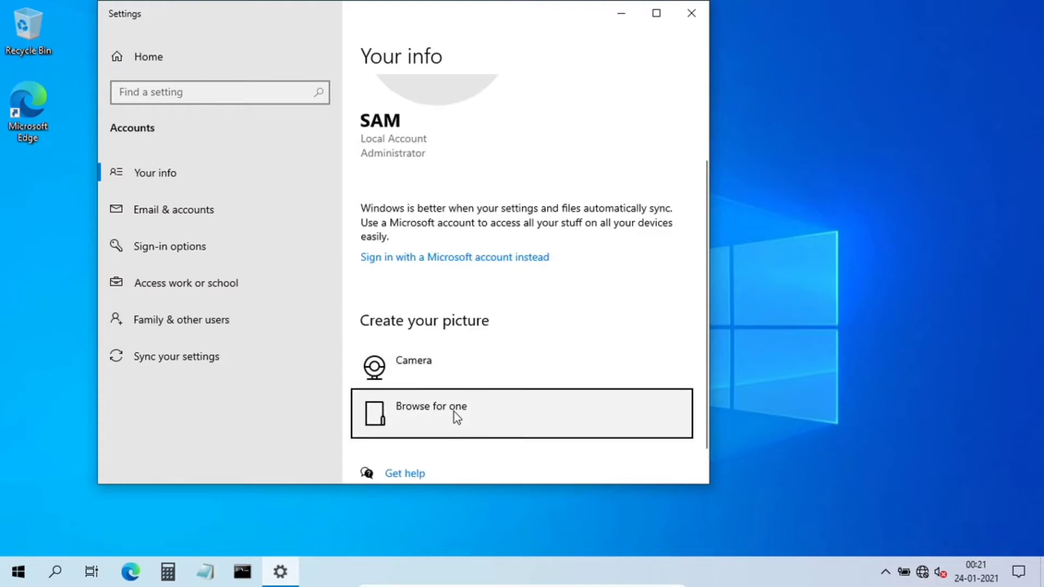
{"action": "scroll", "coordinate": [577, 348], "scroll_direction": "up", "scroll_amount": 3}
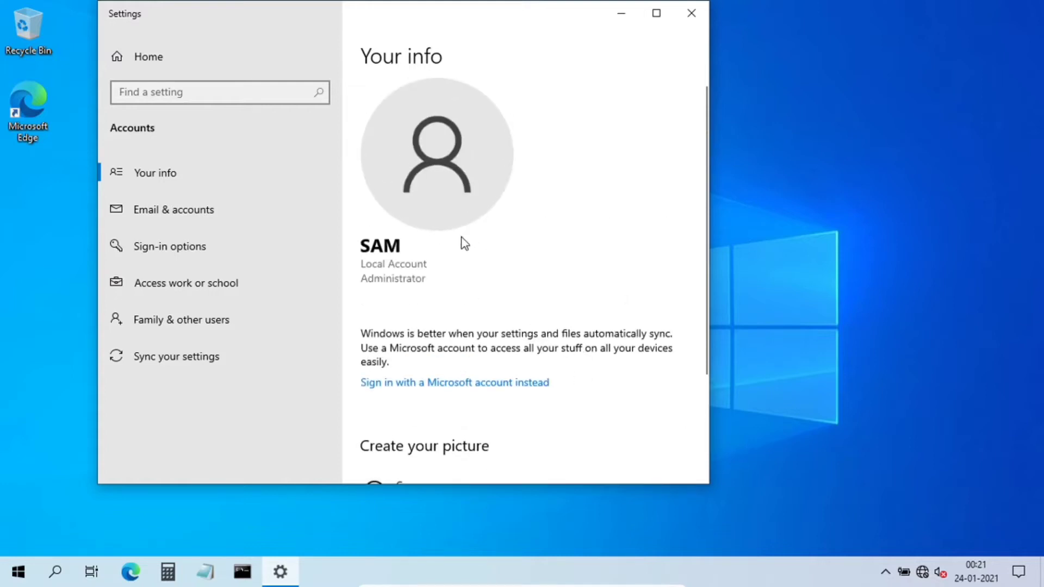
{"action": "scroll", "coordinate": [496, 282], "scroll_direction": "down", "scroll_amount": 3}
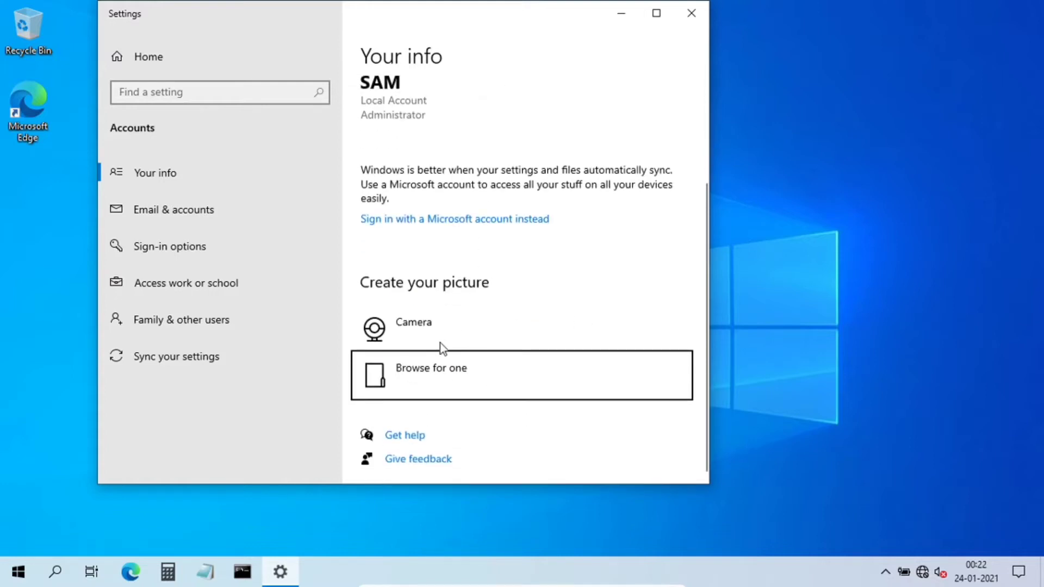
- Set the account picture to a (19) from the Downloads folder, check it on the Your info page, and close Settings
{"action": "left_click", "coordinate": [426, 387]}
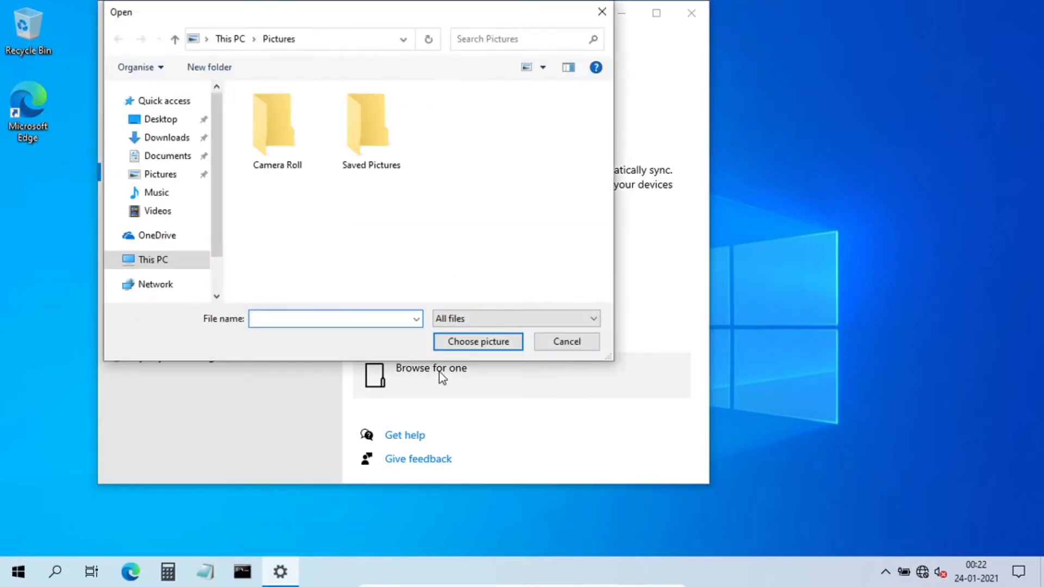
{"action": "left_click", "coordinate": [171, 143]}
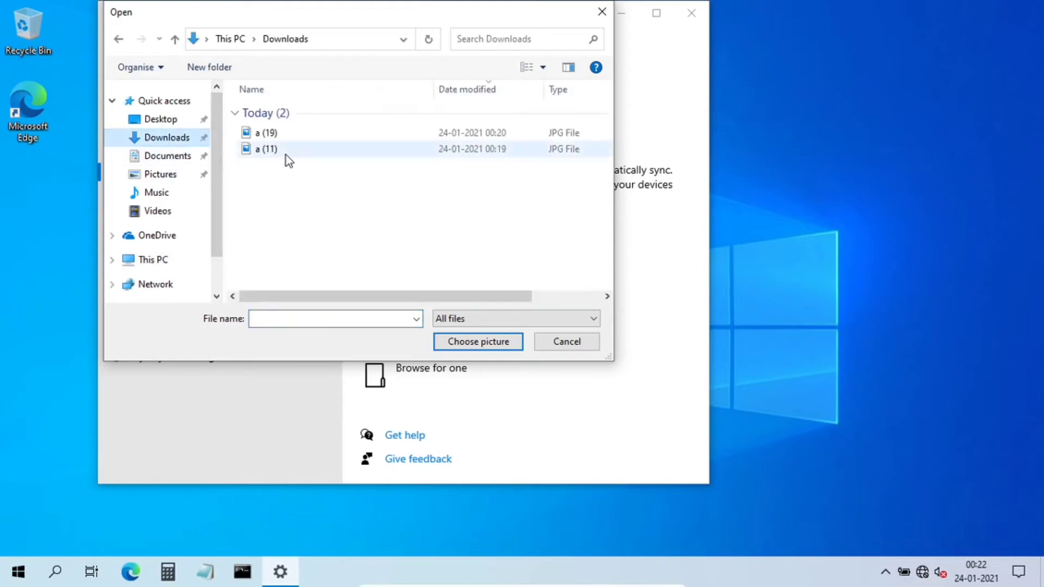
{"action": "left_click", "coordinate": [261, 133]}
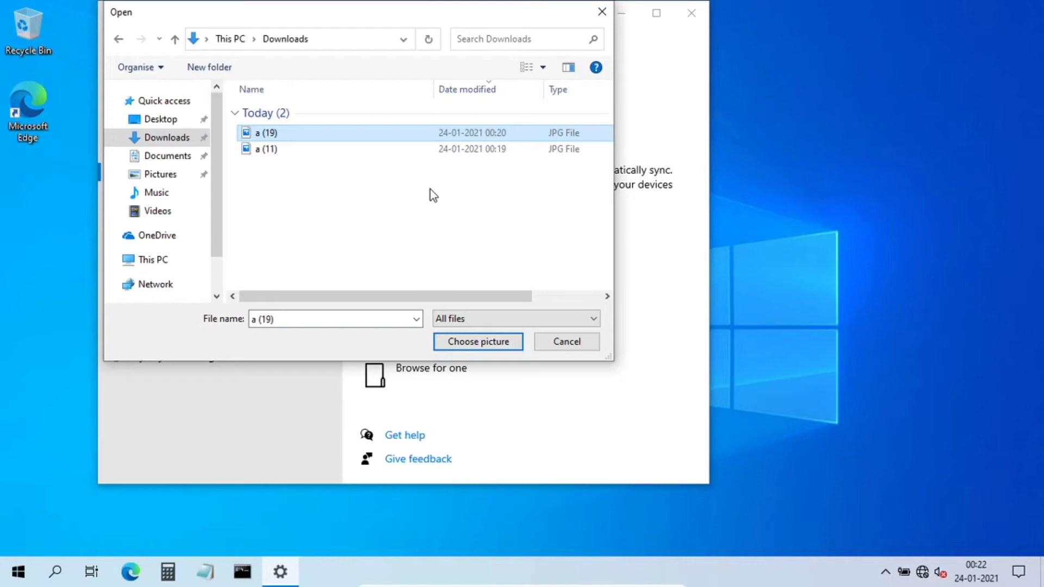
{"action": "left_click", "coordinate": [469, 342]}
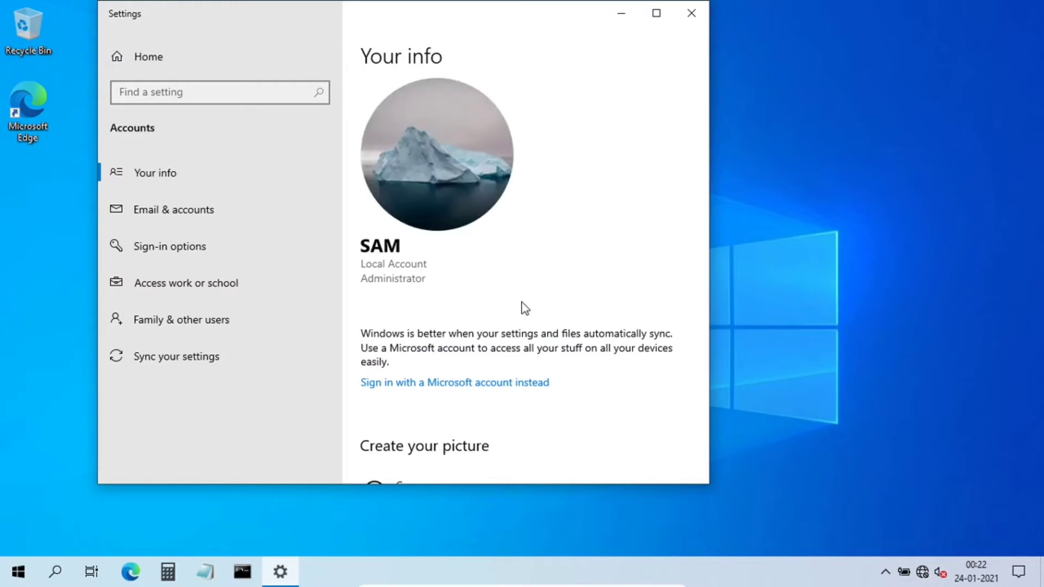
{"action": "scroll", "coordinate": [522, 302], "scroll_direction": "down", "scroll_amount": 3}
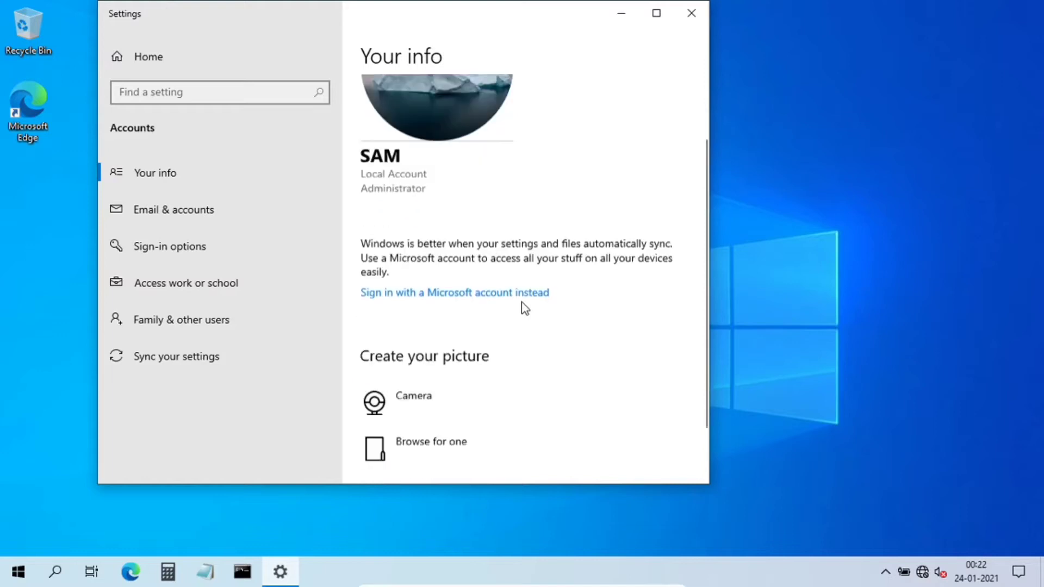
{"action": "scroll", "coordinate": [521, 302], "scroll_direction": "up", "scroll_amount": 3}
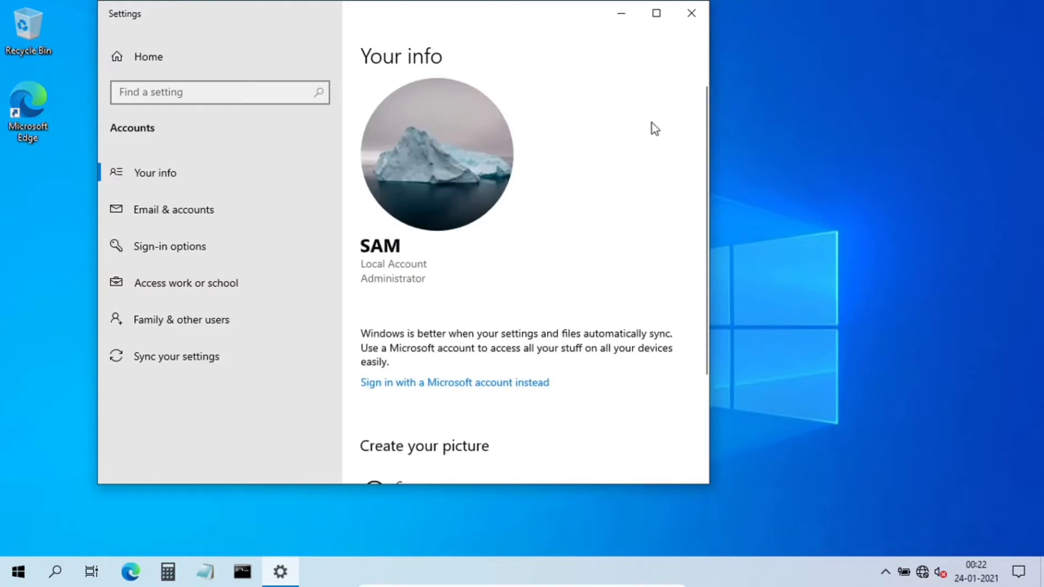
{"action": "left_click", "coordinate": [692, 24]}
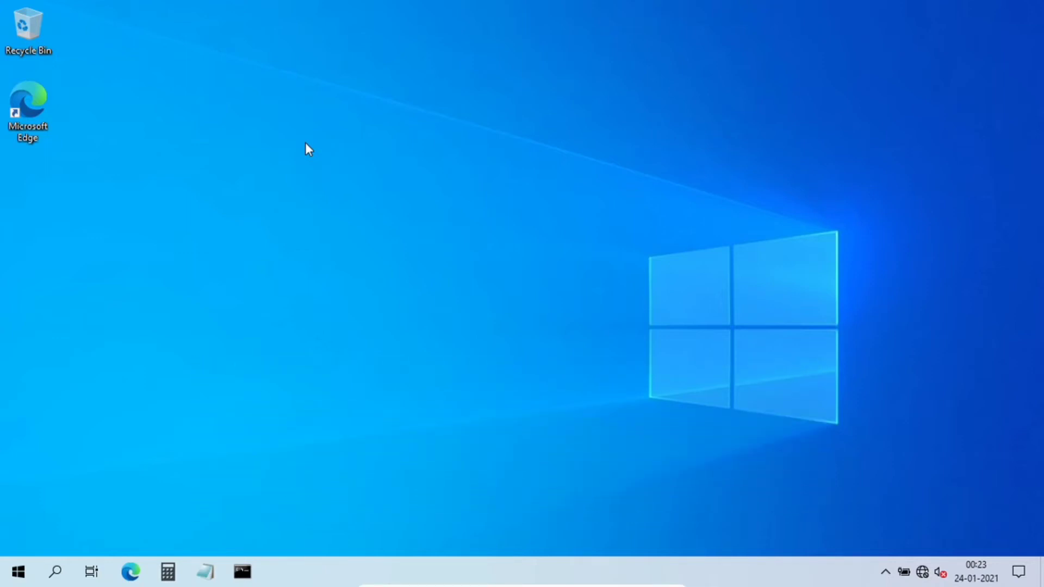
- Open the desktop's personalisation settings on the Background page and enlarge the Settings window
{"action": "right_click", "coordinate": [306, 144]}
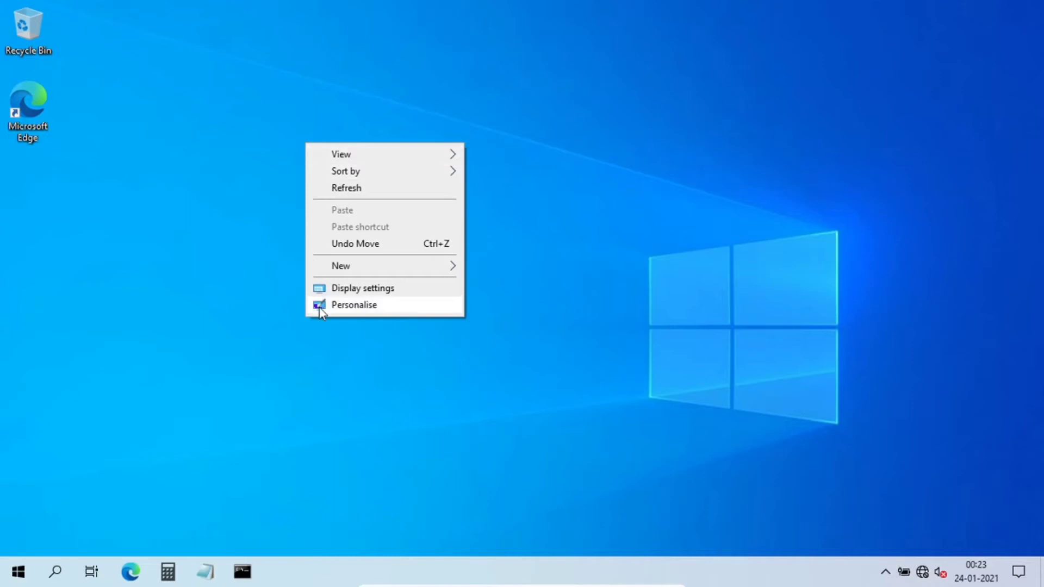
{"action": "left_click", "coordinate": [348, 307]}
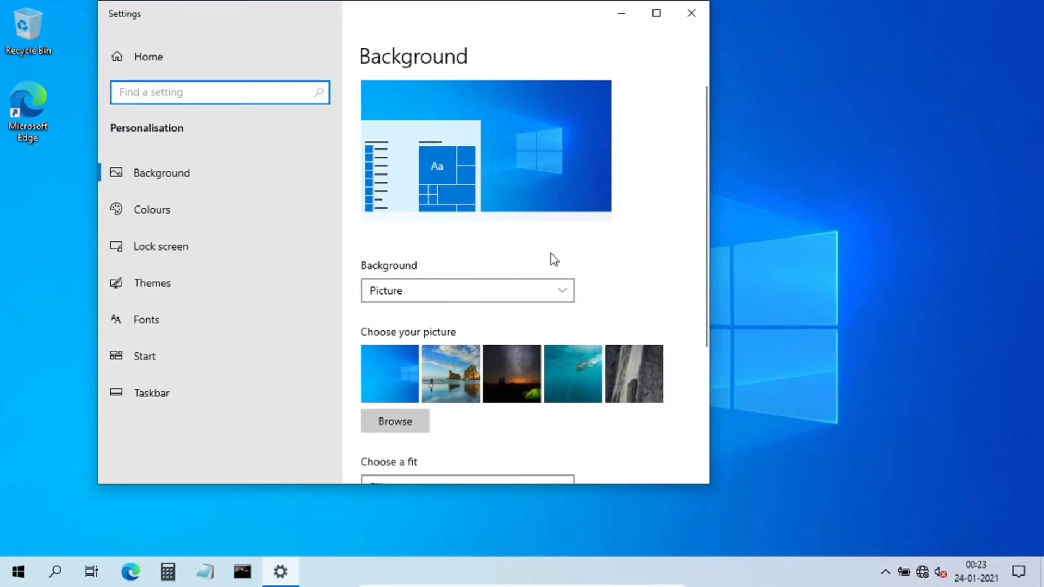
{"action": "left_click", "coordinate": [719, 485]}
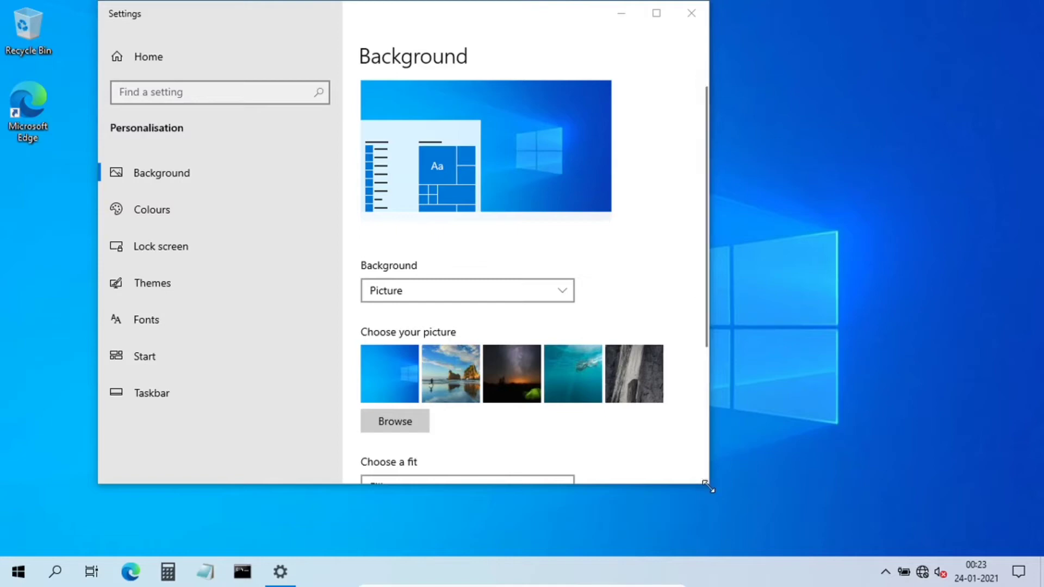
{"action": "left_click", "coordinate": [709, 487]}
{"action": "left_click_drag", "start_coordinate": [709, 486], "coordinate": [870, 535]}
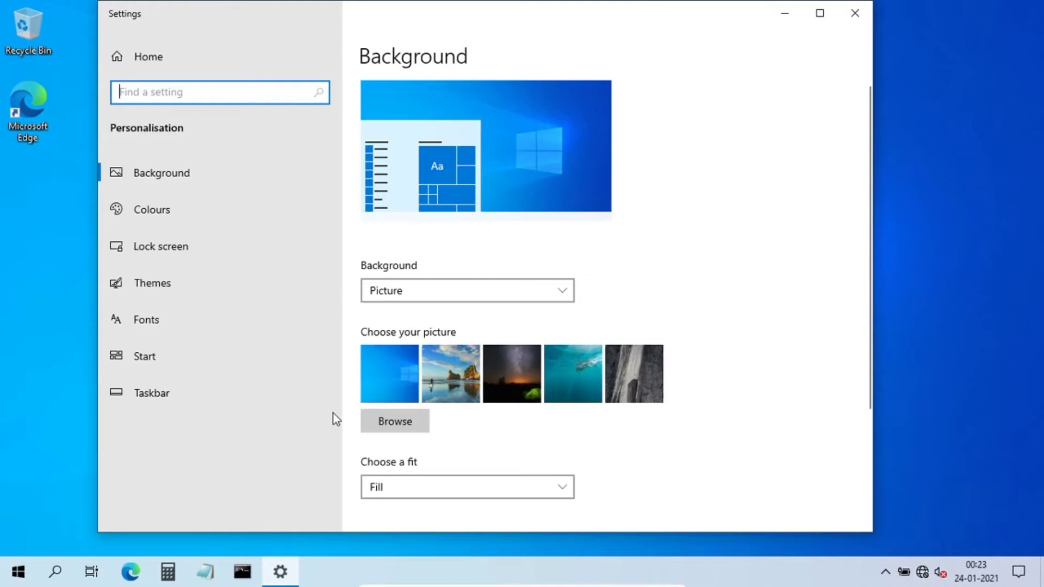
- Set the desktop background to the picture a (11) from Downloads and review the remaining Background options
{"action": "left_click", "coordinate": [379, 423]}
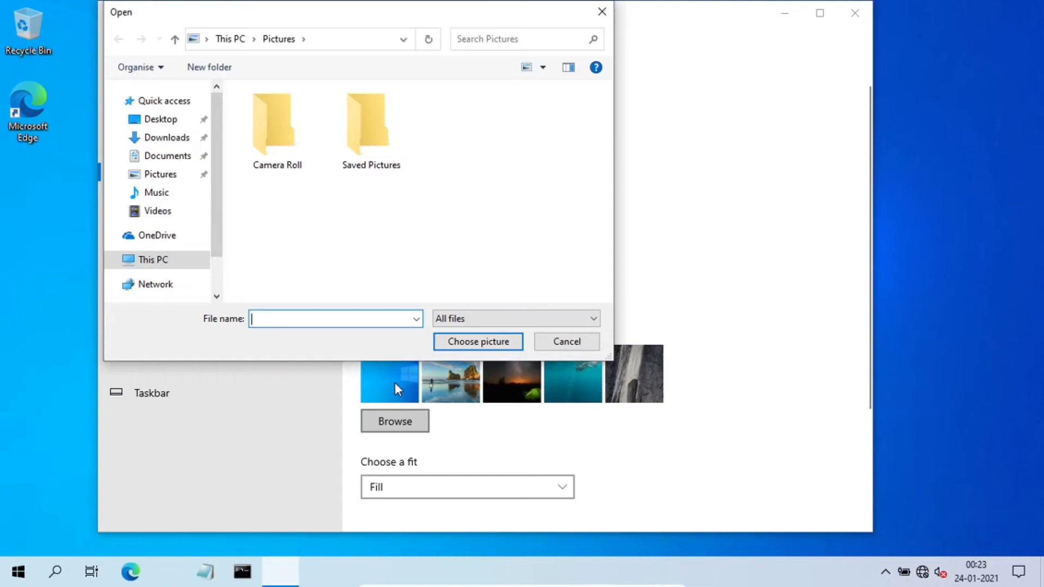
{"action": "left_click", "coordinate": [181, 138]}
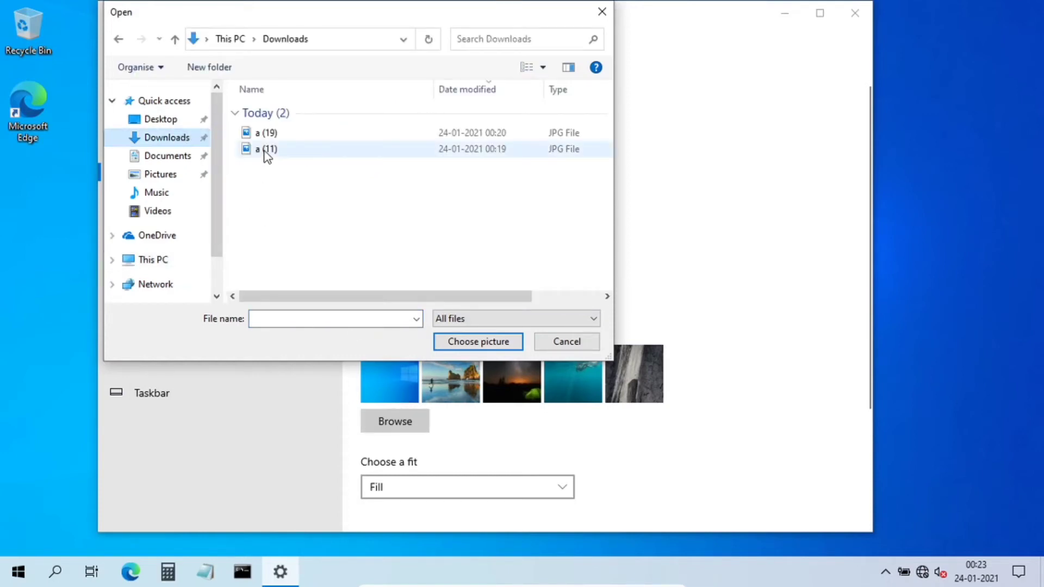
{"action": "left_click", "coordinate": [263, 150]}
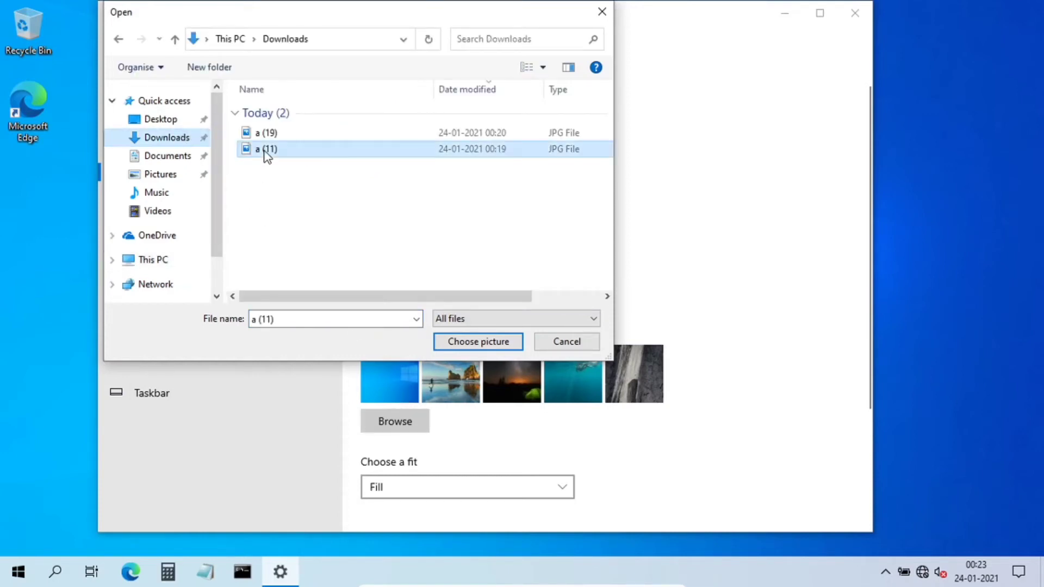
{"action": "left_click", "coordinate": [467, 343]}
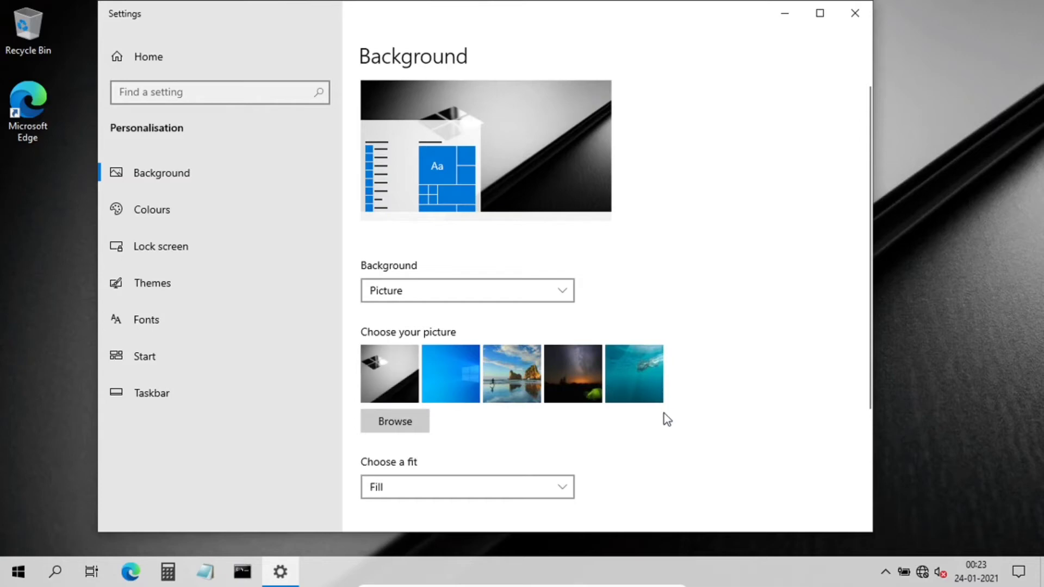
{"action": "scroll", "coordinate": [667, 419], "scroll_direction": "down", "scroll_amount": 3}
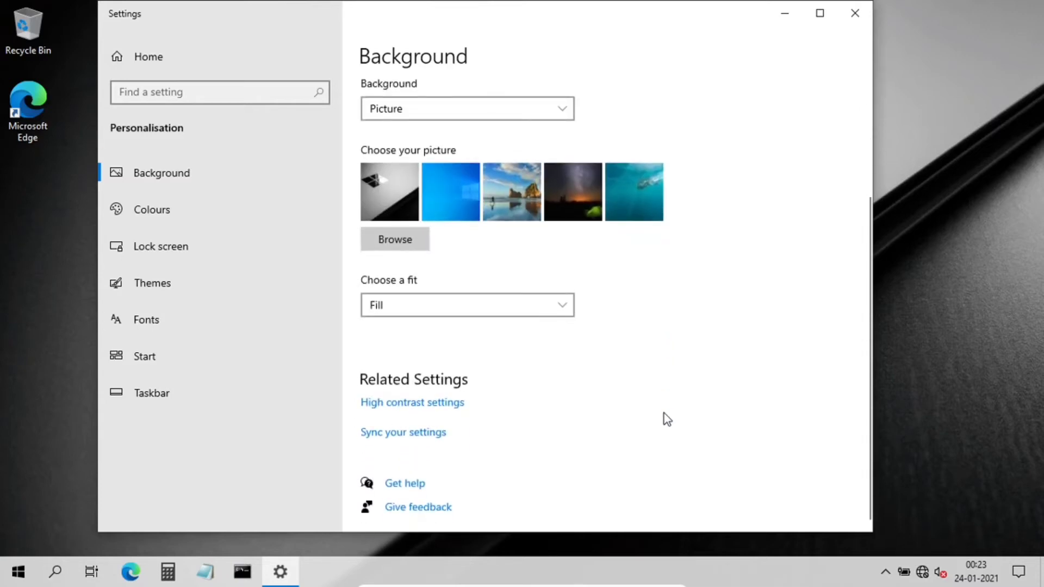
{"action": "scroll", "coordinate": [668, 420], "scroll_direction": "up", "scroll_amount": 3}
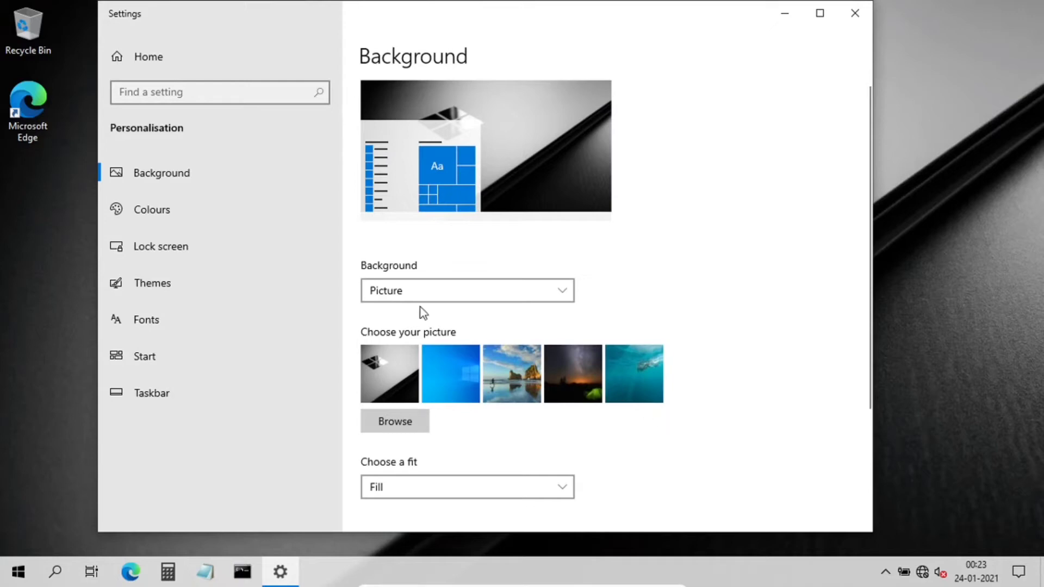
- Open the Colours page, view the available colour modes, and check how the Start menu looks in Light mode
{"action": "left_click", "coordinate": [185, 211]}
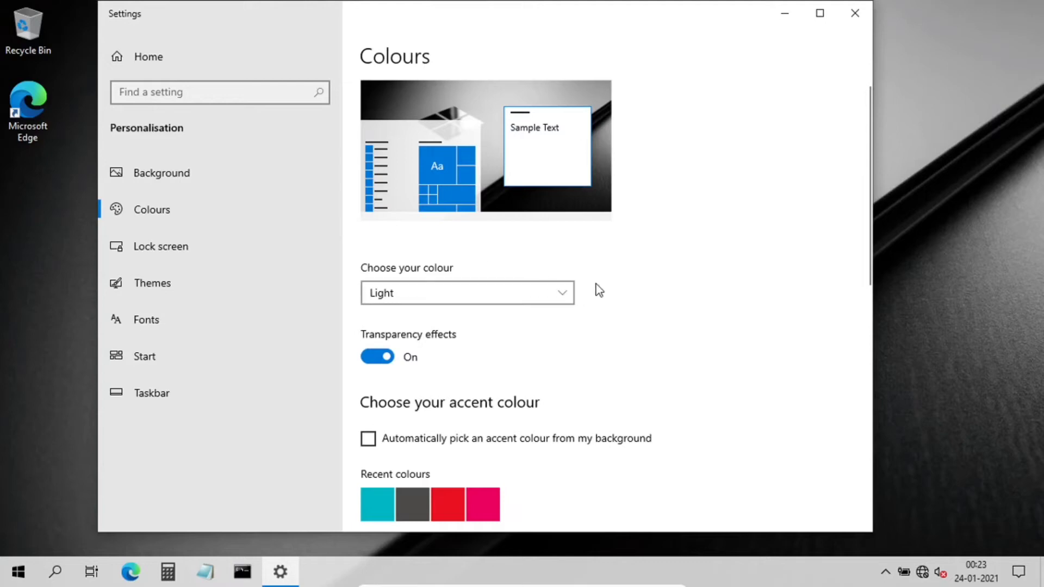
{"action": "left_click", "coordinate": [556, 289]}
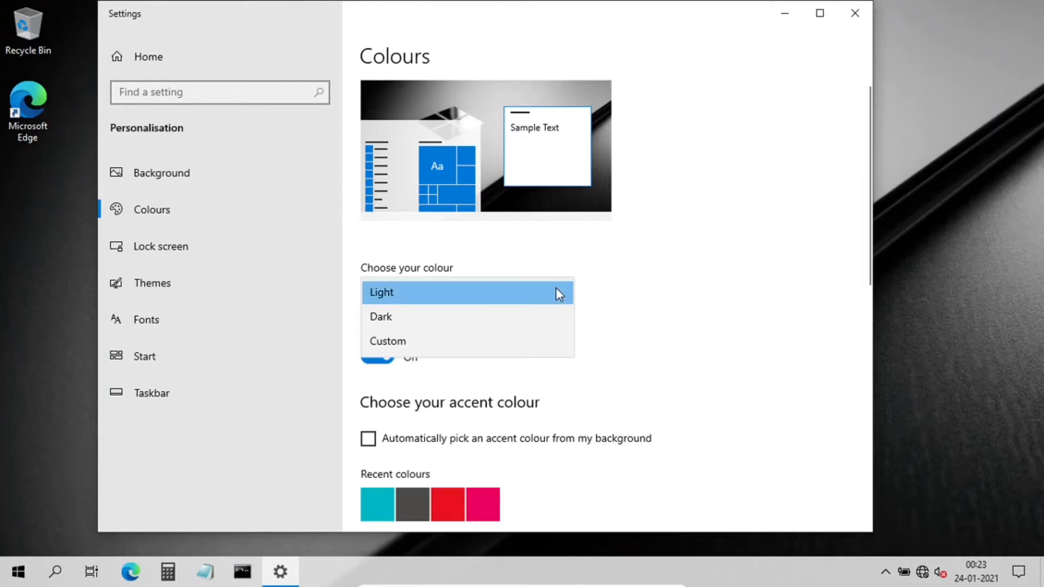
{"action": "left_click", "coordinate": [631, 295]}
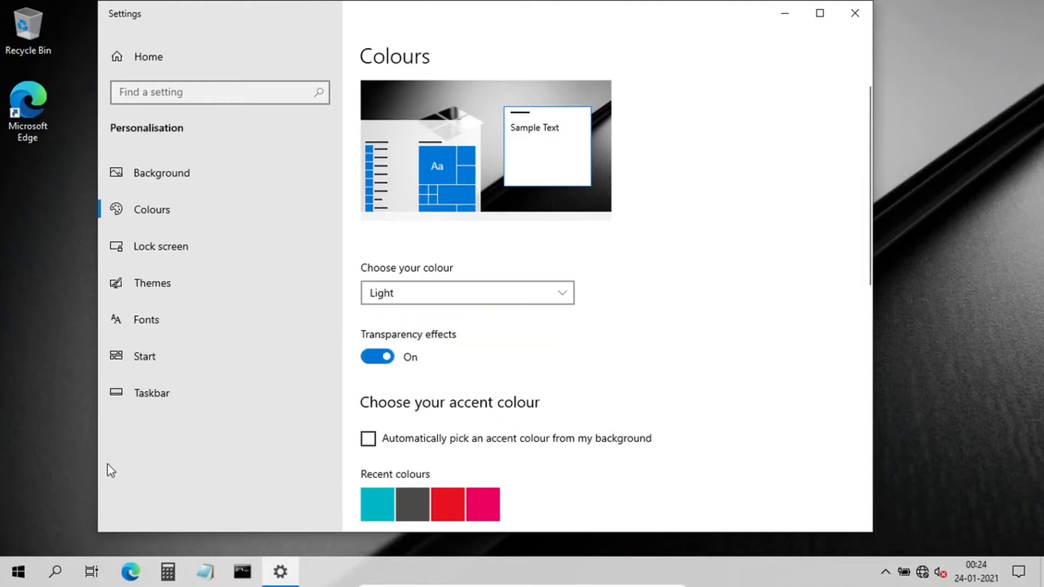
{"action": "left_click", "coordinate": [19, 571]}
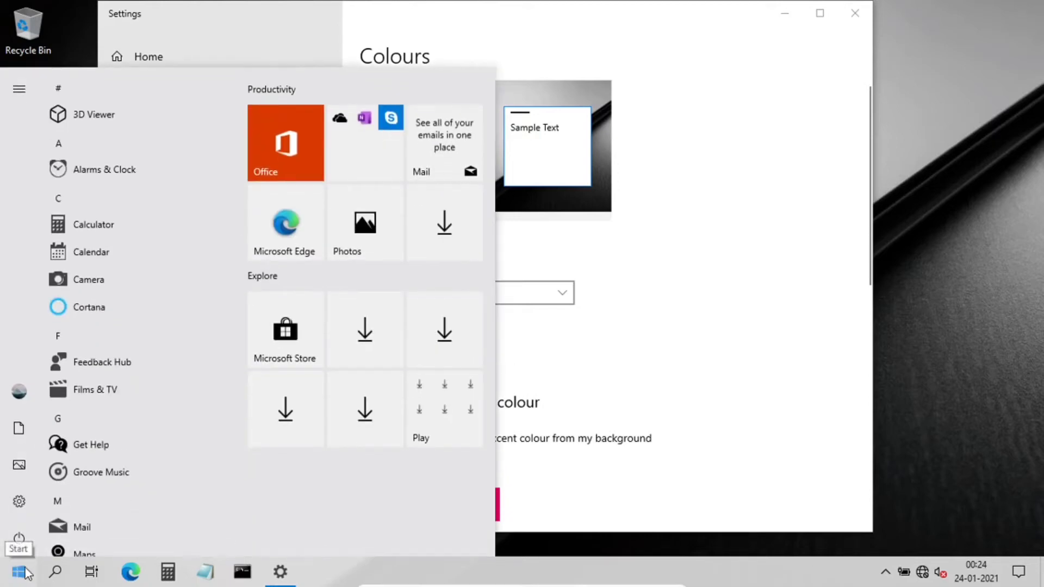
{"action": "left_click", "coordinate": [19, 572]}
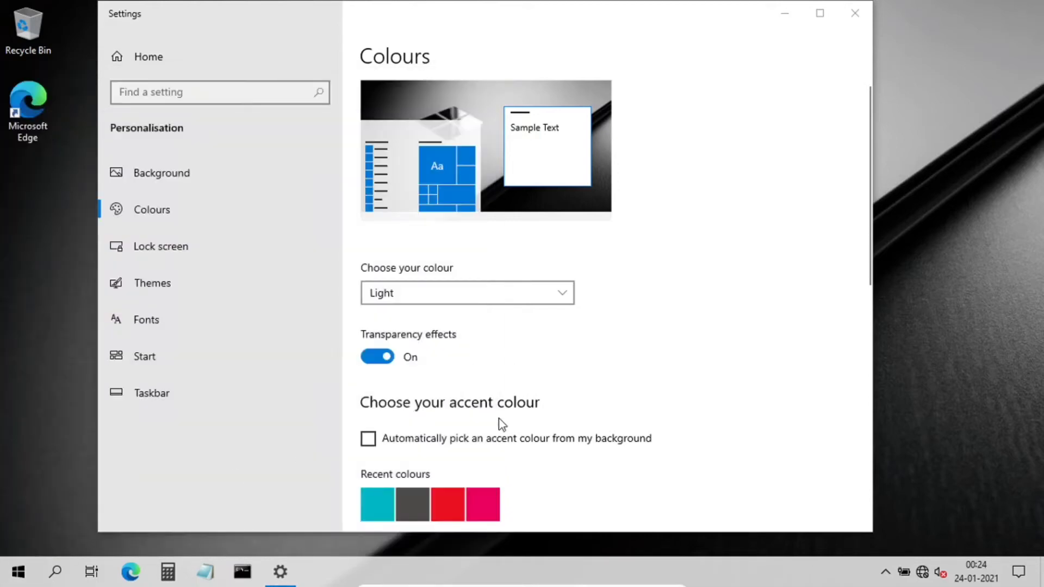
- Change the colour mode to Dark and check the Start menu's appearance
{"action": "left_click", "coordinate": [563, 296]}
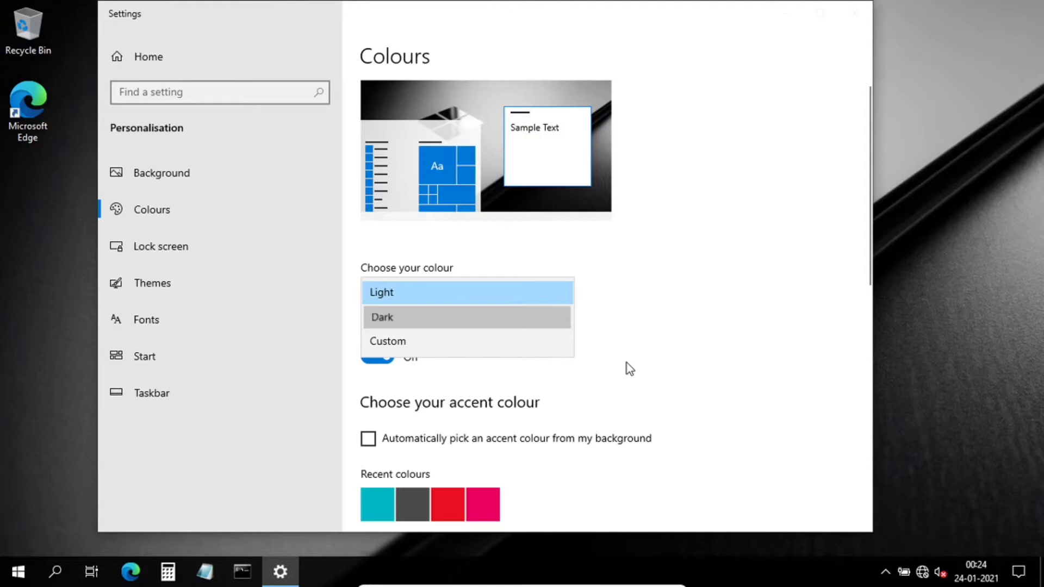
{"action": "key", "text": "Return"}
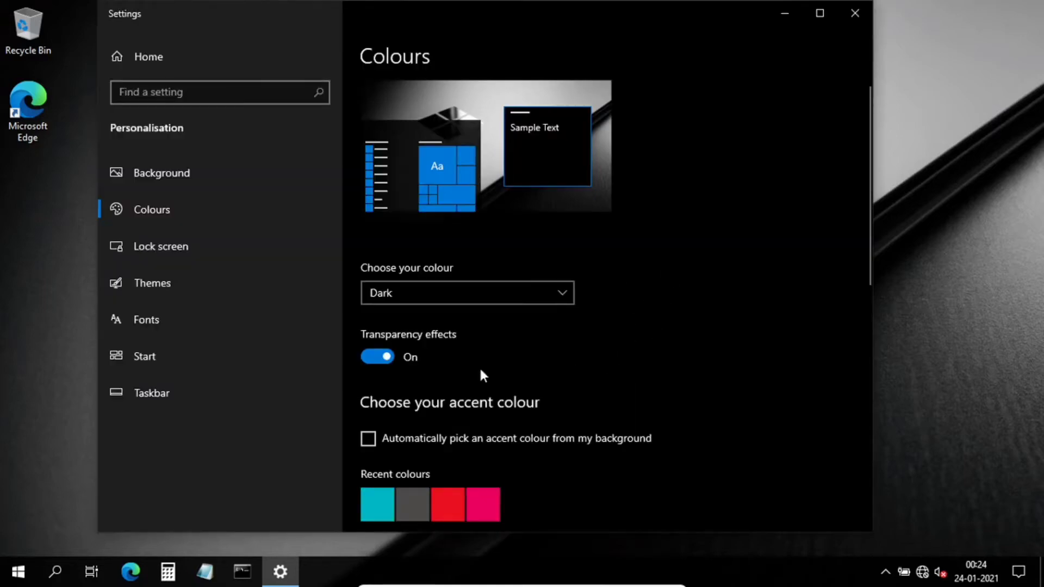
{"action": "left_click", "coordinate": [16, 571]}
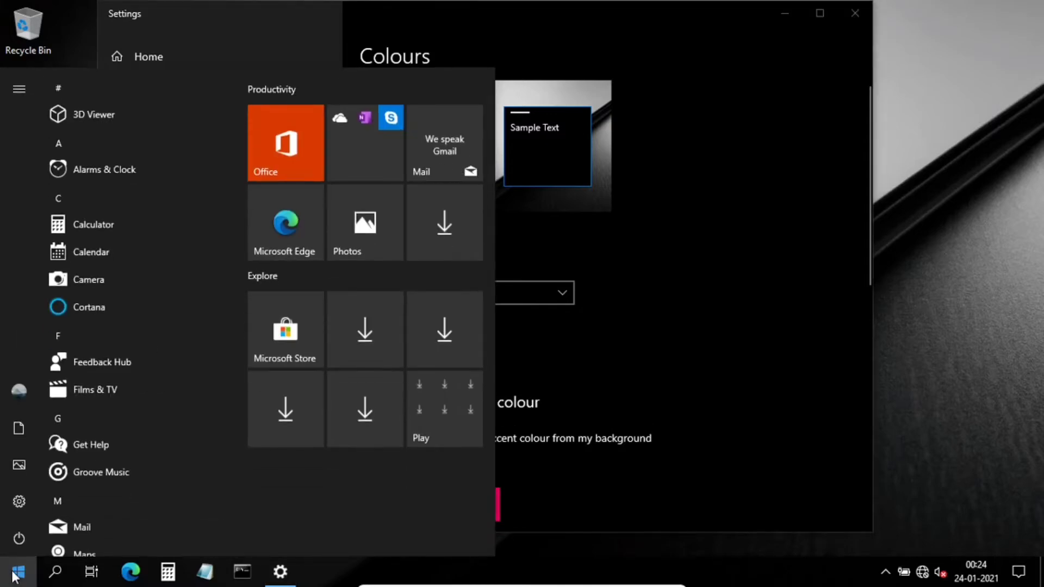
{"action": "left_click", "coordinate": [15, 575]}
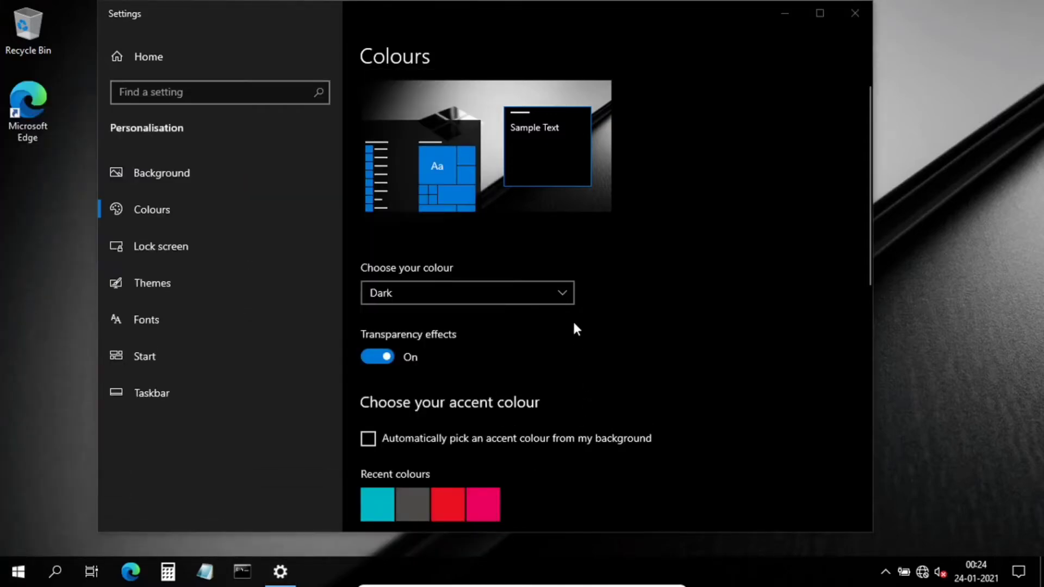
- Set the colour mode to Custom and check how the Start menu looks with it
{"action": "left_click", "coordinate": [559, 297]}
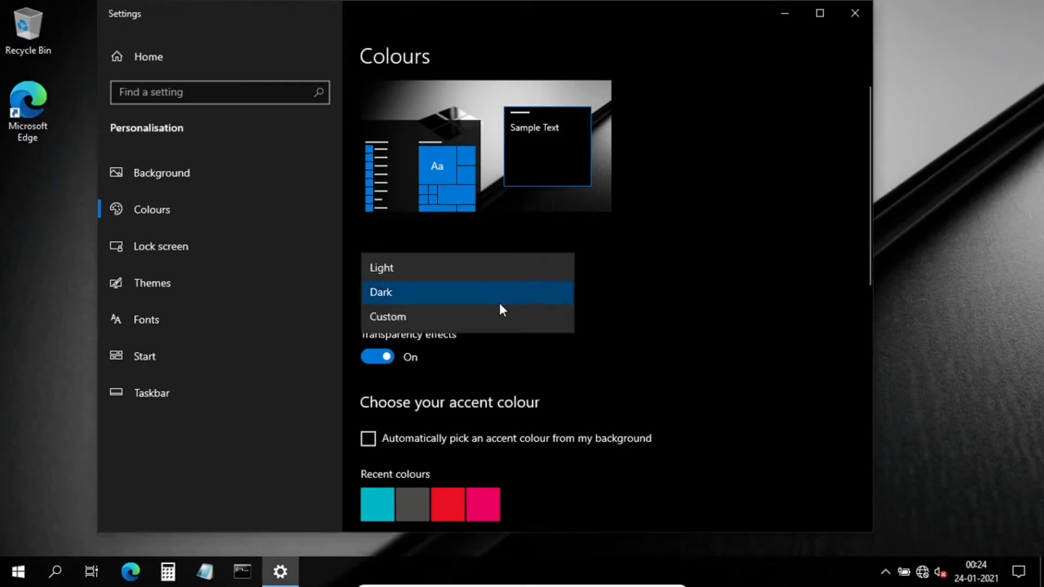
{"action": "left_click", "coordinate": [462, 318]}
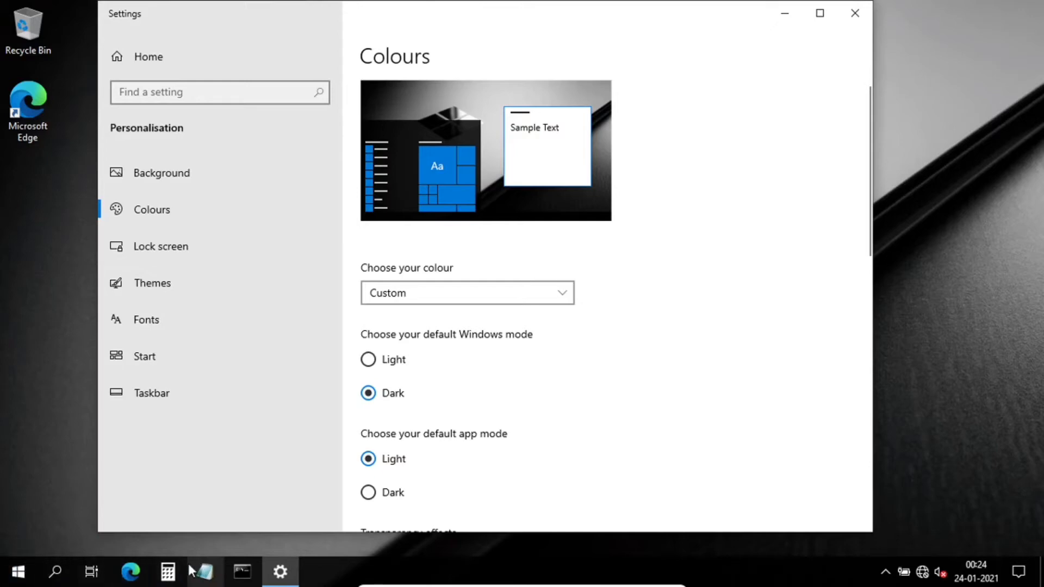
{"action": "left_click", "coordinate": [18, 581]}
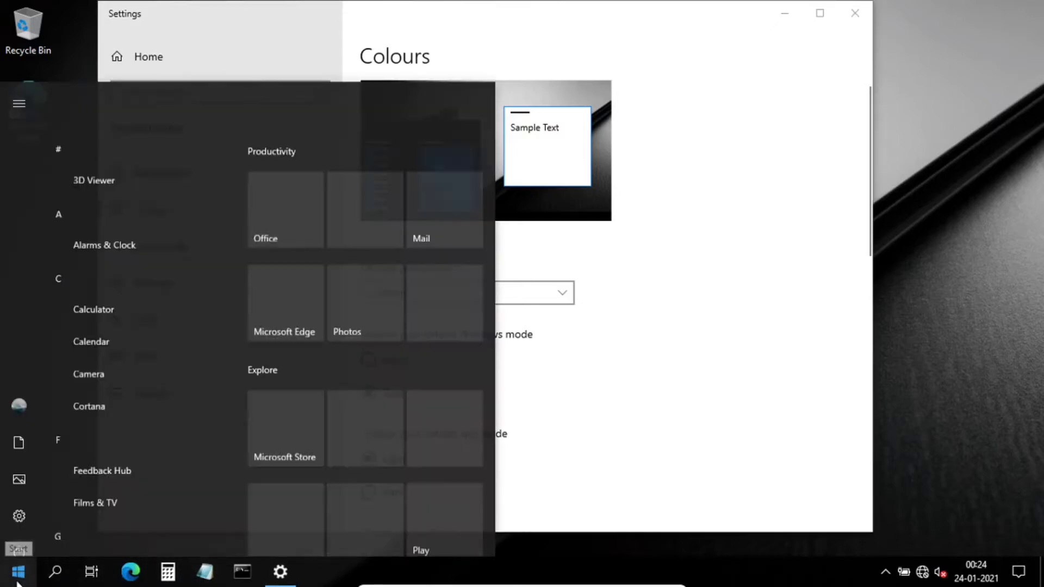
{"action": "left_click", "coordinate": [18, 580]}
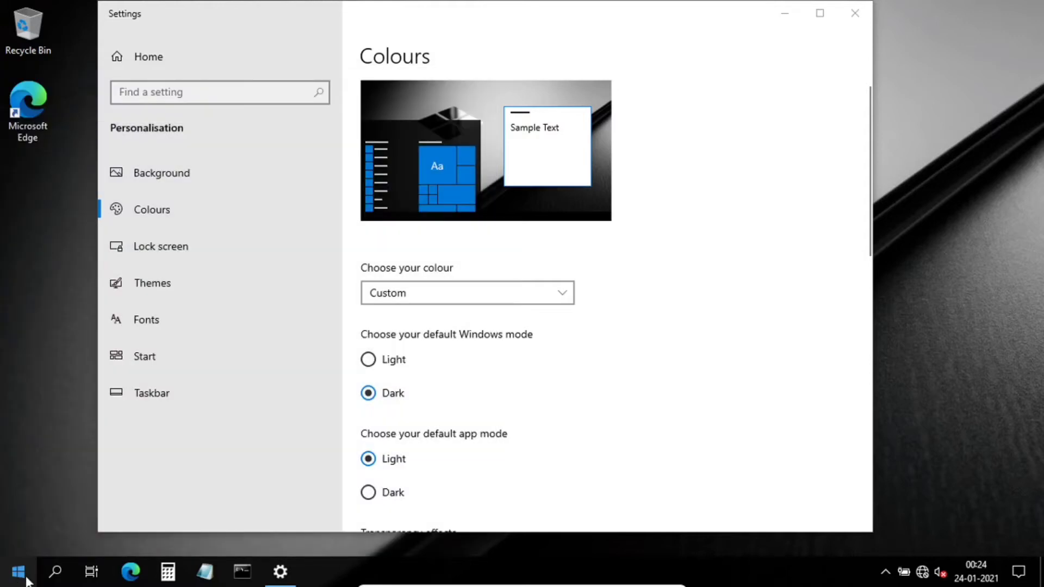
- Turn off transparency effects, then review the accent colour options and select the Microsoft Edge desktop shortcut
{"action": "scroll", "coordinate": [658, 422], "scroll_direction": "down", "scroll_amount": 5}
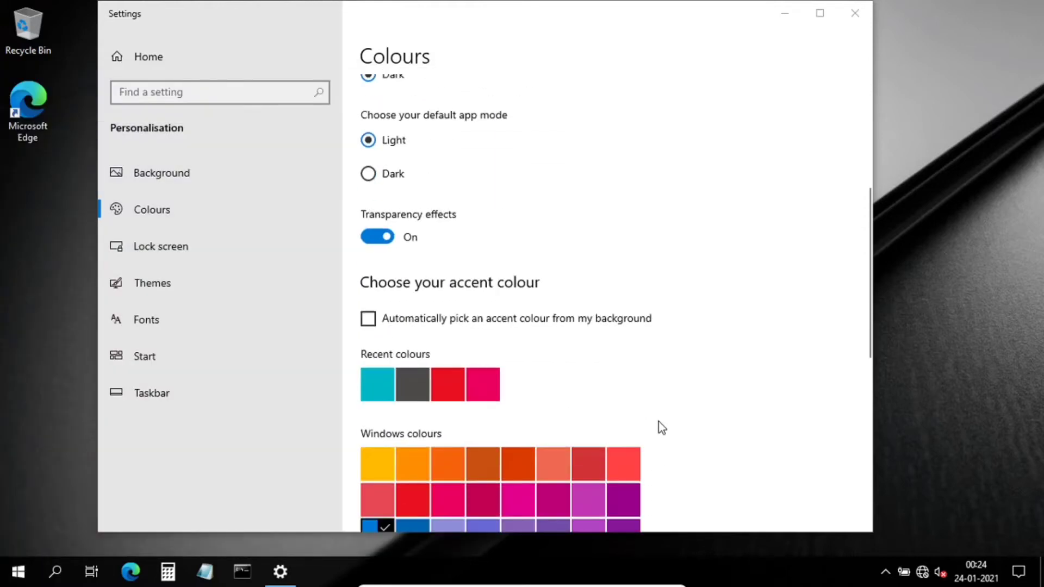
{"action": "left_click", "coordinate": [374, 239]}
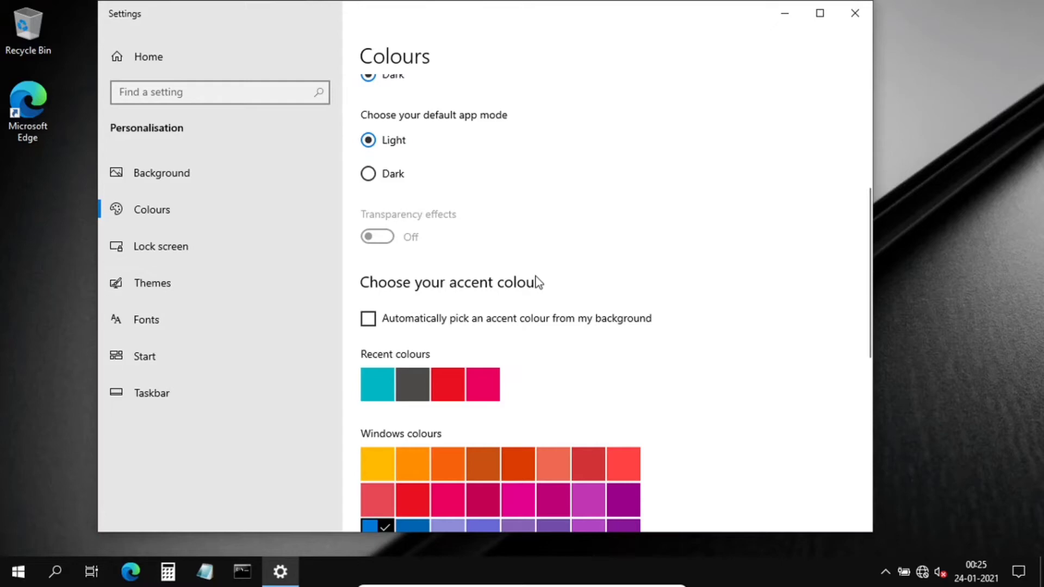
{"action": "scroll", "coordinate": [539, 283], "scroll_direction": "down", "scroll_amount": 5}
{"action": "scroll", "coordinate": [538, 282], "scroll_direction": "down", "scroll_amount": 3}
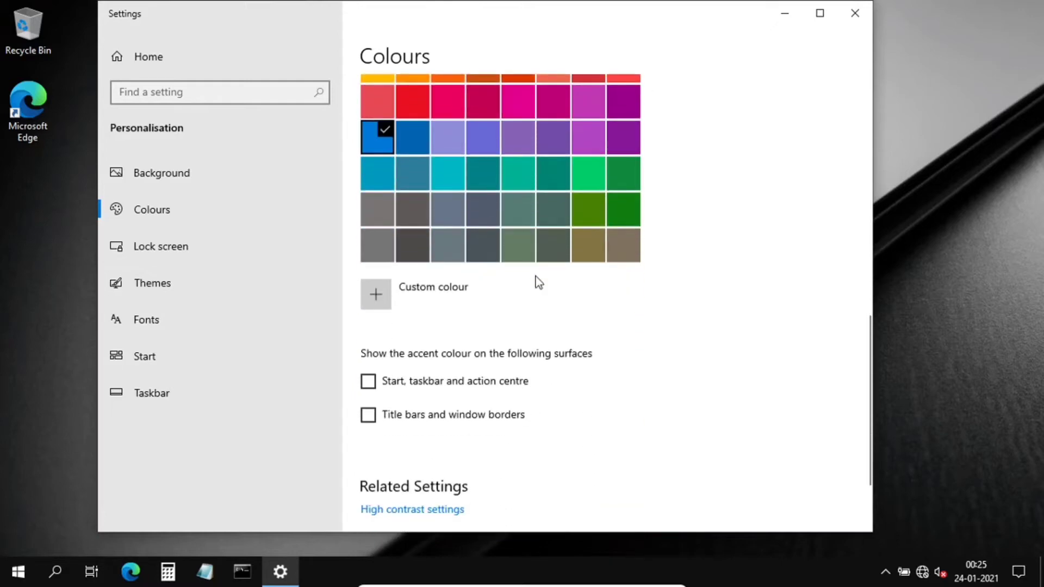
{"action": "scroll", "coordinate": [539, 282], "scroll_direction": "up", "scroll_amount": 3}
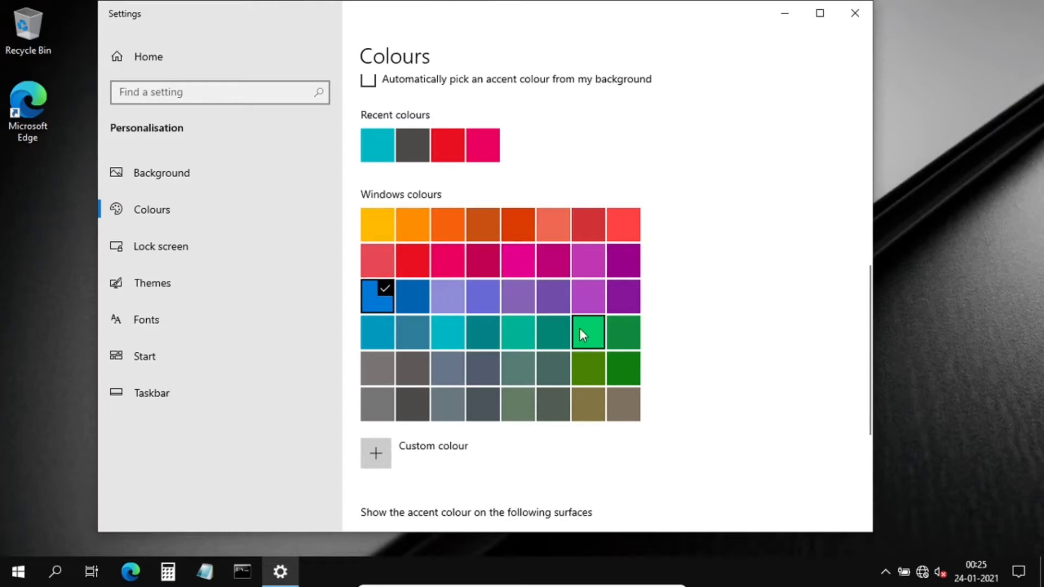
{"action": "left_click", "coordinate": [26, 104]}
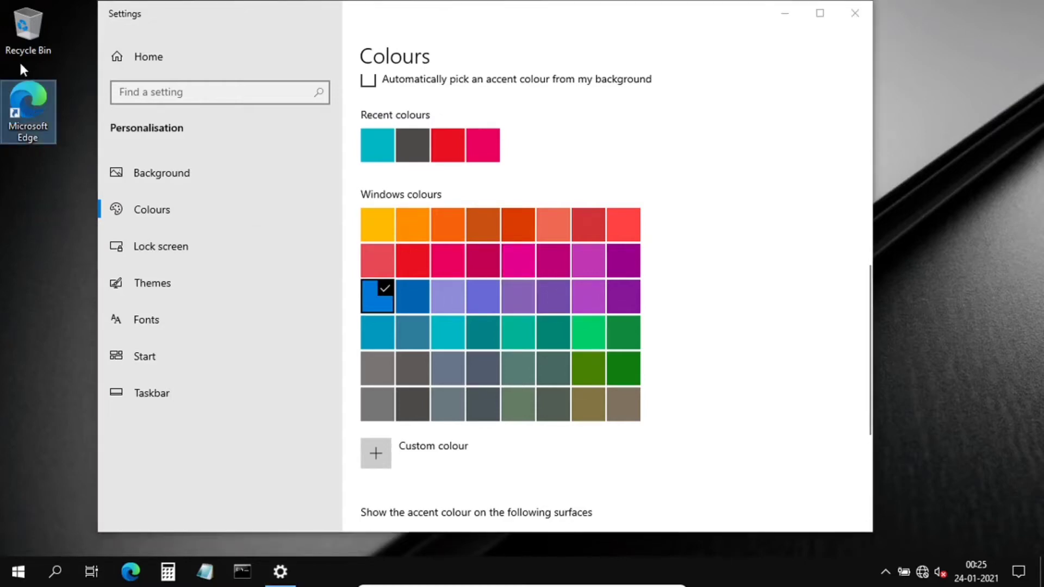
- Open the Recycle Bin window for comparison, return to the Colours settings and set the accent colour to Turf green
{"action": "left_click", "coordinate": [26, 48]}
{"action": "double_click", "coordinate": [26, 47]}
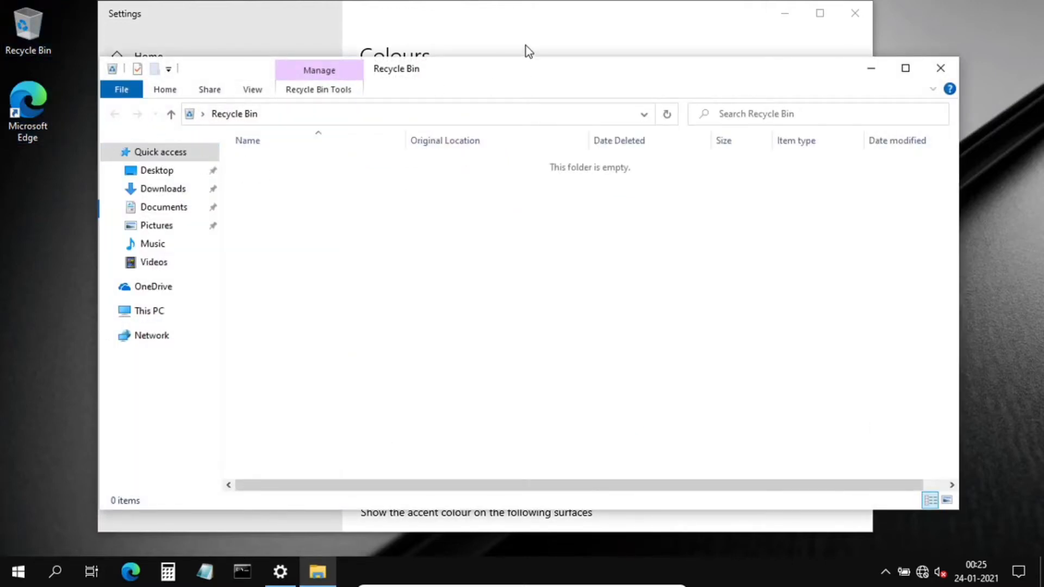
{"action": "left_click", "coordinate": [511, 12]}
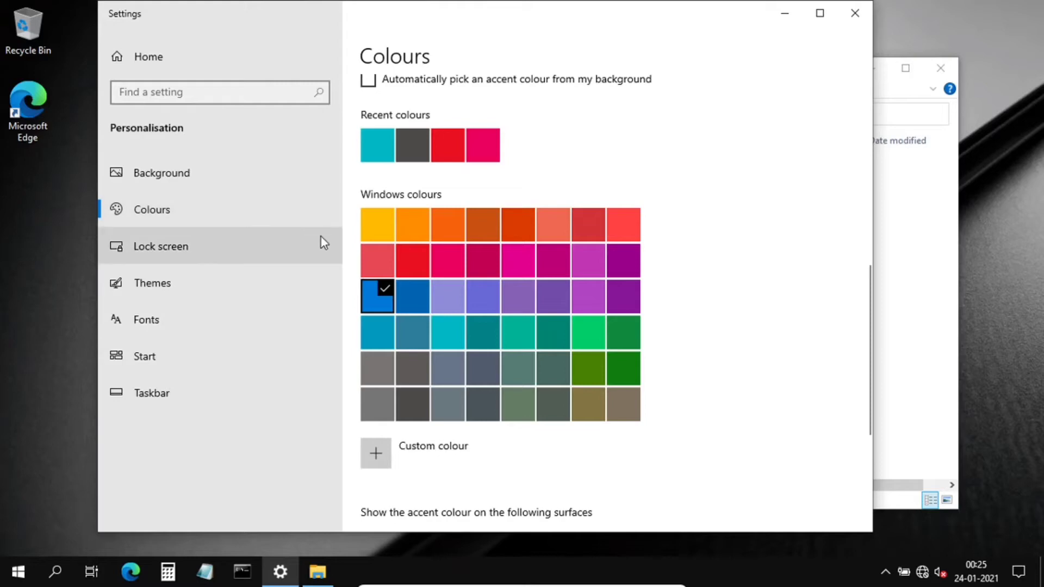
{"action": "left_click", "coordinate": [583, 338]}
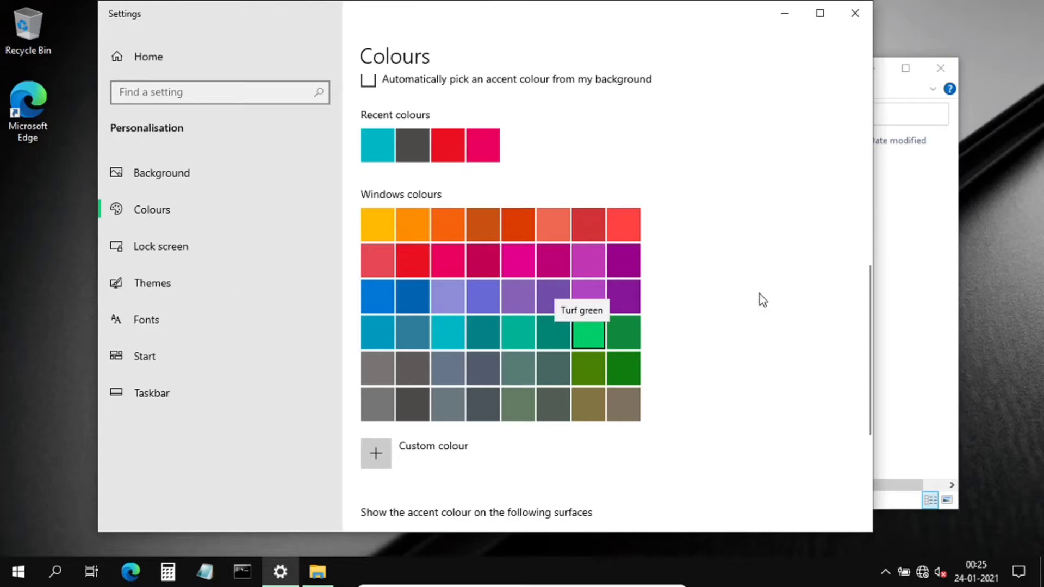
- Show the accent colour on title bars and window borders, and check its effect on the Recycle Bin window
{"action": "scroll", "coordinate": [759, 294], "scroll_direction": "down", "scroll_amount": 5}
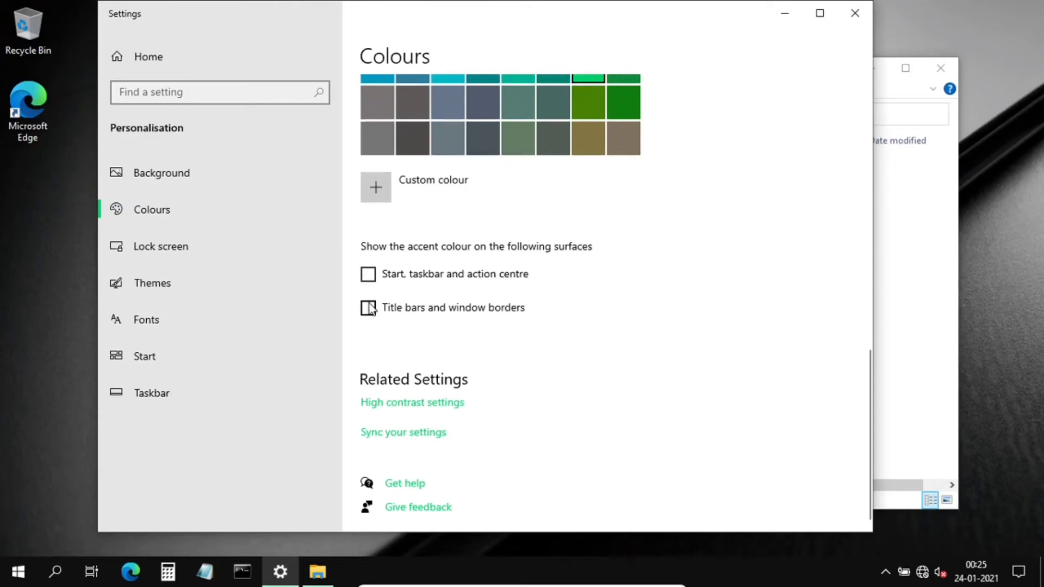
{"action": "left_click", "coordinate": [368, 309]}
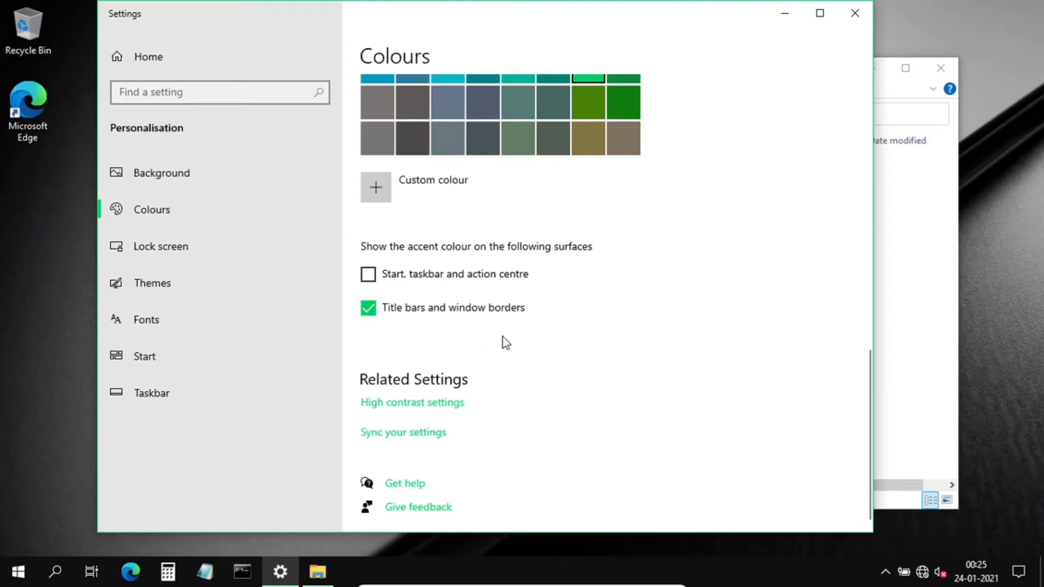
{"action": "left_click", "coordinate": [321, 572]}
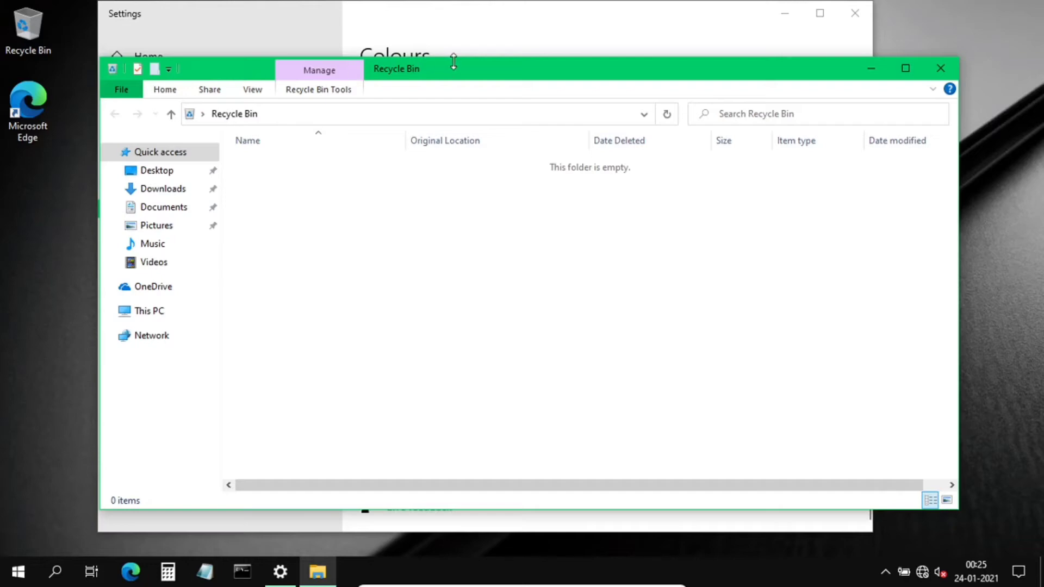
{"action": "left_click", "coordinate": [438, 15]}
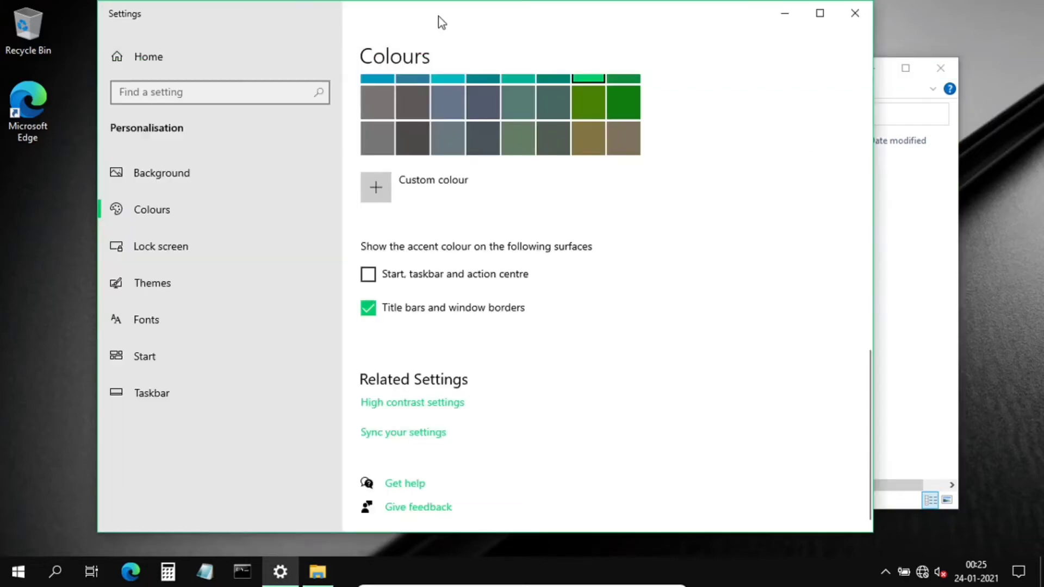
{"action": "scroll", "coordinate": [472, 282], "scroll_direction": "up", "scroll_amount": 5}
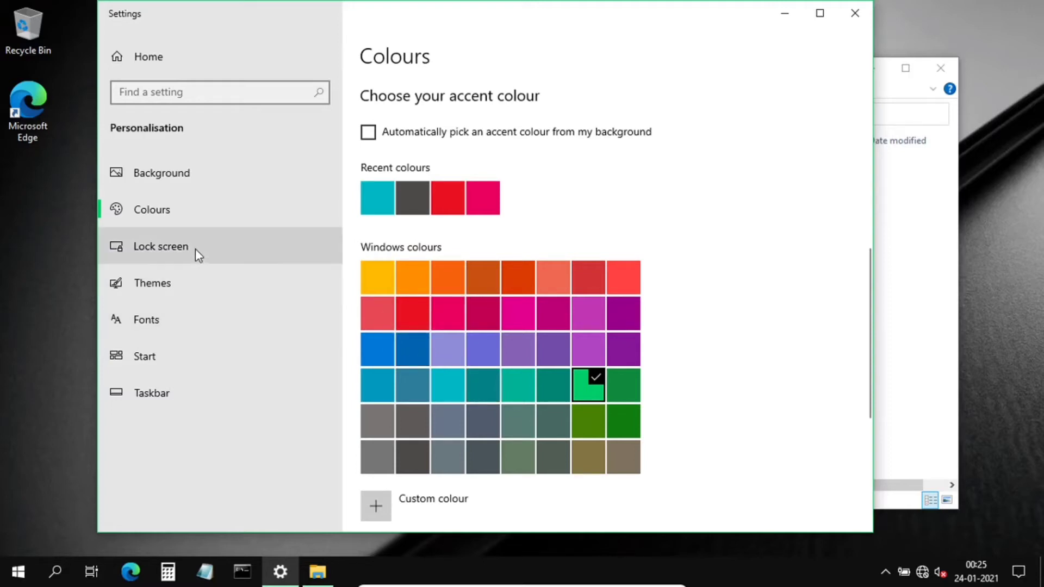
{"action": "scroll", "coordinate": [631, 259], "scroll_direction": "down", "scroll_amount": 5}
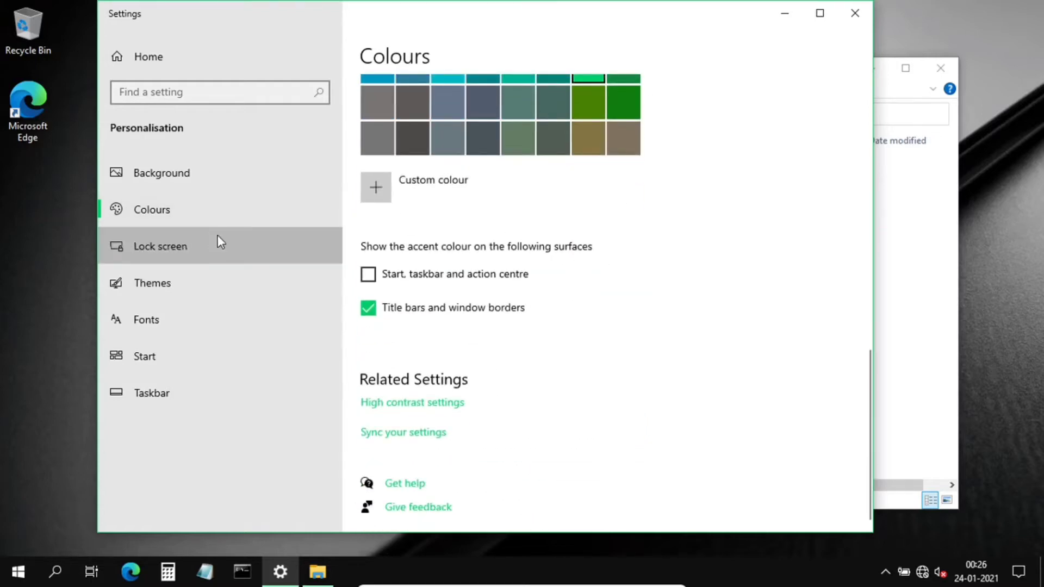
- Set the lock screen background to Picture, using the image a (19) from the Downloads folder
{"action": "left_click", "coordinate": [237, 252]}
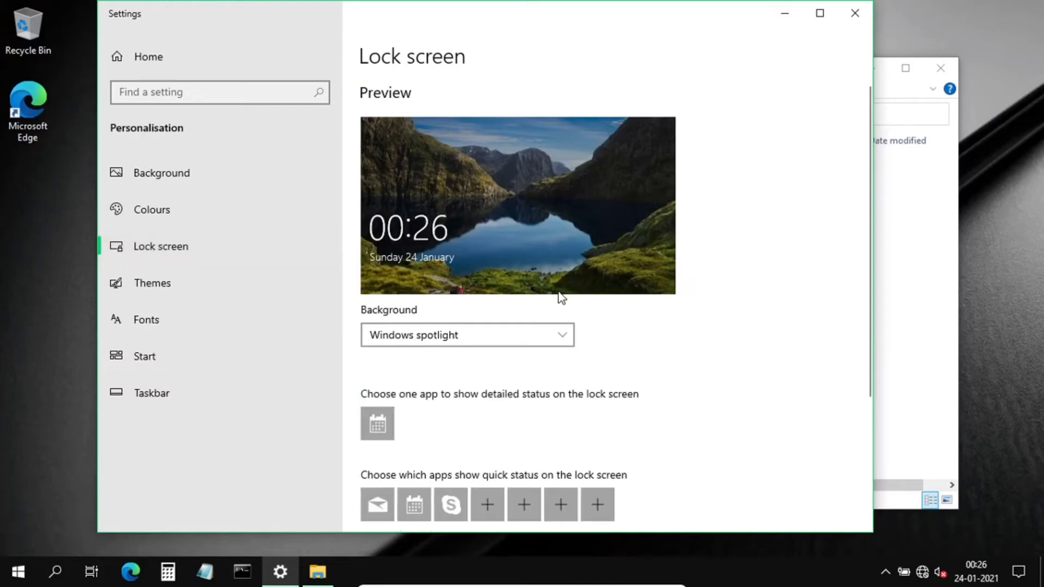
{"action": "left_click", "coordinate": [432, 334]}
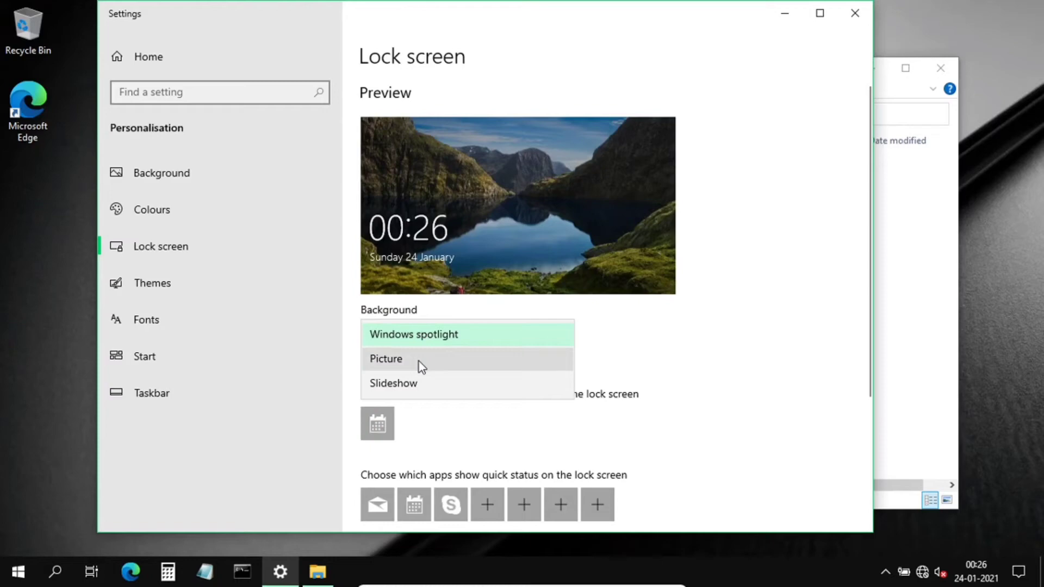
{"action": "left_click", "coordinate": [420, 360]}
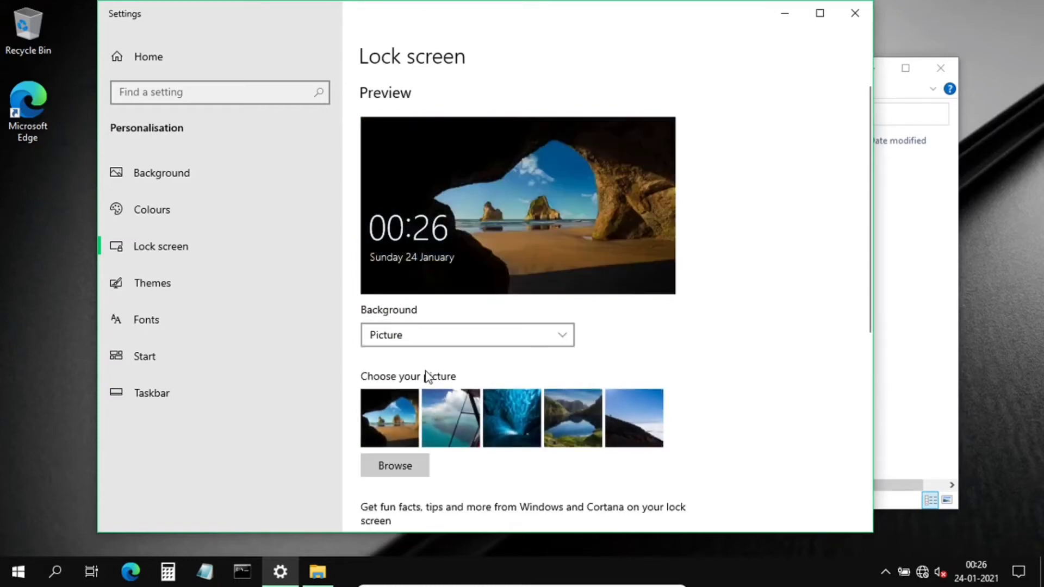
{"action": "left_click", "coordinate": [404, 461]}
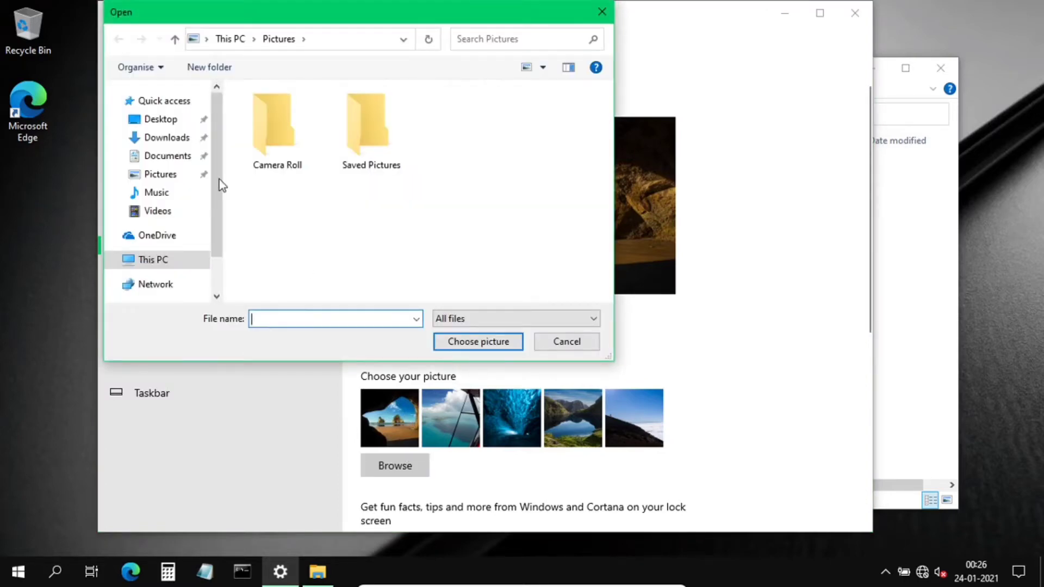
{"action": "left_click", "coordinate": [169, 139]}
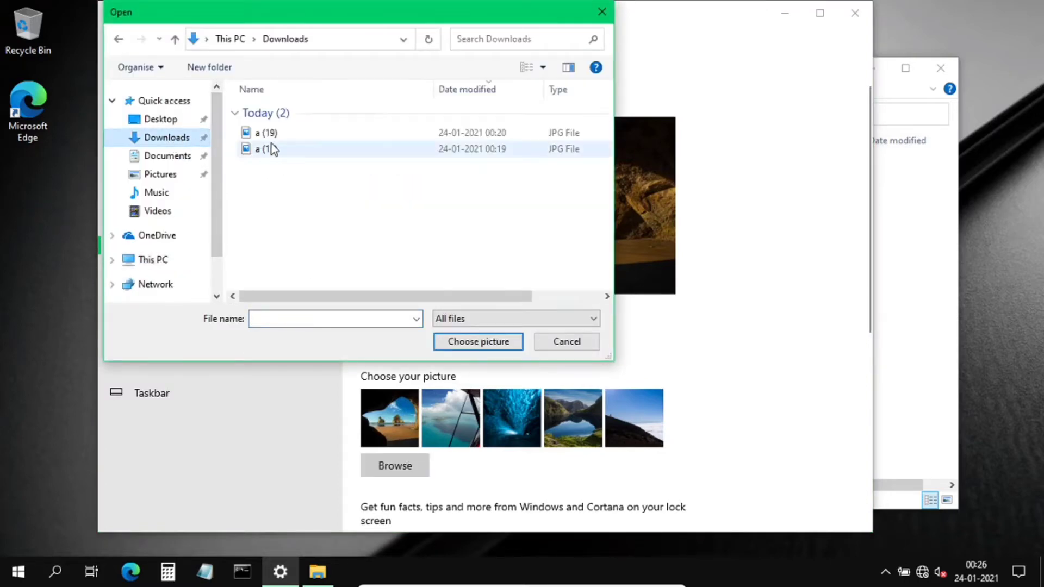
{"action": "double_click", "coordinate": [275, 134]}
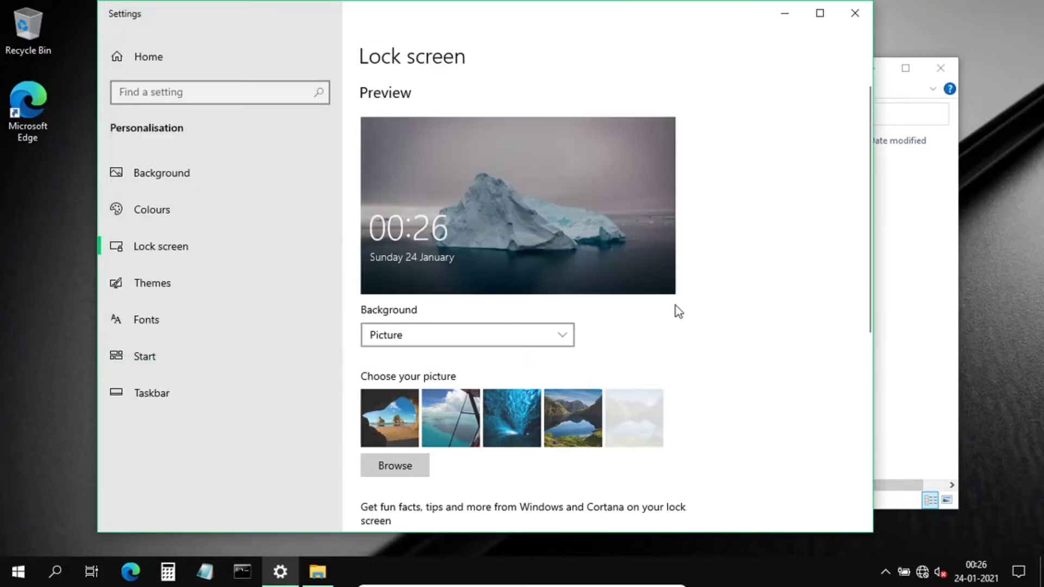
- Set the app that shows detailed status on the lock screen to None
{"action": "scroll", "coordinate": [706, 329], "scroll_direction": "down", "scroll_amount": 5}
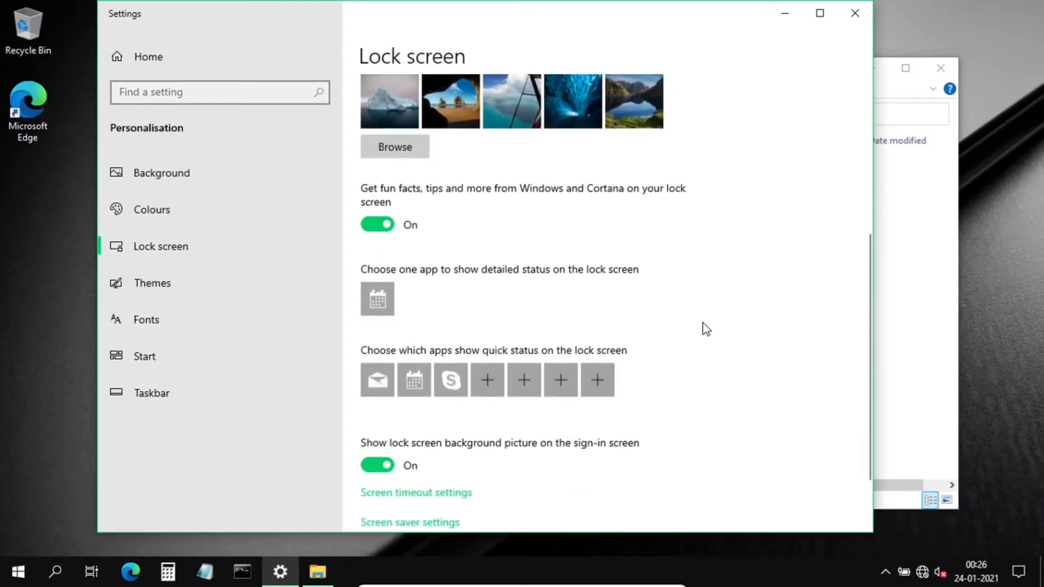
{"action": "left_click", "coordinate": [383, 295]}
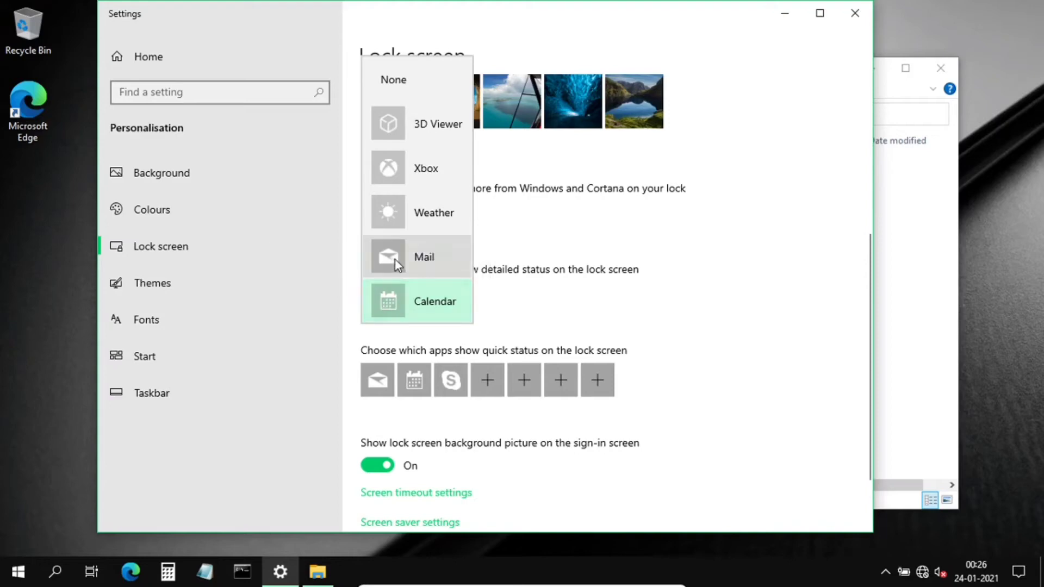
{"action": "left_click", "coordinate": [403, 80]}
- Remove Mail, Calendar and Skype from the lock screen's quick status apps by setting each slot to None
{"action": "scroll", "coordinate": [492, 261], "scroll_direction": "down", "scroll_amount": 2}
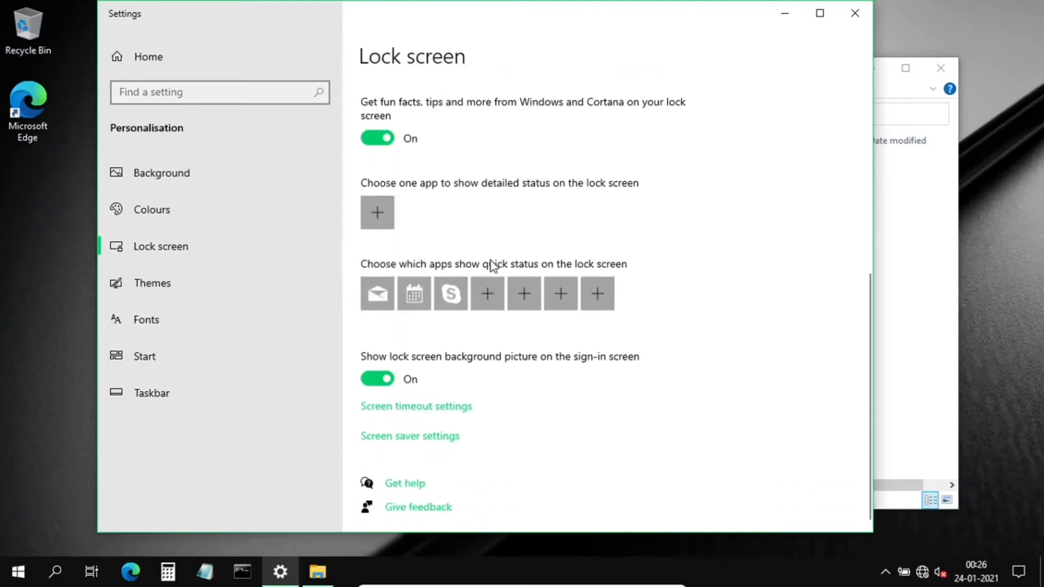
{"action": "left_click", "coordinate": [383, 297]}
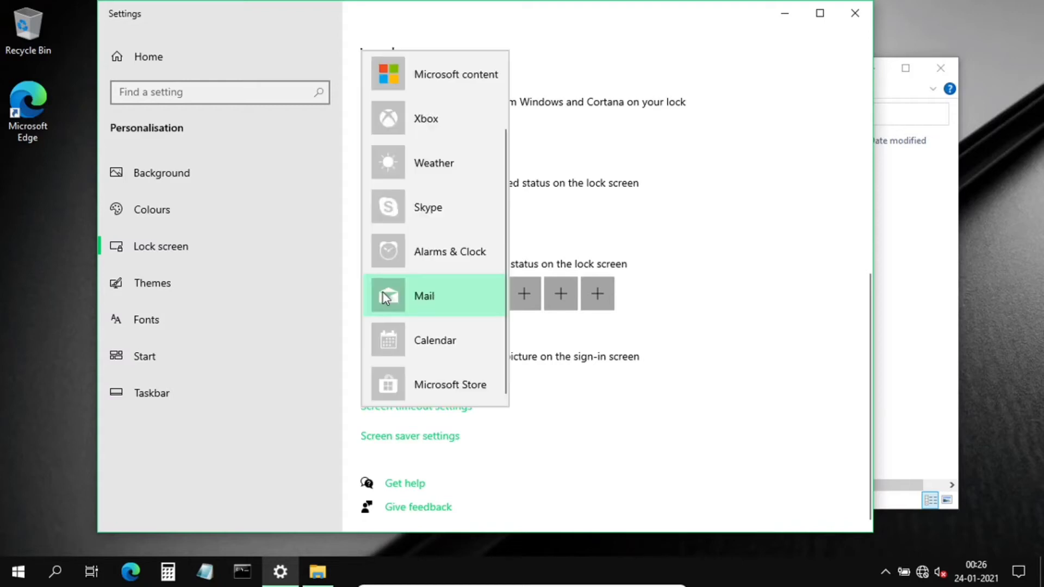
{"action": "scroll", "coordinate": [413, 222], "scroll_direction": "up", "scroll_amount": 2}
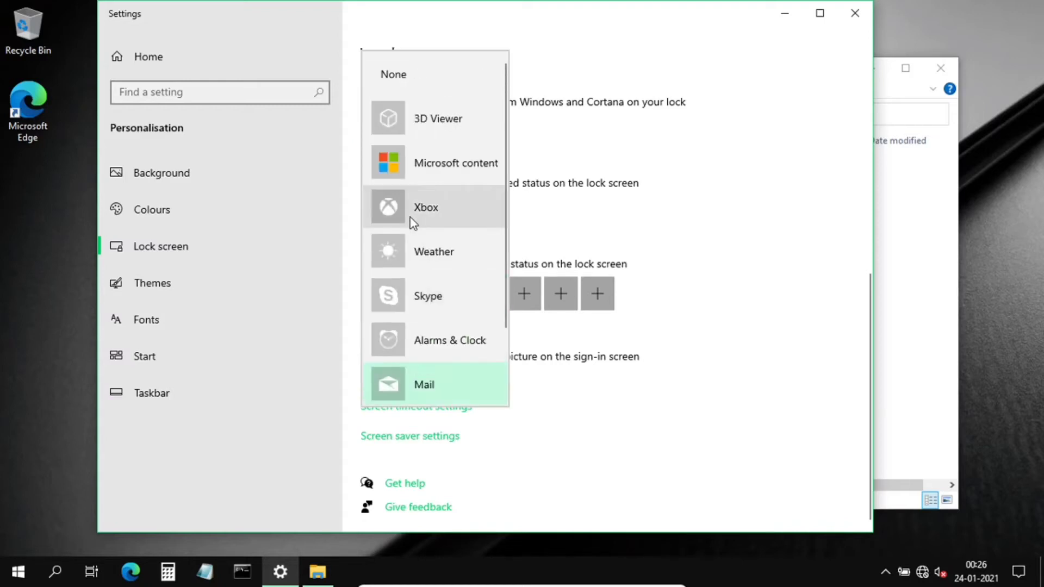
{"action": "left_click", "coordinate": [426, 83]}
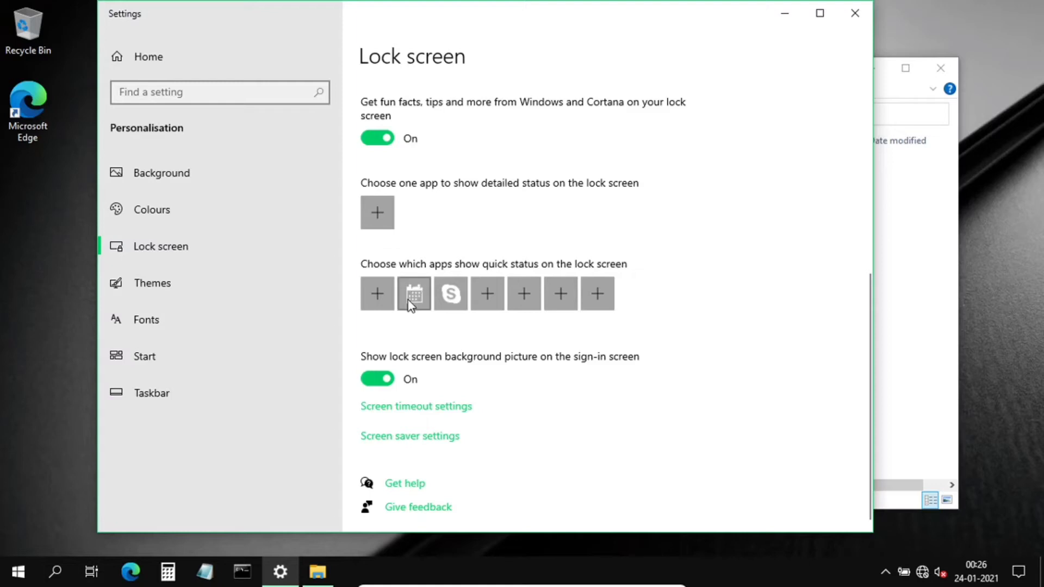
{"action": "left_click", "coordinate": [412, 298]}
{"action": "scroll", "coordinate": [435, 210], "scroll_direction": "up", "scroll_amount": 3}
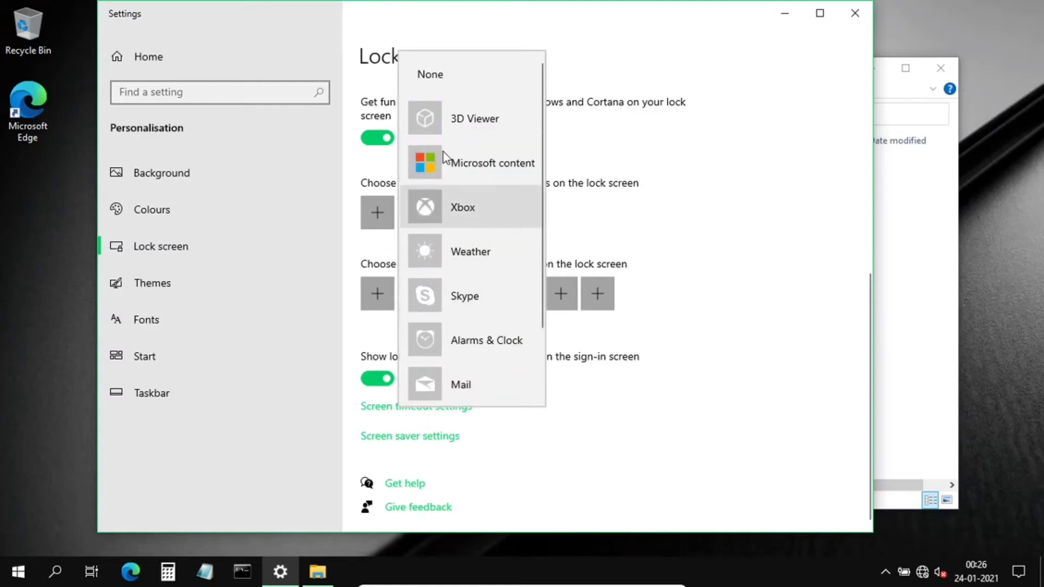
{"action": "left_click", "coordinate": [452, 87]}
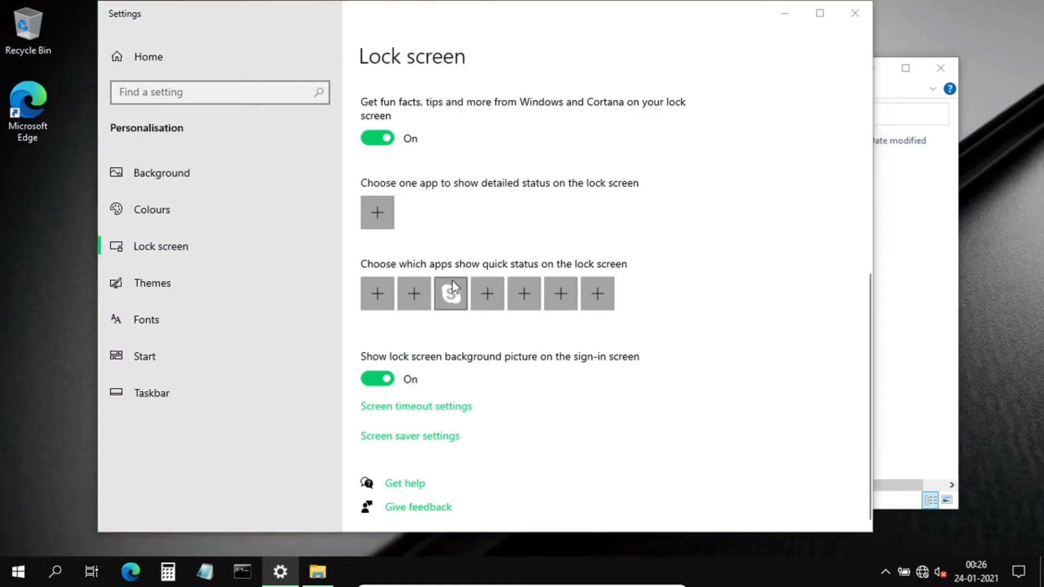
{"action": "left_click", "coordinate": [452, 281]}
{"action": "scroll", "coordinate": [476, 209], "scroll_direction": "up", "scroll_amount": 1}
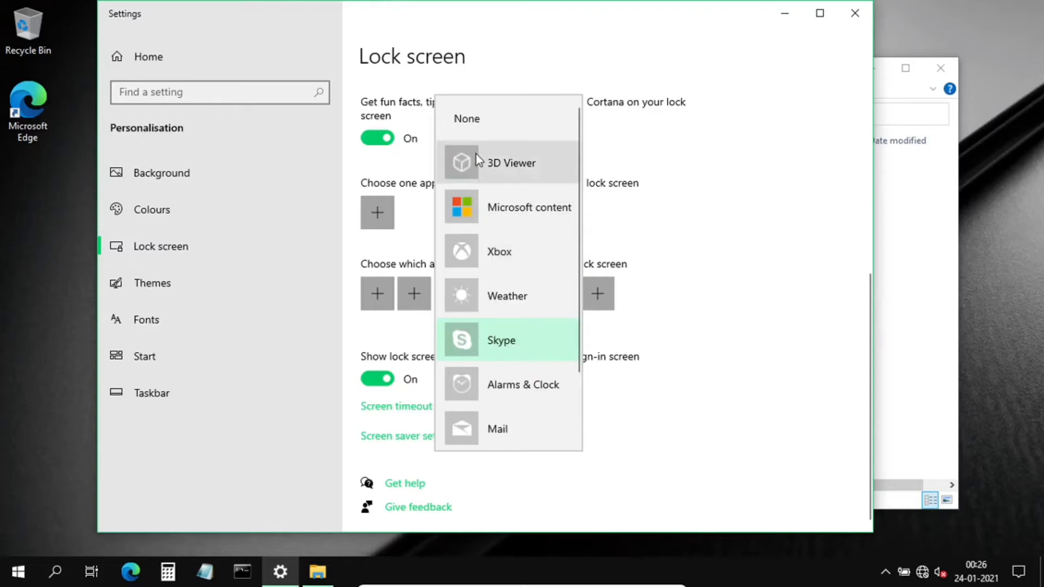
{"action": "left_click", "coordinate": [476, 130]}
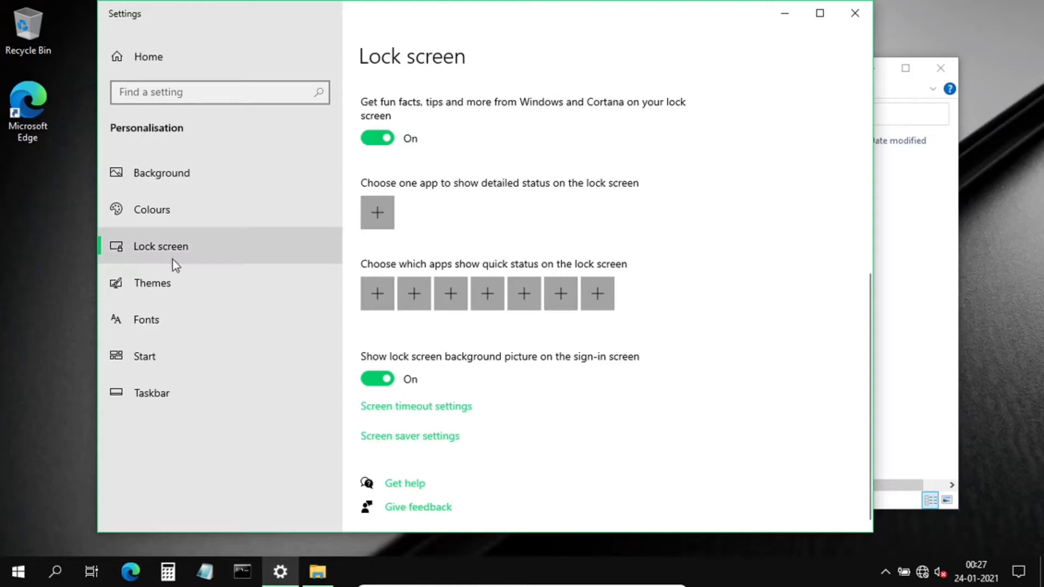
- From the Themes page's desktop icon settings, enable the Computer, User's Files and Control Panel desktop icons and apply the change
{"action": "left_click", "coordinate": [165, 287]}
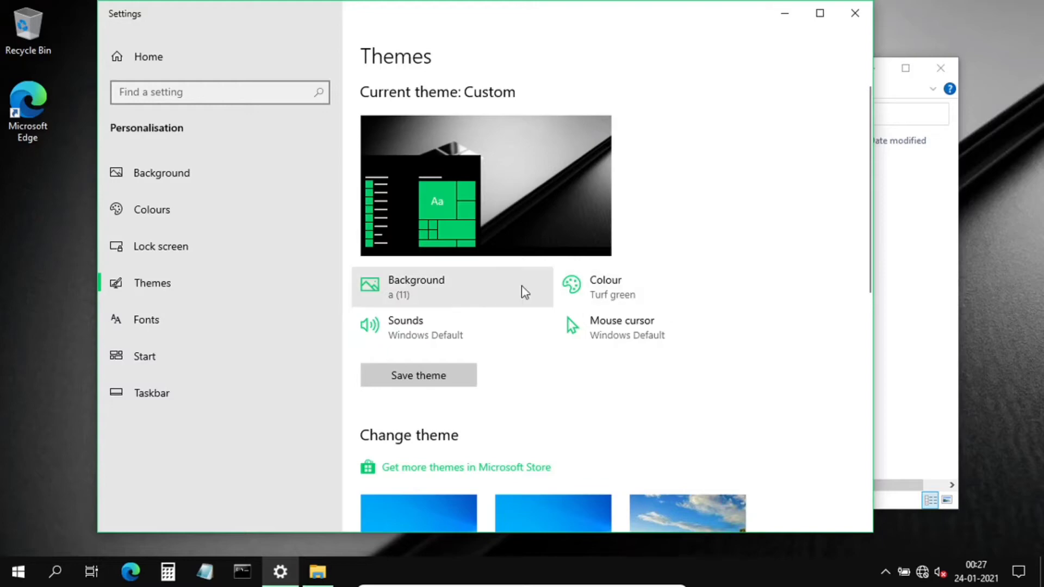
{"action": "scroll", "coordinate": [742, 326], "scroll_direction": "down", "scroll_amount": 3}
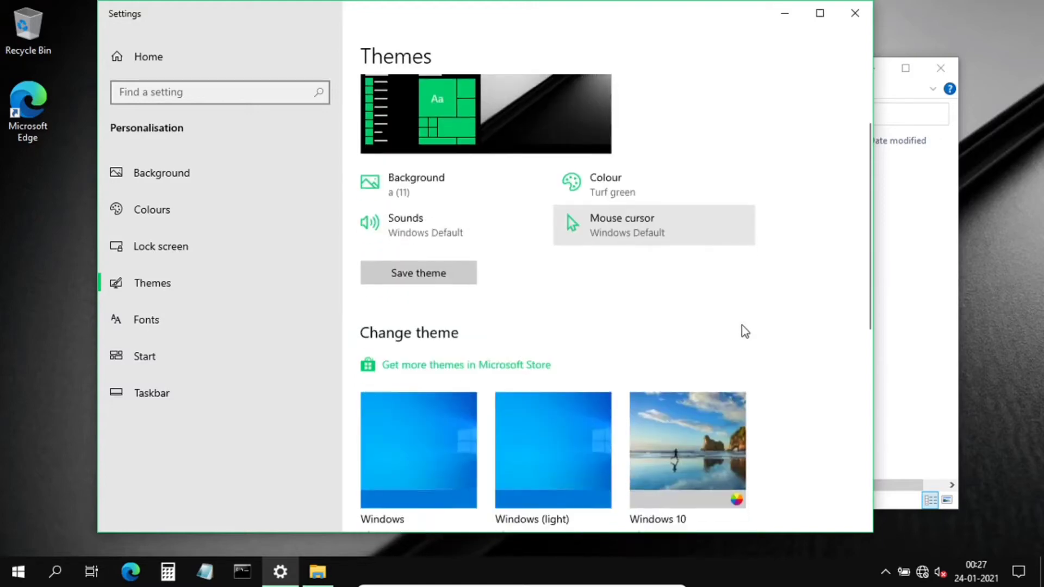
{"action": "scroll", "coordinate": [751, 299], "scroll_direction": "down", "scroll_amount": 4}
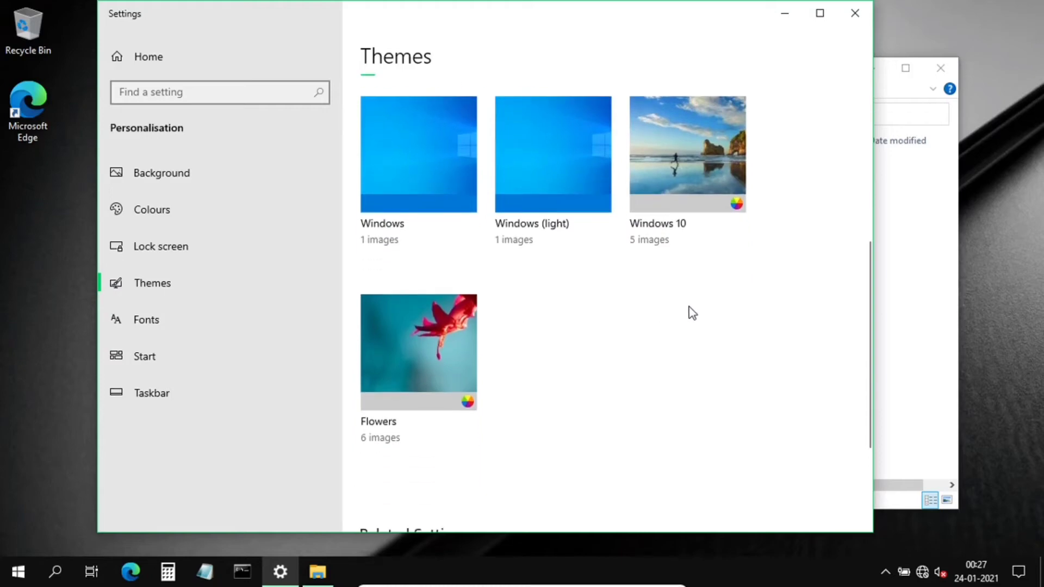
{"action": "scroll", "coordinate": [690, 307], "scroll_direction": "down", "scroll_amount": 3}
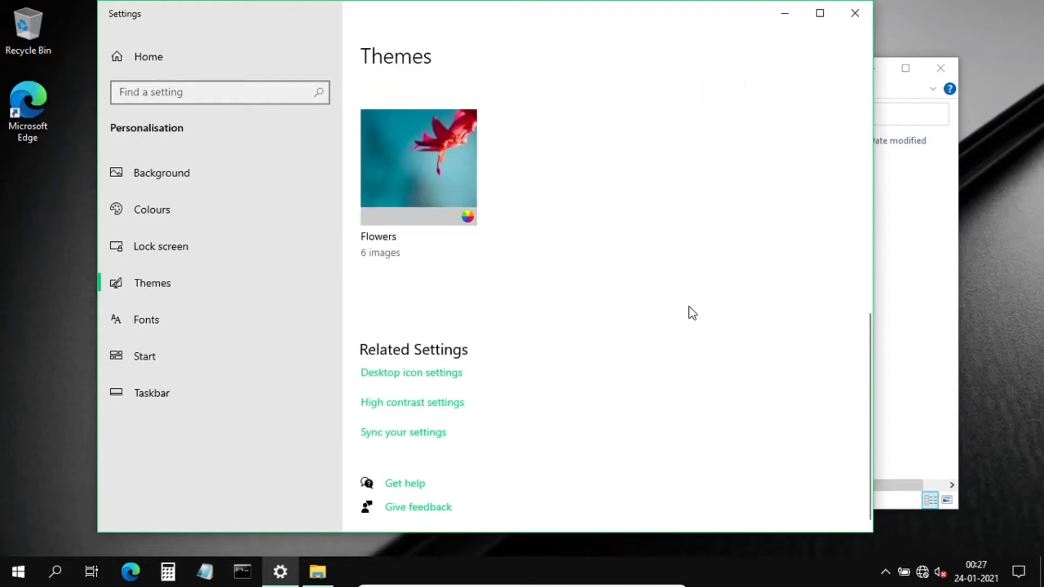
{"action": "left_click", "coordinate": [405, 375]}
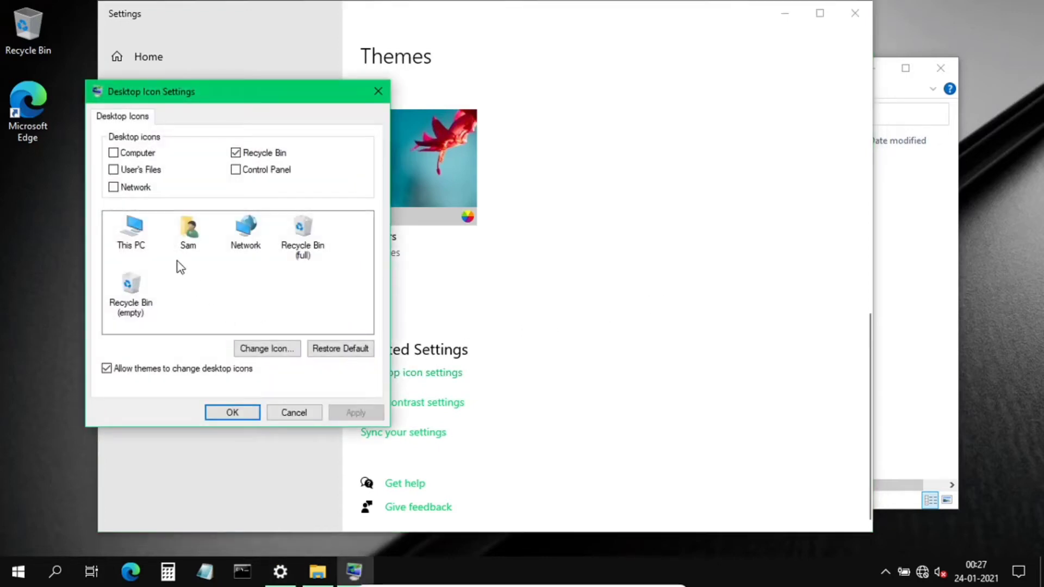
{"action": "left_click", "coordinate": [128, 153]}
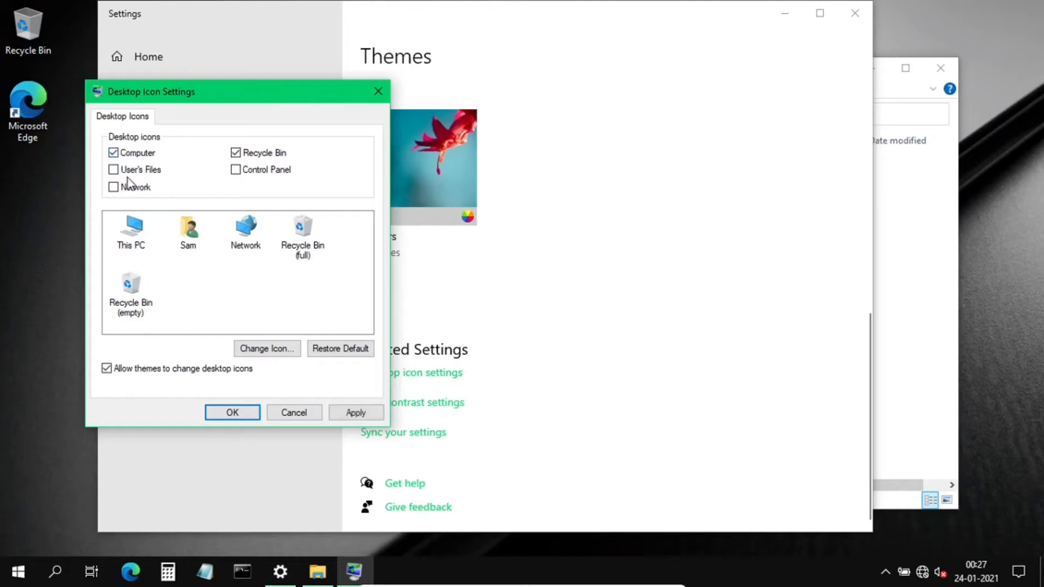
{"action": "left_click", "coordinate": [129, 171]}
{"action": "left_click", "coordinate": [342, 414]}
{"action": "left_click", "coordinate": [233, 413]}
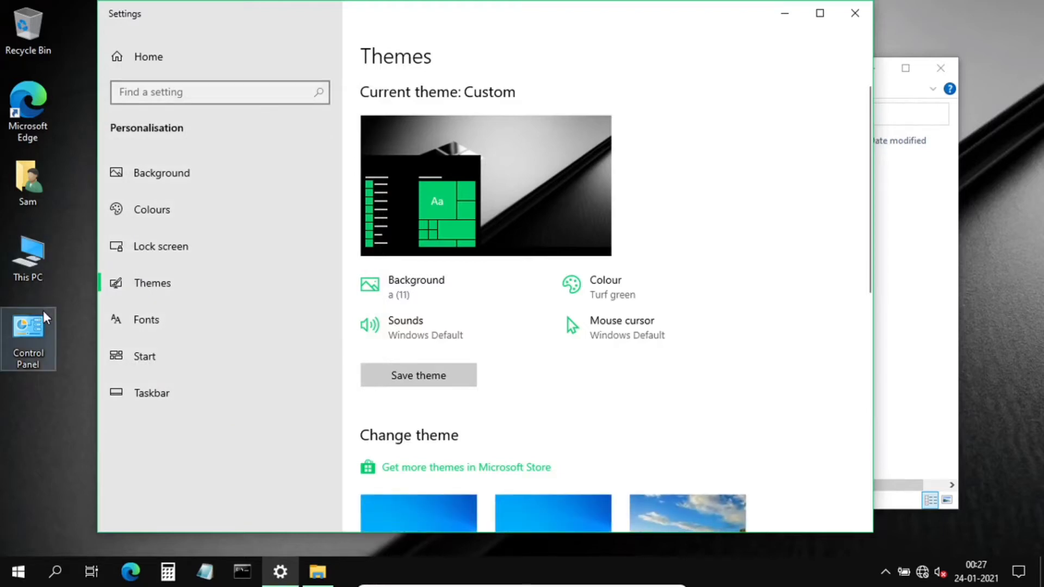
- Sort the desktop icons by item type
{"action": "right_click", "coordinate": [62, 208]}
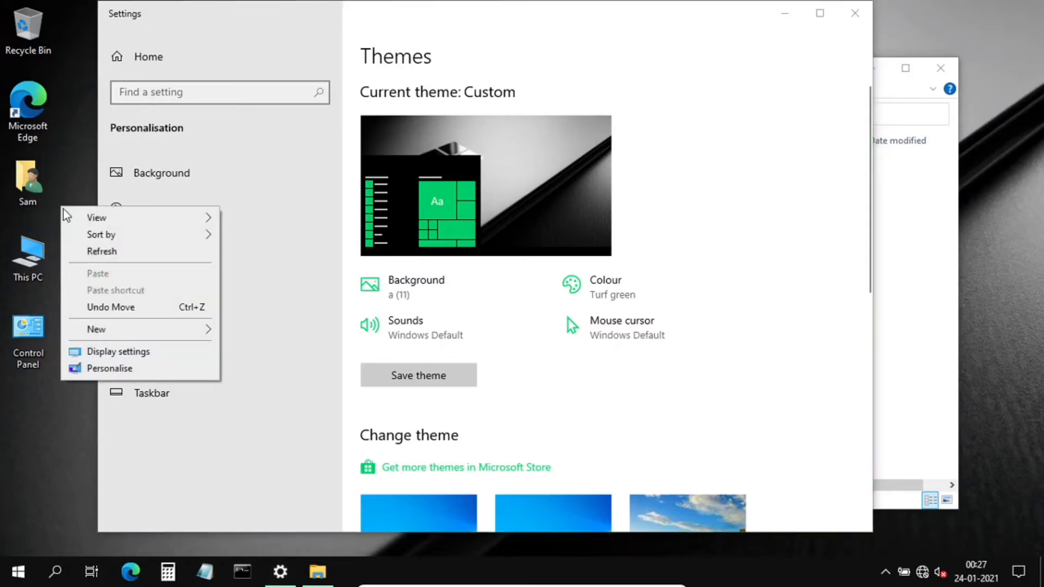
{"action": "mouse_move", "coordinate": [113, 238]}
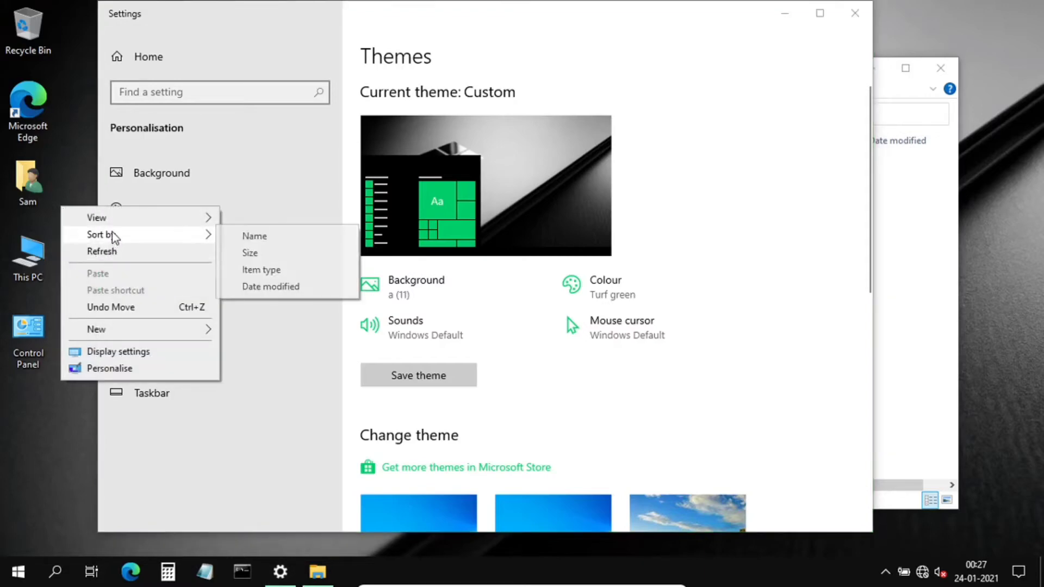
{"action": "left_click", "coordinate": [244, 270]}
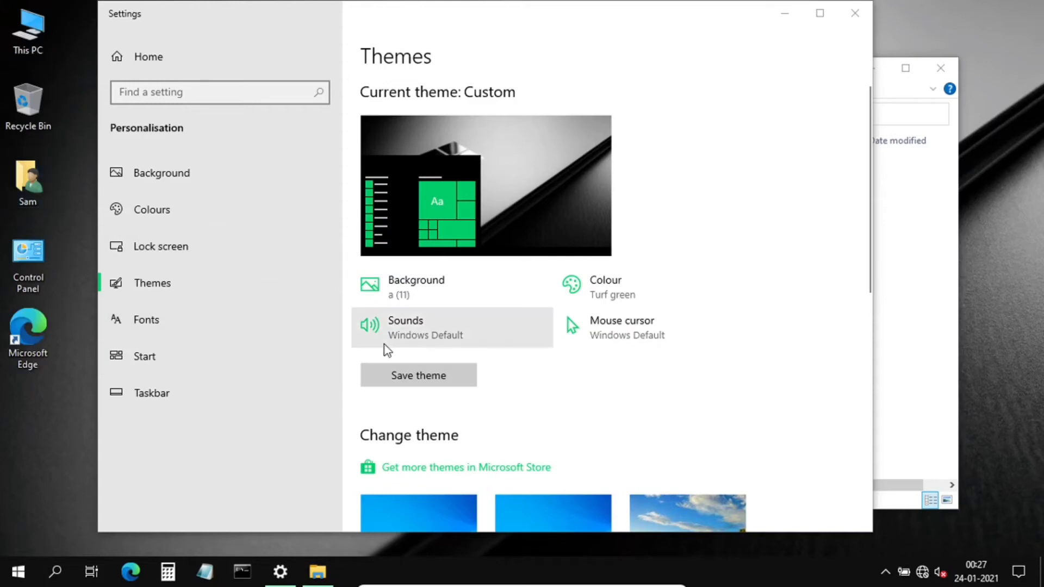
- In the Start personalisation settings, turn off showing recently added apps and occasional suggestions in Start
{"action": "scroll", "coordinate": [755, 399], "scroll_direction": "down", "scroll_amount": 10}
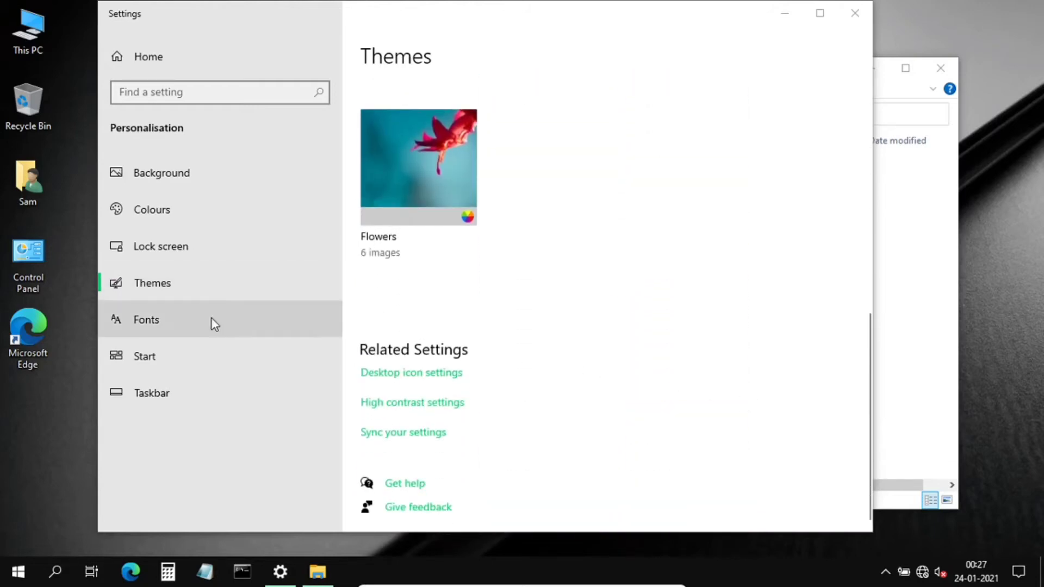
{"action": "left_click", "coordinate": [209, 360]}
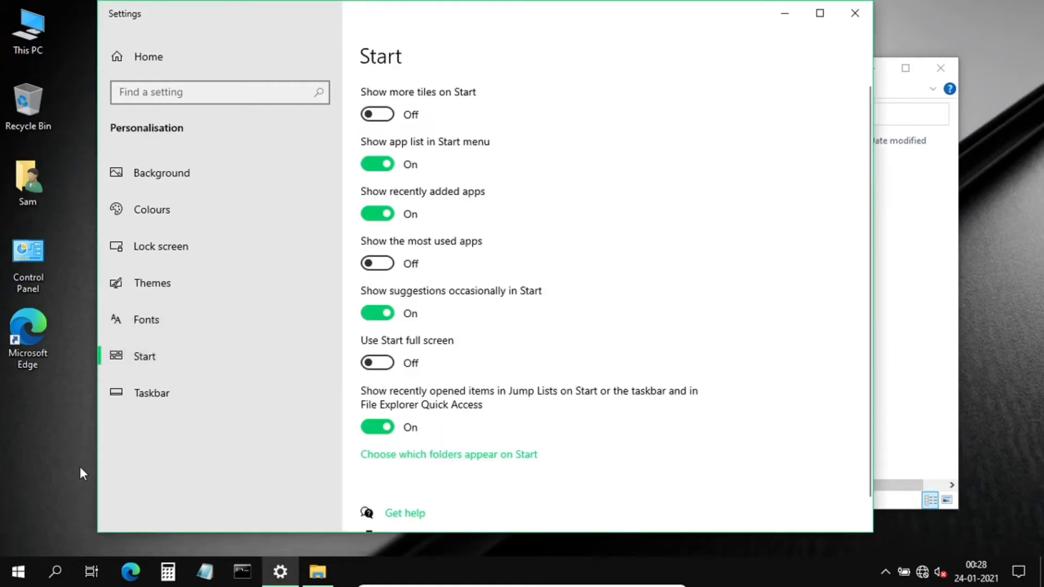
{"action": "left_click", "coordinate": [27, 568]}
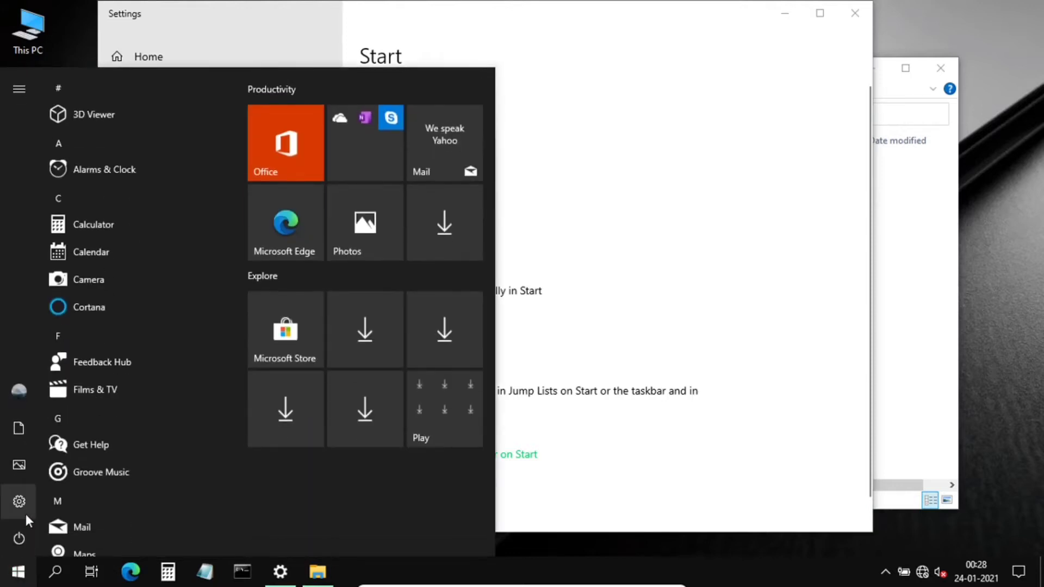
{"action": "mouse_move", "coordinate": [25, 514]}
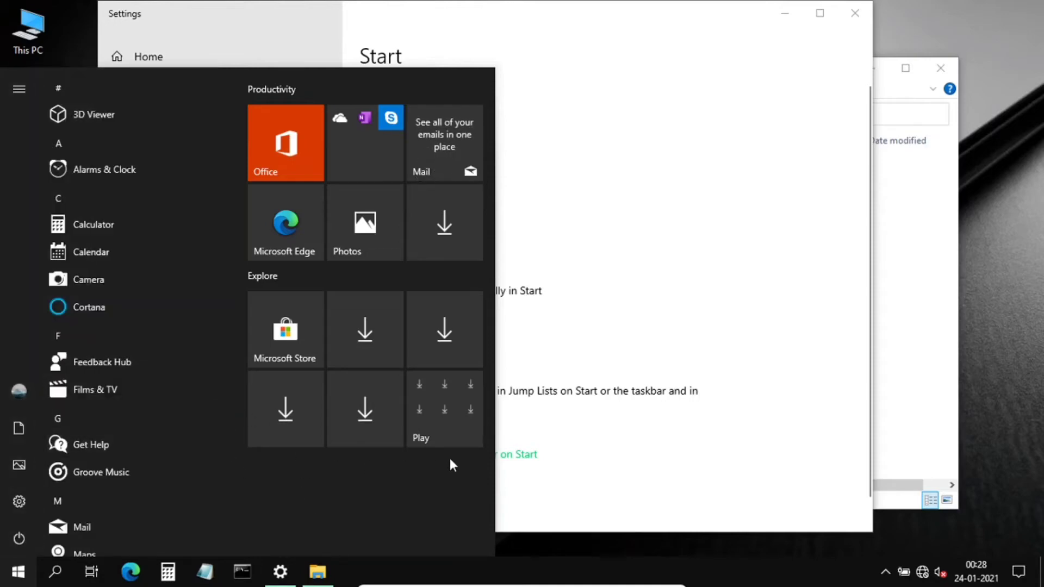
{"action": "left_click", "coordinate": [646, 466]}
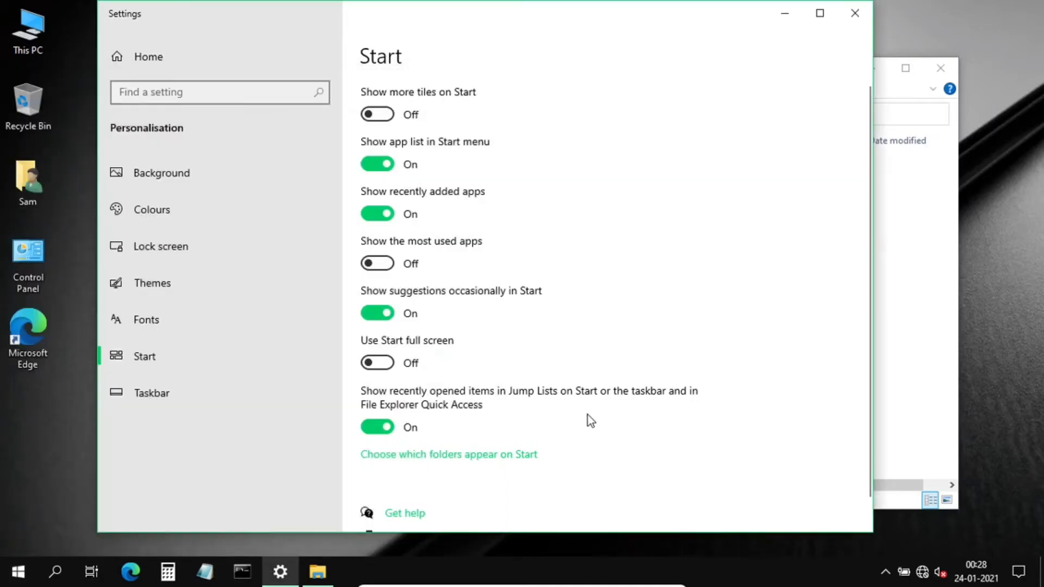
{"action": "left_click", "coordinate": [381, 218]}
{"action": "left_click", "coordinate": [381, 312]}
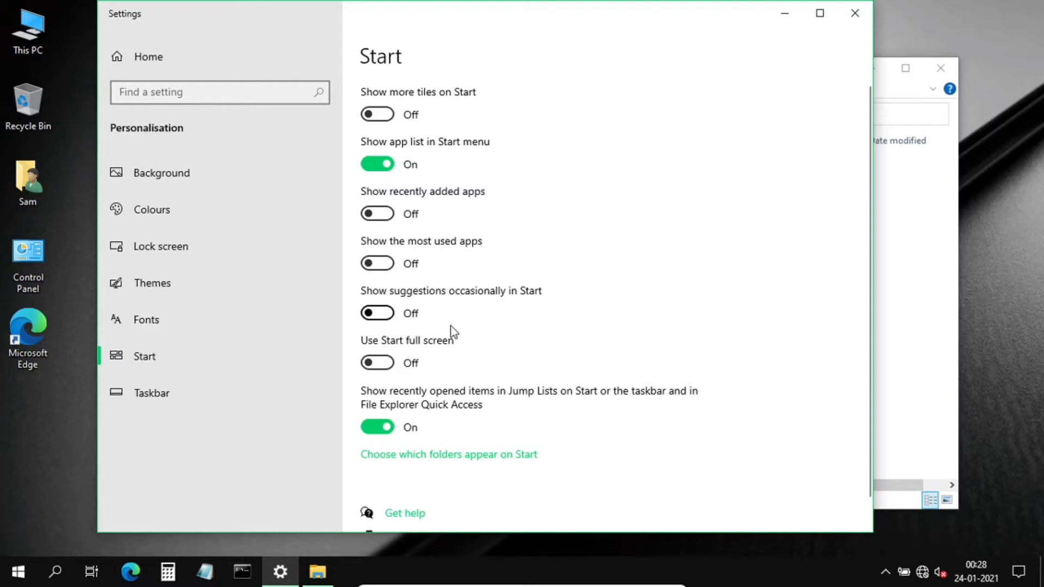
- Choose which folders appear on Start: turn off Documents and Pictures and turn on File Explorer
{"action": "scroll", "coordinate": [455, 327], "scroll_direction": "down", "scroll_amount": 1}
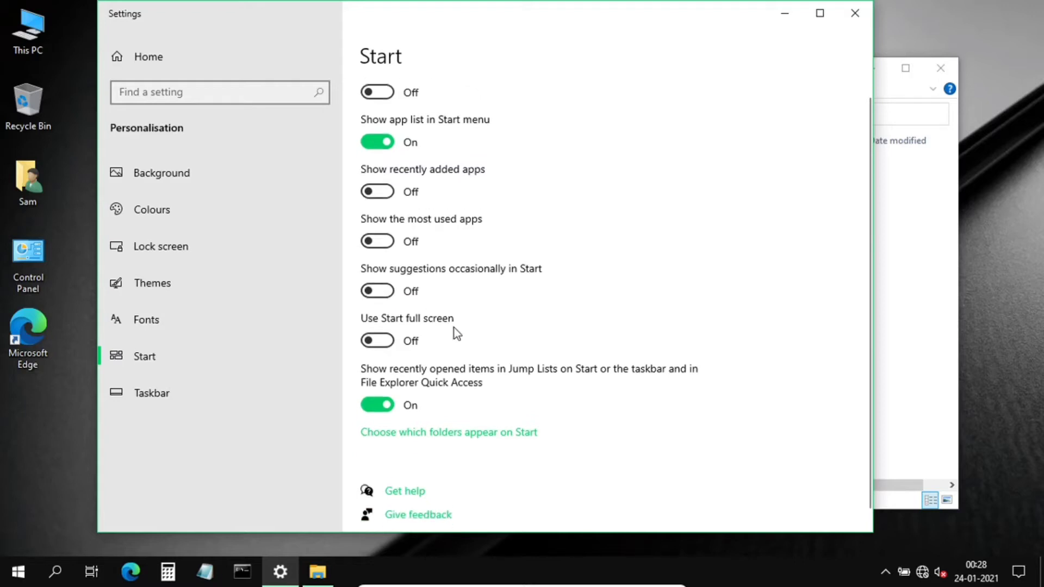
{"action": "left_click", "coordinate": [435, 425]}
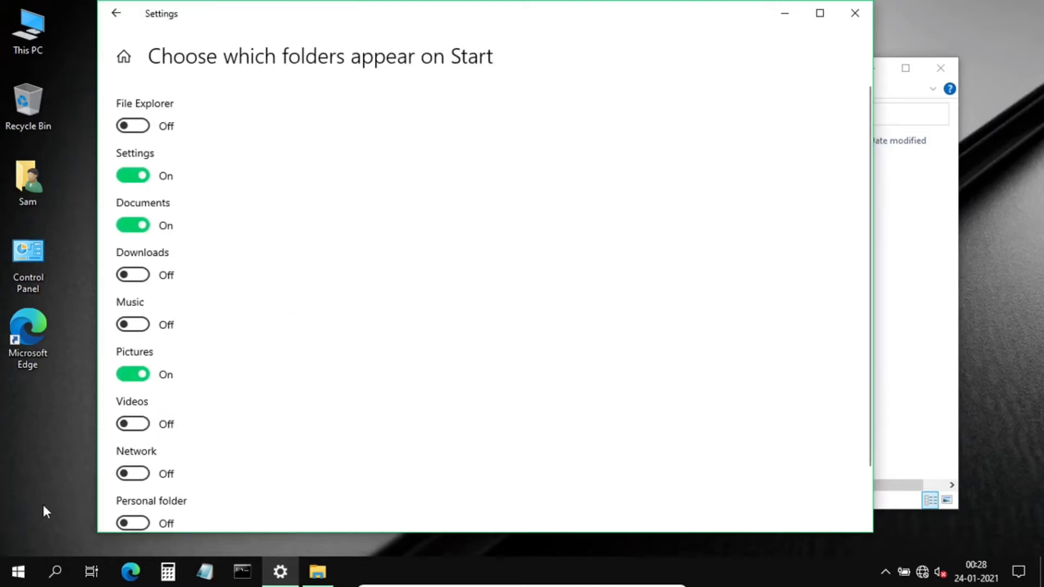
{"action": "left_click", "coordinate": [17, 576]}
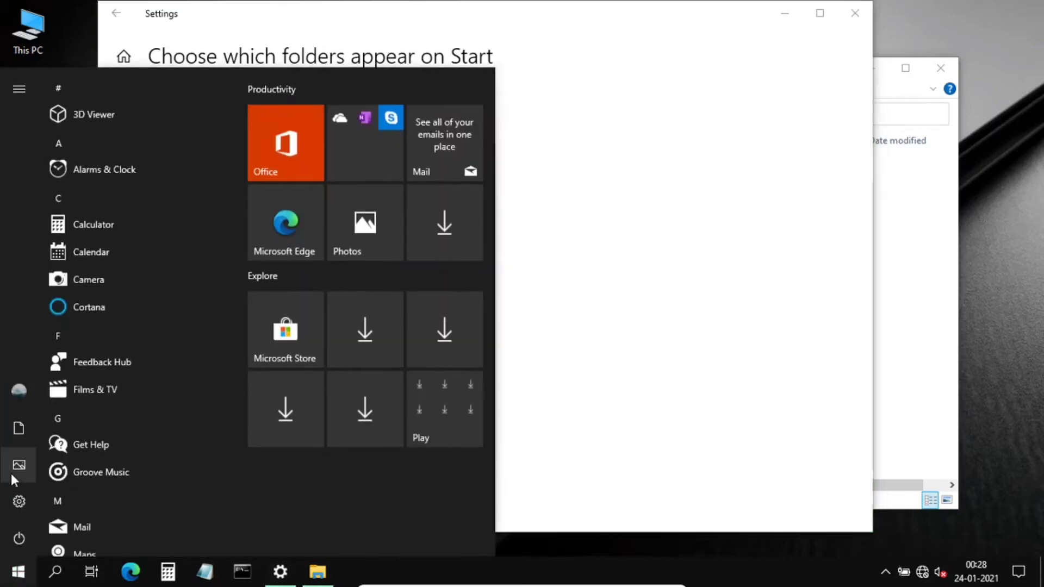
{"action": "mouse_move", "coordinate": [11, 473]}
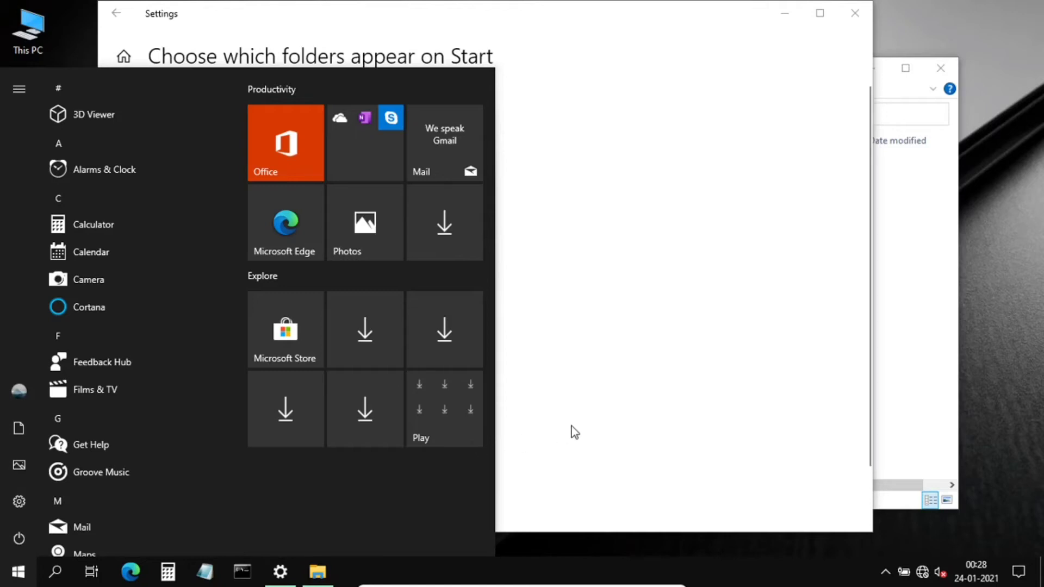
{"action": "left_click", "coordinate": [571, 431]}
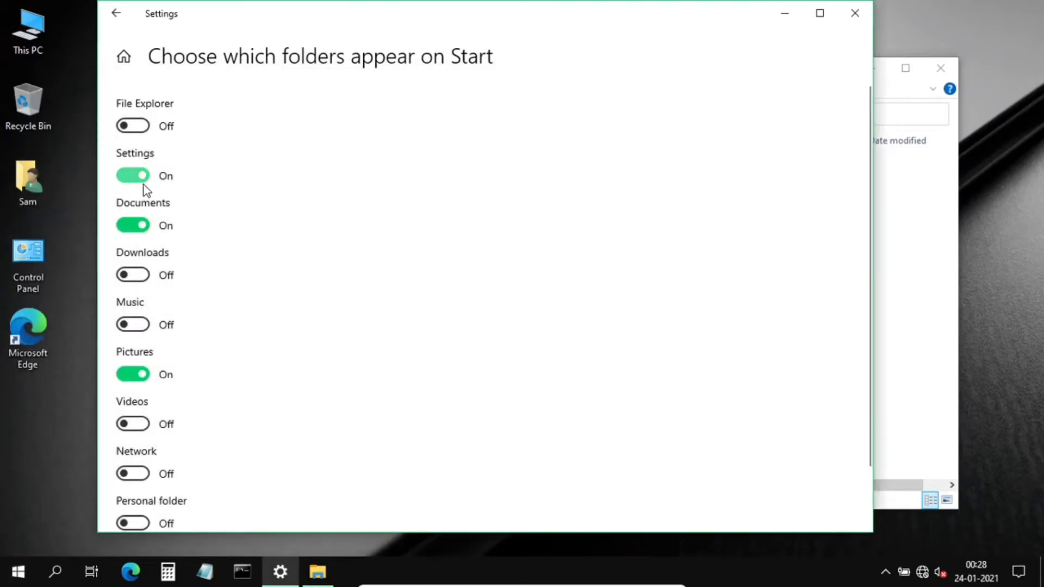
{"action": "left_click", "coordinate": [133, 233]}
{"action": "left_click", "coordinate": [134, 375]}
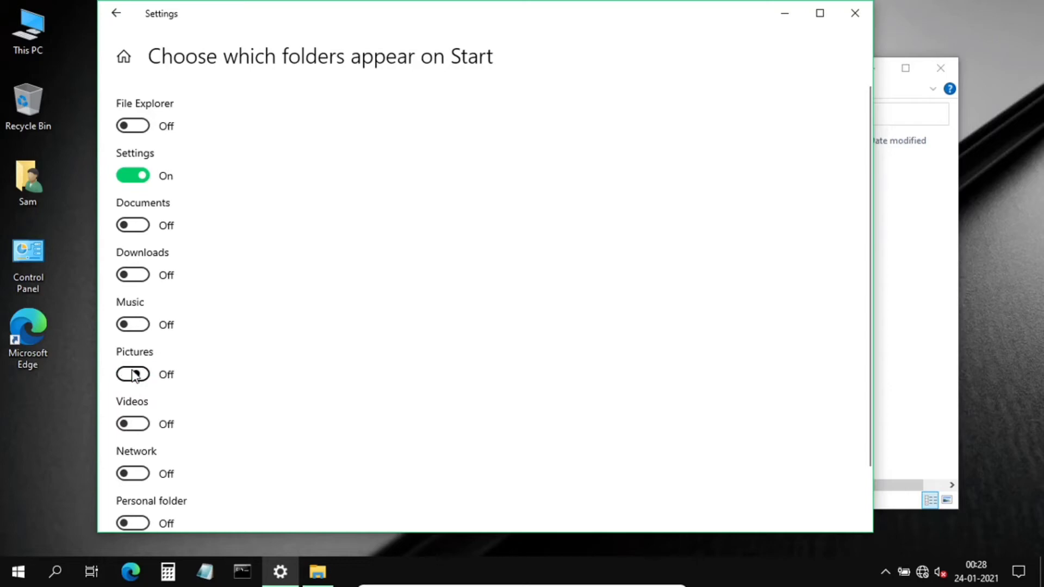
{"action": "left_click", "coordinate": [132, 129]}
{"action": "scroll", "coordinate": [191, 161], "scroll_direction": "down", "scroll_amount": 3}
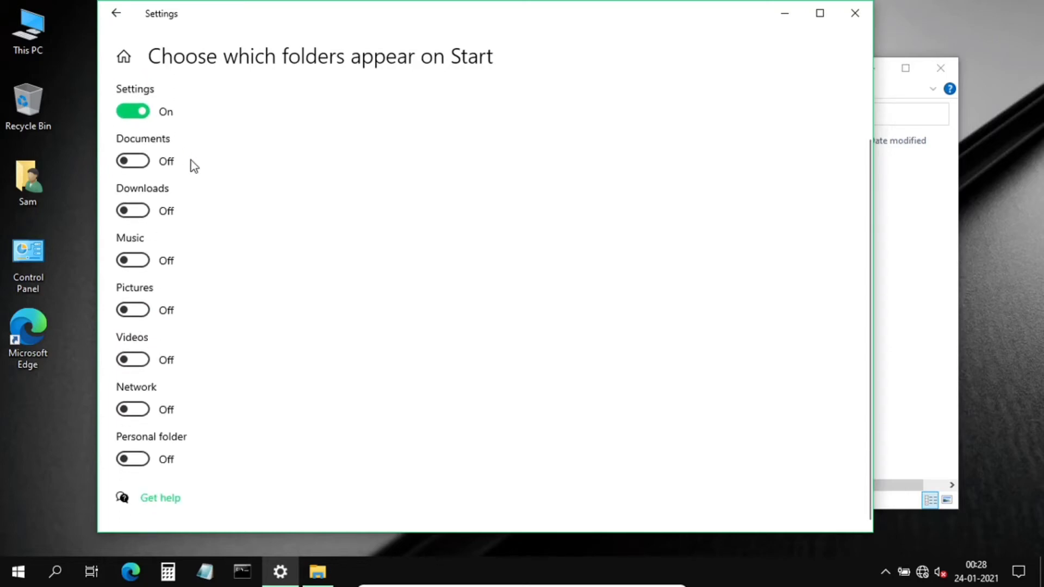
- Check the folder shortcuts in the Start menu against the folder choices in Settings
{"action": "left_click", "coordinate": [22, 576]}
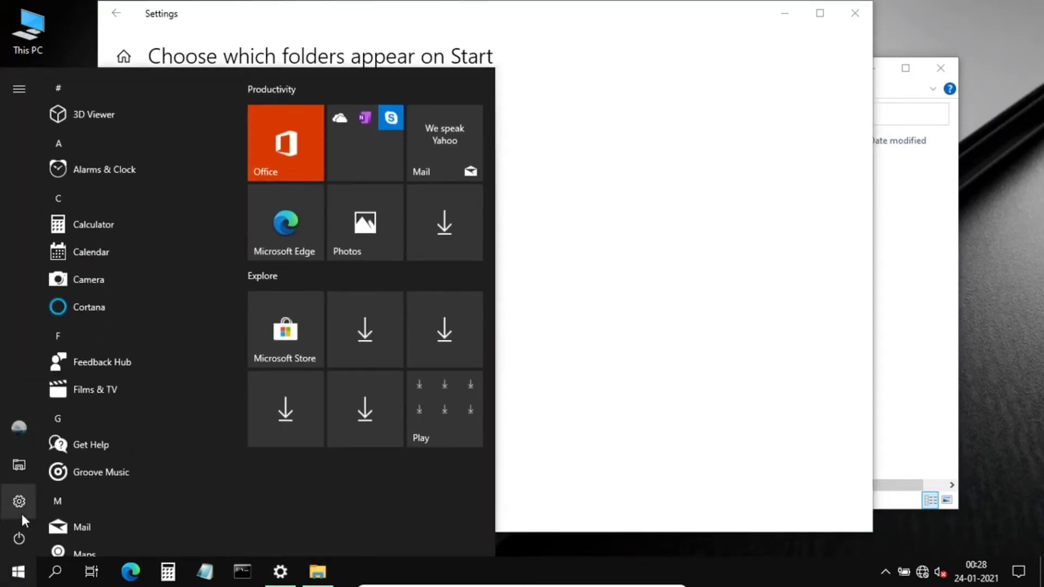
{"action": "mouse_move", "coordinate": [22, 491]}
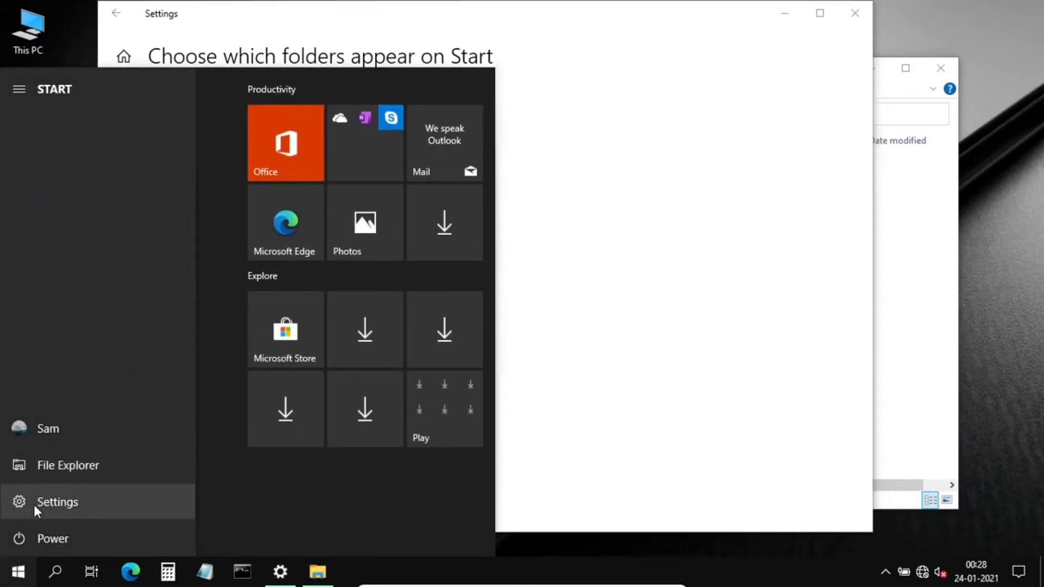
{"action": "left_click", "coordinate": [677, 432]}
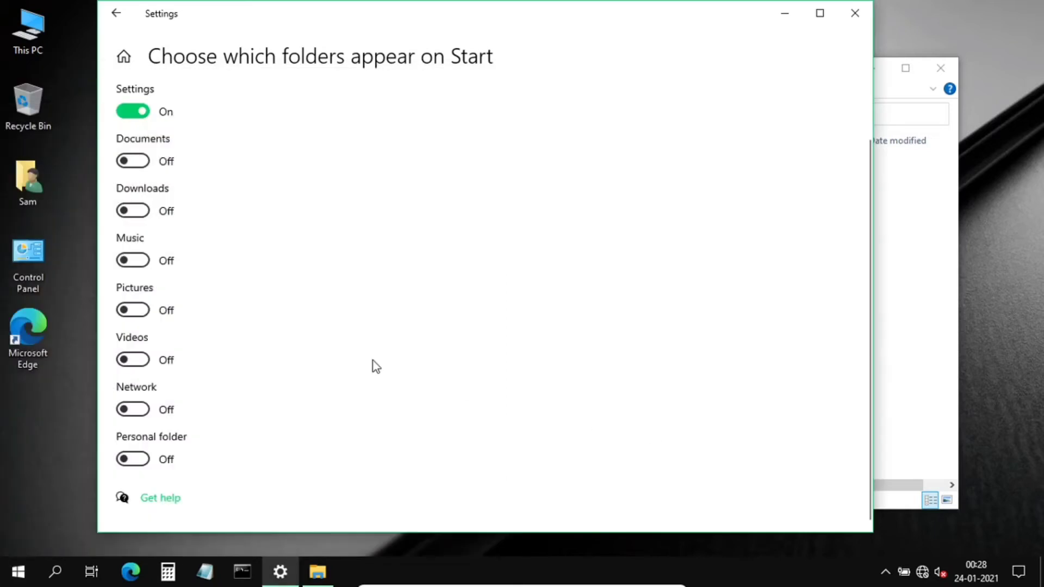
{"action": "scroll", "coordinate": [169, 393], "scroll_direction": "up", "scroll_amount": 1}
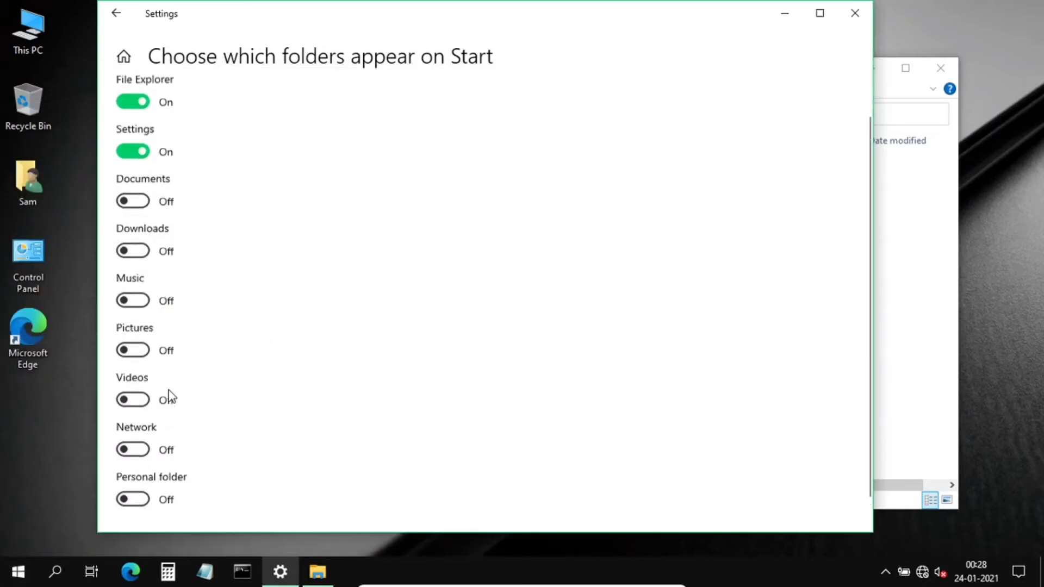
{"action": "scroll", "coordinate": [169, 396], "scroll_direction": "up", "scroll_amount": 1}
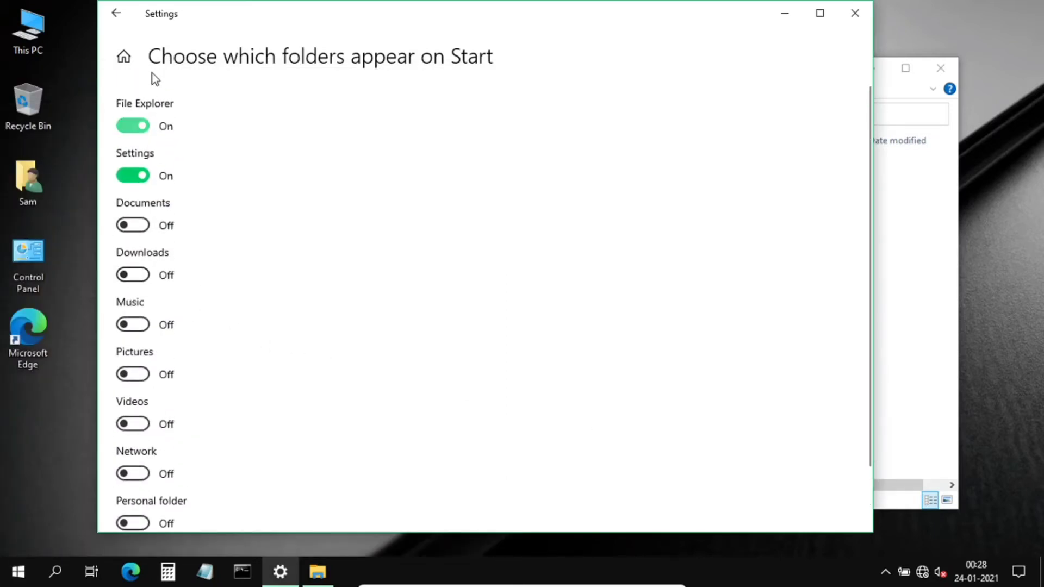
- Leave the Start folder choices and close both the Settings and Recycle Bin windows
{"action": "left_click", "coordinate": [115, 17]}
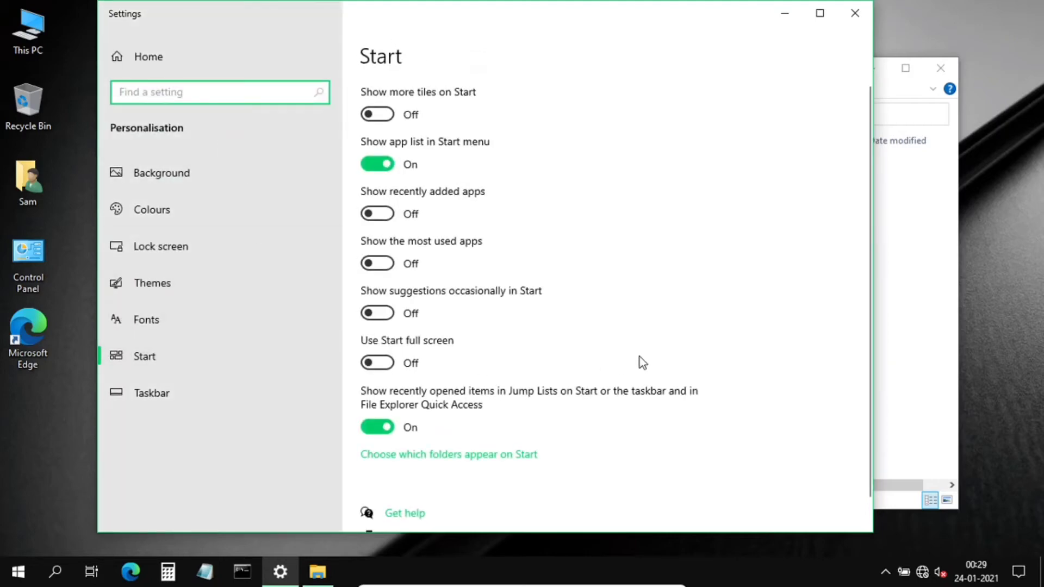
{"action": "left_click", "coordinate": [856, 12]}
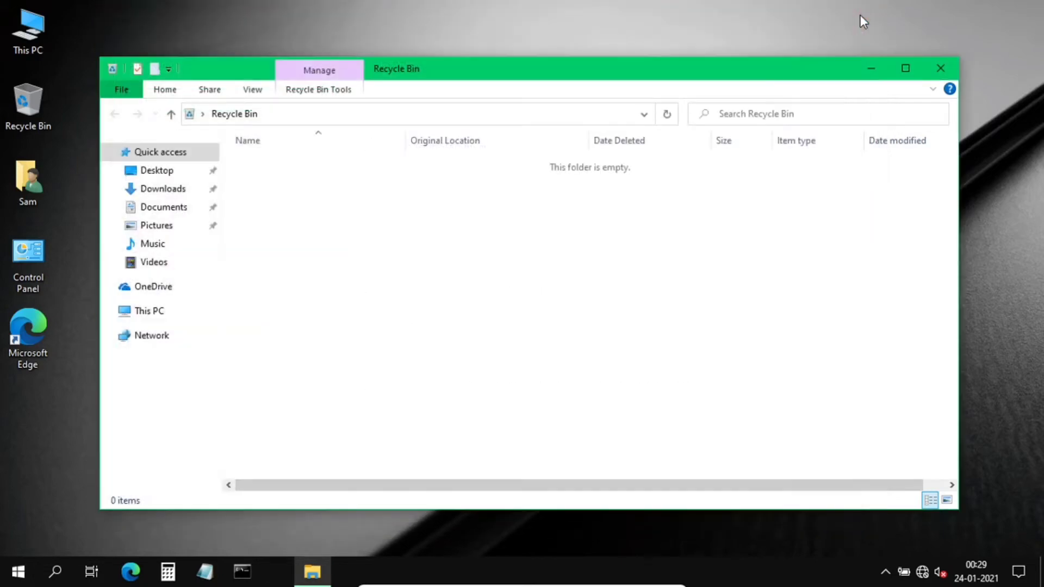
{"action": "left_click", "coordinate": [938, 70]}
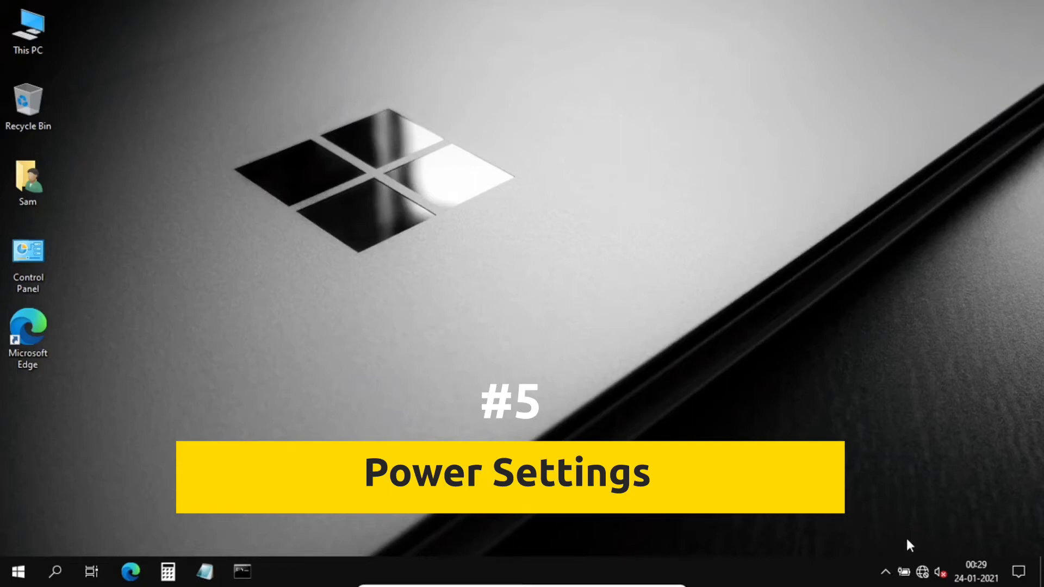
- Try the plugged-in power mode at Better battery and set it to Best performance
{"action": "left_click", "coordinate": [905, 575]}
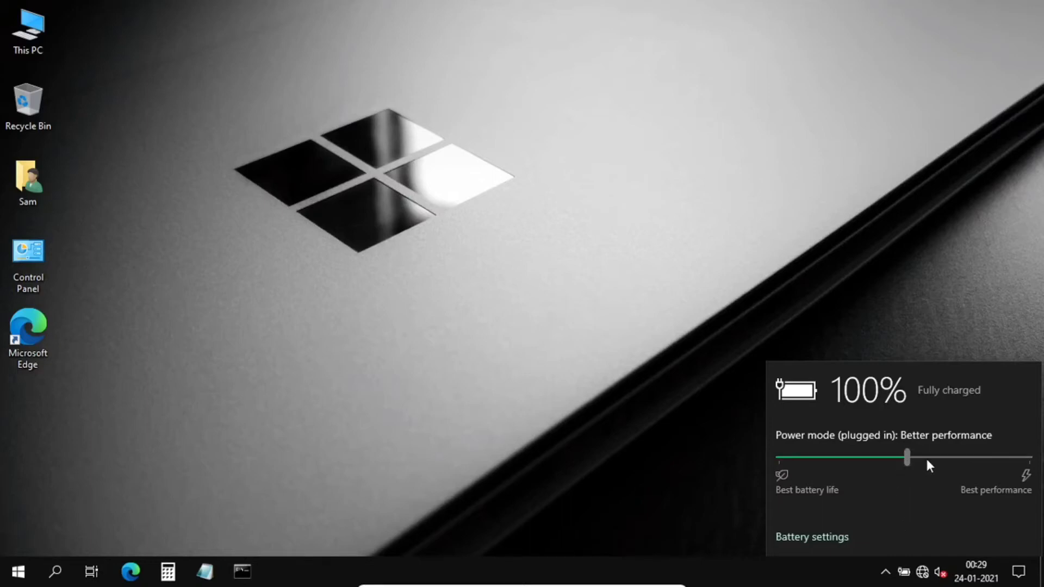
{"action": "left_click_drag", "start_coordinate": [928, 462], "coordinate": [1028, 458]}
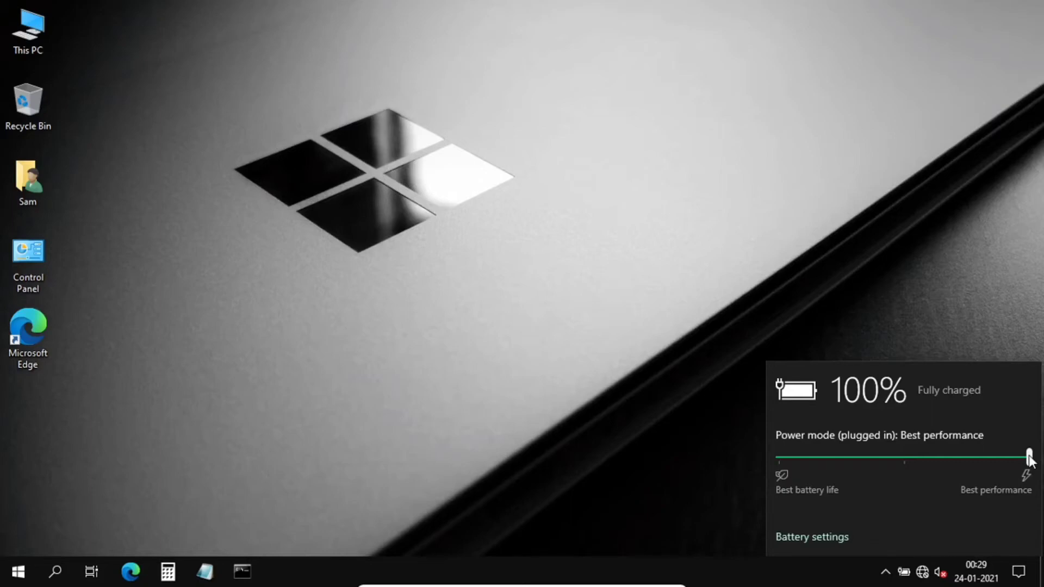
{"action": "left_click_drag", "start_coordinate": [1029, 460], "coordinate": [735, 510]}
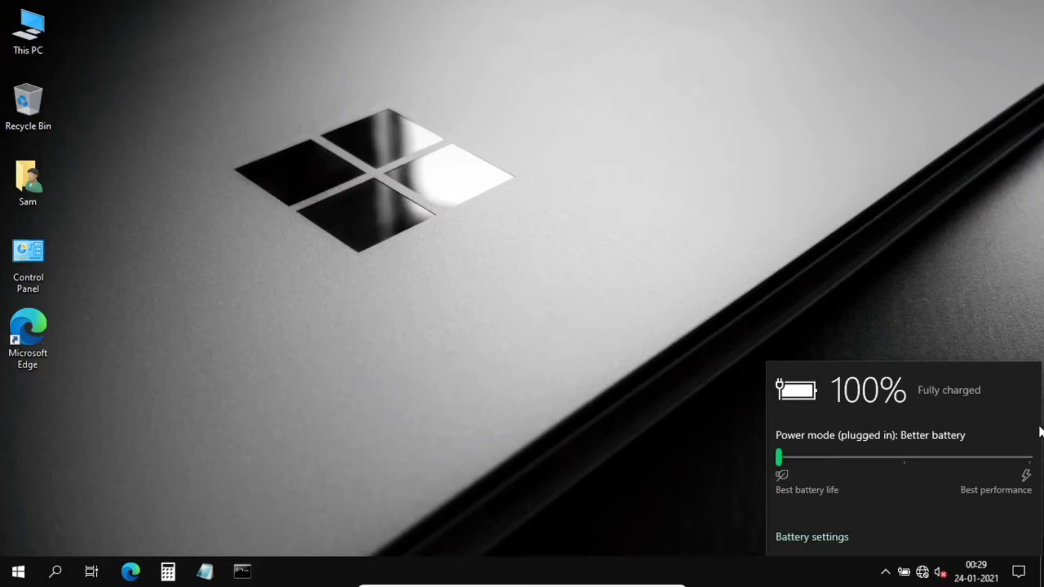
{"action": "left_click", "coordinate": [1033, 460]}
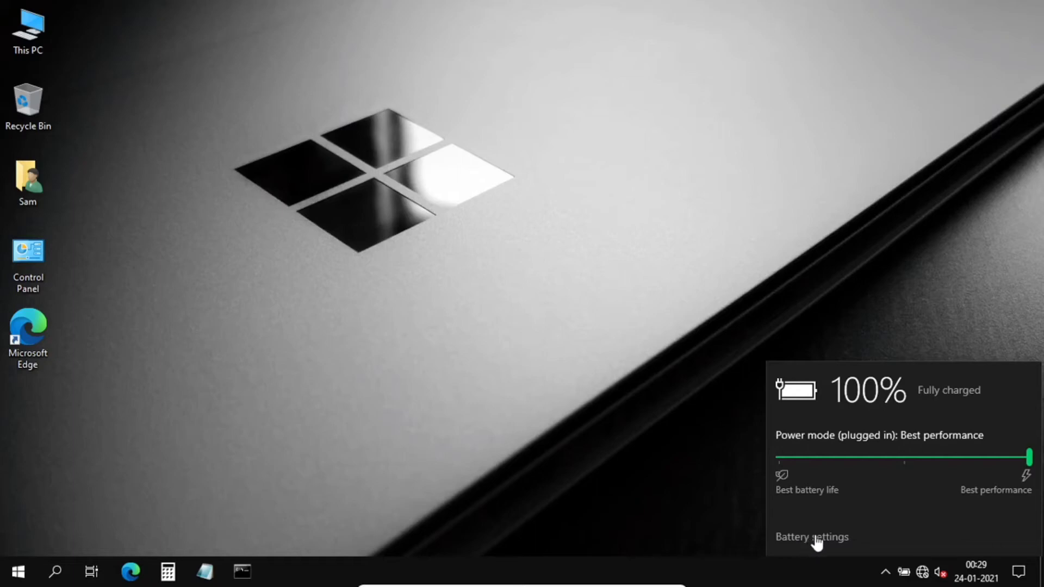
- In the battery settings, set battery saver to turn on automatically at 50%
{"action": "left_click", "coordinate": [769, 531]}
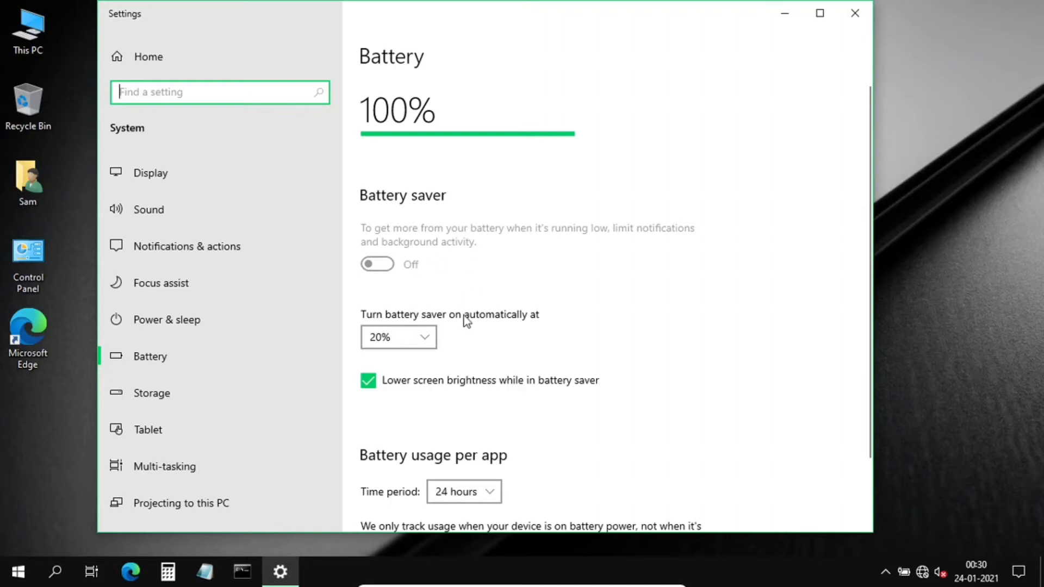
{"action": "left_click", "coordinate": [435, 343]}
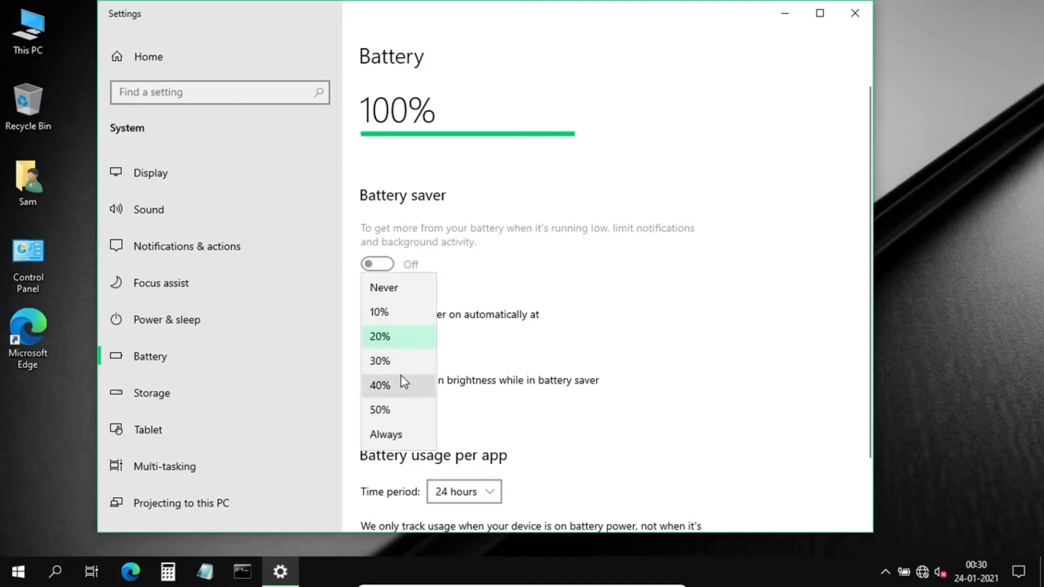
{"action": "left_click", "coordinate": [396, 410]}
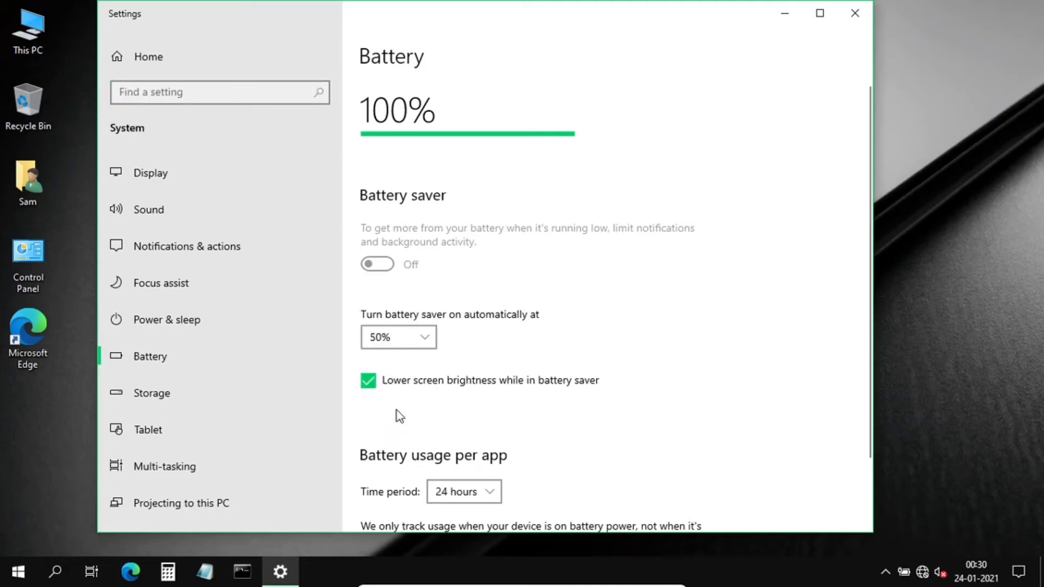
{"action": "scroll", "coordinate": [499, 367], "scroll_direction": "down", "scroll_amount": 2}
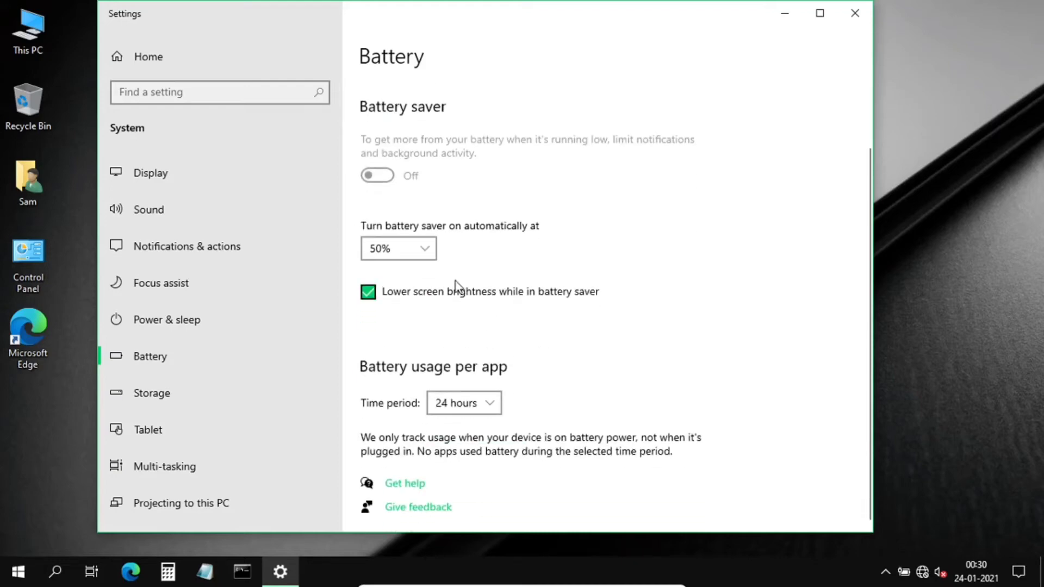
{"action": "left_click", "coordinate": [432, 251]}
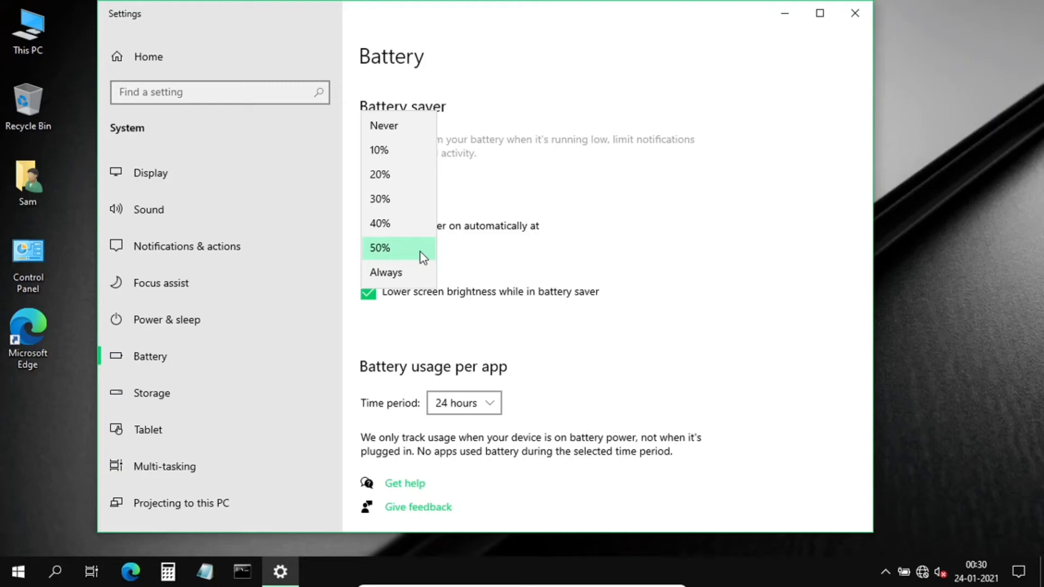
{"action": "left_click", "coordinate": [465, 318]}
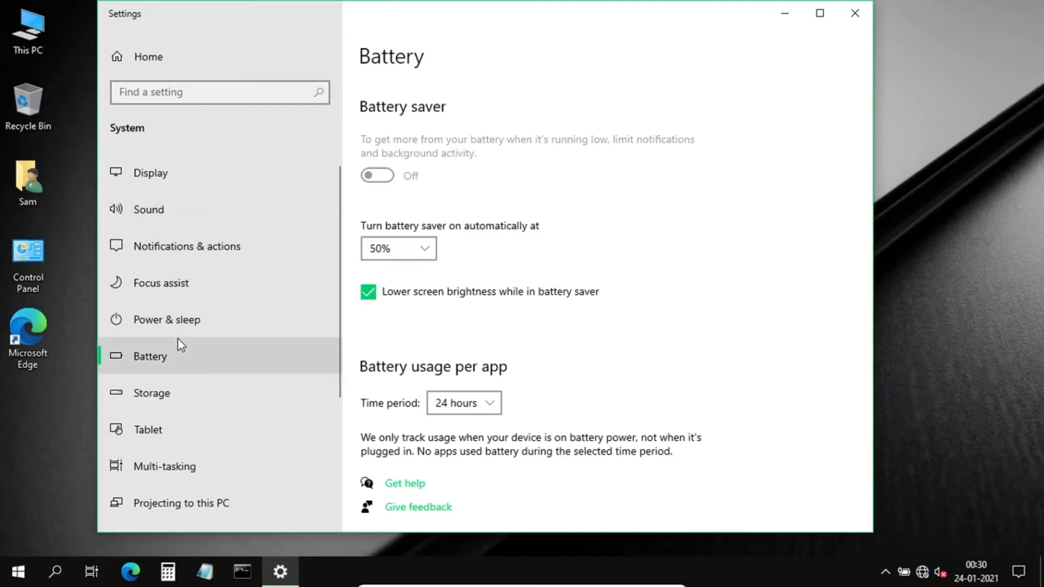
- In Power Options, set the power button action to Shut down for both on battery and plugged in
{"action": "left_click", "coordinate": [175, 319]}
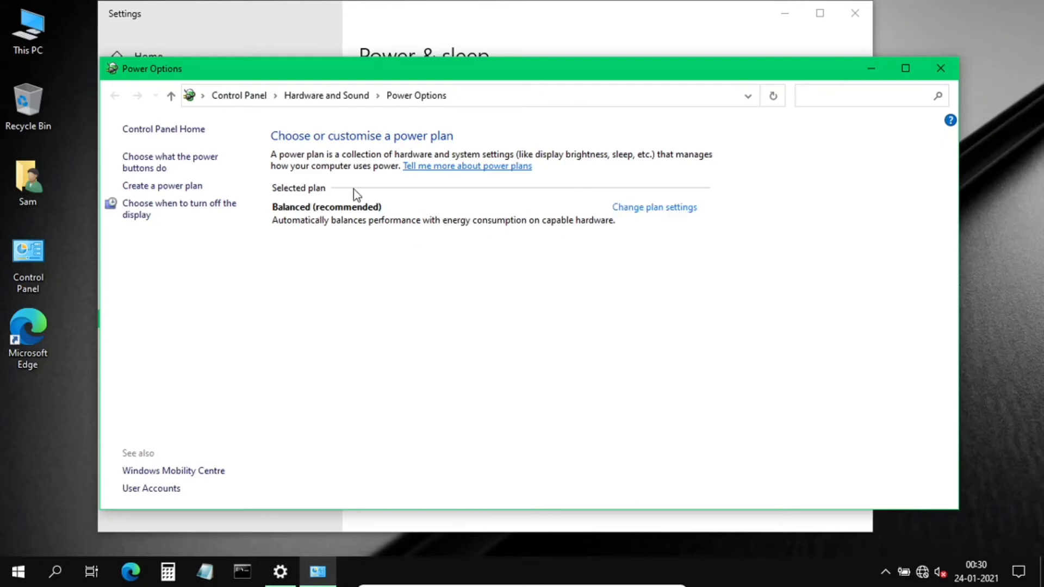
{"action": "left_click", "coordinate": [162, 170]}
{"action": "left_click", "coordinate": [531, 266]}
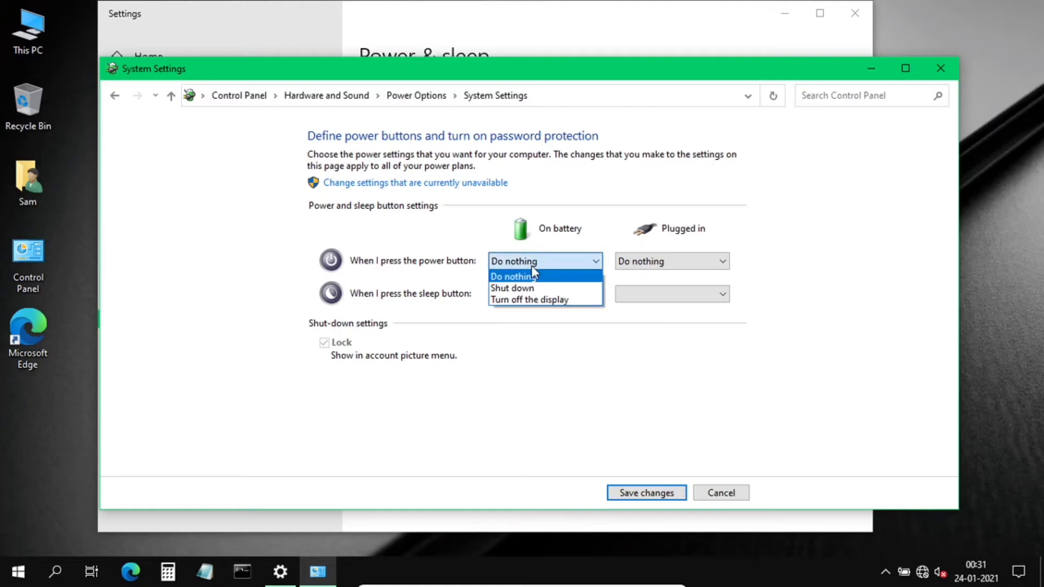
{"action": "left_click", "coordinate": [523, 288]}
{"action": "left_click", "coordinate": [644, 264]}
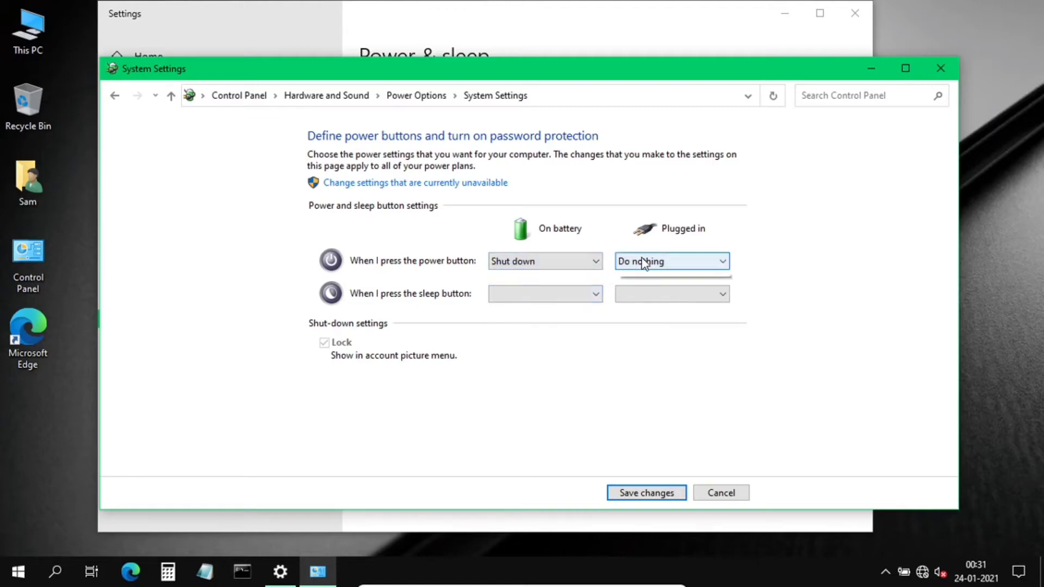
{"action": "left_click", "coordinate": [635, 287]}
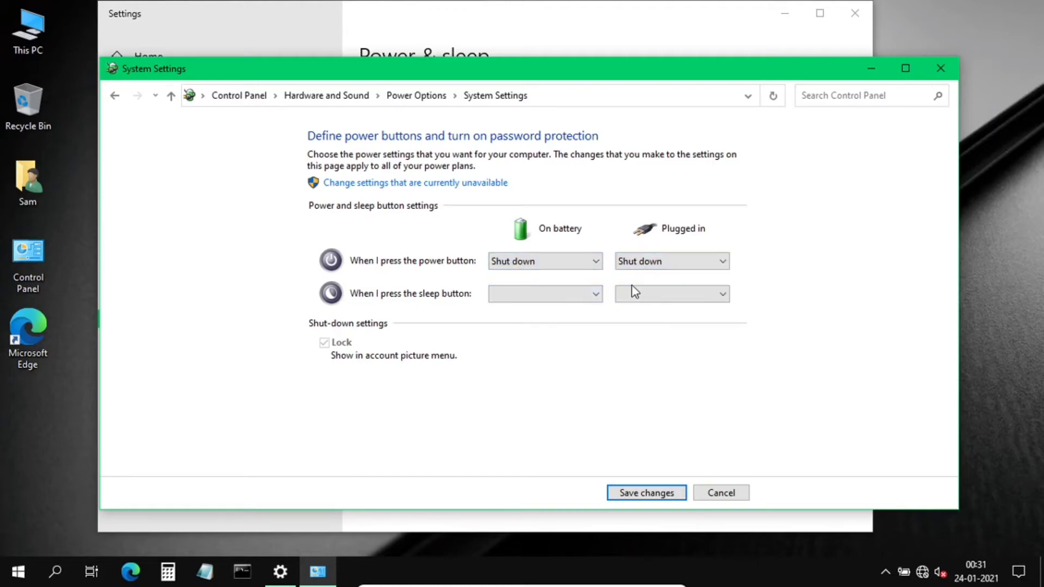
- Set the sleep button action to Do nothing for both on battery and plugged in
{"action": "left_click", "coordinate": [526, 293]}
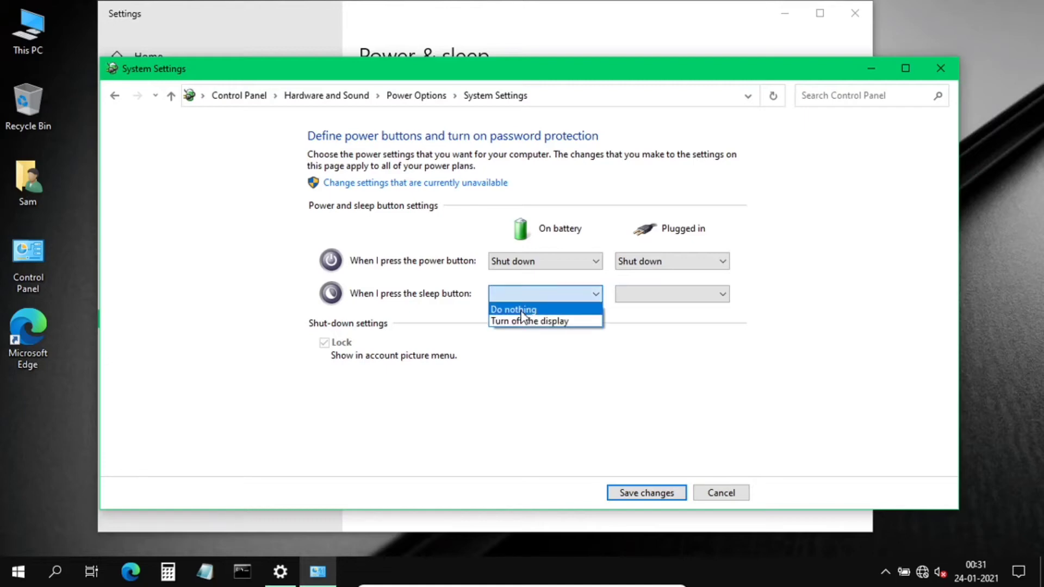
{"action": "left_click", "coordinate": [521, 310]}
{"action": "left_click", "coordinate": [632, 294]}
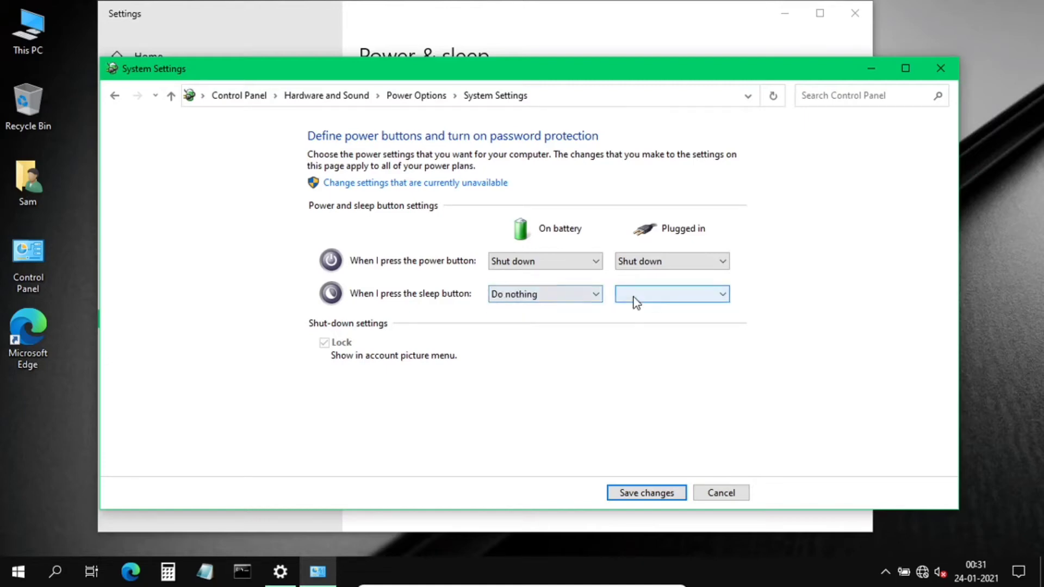
{"action": "left_click", "coordinate": [632, 311]}
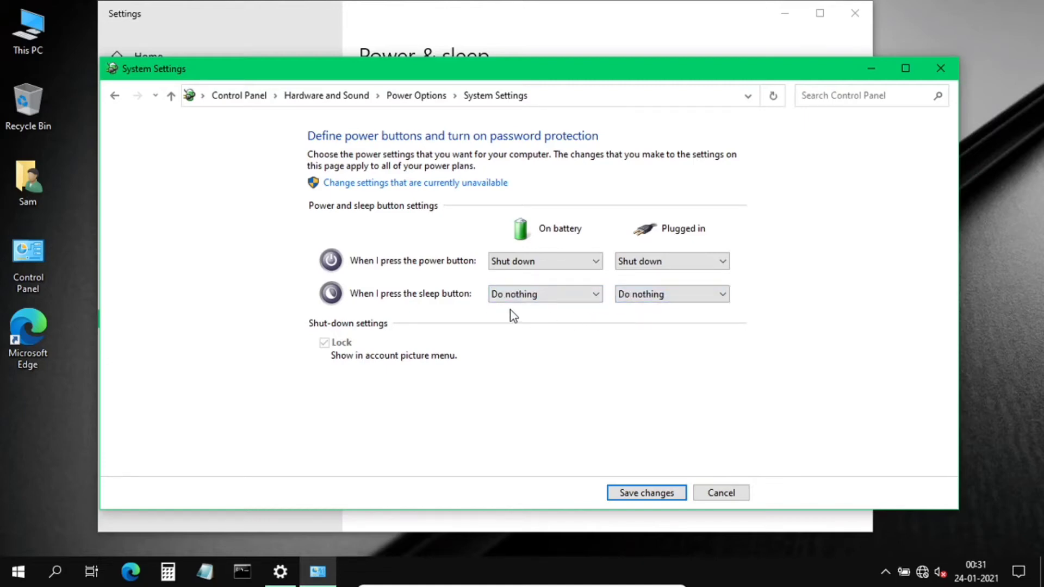
{"action": "left_click", "coordinate": [521, 298]}
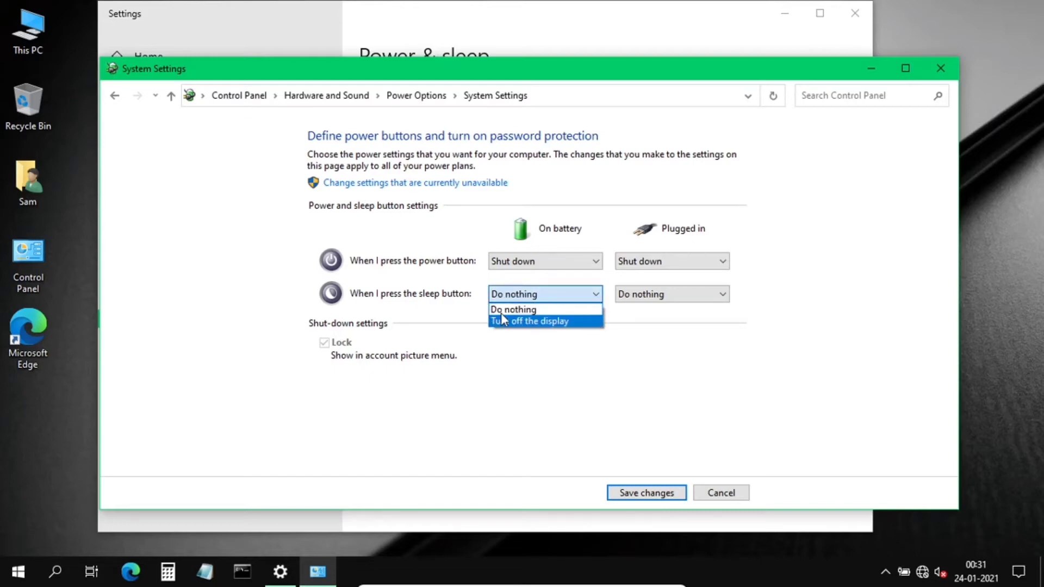
{"action": "left_click", "coordinate": [468, 312]}
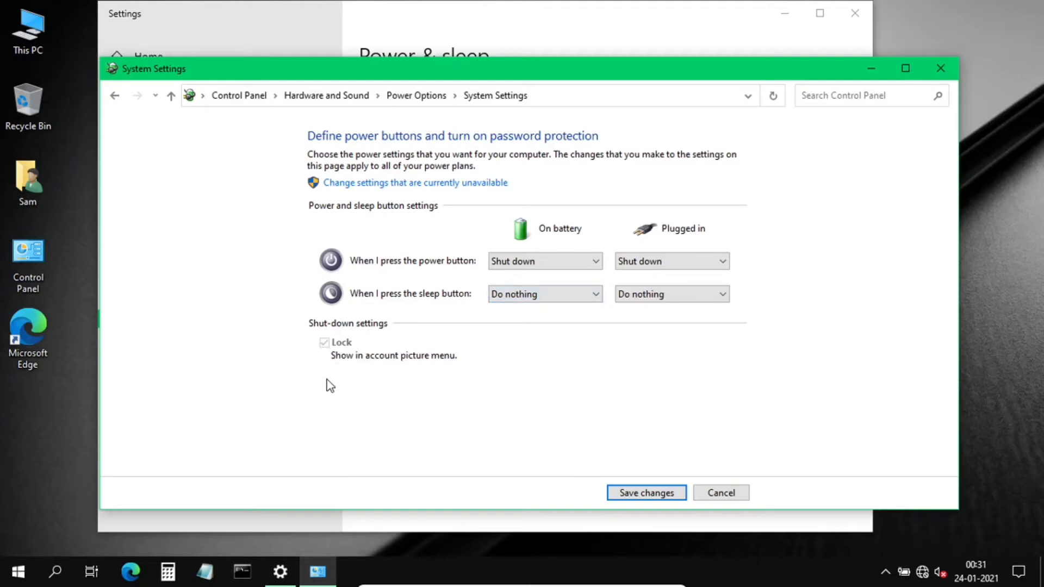
- Unlock the currently unavailable shut-down settings, save the power button changes, and close the Power Options and Settings windows
{"action": "left_click", "coordinate": [364, 182]}
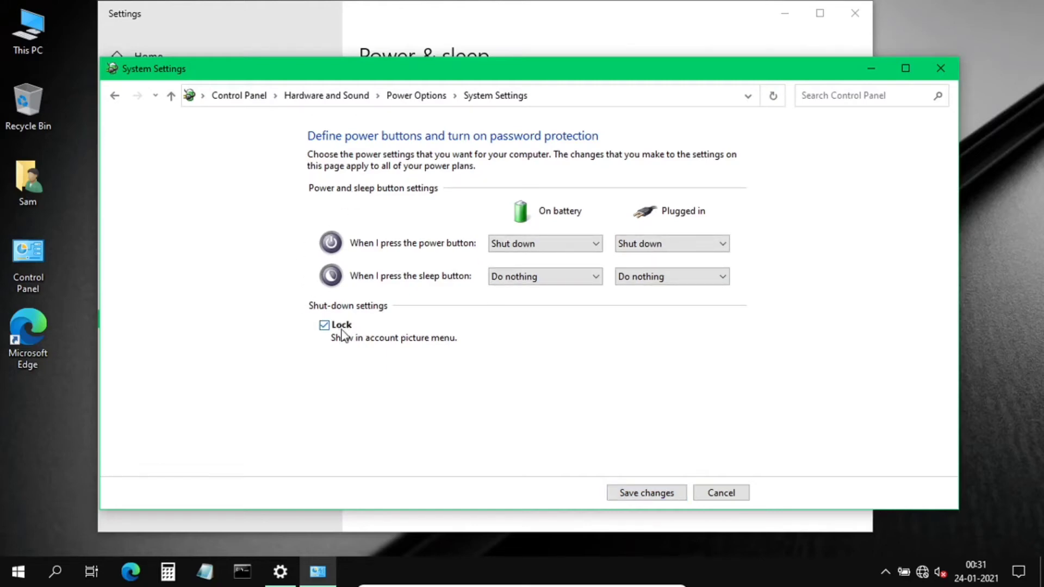
{"action": "left_click", "coordinate": [627, 494]}
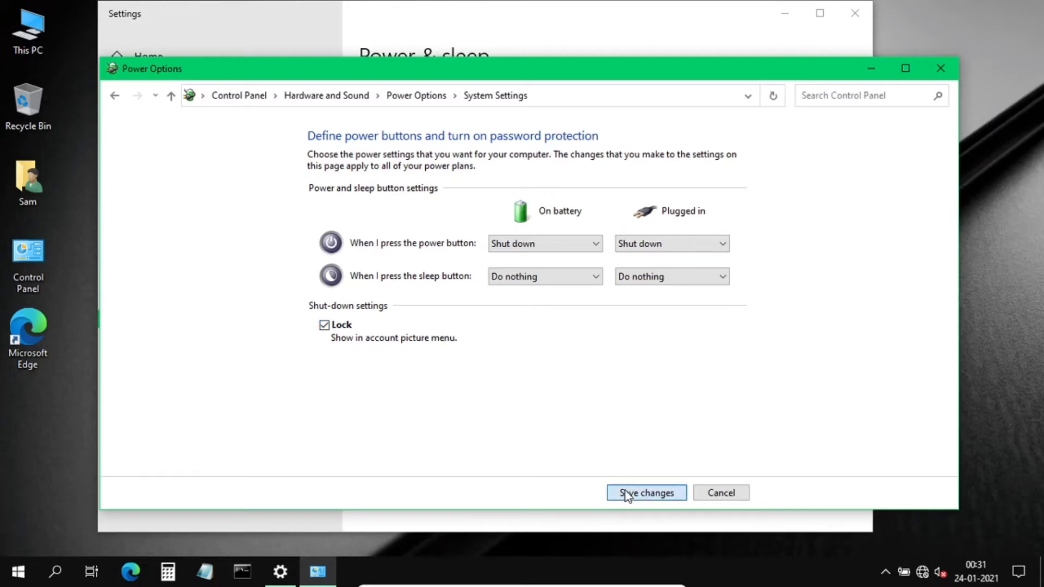
{"action": "left_click", "coordinate": [941, 69]}
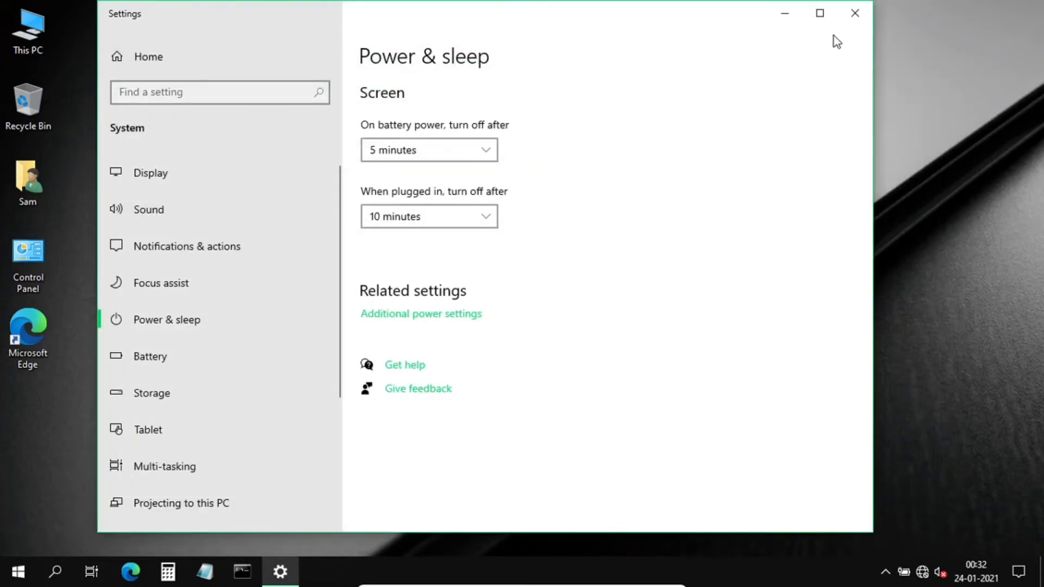
{"action": "left_click", "coordinate": [855, 16]}
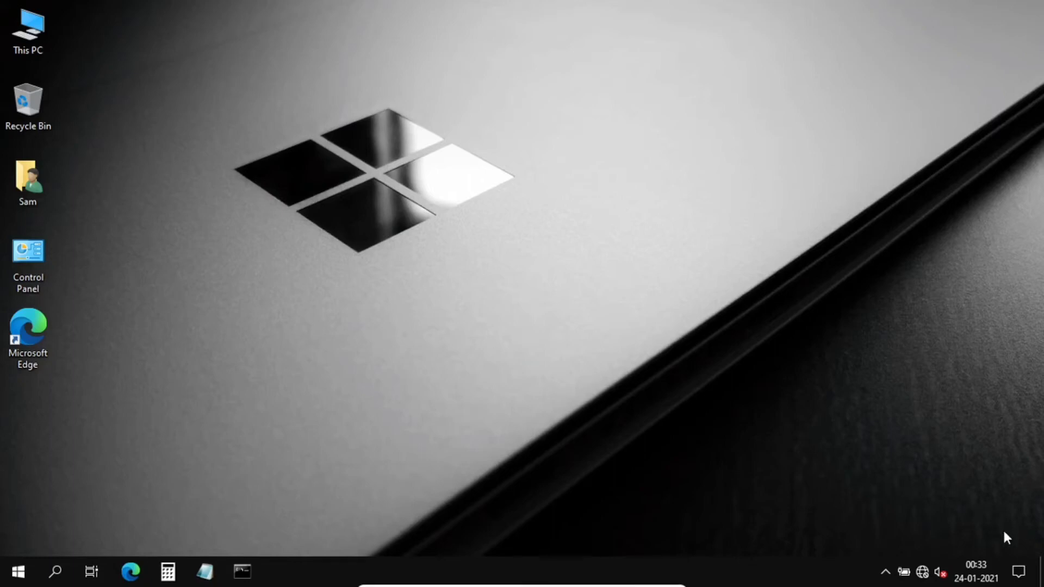
- Turn on night light in the display settings and raise its strength to about two thirds of the range
{"action": "left_click", "coordinate": [1019, 570]}
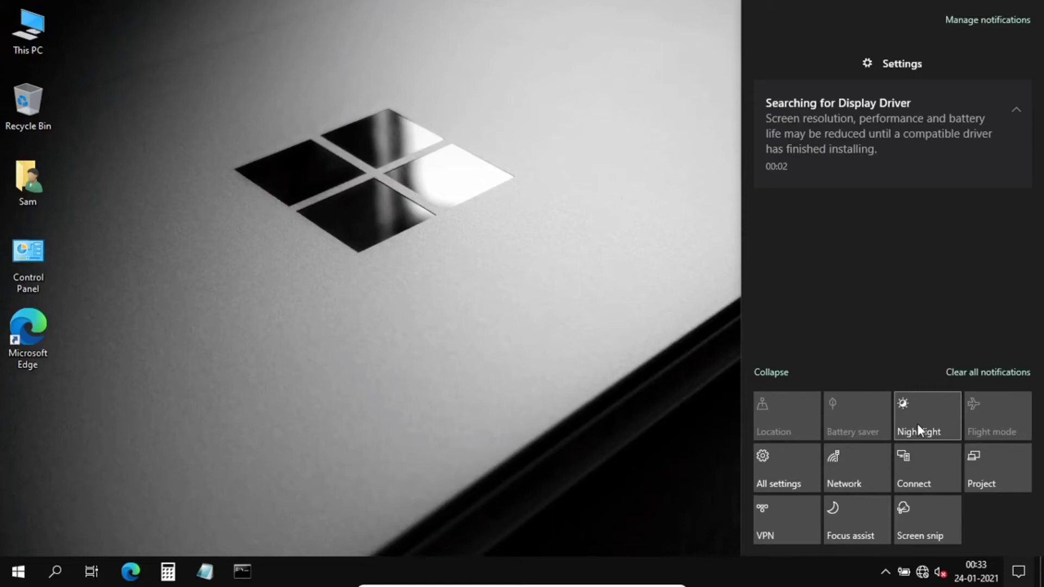
{"action": "left_click", "coordinate": [523, 446]}
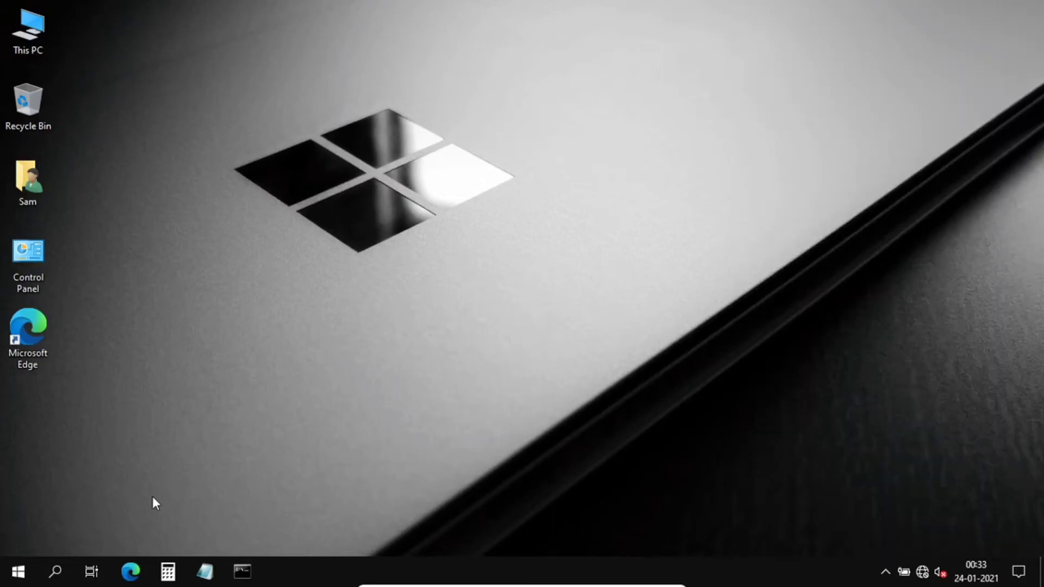
{"action": "left_click", "coordinate": [18, 571]}
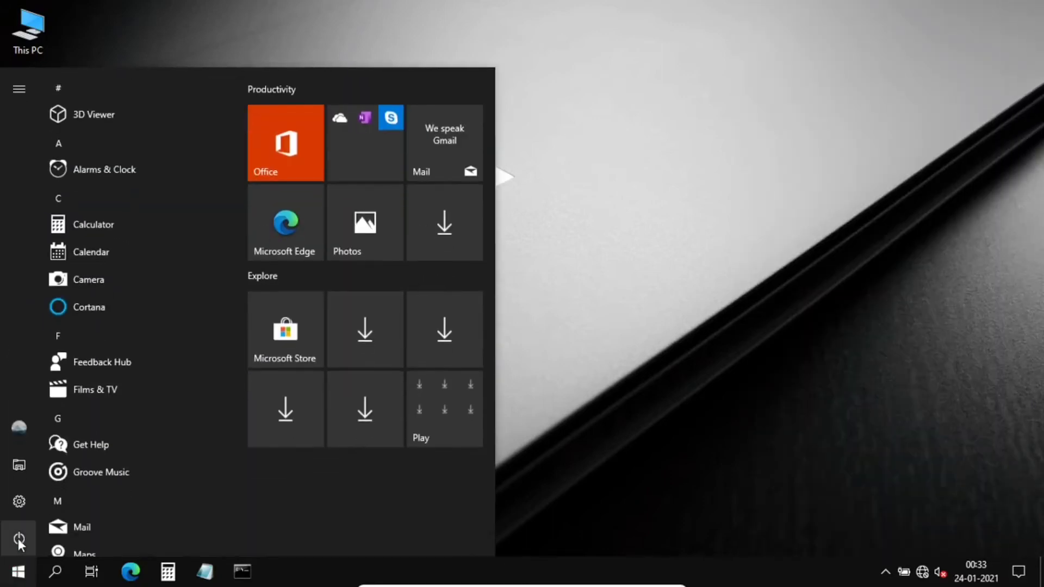
{"action": "mouse_move", "coordinate": [18, 506]}
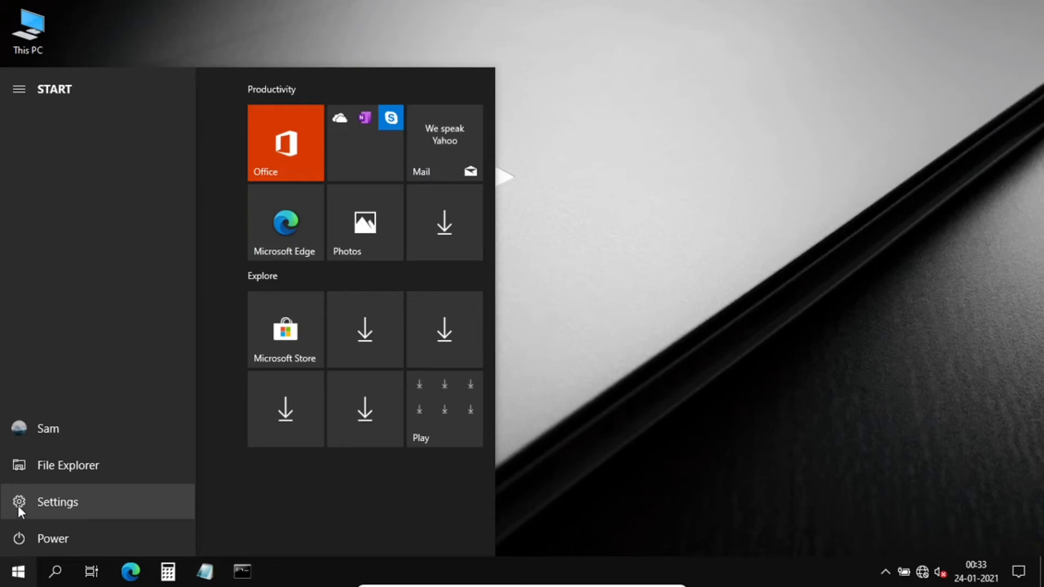
{"action": "left_click", "coordinate": [18, 506]}
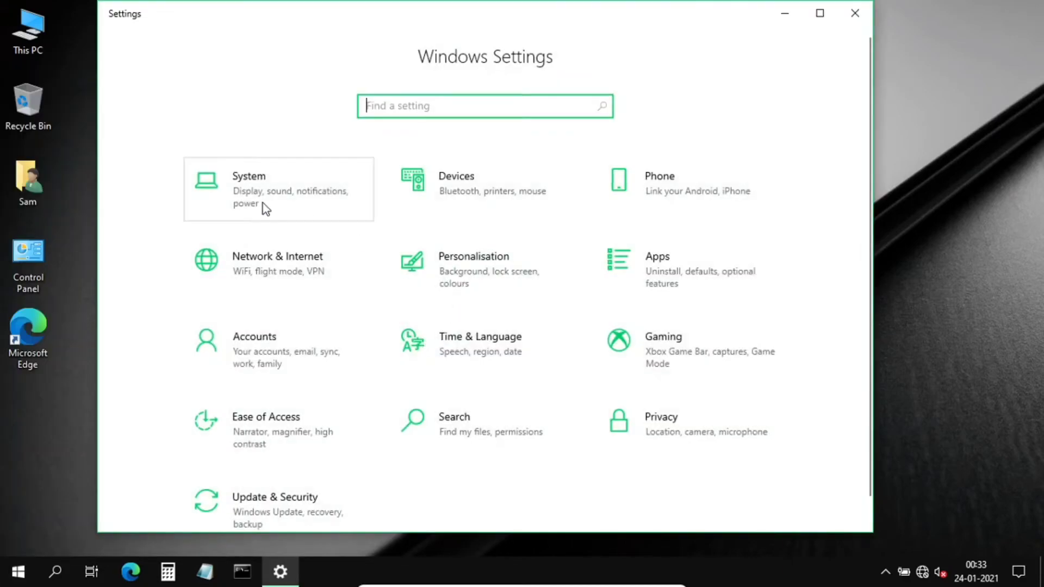
{"action": "left_click", "coordinate": [257, 197]}
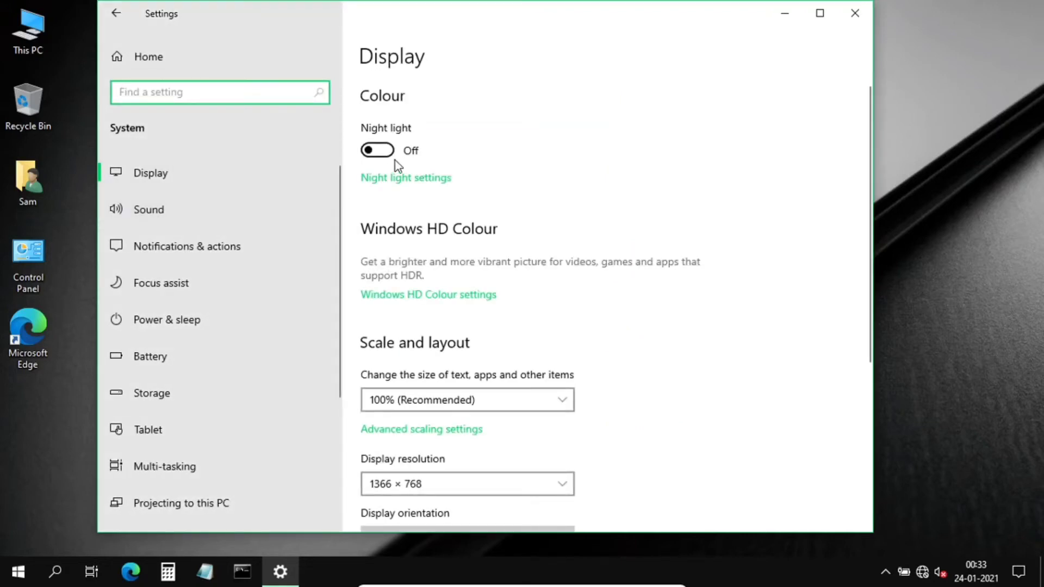
{"action": "left_click", "coordinate": [377, 151]}
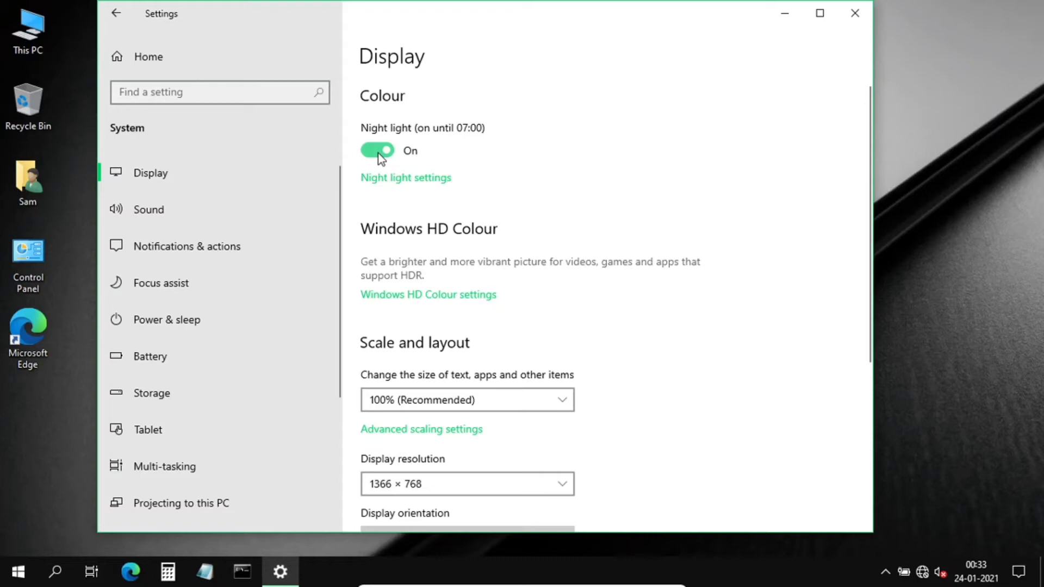
{"action": "left_click", "coordinate": [414, 179]}
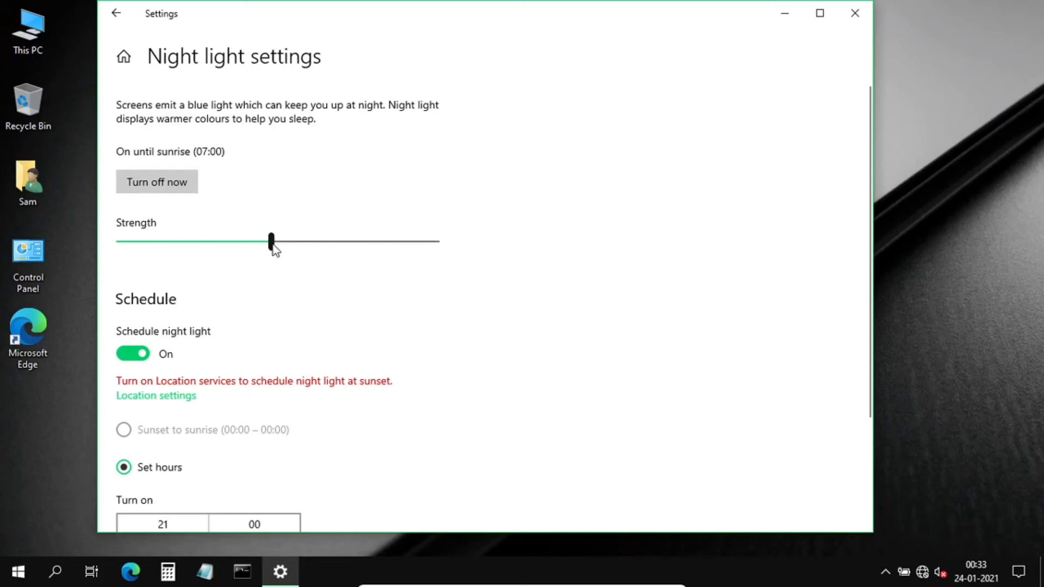
{"action": "left_click_drag", "start_coordinate": [272, 244], "coordinate": [337, 242]}
- Set the scheduled night light turn-on time to 19:00 and close the Settings window
{"action": "scroll", "coordinate": [217, 376], "scroll_direction": "down", "scroll_amount": 3}
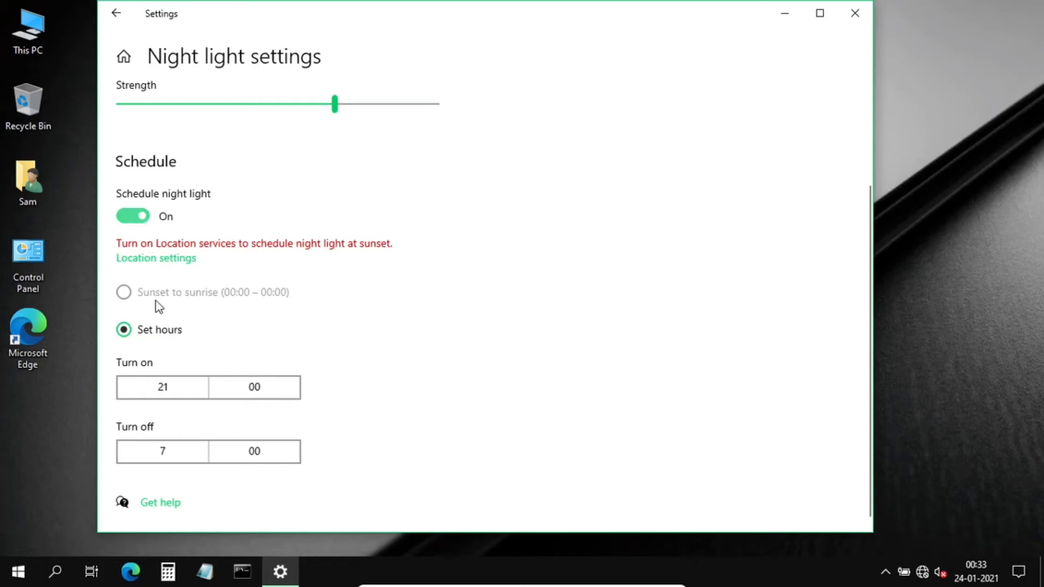
{"action": "left_click", "coordinate": [176, 388]}
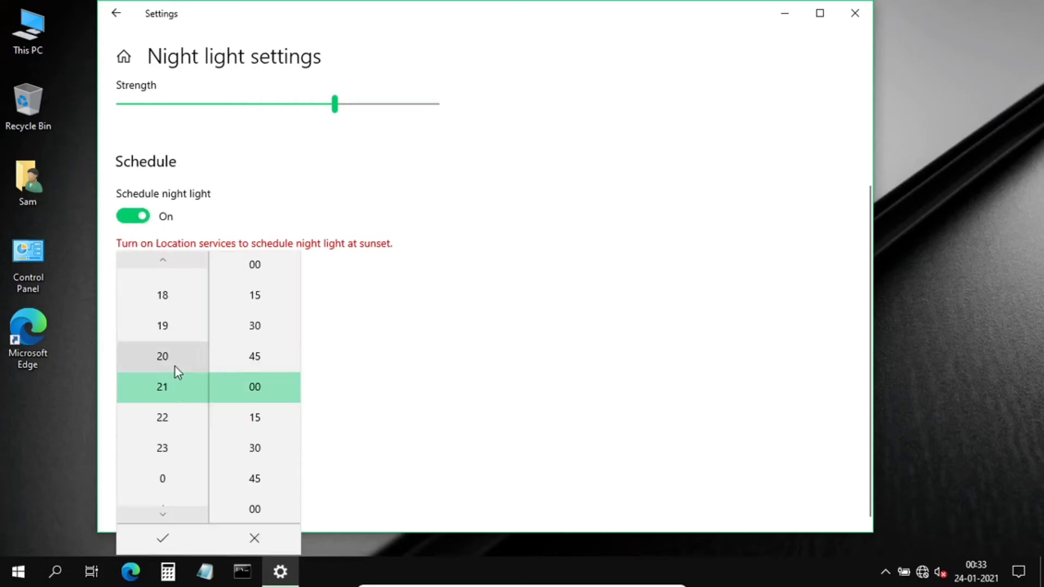
{"action": "scroll", "coordinate": [176, 367], "scroll_direction": "up", "scroll_amount": 3}
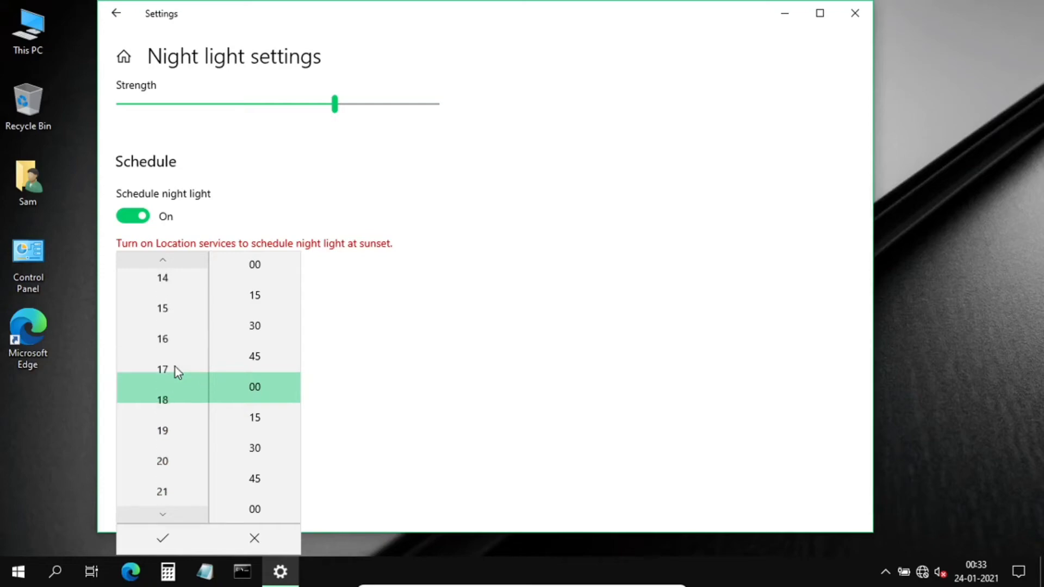
{"action": "scroll", "coordinate": [175, 367], "scroll_direction": "up", "scroll_amount": 10}
{"action": "scroll", "coordinate": [175, 367], "scroll_direction": "down", "scroll_amount": 3}
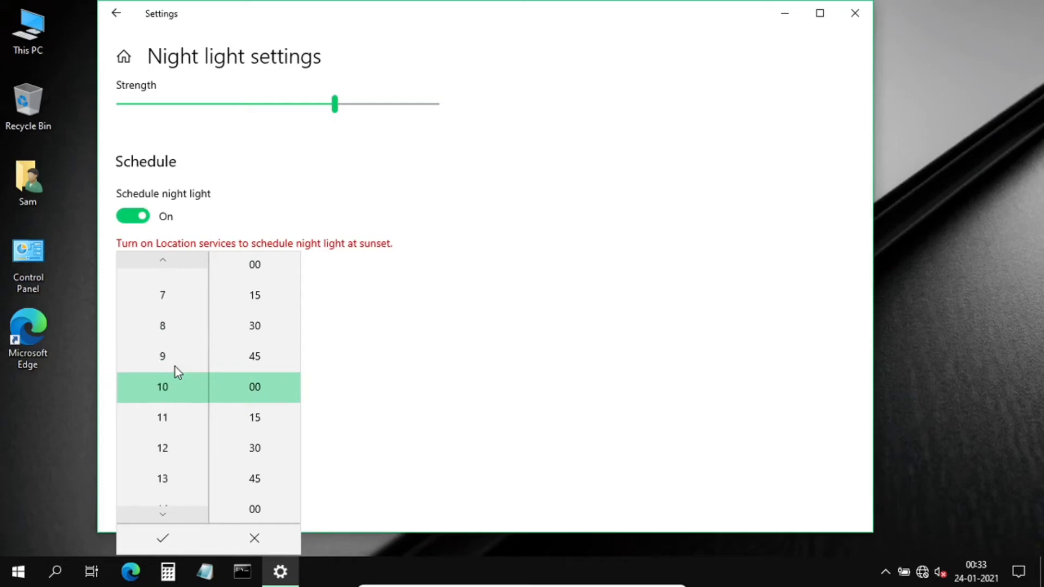
{"action": "scroll", "coordinate": [175, 367], "scroll_direction": "down", "scroll_amount": 7}
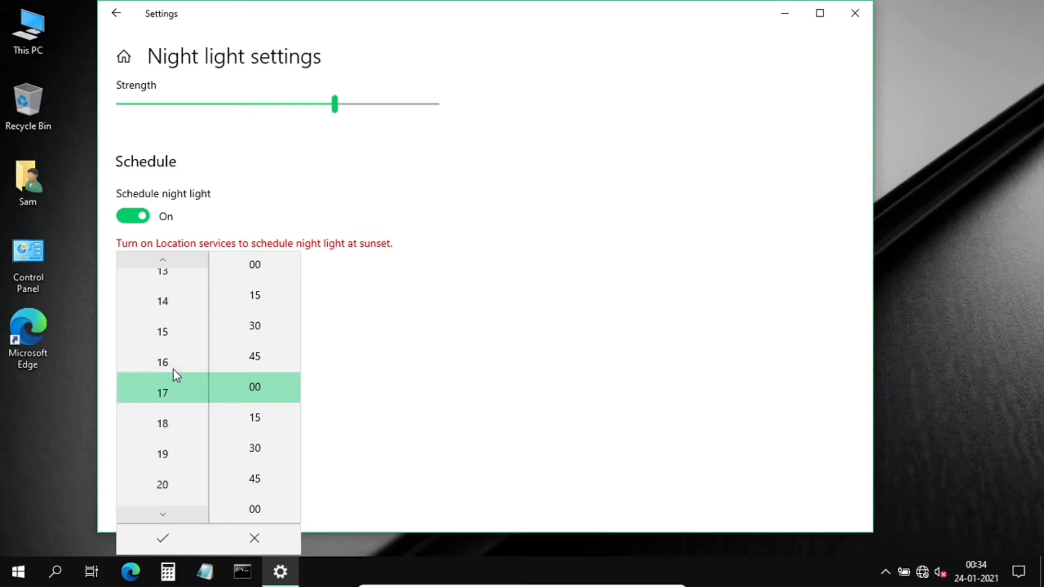
{"action": "scroll", "coordinate": [174, 370], "scroll_direction": "down", "scroll_amount": 3}
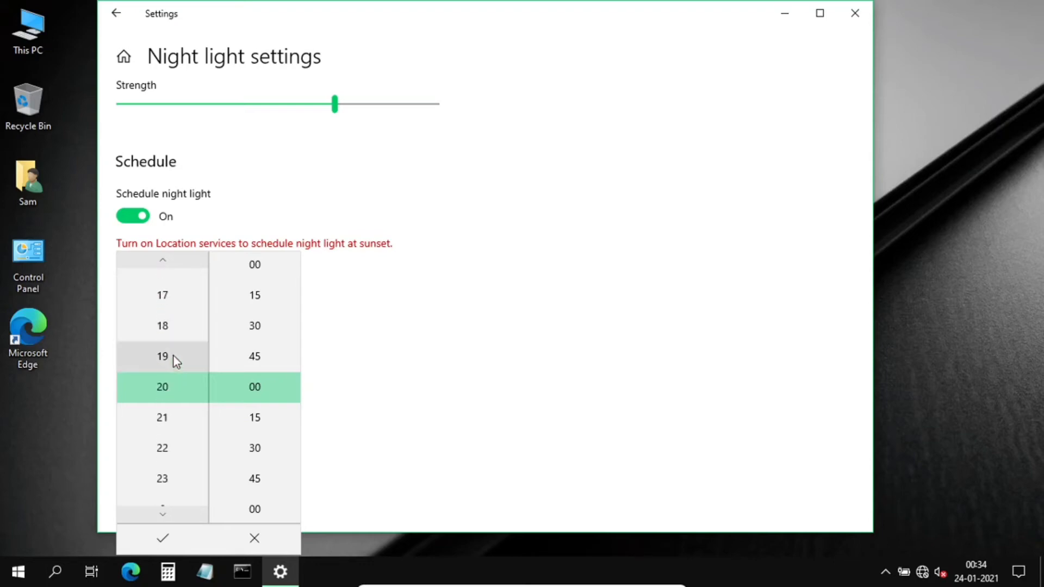
{"action": "left_click", "coordinate": [174, 357]}
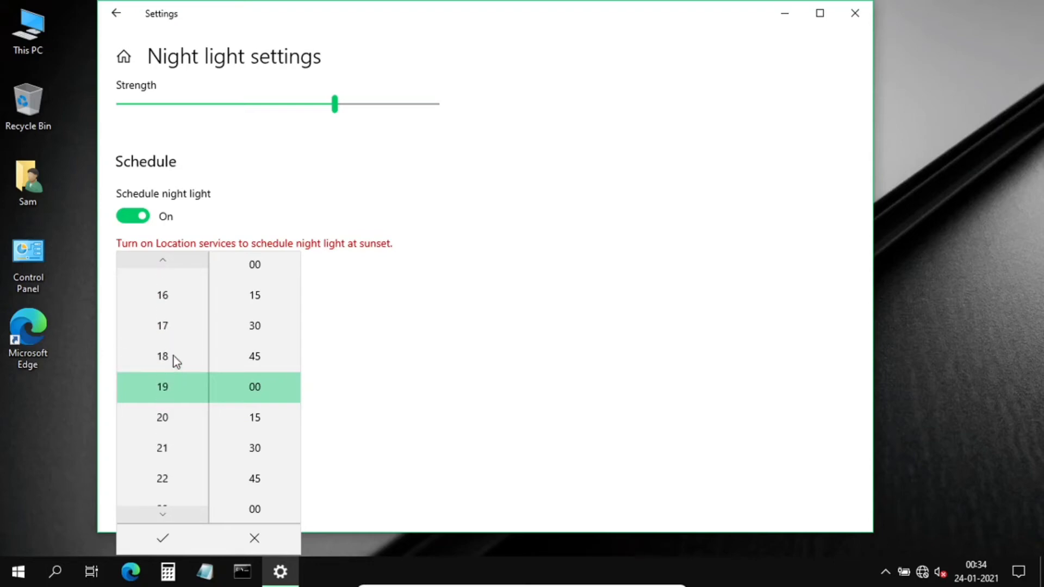
{"action": "left_click", "coordinate": [174, 540]}
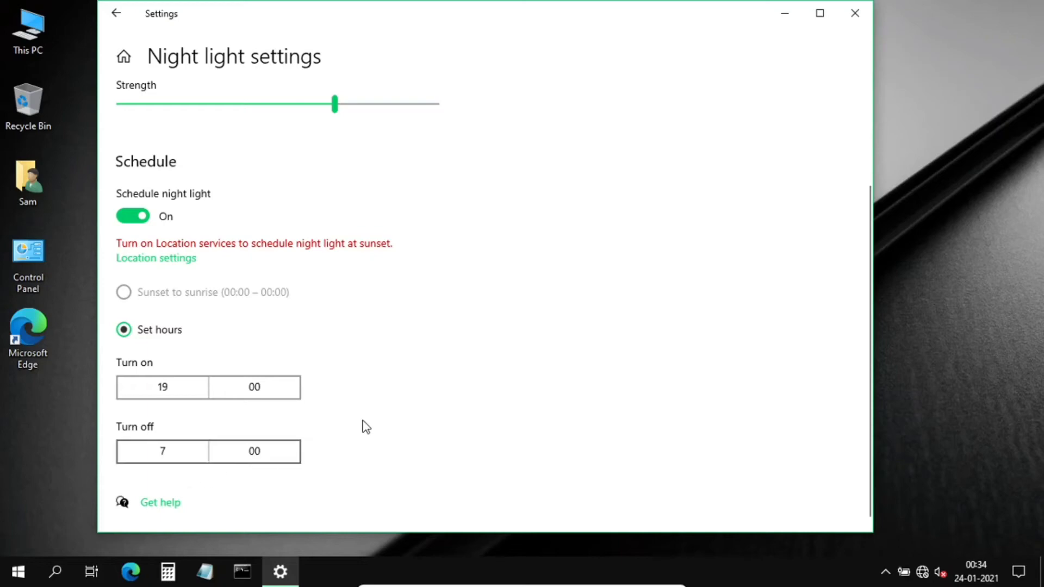
{"action": "scroll", "coordinate": [391, 412], "scroll_direction": "up", "scroll_amount": 3}
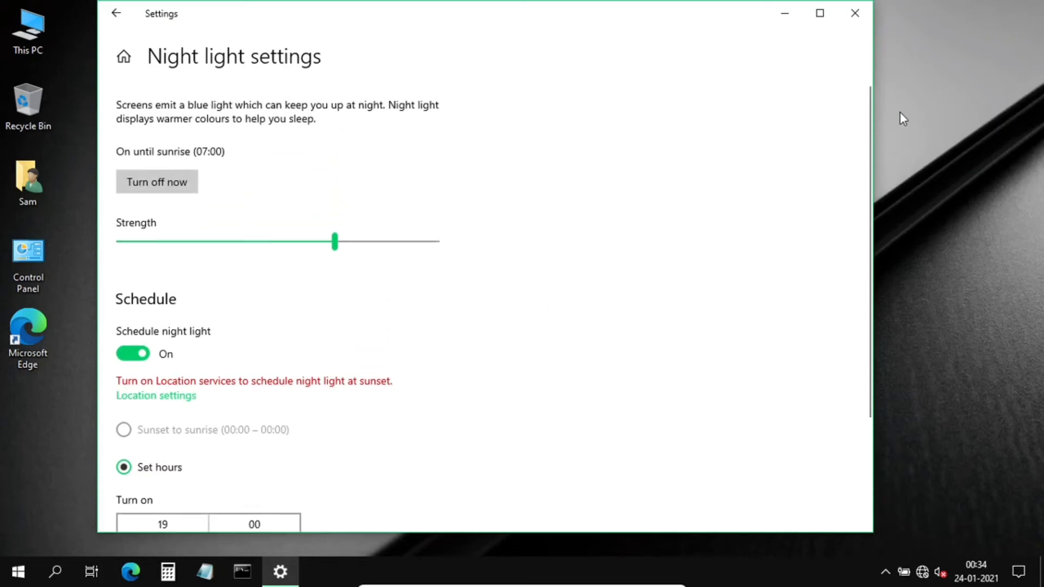
{"action": "left_click", "coordinate": [859, 20]}
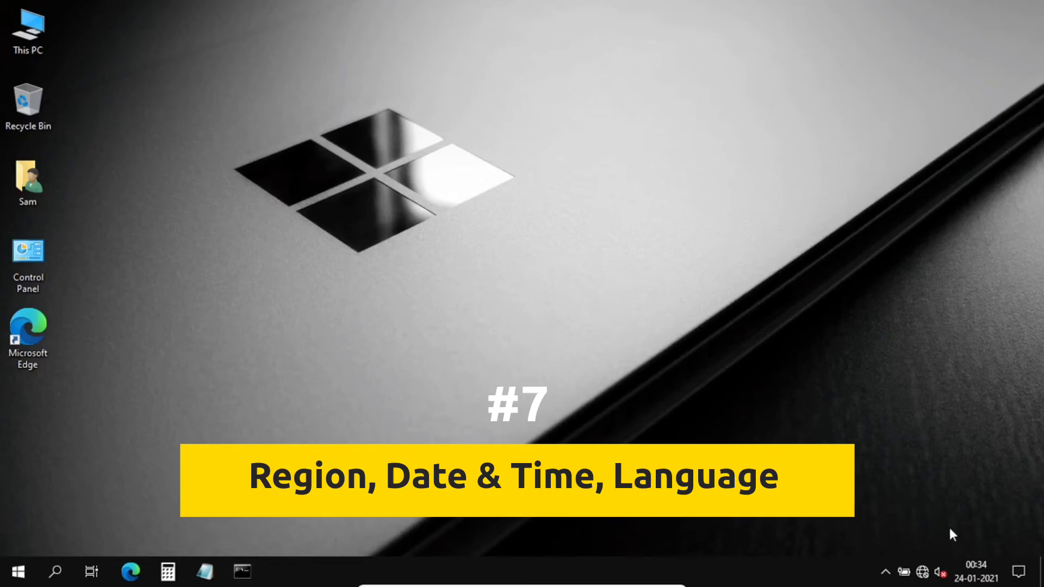
- Open the date and time settings from the taskbar clock and review the time zone and calendar options
{"action": "right_click", "coordinate": [972, 573]}
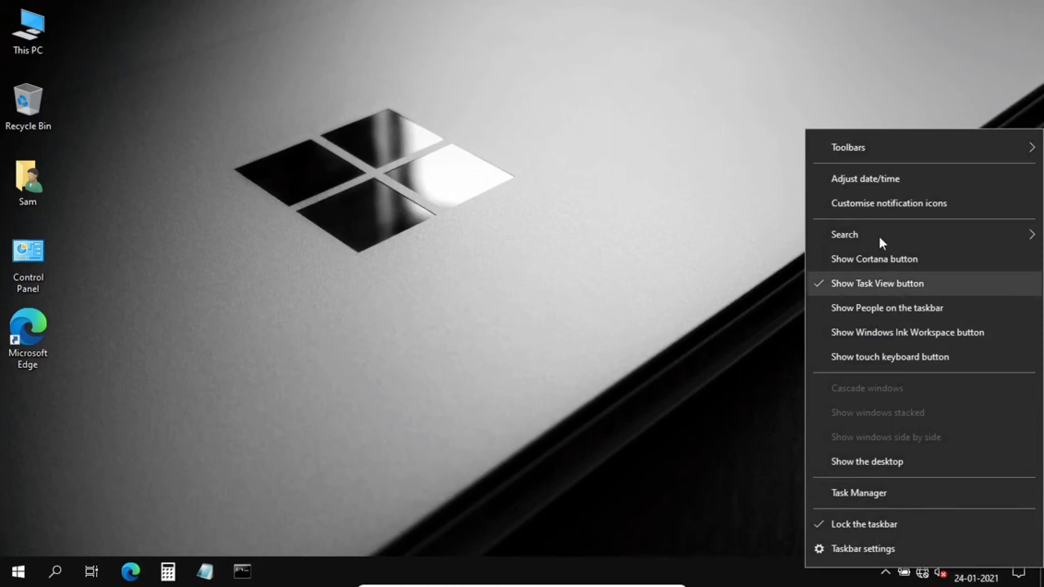
{"action": "left_click", "coordinate": [850, 178]}
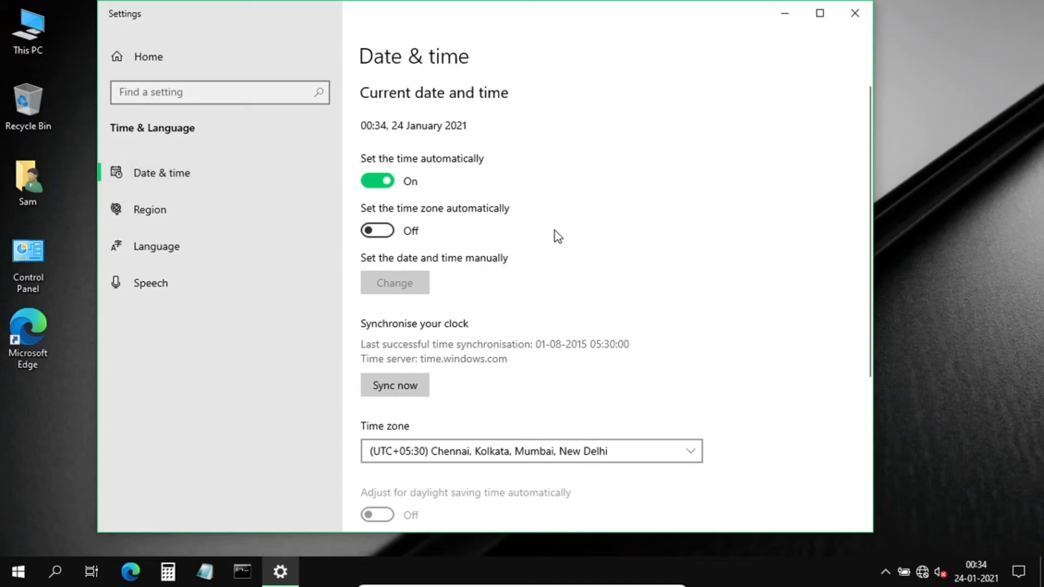
{"action": "scroll", "coordinate": [557, 236], "scroll_direction": "down", "scroll_amount": 5}
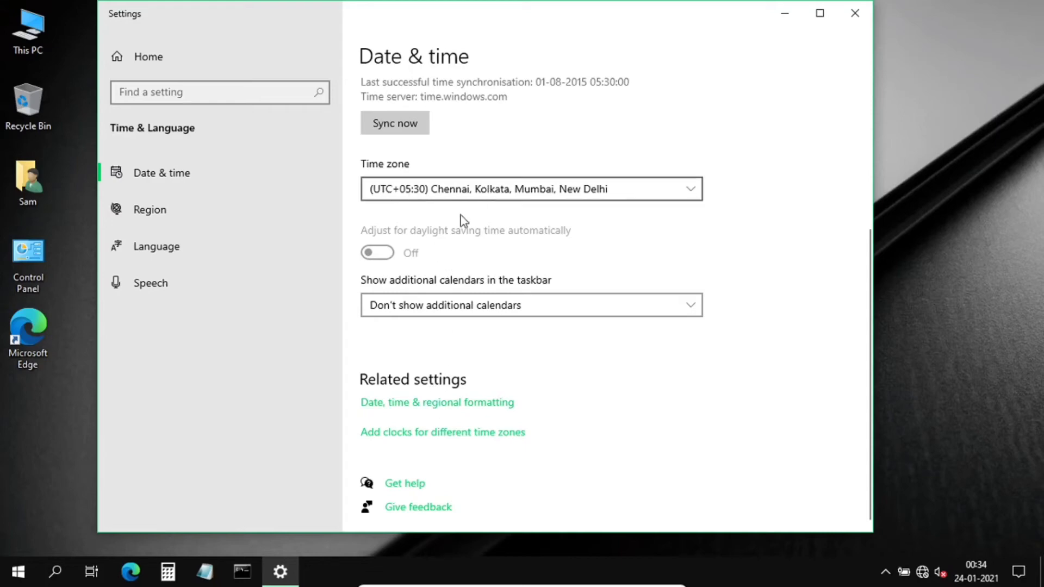
- In the date, time and regional formatting settings, set the regional format to English (India)
{"action": "left_click", "coordinate": [427, 413]}
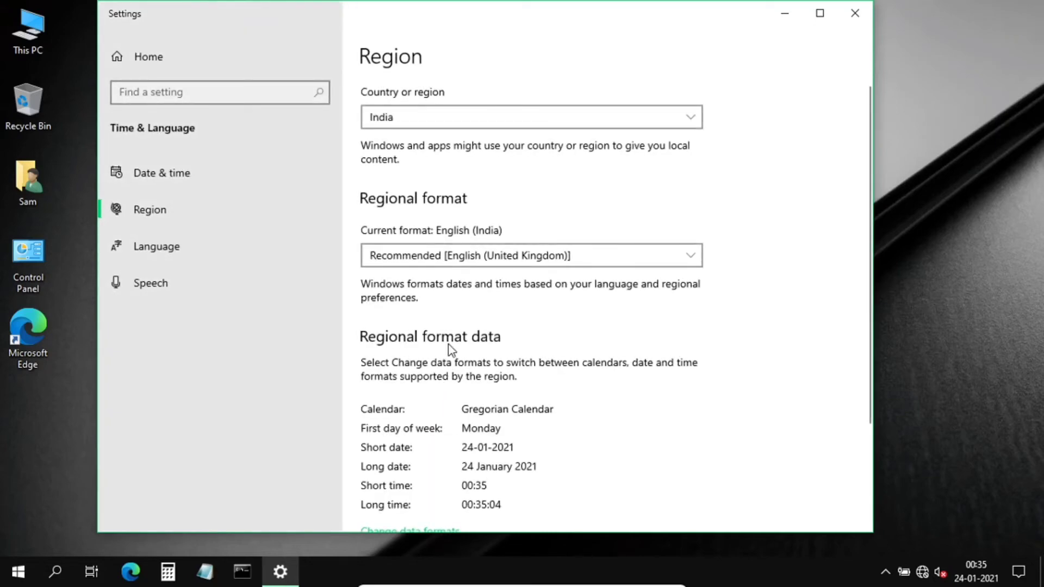
{"action": "left_click", "coordinate": [474, 253]}
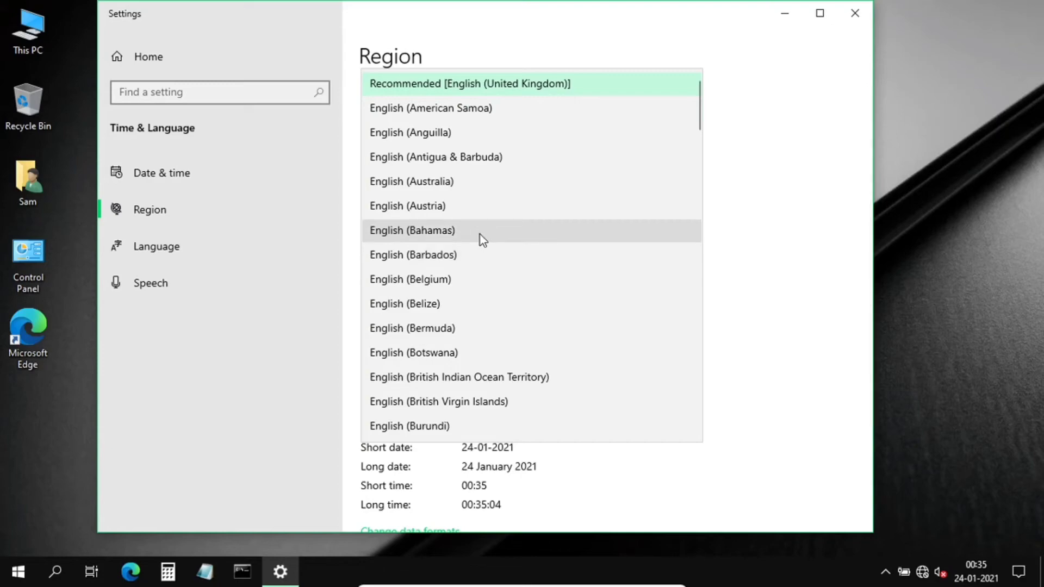
{"action": "scroll", "coordinate": [482, 239], "scroll_direction": "down", "scroll_amount": 2}
{"action": "scroll", "coordinate": [482, 239], "scroll_direction": "down", "scroll_amount": 4}
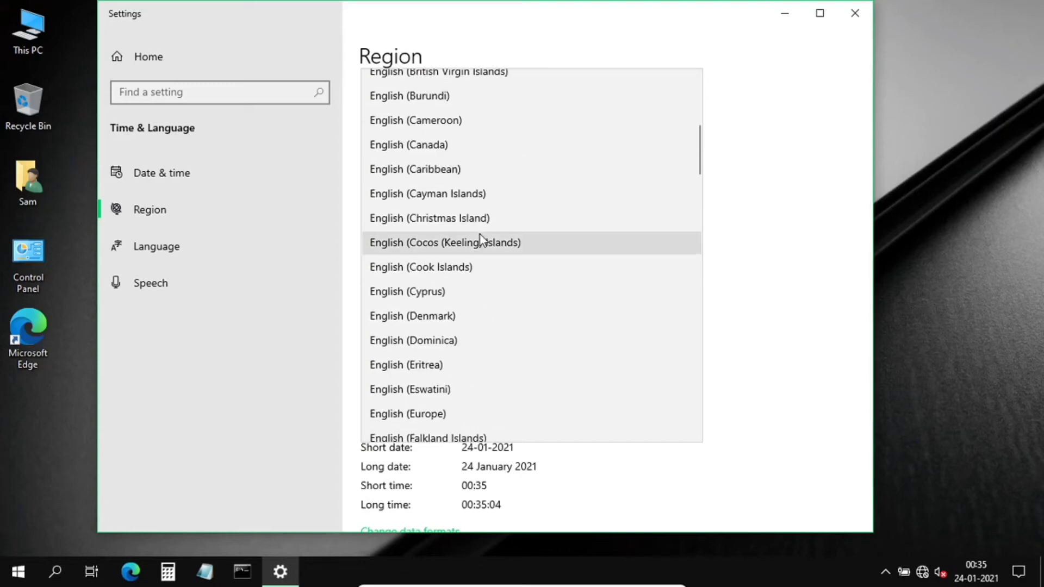
{"action": "scroll", "coordinate": [482, 239], "scroll_direction": "down", "scroll_amount": 6}
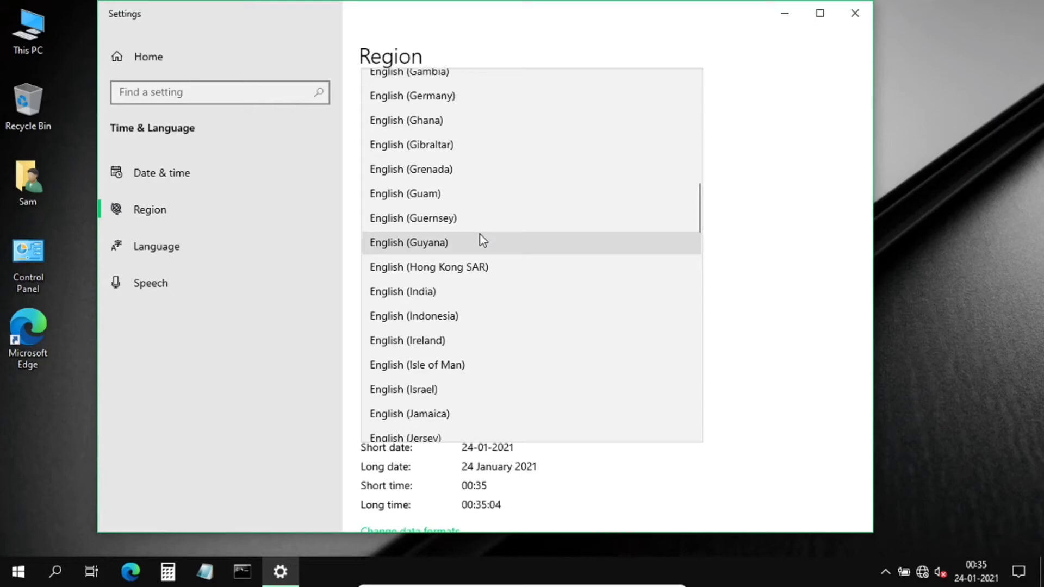
{"action": "left_click", "coordinate": [433, 296]}
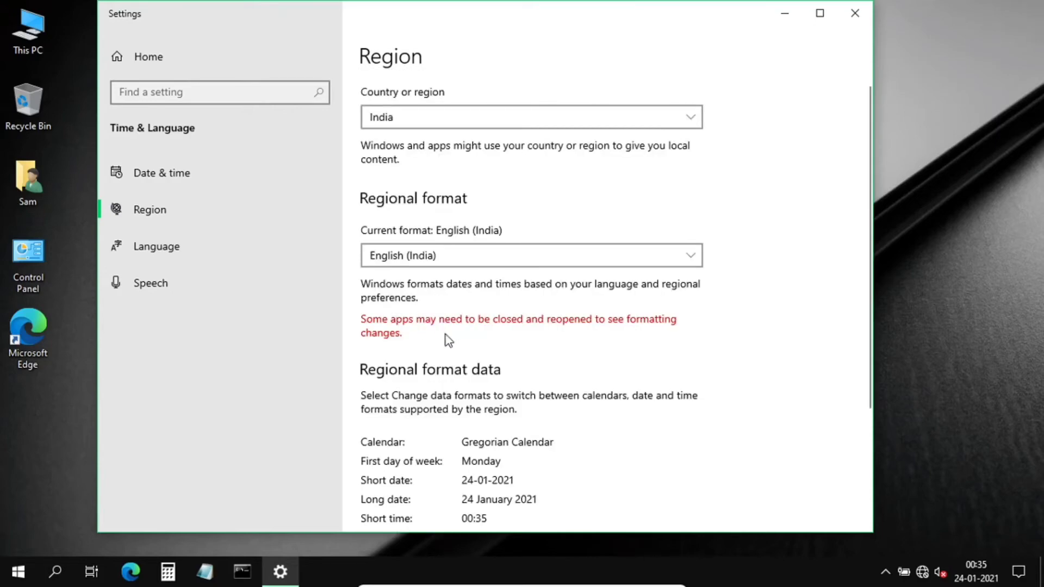
- Open the regional data formats and set the first day of the week to Sunday
{"action": "scroll", "coordinate": [449, 340], "scroll_direction": "down", "scroll_amount": 3}
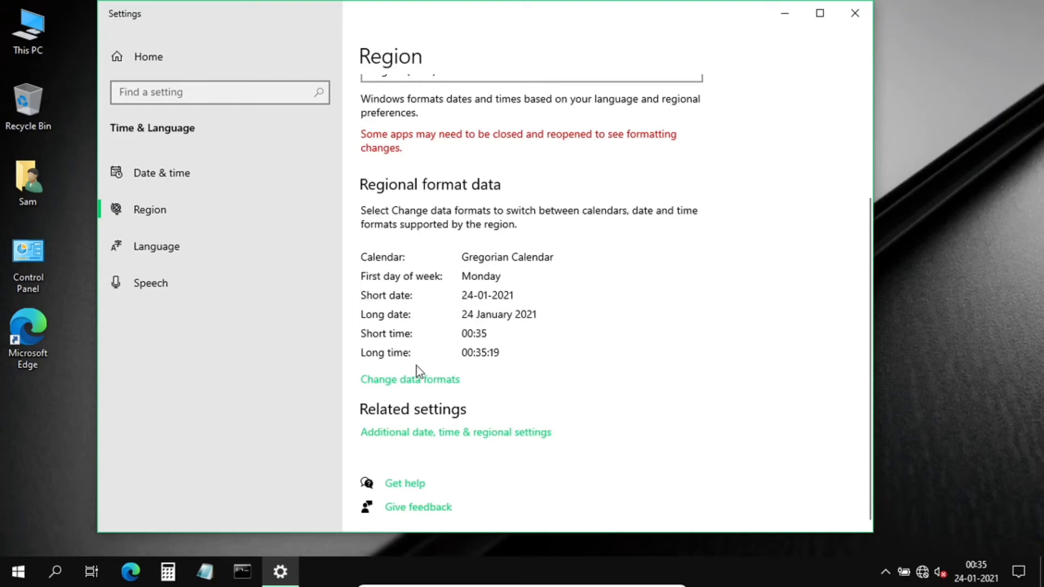
{"action": "left_click", "coordinate": [415, 380]}
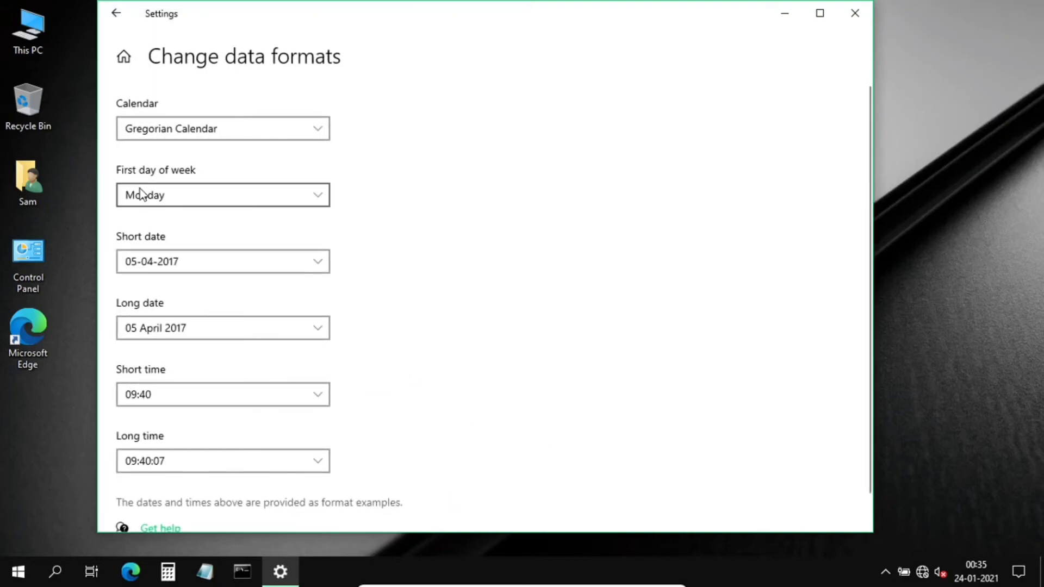
{"action": "left_click", "coordinate": [185, 197]}
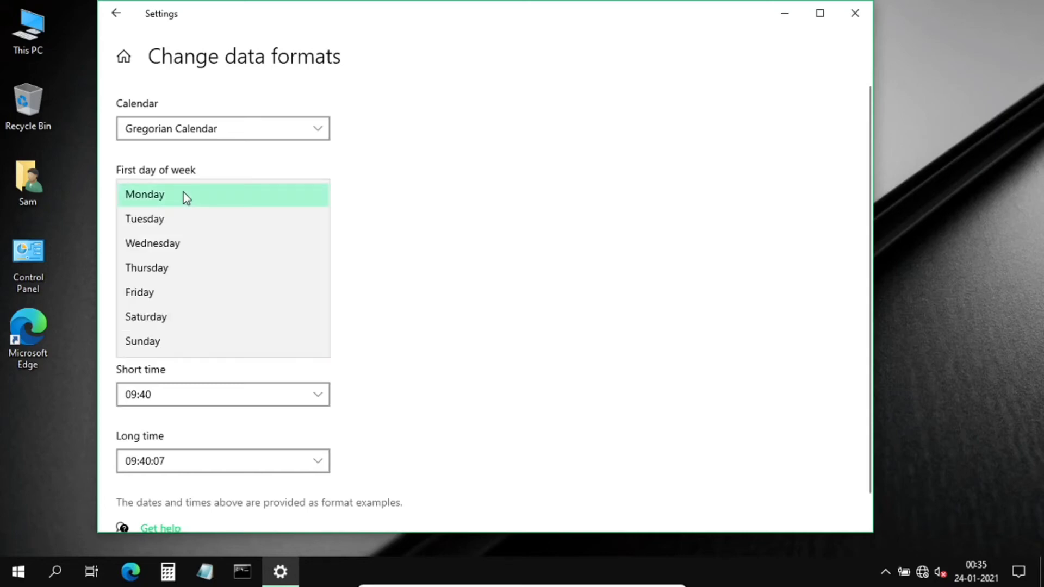
{"action": "left_click", "coordinate": [157, 343]}
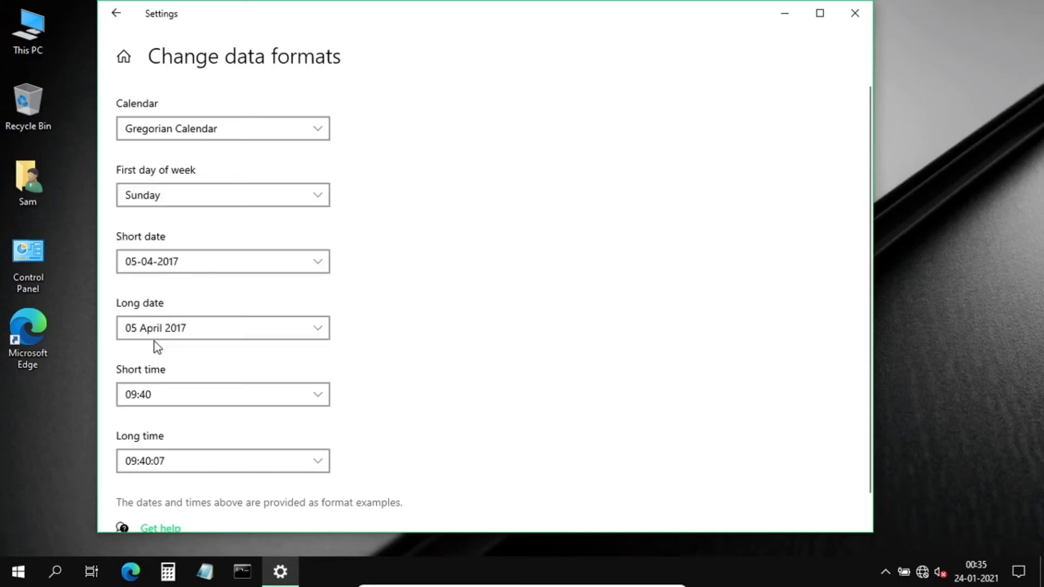
- Set the short time format to 09:40 AM and the long time format to 9.40.07 AM, and return to the Region settings
{"action": "left_click", "coordinate": [193, 398]}
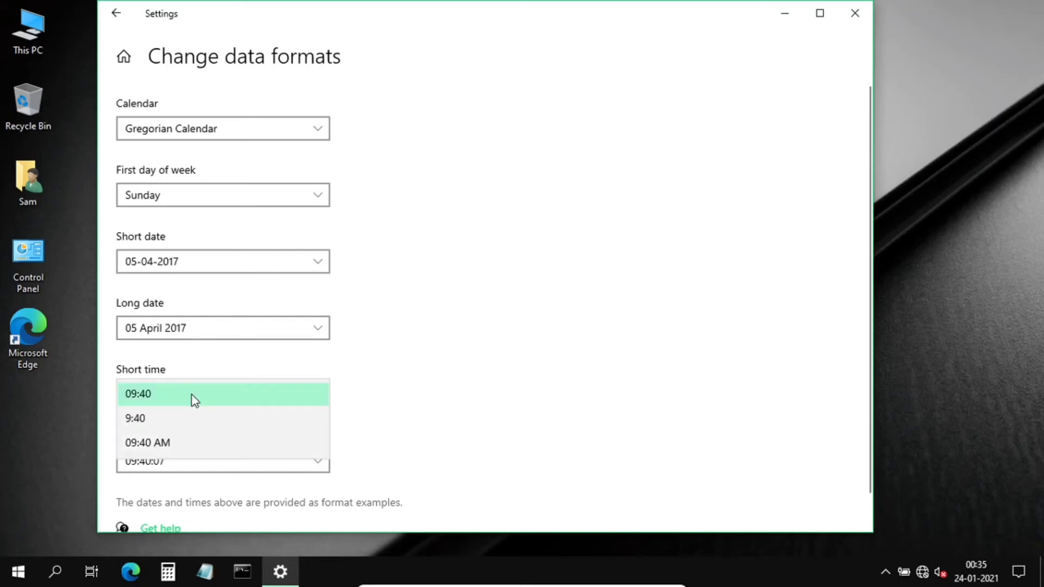
{"action": "left_click", "coordinate": [187, 442]}
{"action": "left_click", "coordinate": [182, 462]}
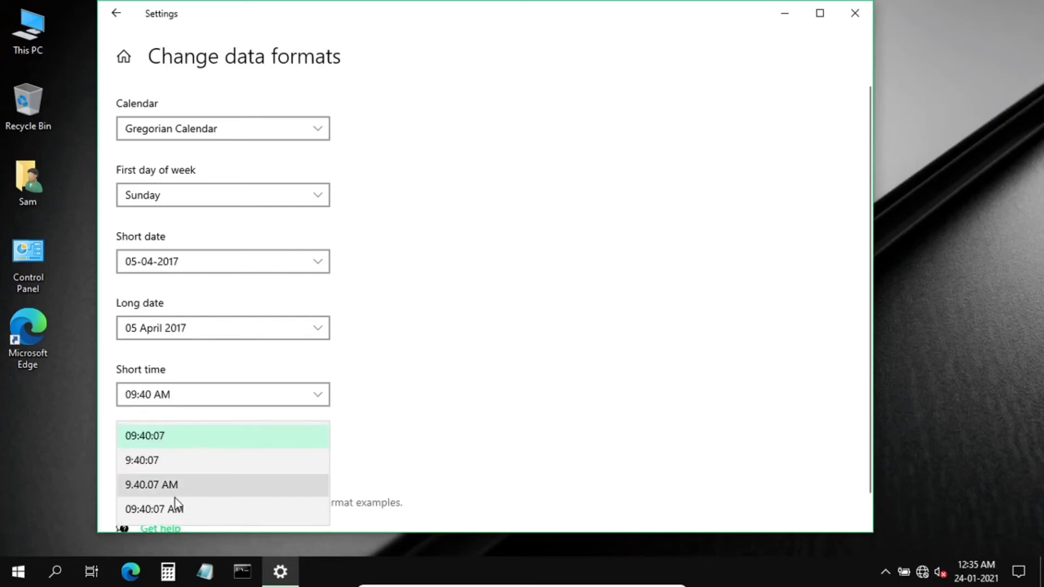
{"action": "left_click", "coordinate": [176, 486]}
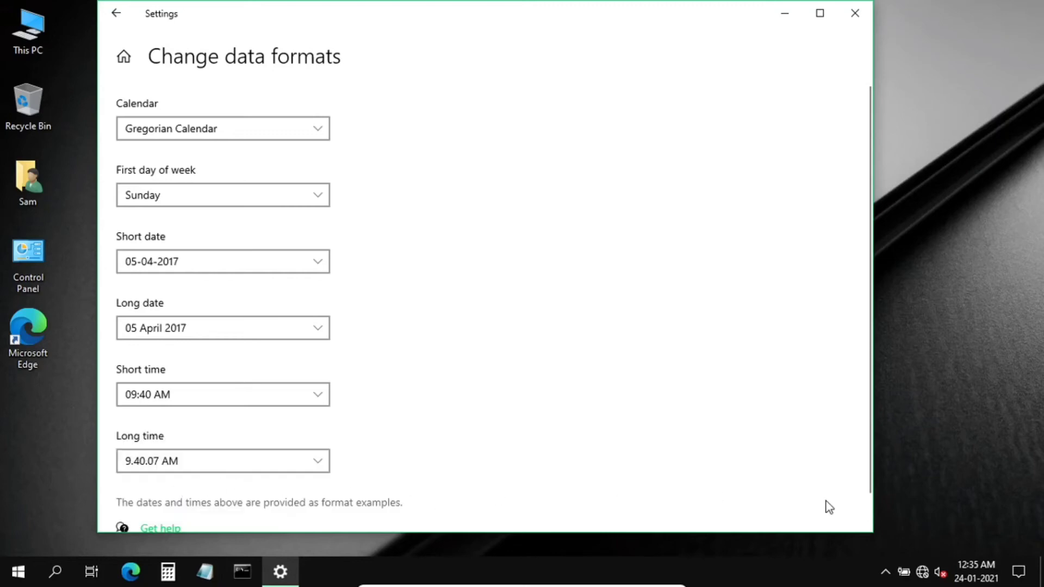
{"action": "mouse_move", "coordinate": [971, 566]}
{"action": "left_click", "coordinate": [114, 25]}
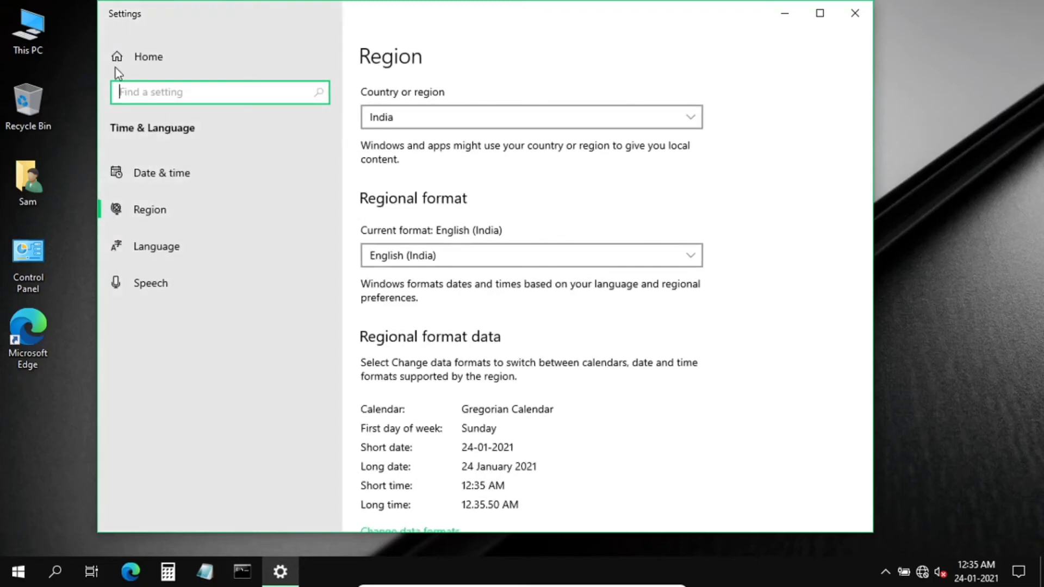
- In the language settings, set the Windows display language to English (India)
{"action": "left_click", "coordinate": [139, 220]}
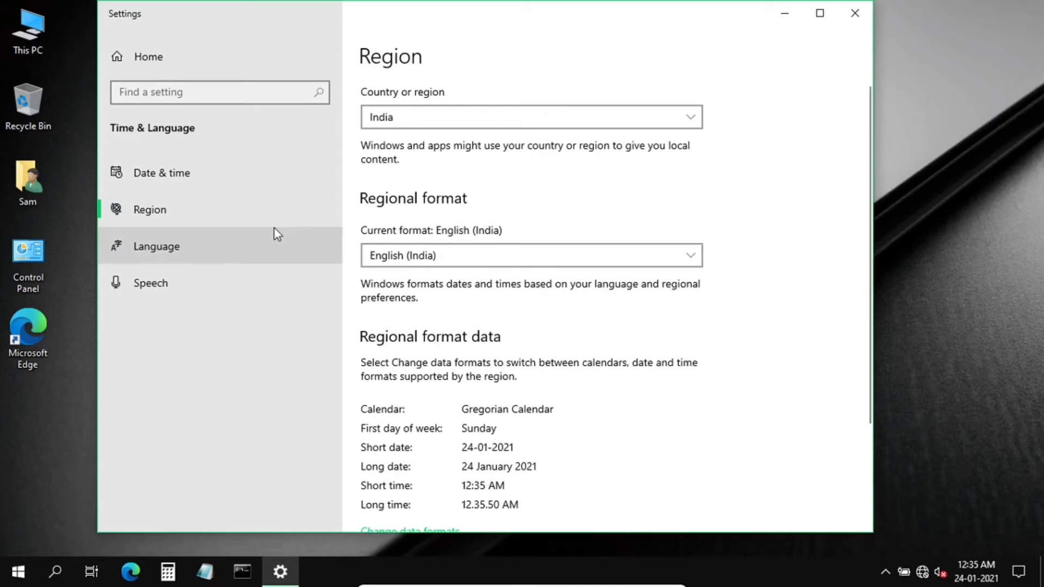
{"action": "left_click", "coordinate": [152, 249]}
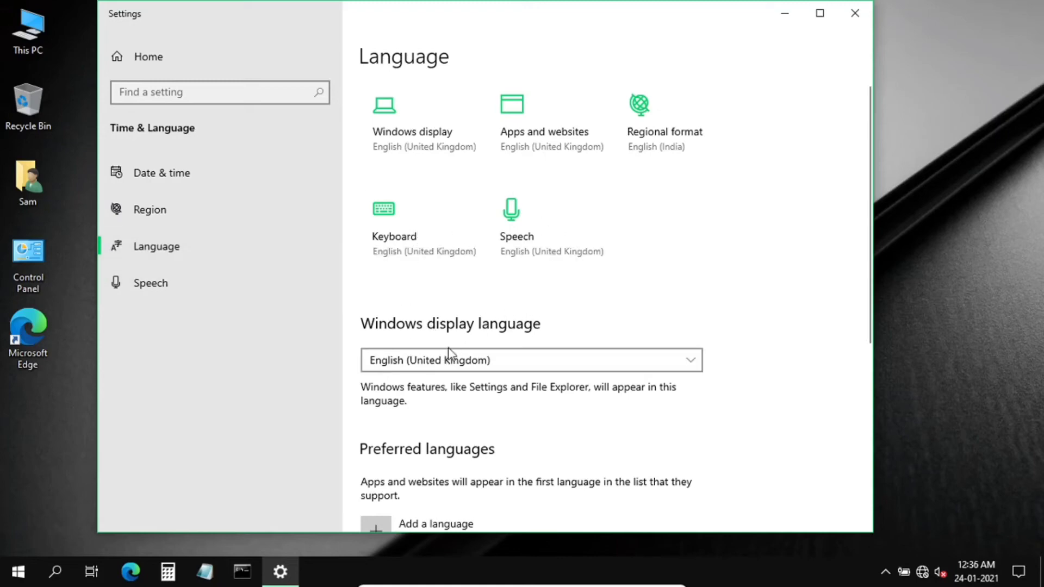
{"action": "left_click", "coordinate": [445, 361]}
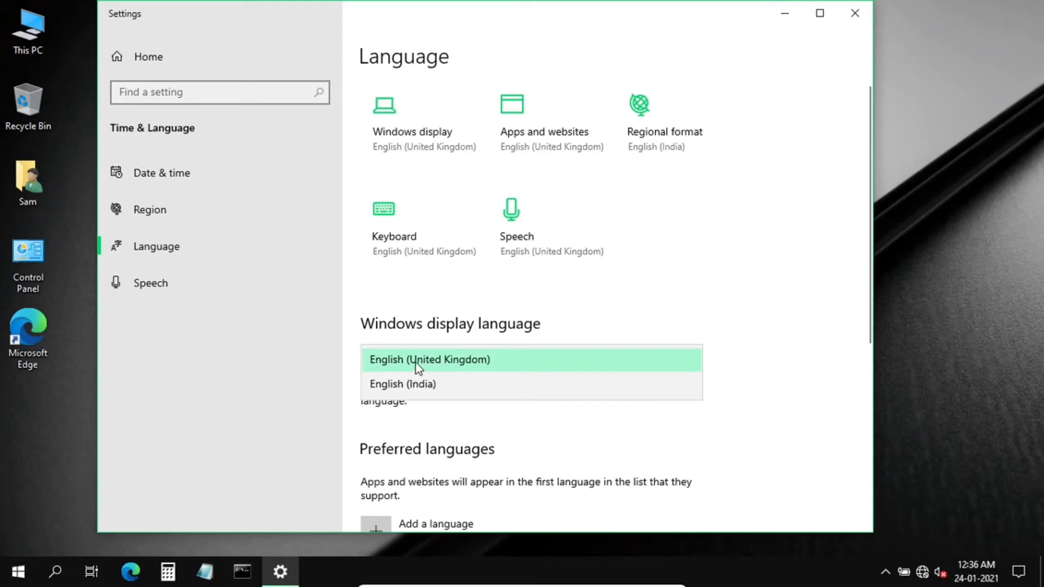
{"action": "left_click", "coordinate": [412, 384]}
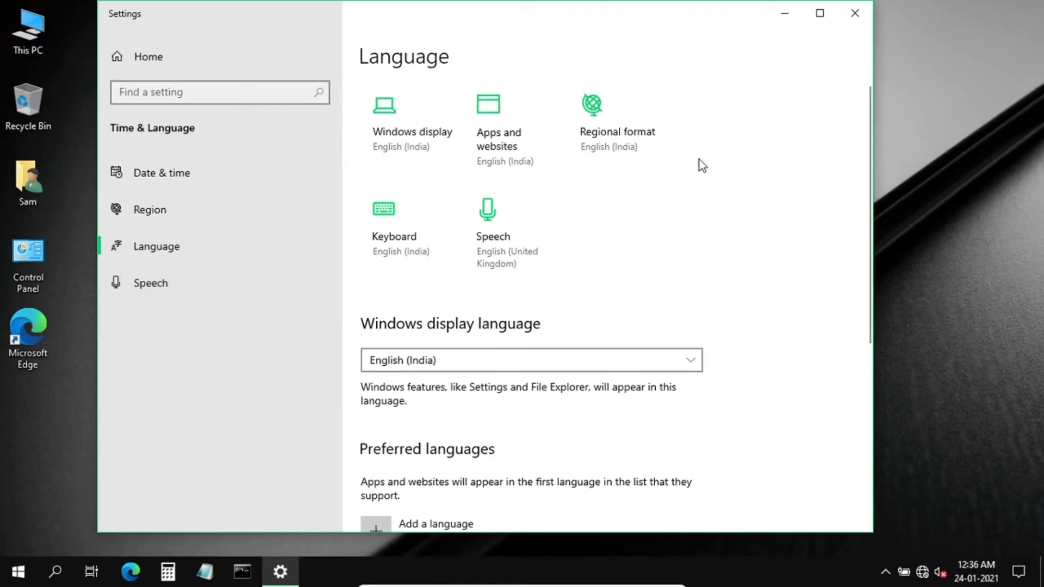
- Add Assamese to the preferred languages, view its entry's options, and close the Settings window
{"action": "scroll", "coordinate": [700, 159], "scroll_direction": "down", "scroll_amount": 7}
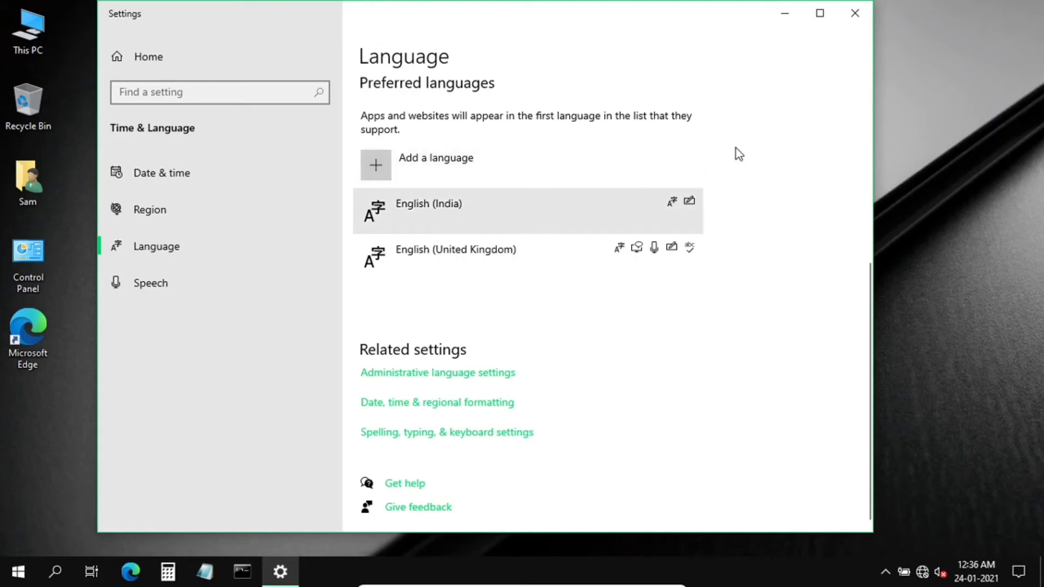
{"action": "left_click", "coordinate": [380, 162]}
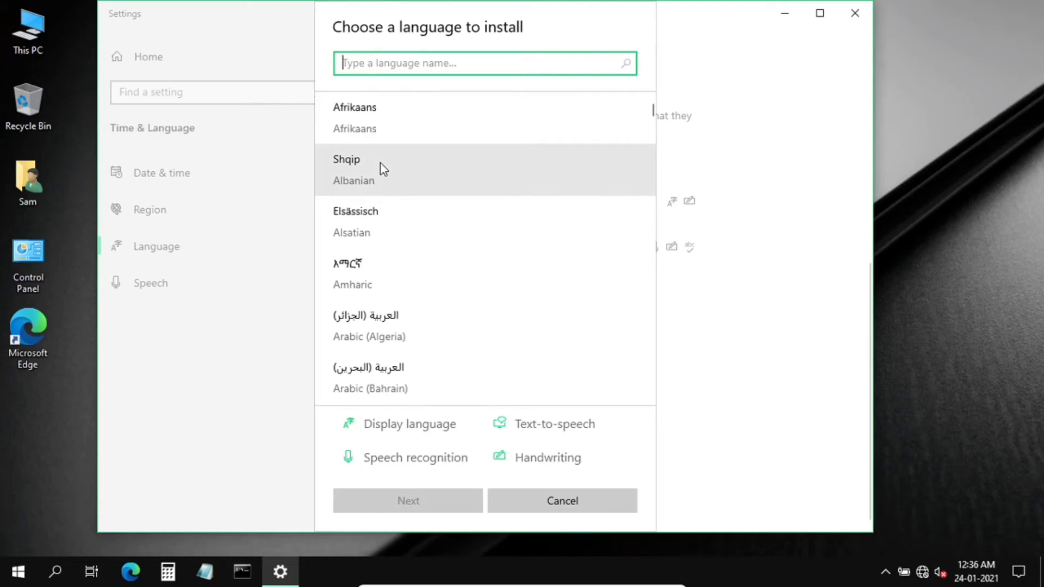
{"action": "scroll", "coordinate": [378, 213], "scroll_direction": "down", "scroll_amount": 6}
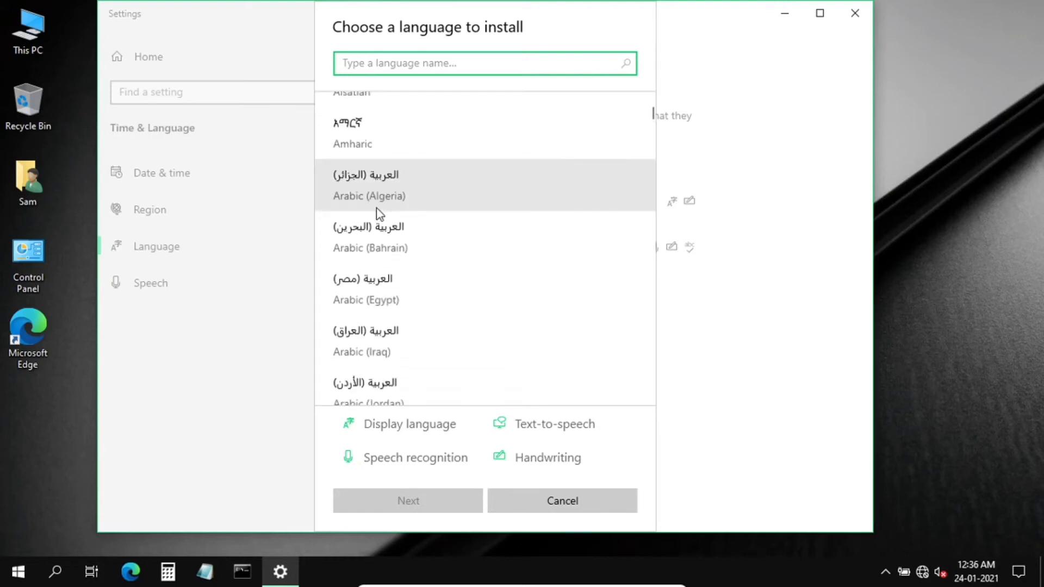
{"action": "scroll", "coordinate": [378, 213], "scroll_direction": "down", "scroll_amount": 10}
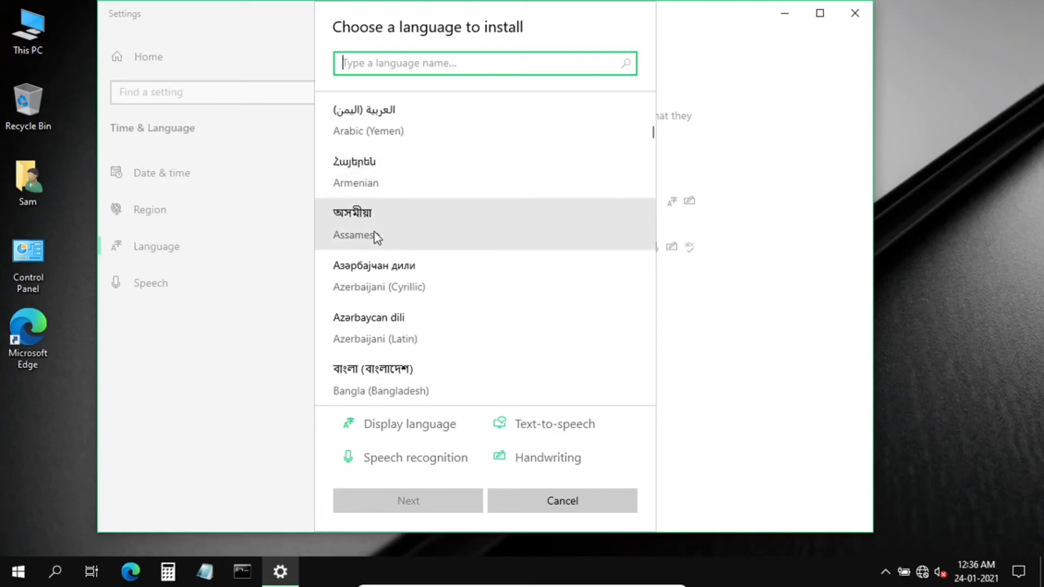
{"action": "left_click", "coordinate": [377, 235]}
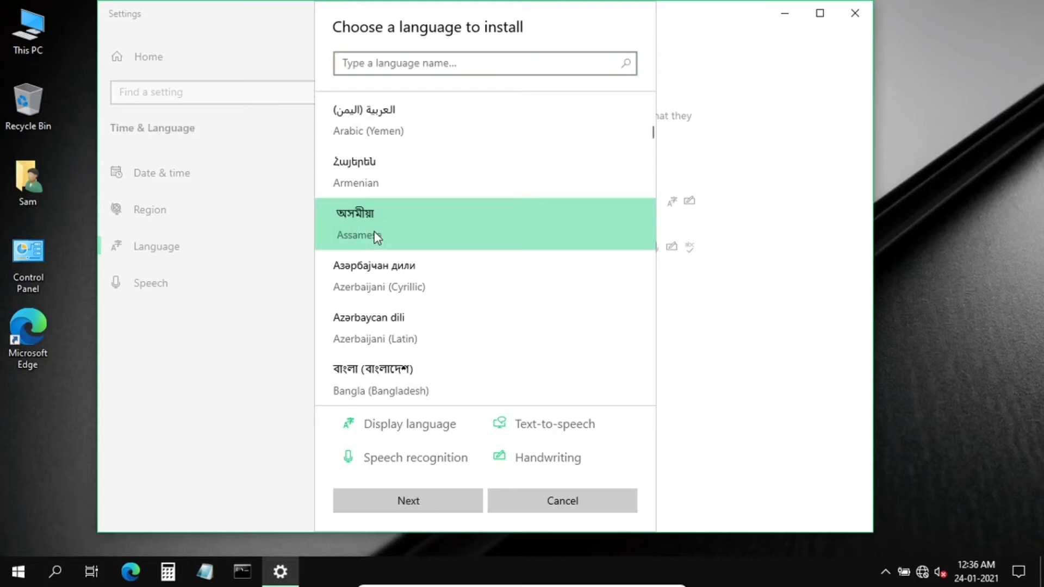
{"action": "left_click", "coordinate": [405, 497]}
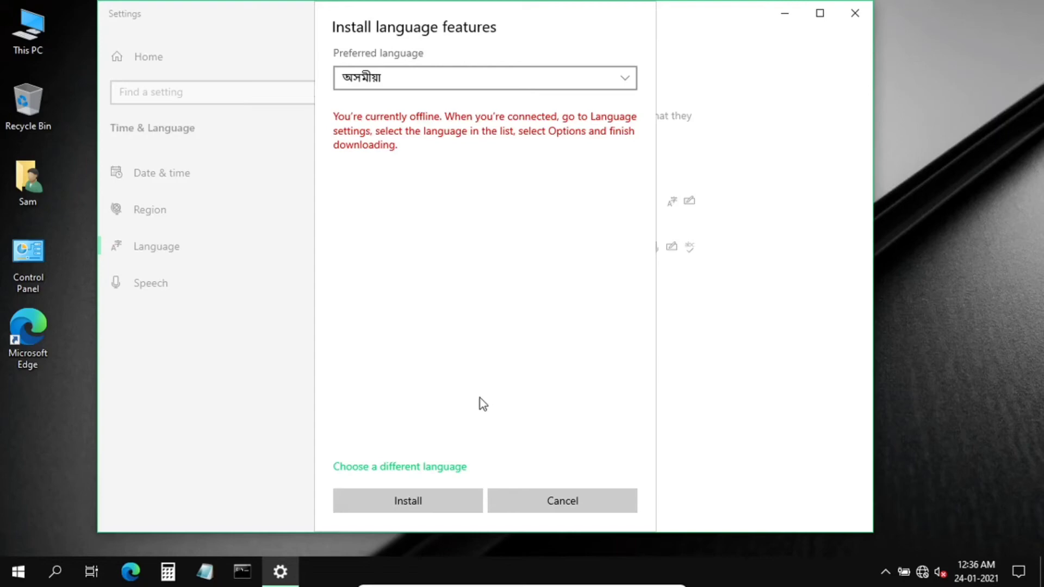
{"action": "left_click", "coordinate": [414, 506]}
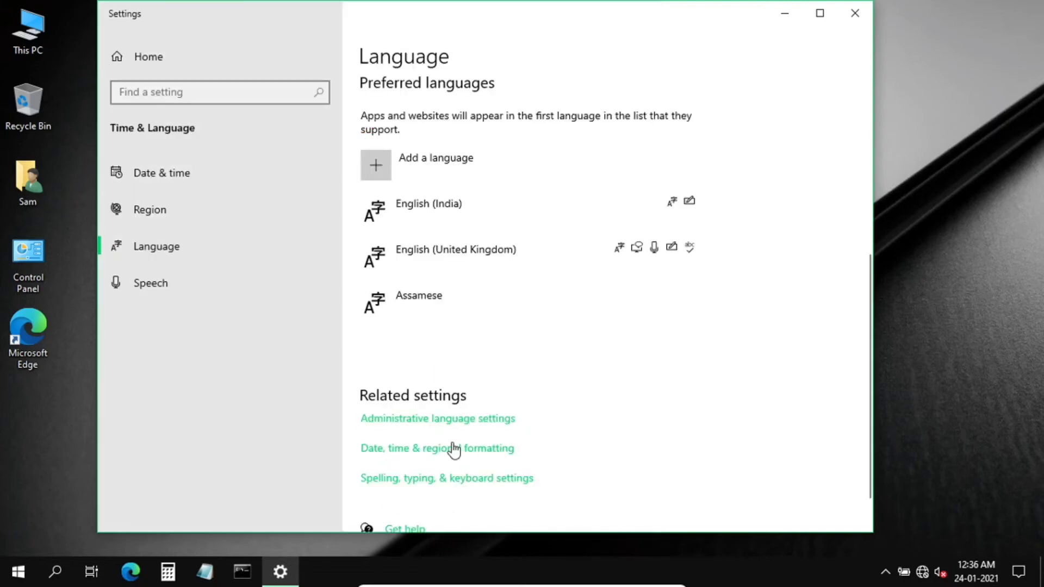
{"action": "left_click", "coordinate": [422, 311]}
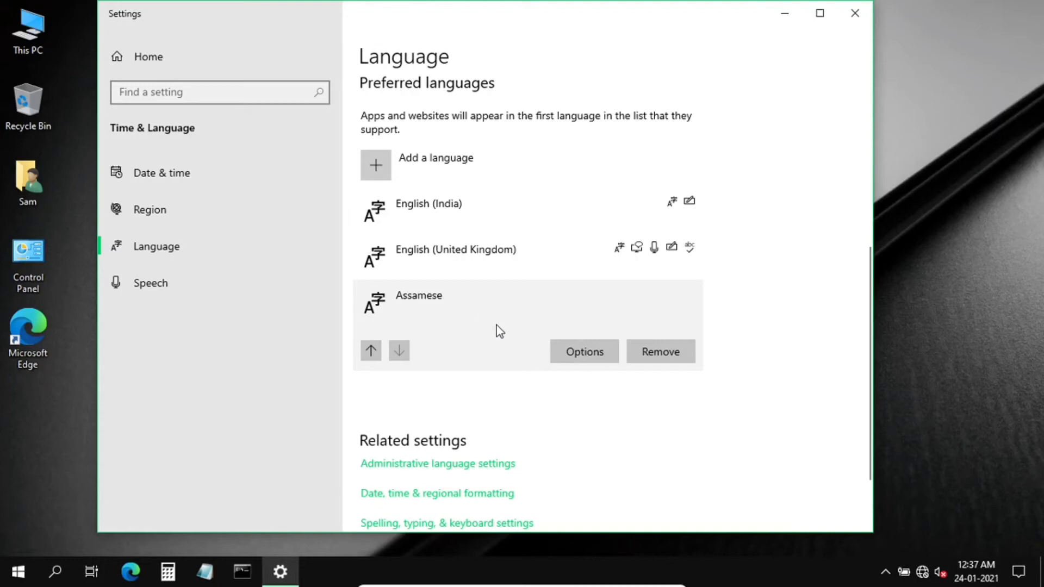
{"action": "scroll", "coordinate": [500, 331], "scroll_direction": "up", "scroll_amount": 5}
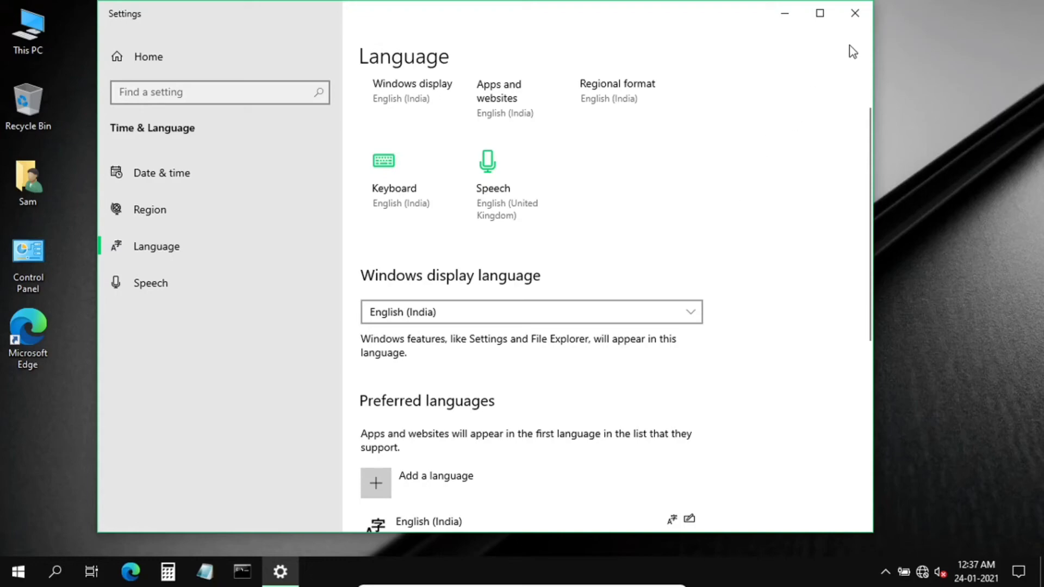
{"action": "left_click", "coordinate": [856, 13]}
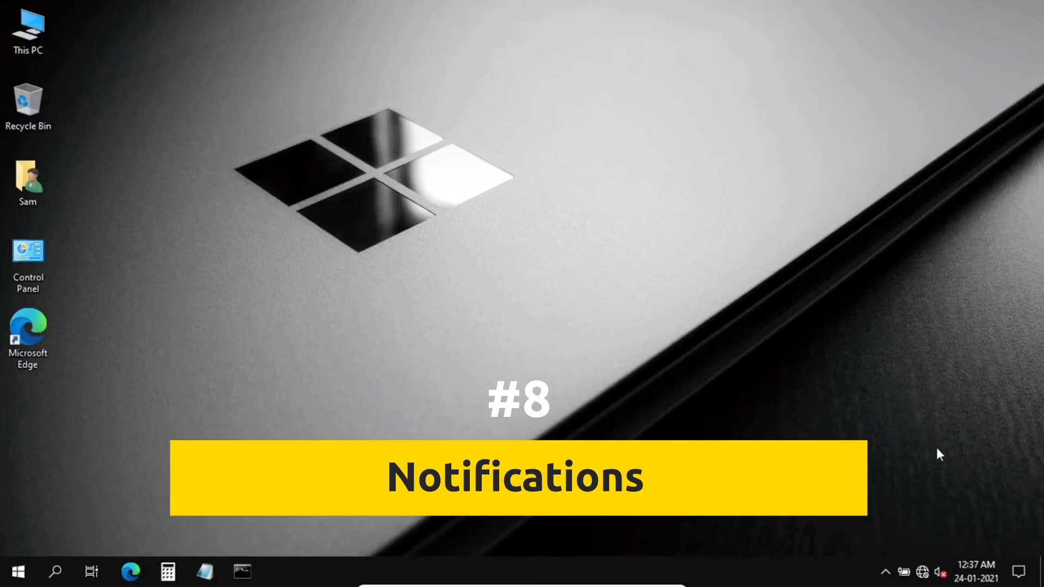
- In the notification settings, disable lock screen notifications, lock screen reminders and VoIP calls, the welcome experience, setup suggestions and tips, and close Settings
{"action": "left_click", "coordinate": [1019, 571]}
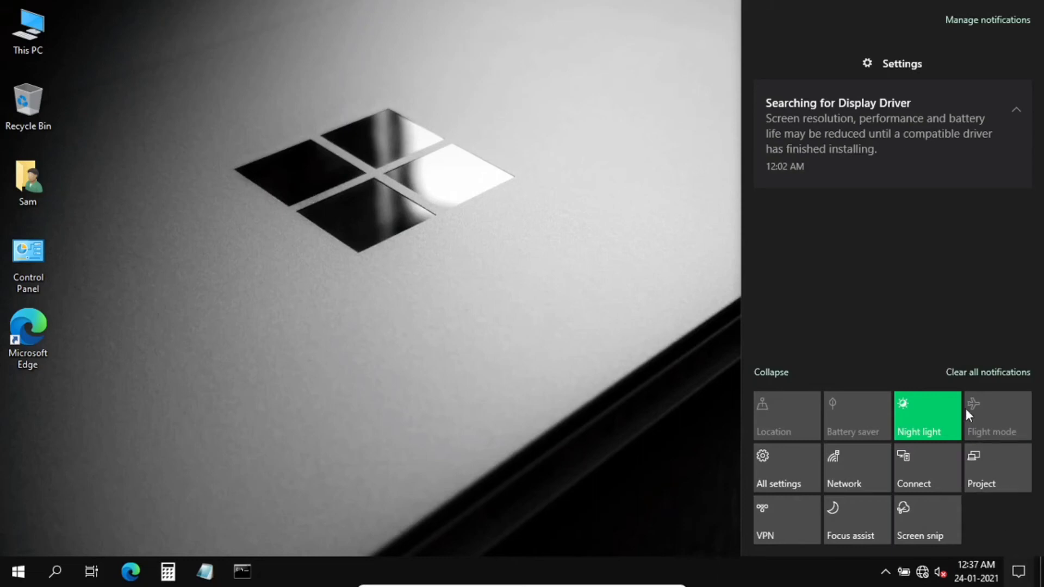
{"action": "left_click", "coordinate": [983, 24]}
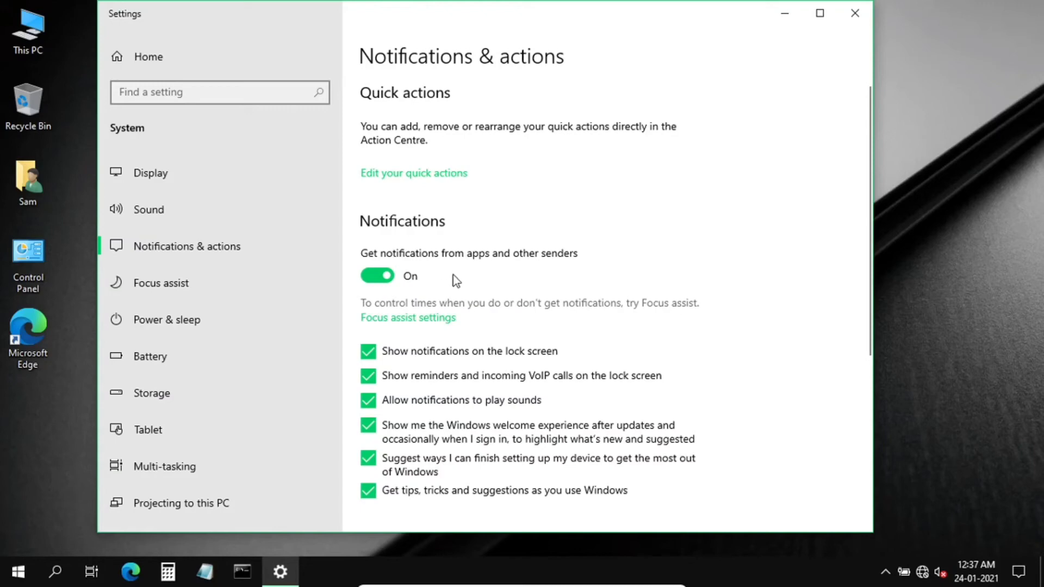
{"action": "scroll", "coordinate": [477, 281], "scroll_direction": "down", "scroll_amount": 5}
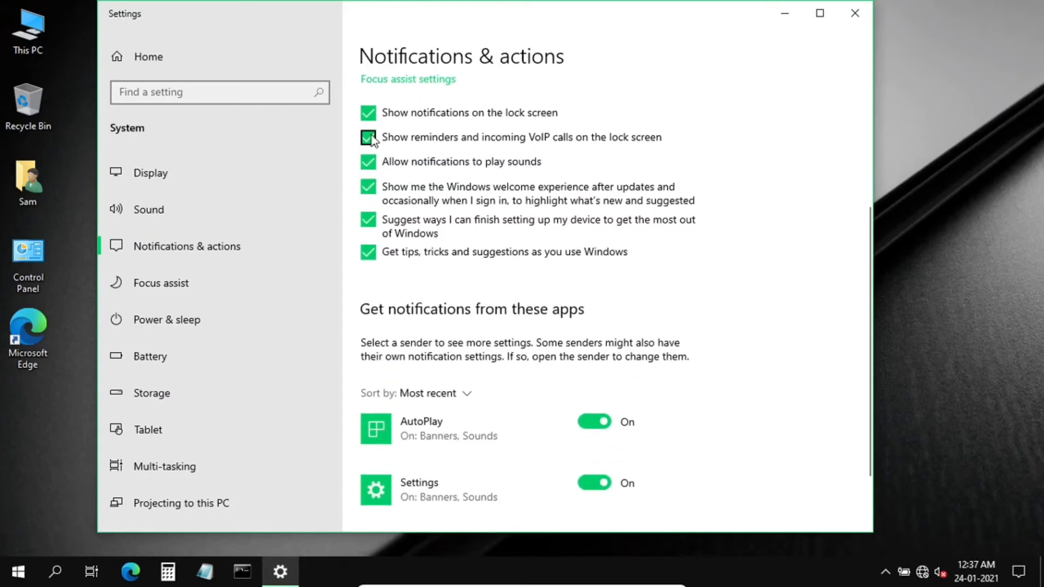
{"action": "left_click", "coordinate": [370, 117]}
{"action": "left_click", "coordinate": [368, 187]}
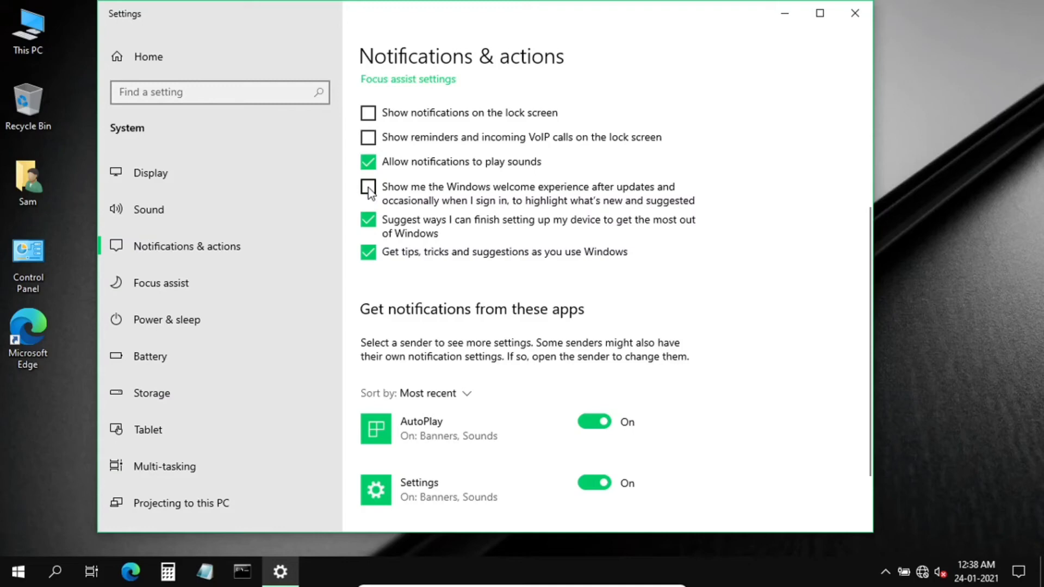
{"action": "left_click", "coordinate": [368, 221]}
{"action": "left_click", "coordinate": [368, 253]}
{"action": "scroll", "coordinate": [412, 281], "scroll_direction": "down", "scroll_amount": 1}
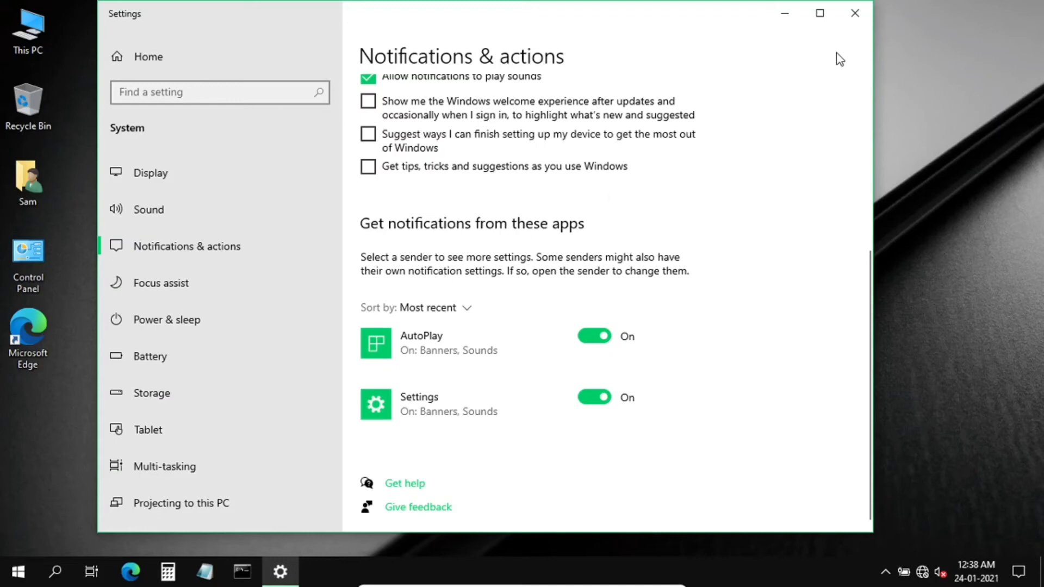
{"action": "left_click", "coordinate": [854, 20]}
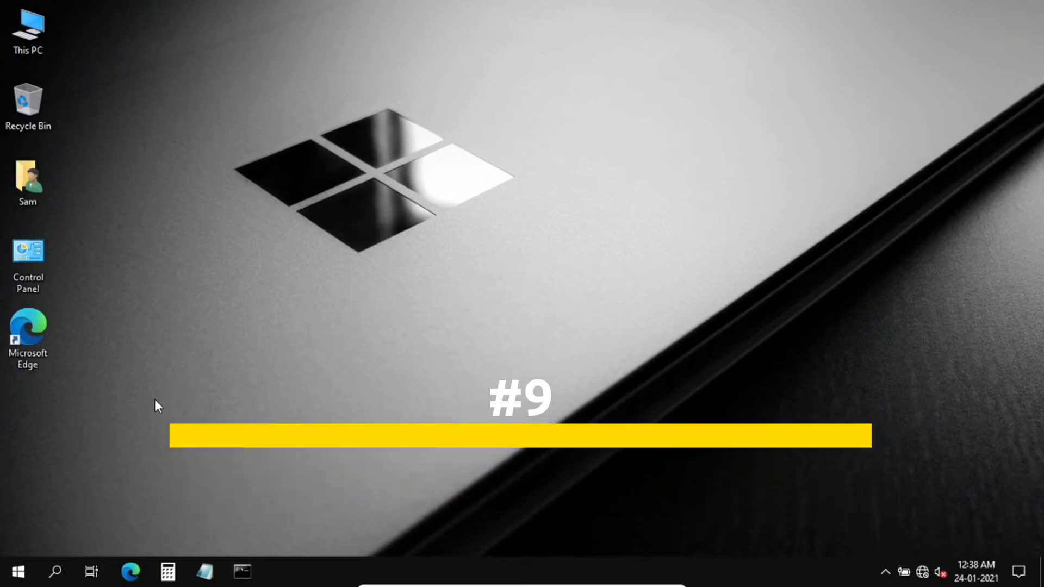
- In the system tablet settings, choose Never use tablet mode for sign-in and return to the Windows Settings home page
{"action": "left_click", "coordinate": [18, 570]}
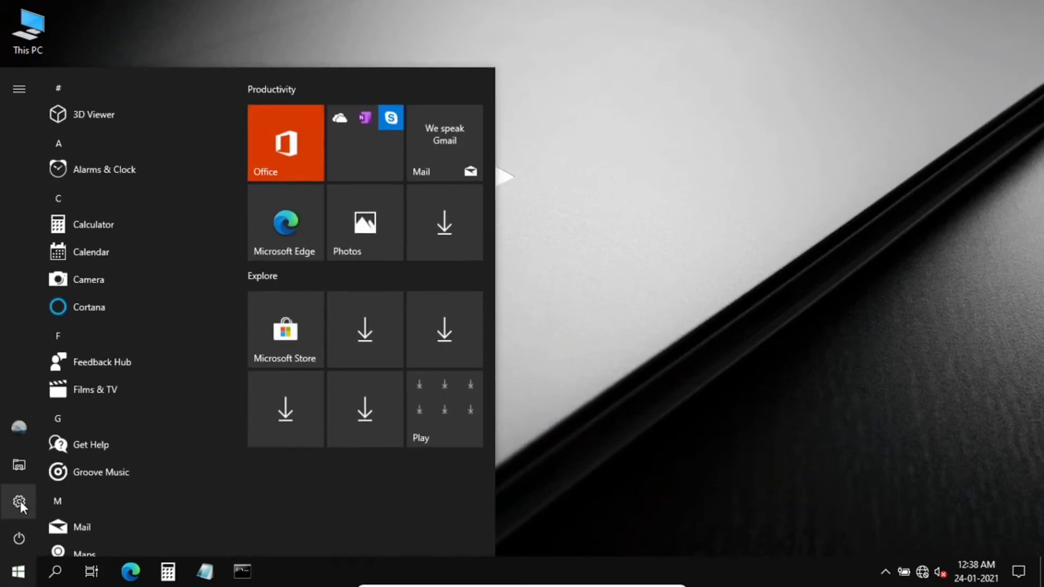
{"action": "left_click", "coordinate": [22, 503]}
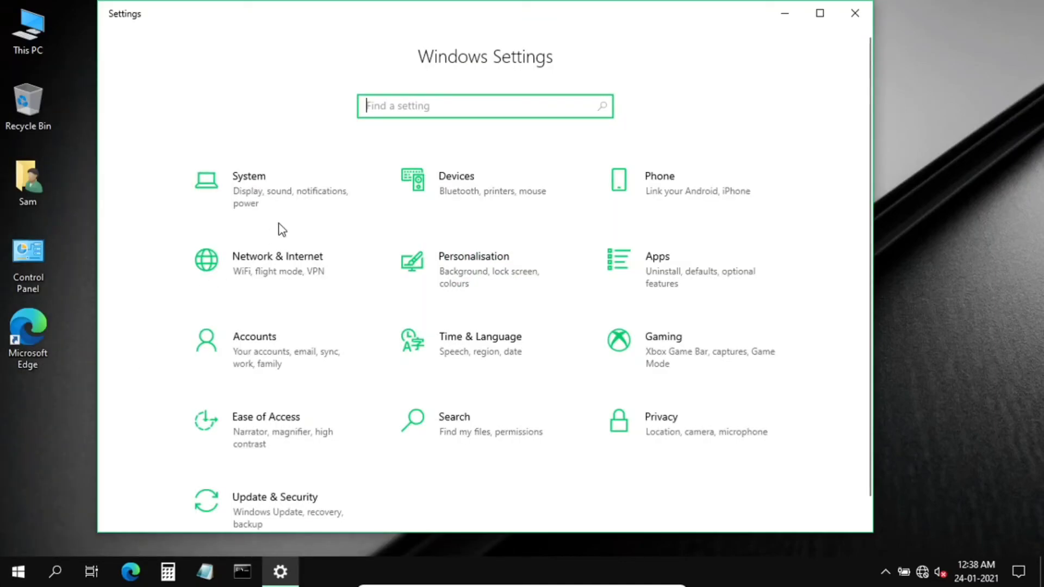
{"action": "left_click", "coordinate": [272, 202]}
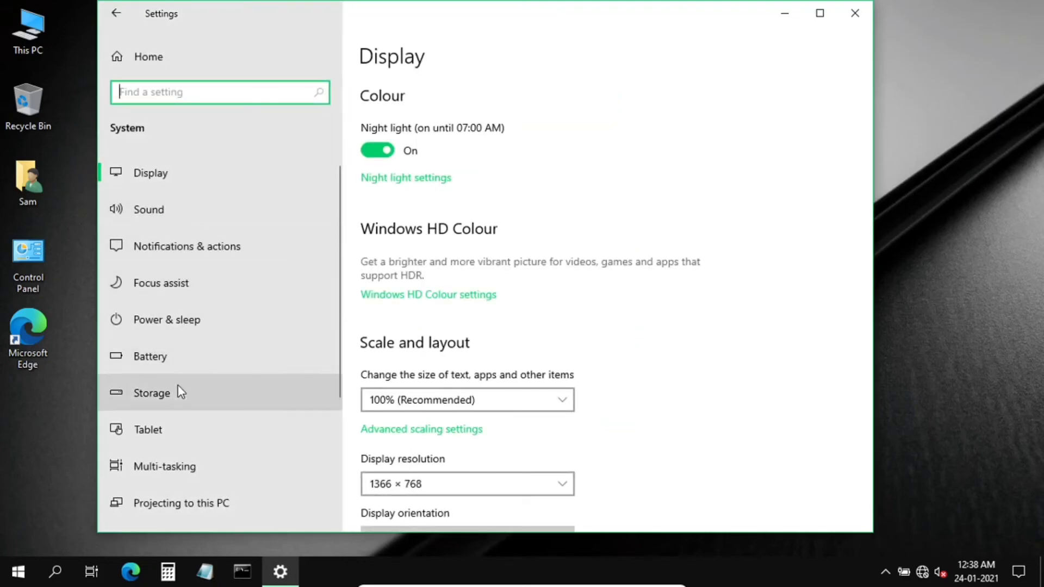
{"action": "left_click", "coordinate": [180, 432]}
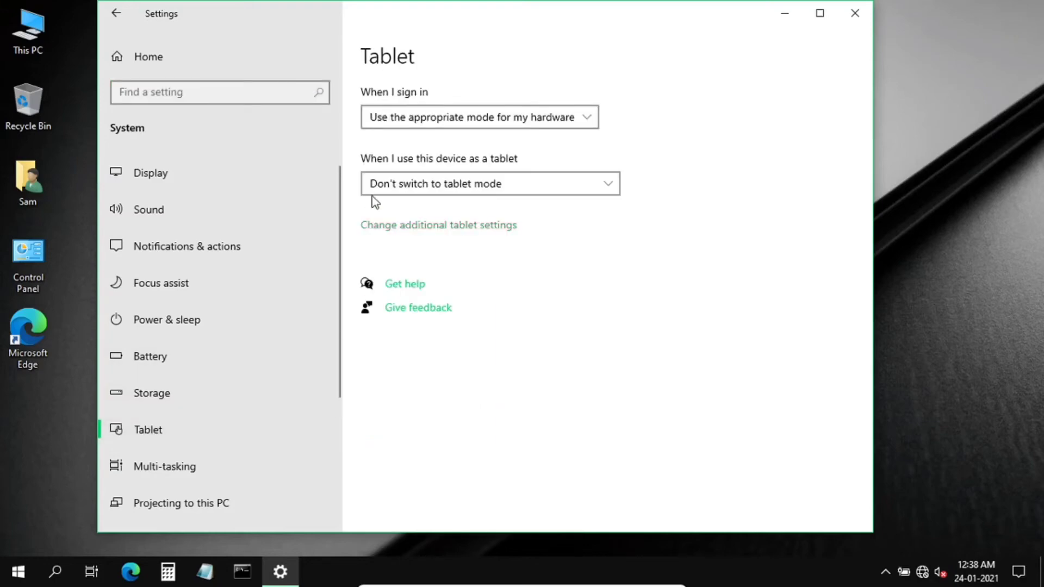
{"action": "left_click", "coordinate": [413, 126]}
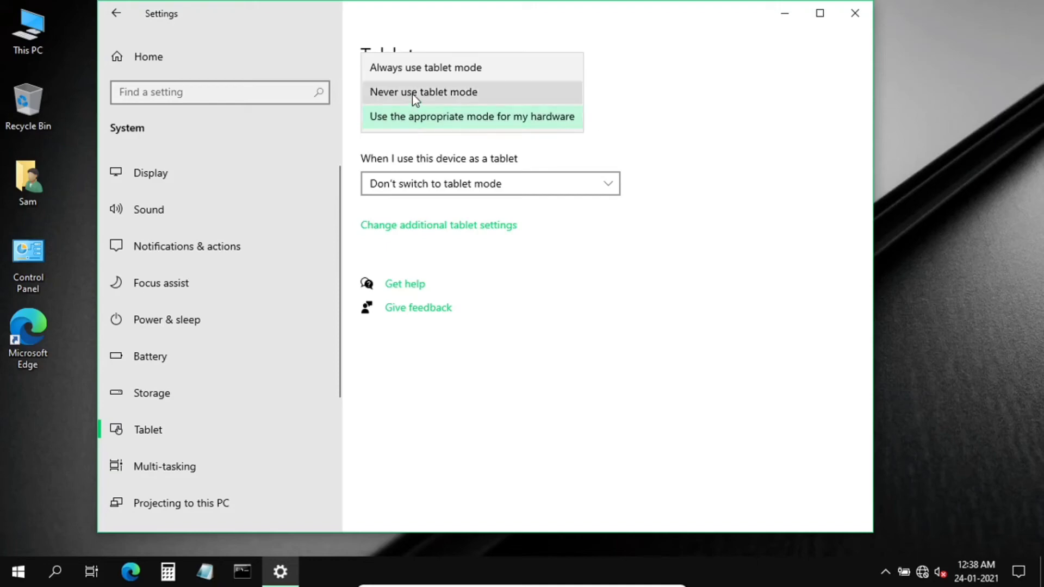
{"action": "left_click", "coordinate": [415, 95]}
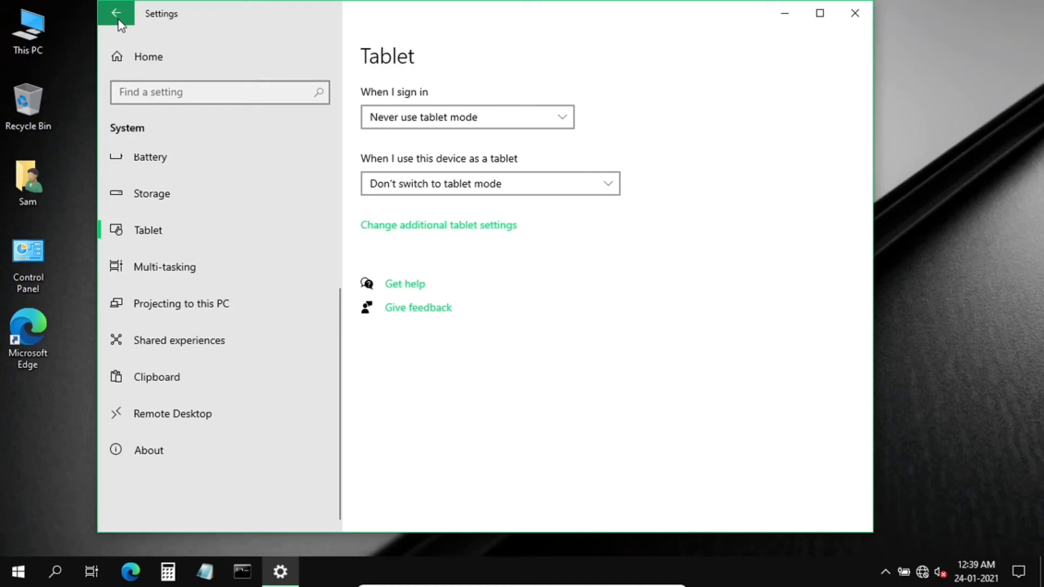
{"action": "left_click", "coordinate": [117, 17]}
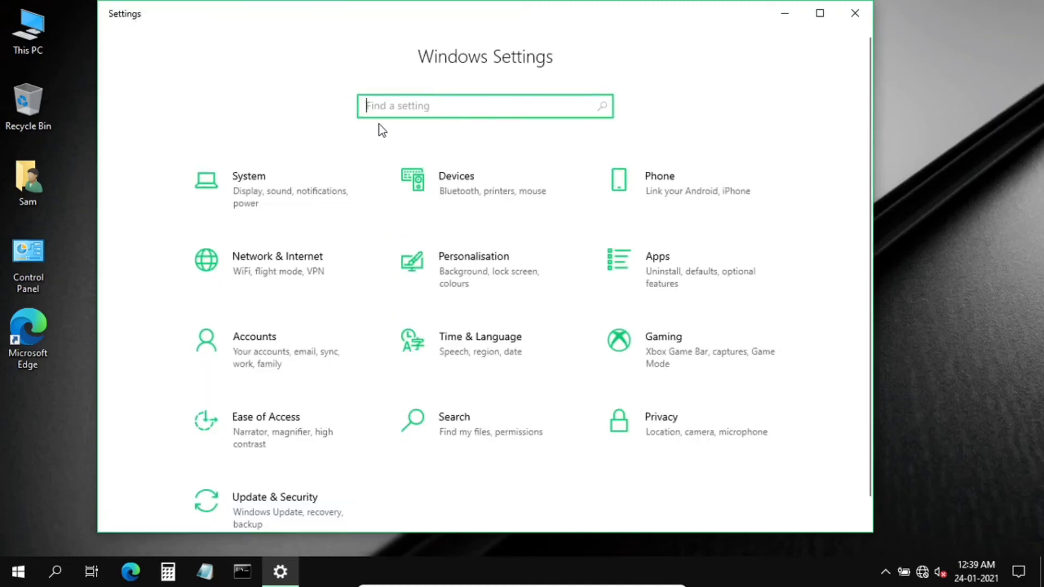
- Search the settings for "back", open the Background apps page and turn off letting apps run in the background
{"action": "type", "text": "bac"}
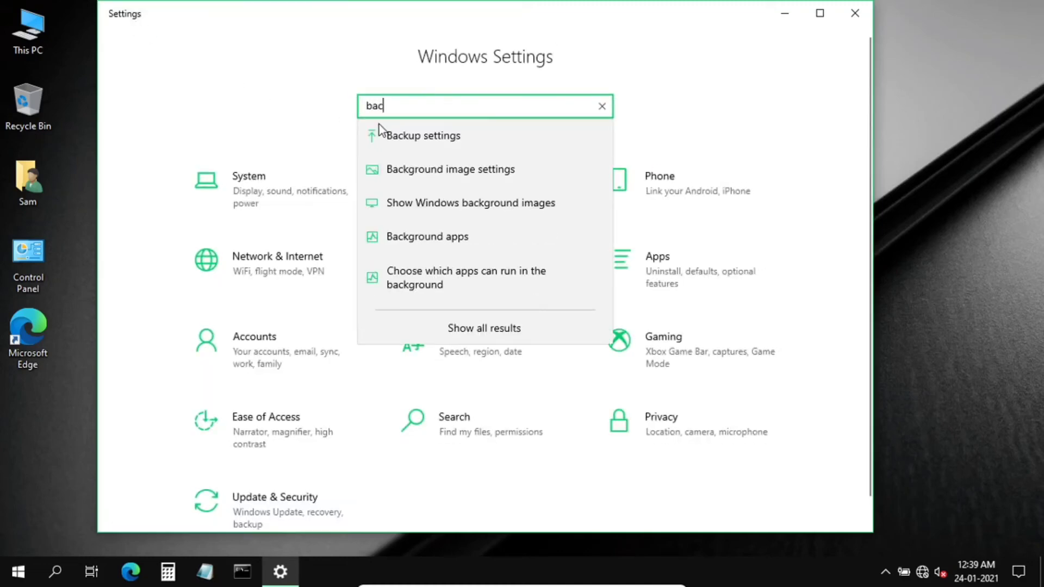
{"action": "type", "text": "k"}
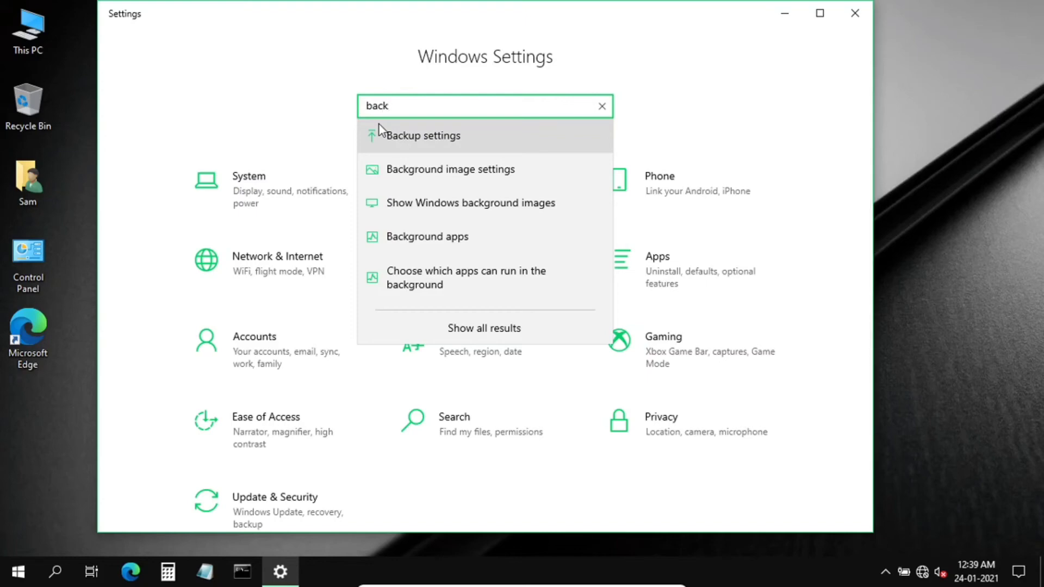
{"action": "left_click", "coordinate": [413, 240]}
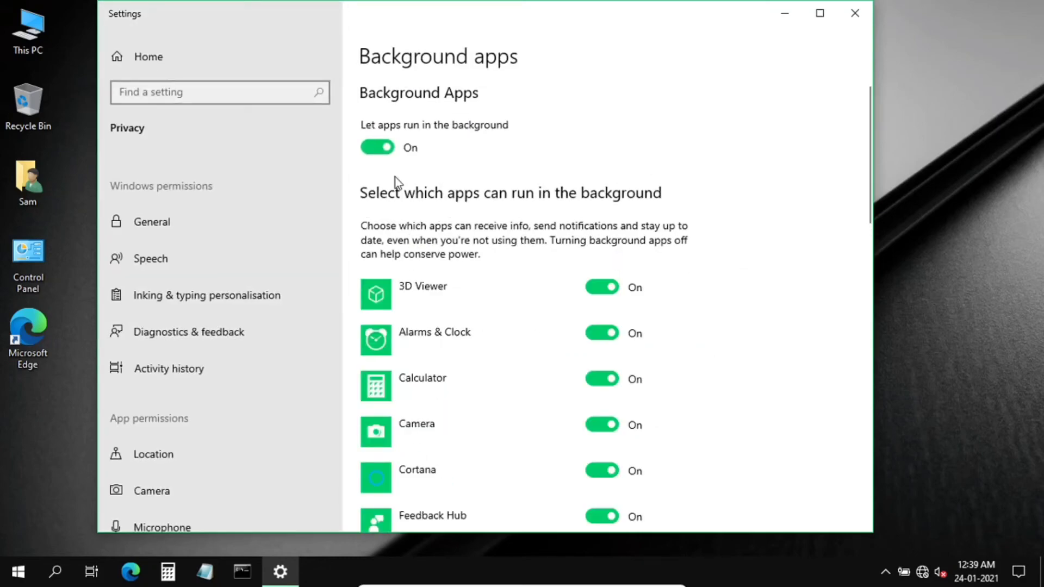
{"action": "left_click", "coordinate": [376, 148]}
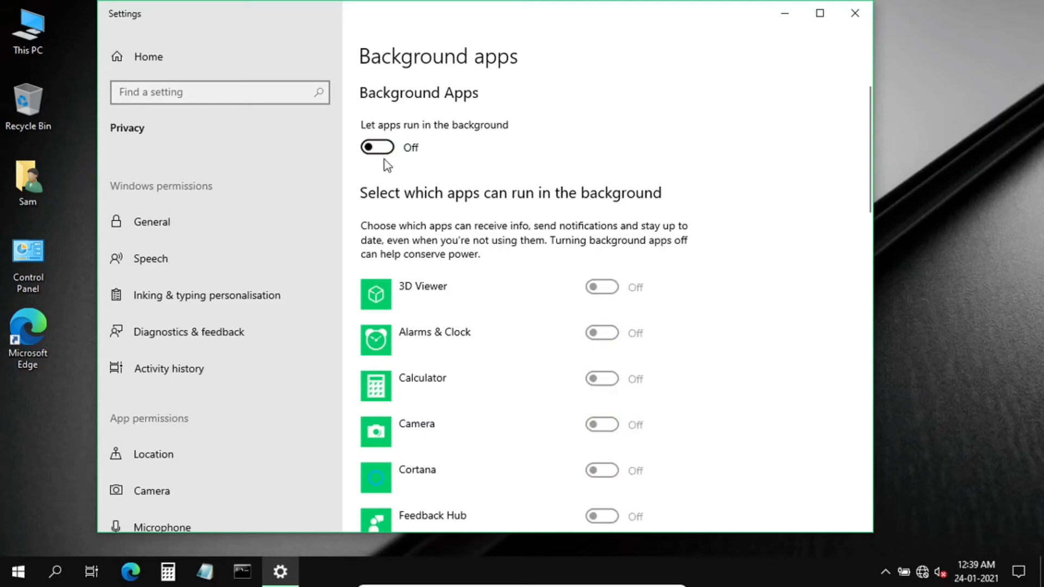
{"action": "scroll", "coordinate": [426, 191], "scroll_direction": "down", "scroll_amount": 5}
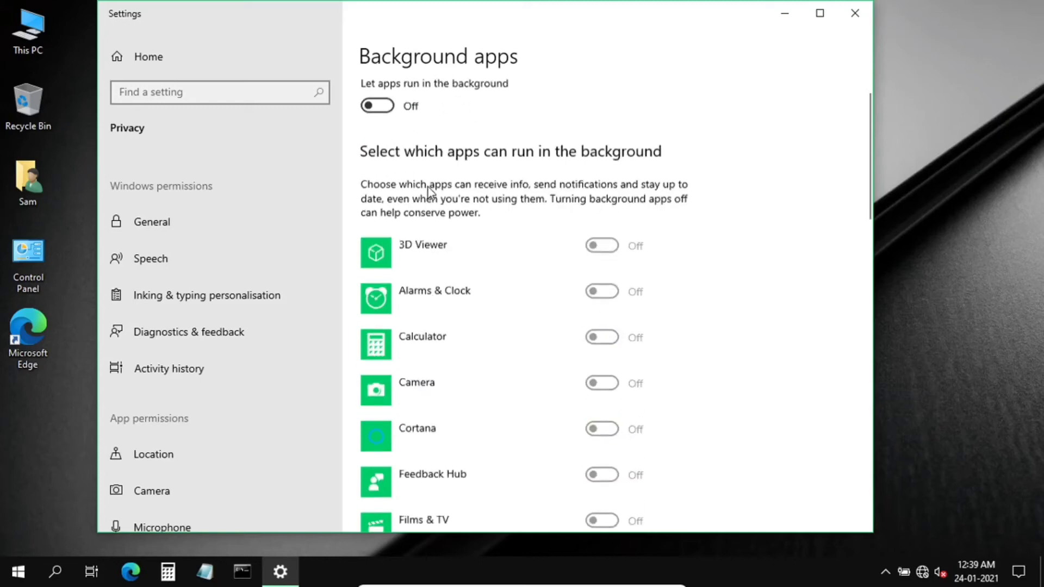
{"action": "scroll", "coordinate": [429, 192], "scroll_direction": "down", "scroll_amount": 1}
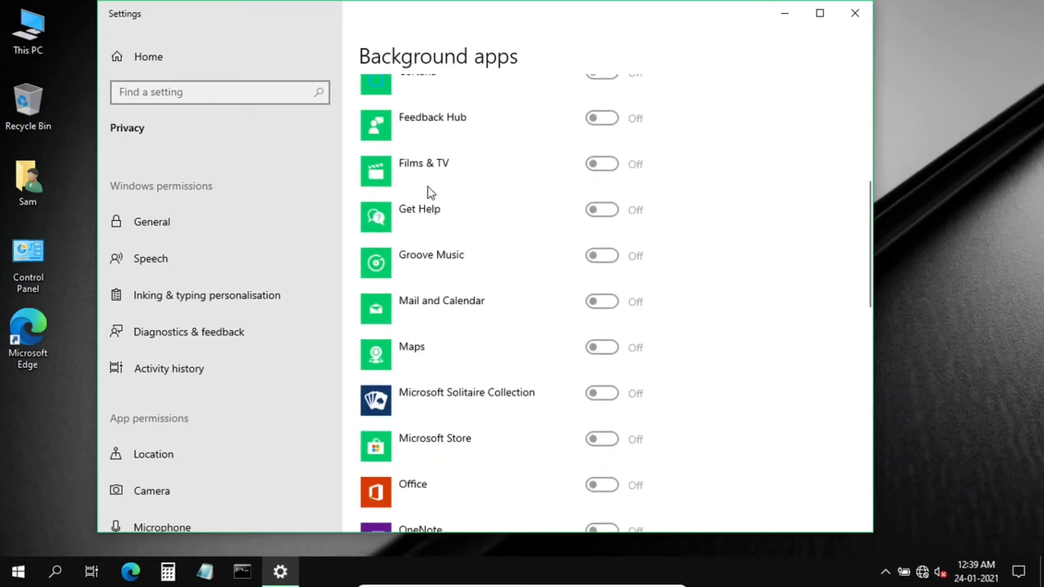
{"action": "scroll", "coordinate": [428, 192], "scroll_direction": "up", "scroll_amount": 6}
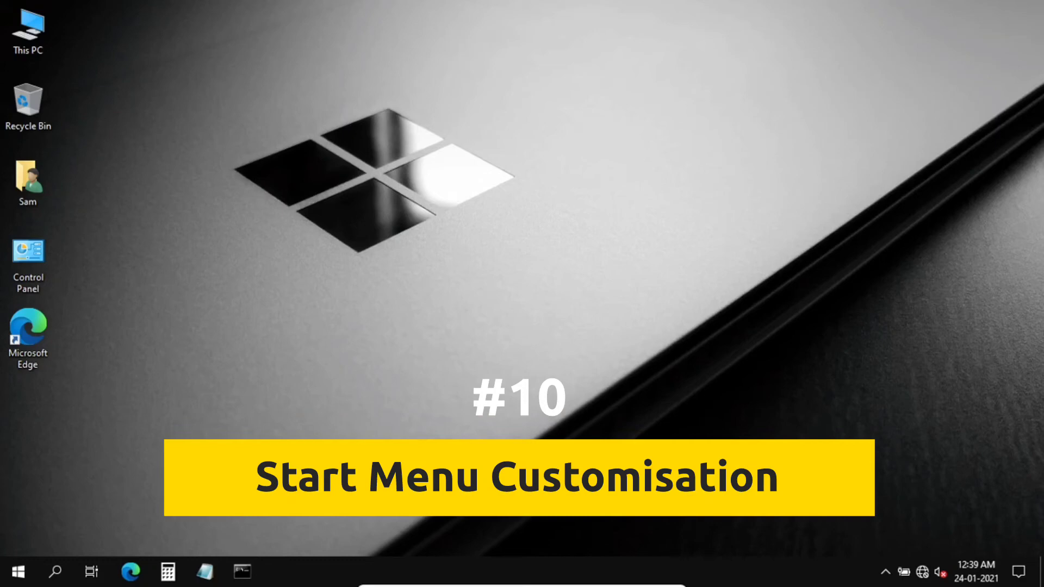
- Unpin all tiles in the Start menu's Explore group, including the Play folder and Microsoft Store
{"action": "left_click", "coordinate": [22, 573]}
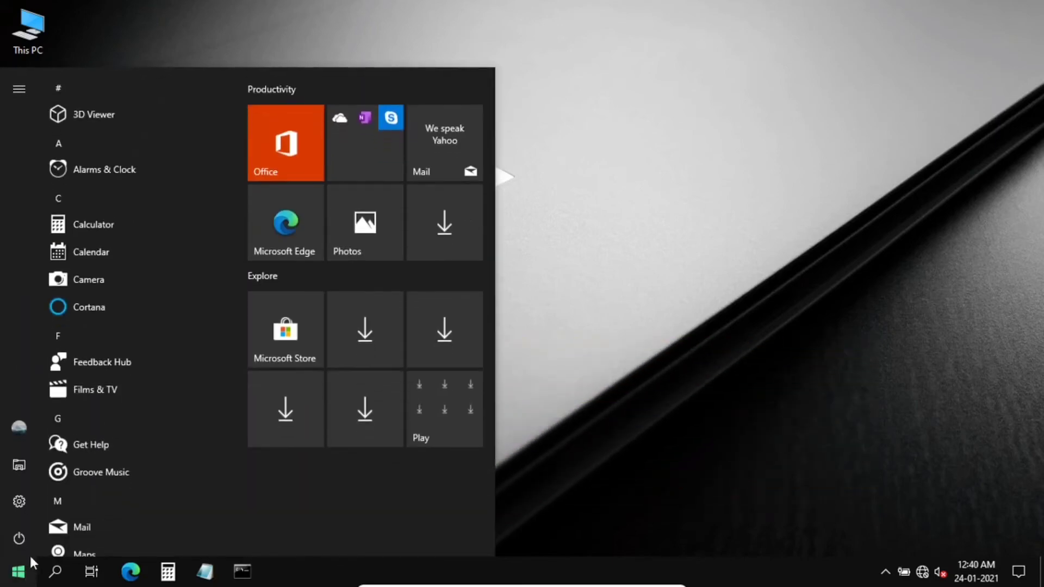
{"action": "right_click", "coordinate": [304, 411]}
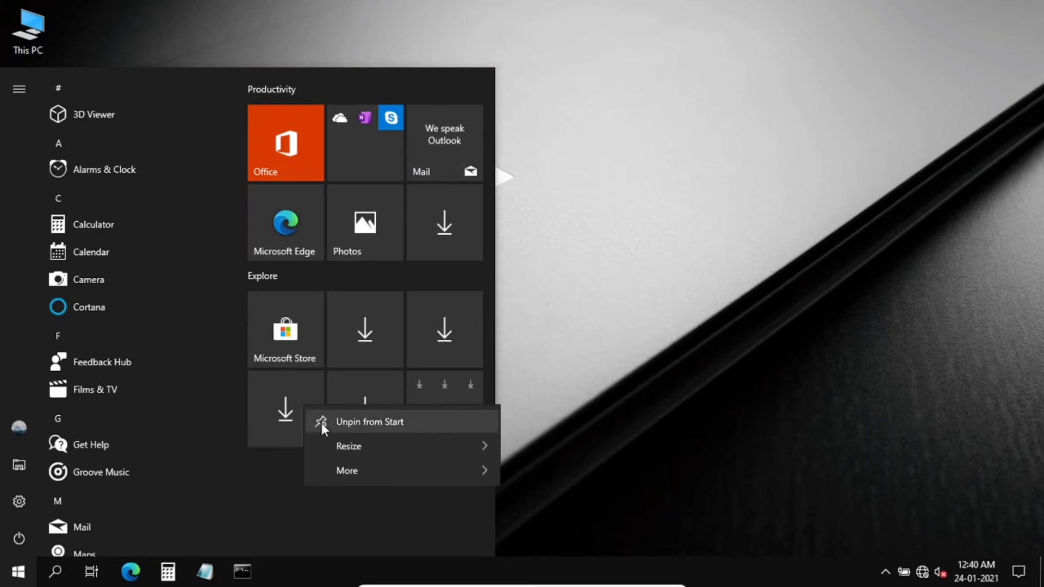
{"action": "left_click", "coordinate": [321, 422]}
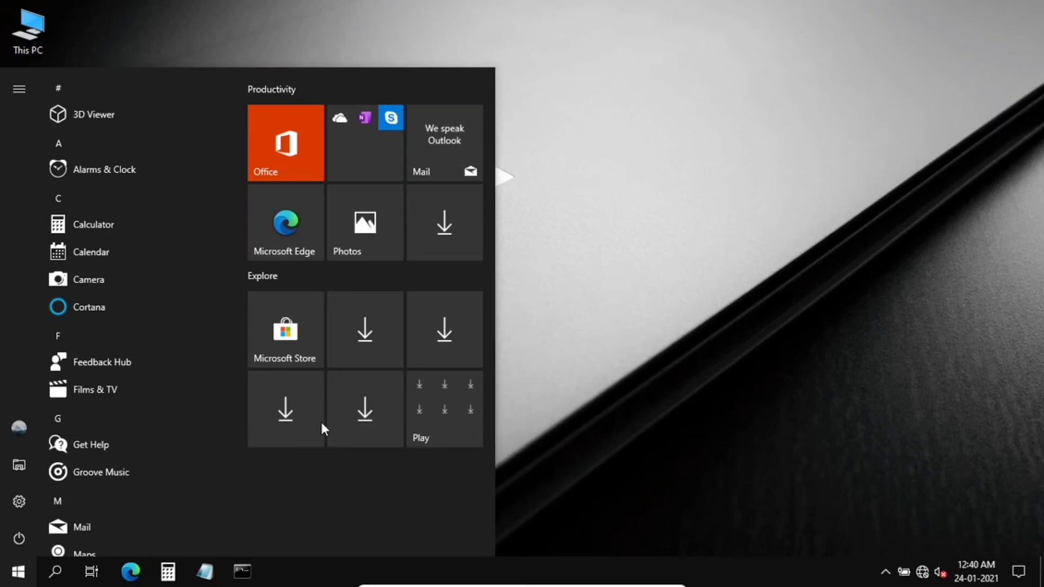
{"action": "right_click", "coordinate": [368, 408]}
{"action": "left_click", "coordinate": [390, 423]}
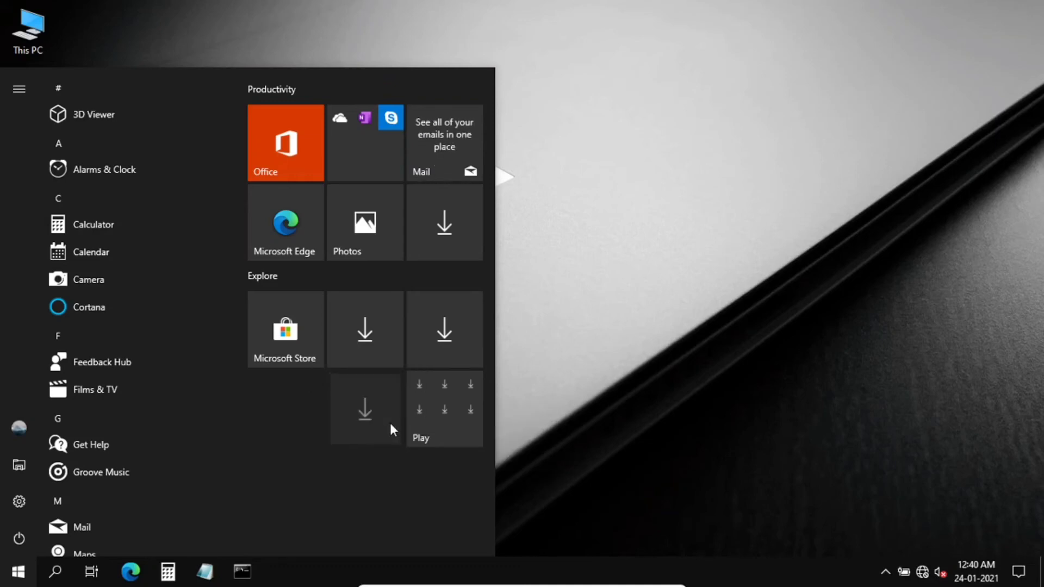
{"action": "right_click", "coordinate": [420, 388]}
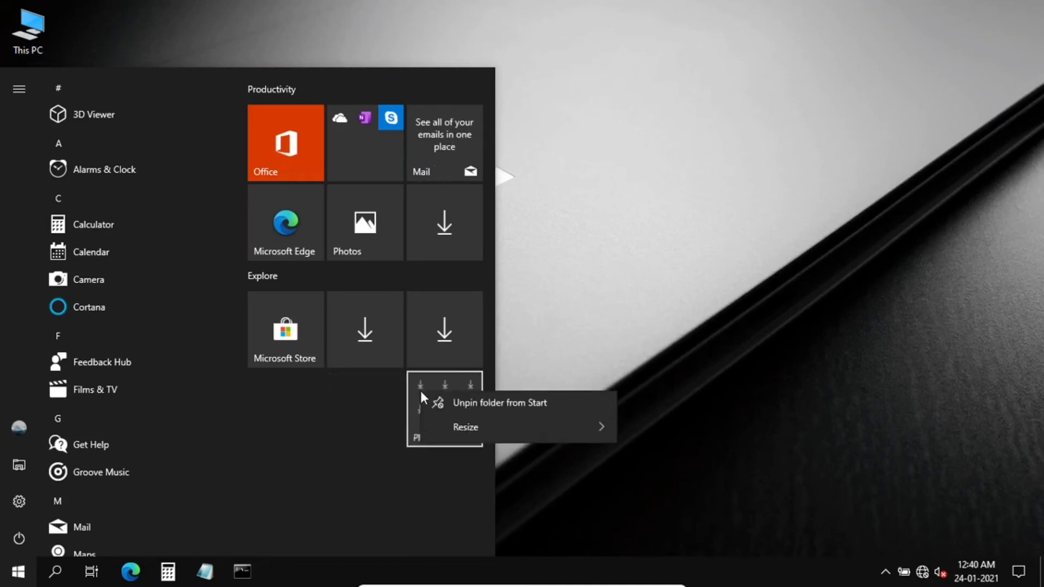
{"action": "left_click", "coordinate": [446, 403]}
{"action": "right_click", "coordinate": [437, 347]}
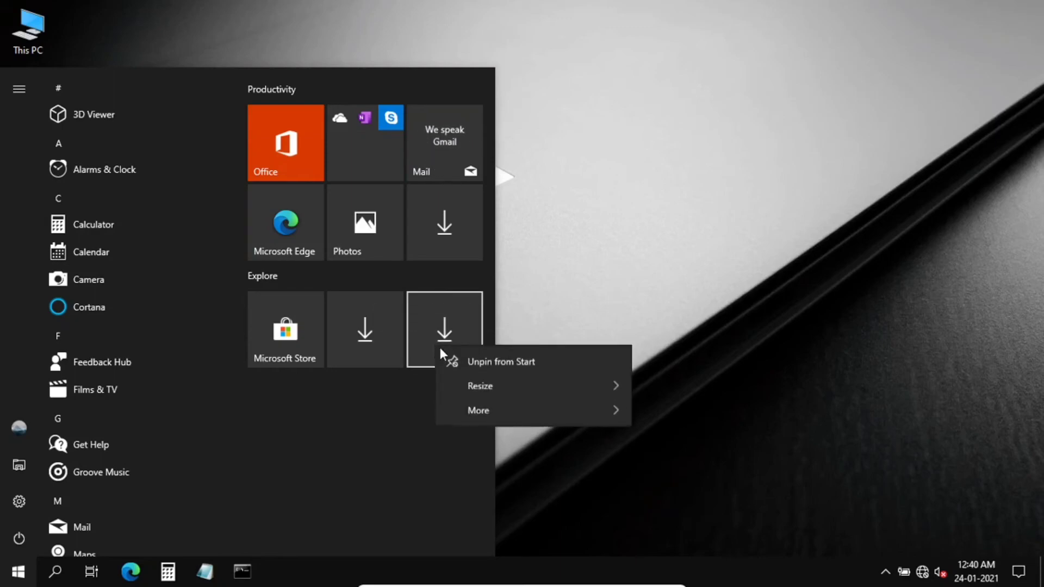
{"action": "left_click", "coordinate": [465, 361]}
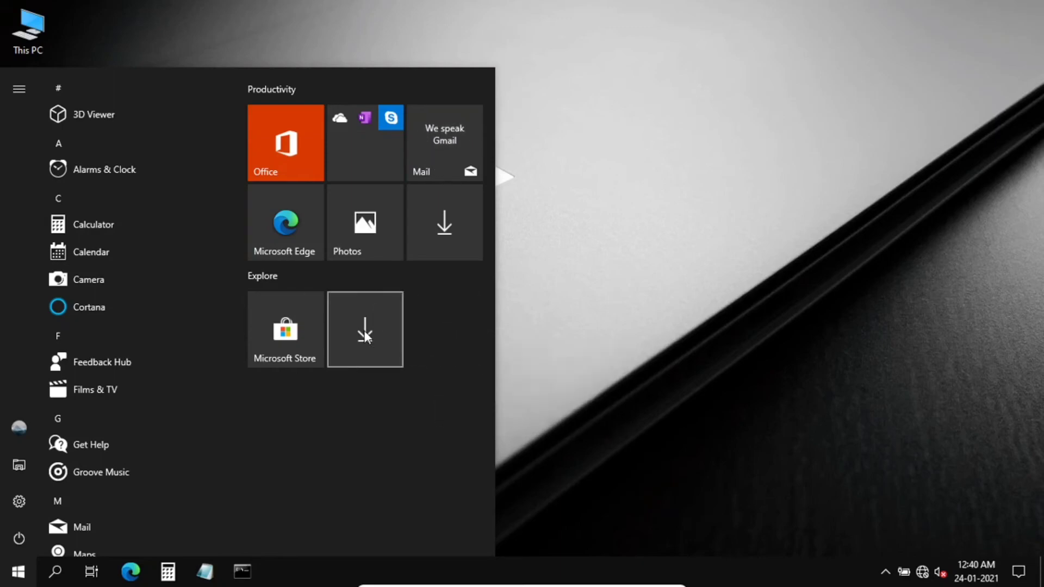
{"action": "right_click", "coordinate": [364, 331]}
{"action": "left_click", "coordinate": [395, 349]}
{"action": "right_click", "coordinate": [297, 334]}
{"action": "left_click", "coordinate": [326, 344]}
- Unpin all tiles in the Start menu's Productivity group, including Microsoft Edge, Photos, Mail and Office
{"action": "right_click", "coordinate": [285, 226]}
{"action": "left_click", "coordinate": [327, 240]}
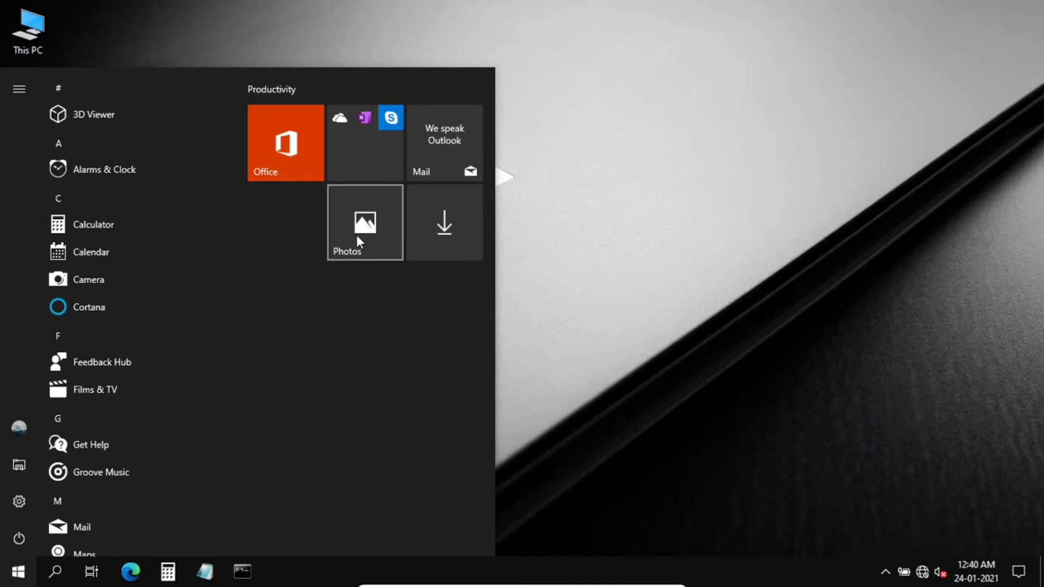
{"action": "right_click", "coordinate": [427, 238]}
{"action": "left_click", "coordinate": [450, 246]}
{"action": "right_click", "coordinate": [444, 159]}
{"action": "left_click", "coordinate": [459, 169]}
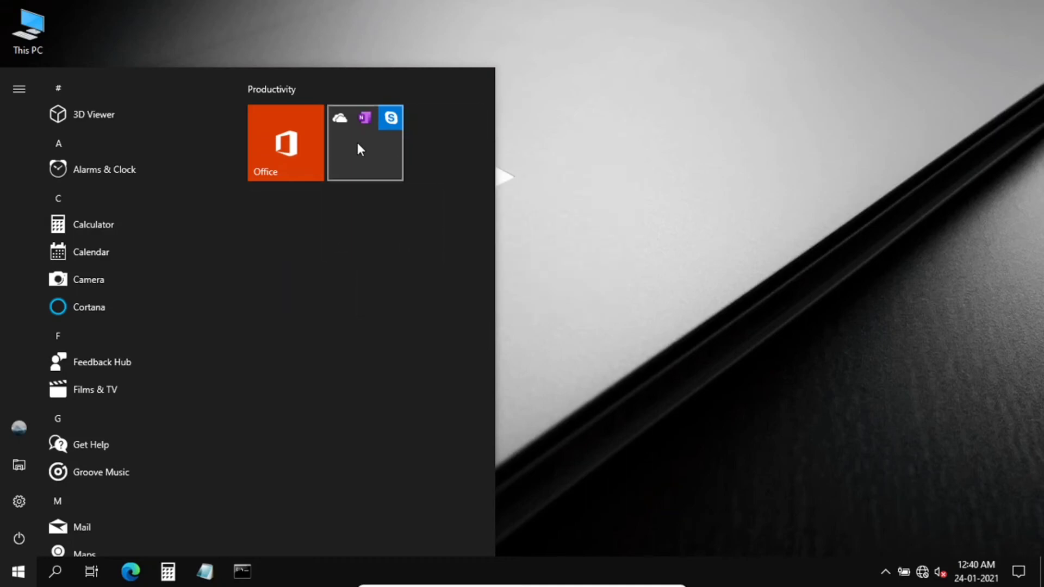
{"action": "right_click", "coordinate": [357, 142]}
{"action": "left_click", "coordinate": [435, 159]}
{"action": "right_click", "coordinate": [288, 136]}
{"action": "left_click", "coordinate": [327, 151]}
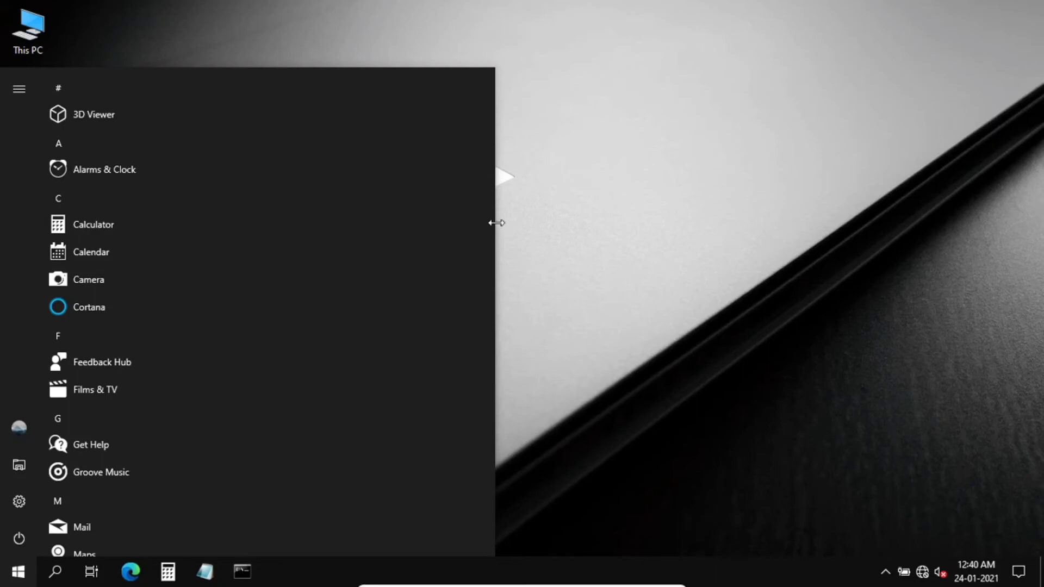
- Narrow the Start menu to only the app list column, look through the list and close the menu
{"action": "left_click_drag", "start_coordinate": [496, 223], "coordinate": [178, 233]}
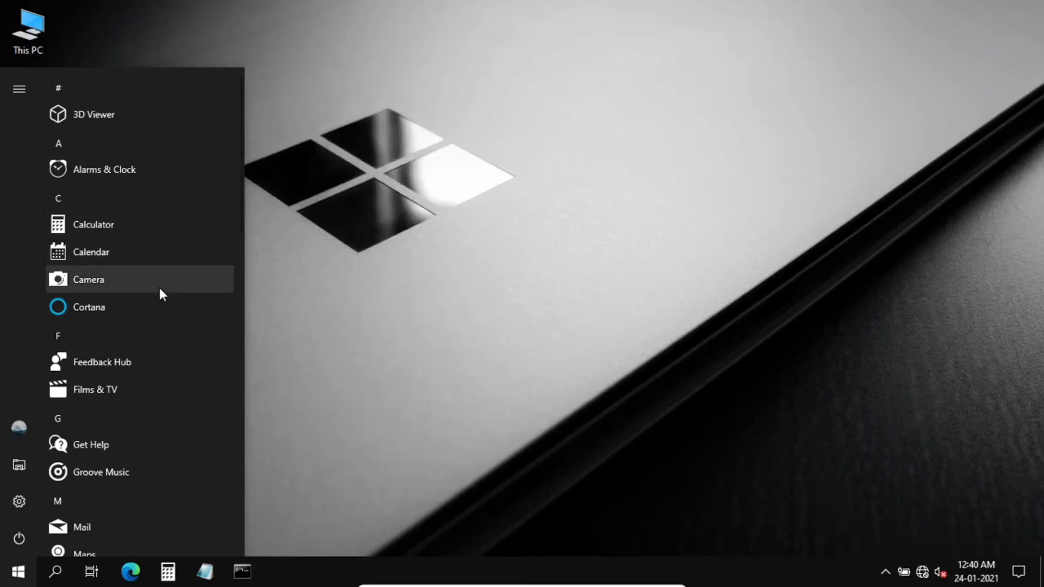
{"action": "scroll", "coordinate": [158, 288], "scroll_direction": "down", "scroll_amount": 5}
{"action": "scroll", "coordinate": [159, 288], "scroll_direction": "up", "scroll_amount": 6}
{"action": "left_click", "coordinate": [294, 279]}
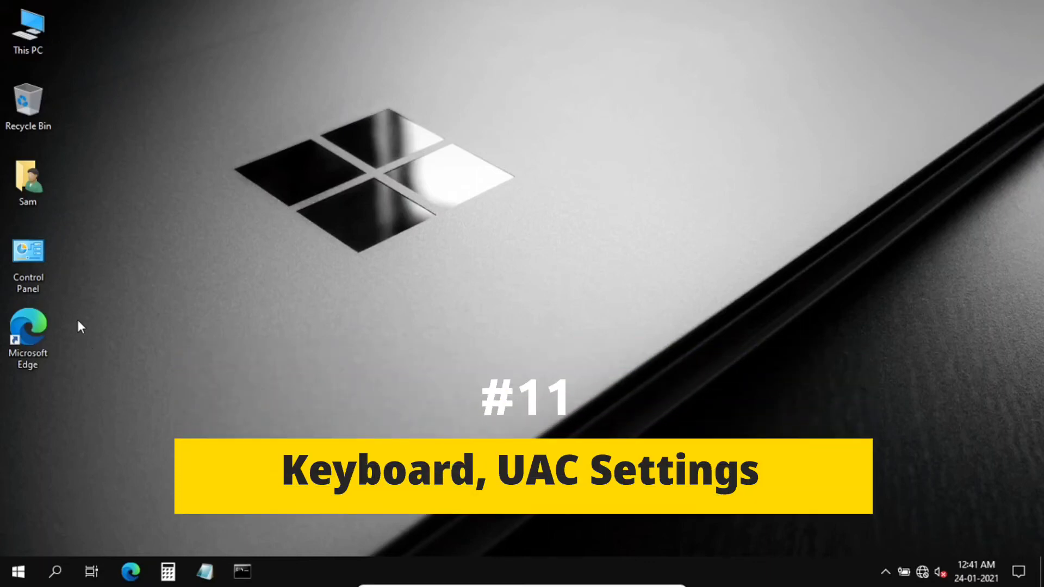
- Open the Control Panel from the desktop and change its view to Large icons
{"action": "double_click", "coordinate": [34, 272]}
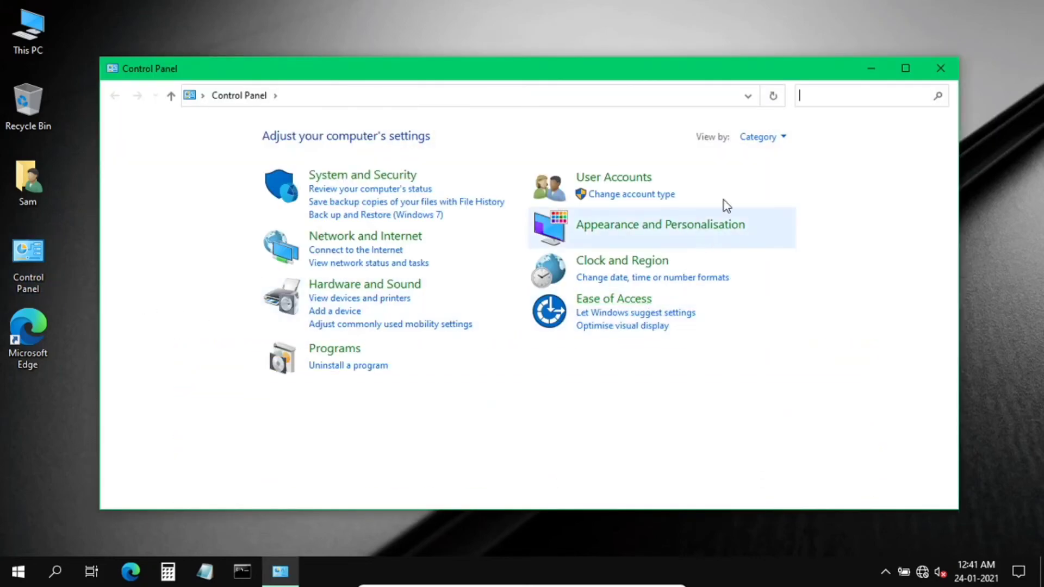
{"action": "left_click", "coordinate": [765, 134]}
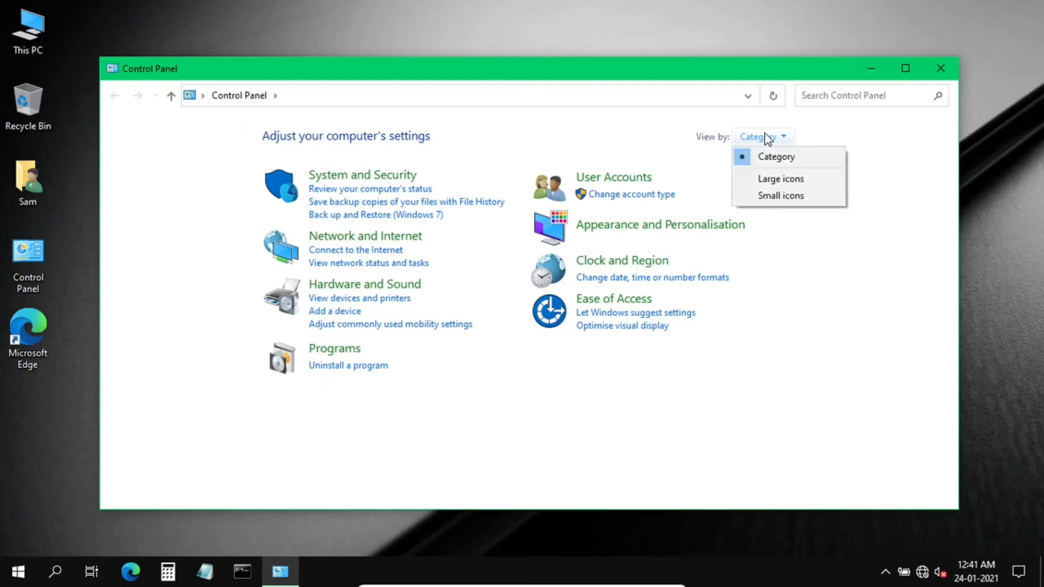
{"action": "left_click", "coordinate": [765, 178]}
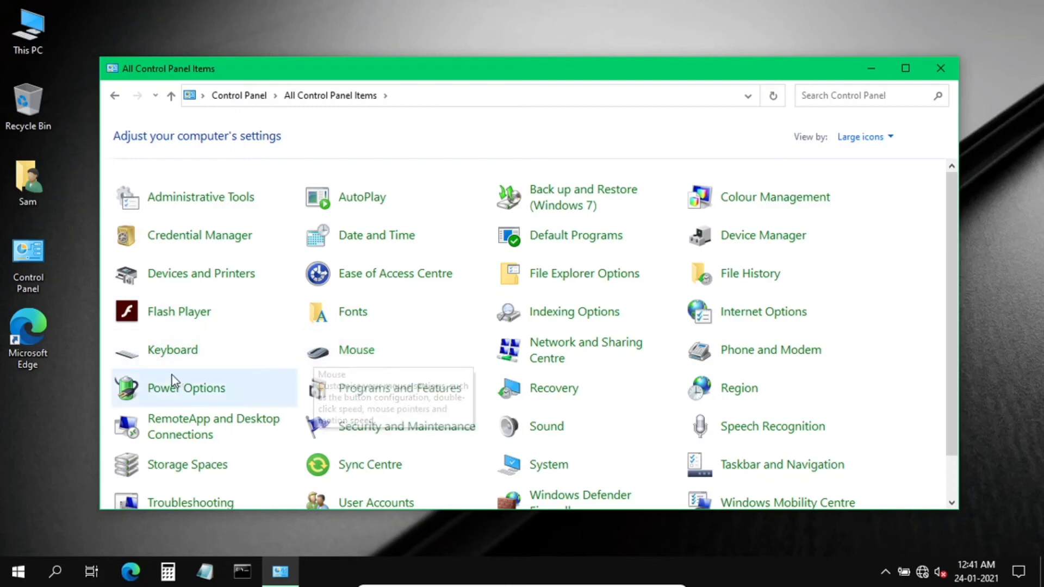
- In the Keyboard properties, set the repeat delay to the shortest level, apply it and close the dialog
{"action": "left_click", "coordinate": [170, 354]}
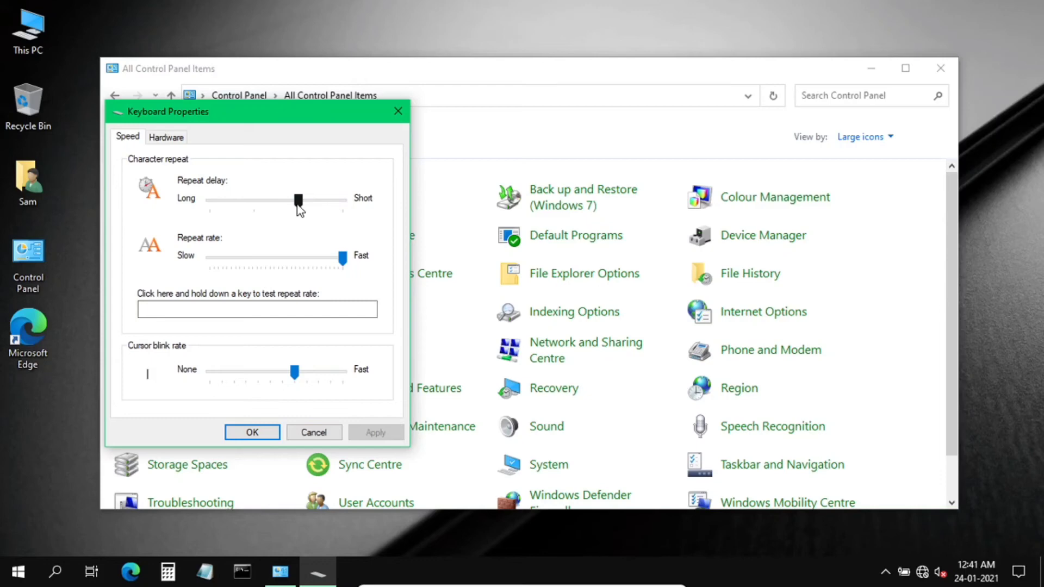
{"action": "left_click_drag", "start_coordinate": [297, 205], "coordinate": [361, 207]}
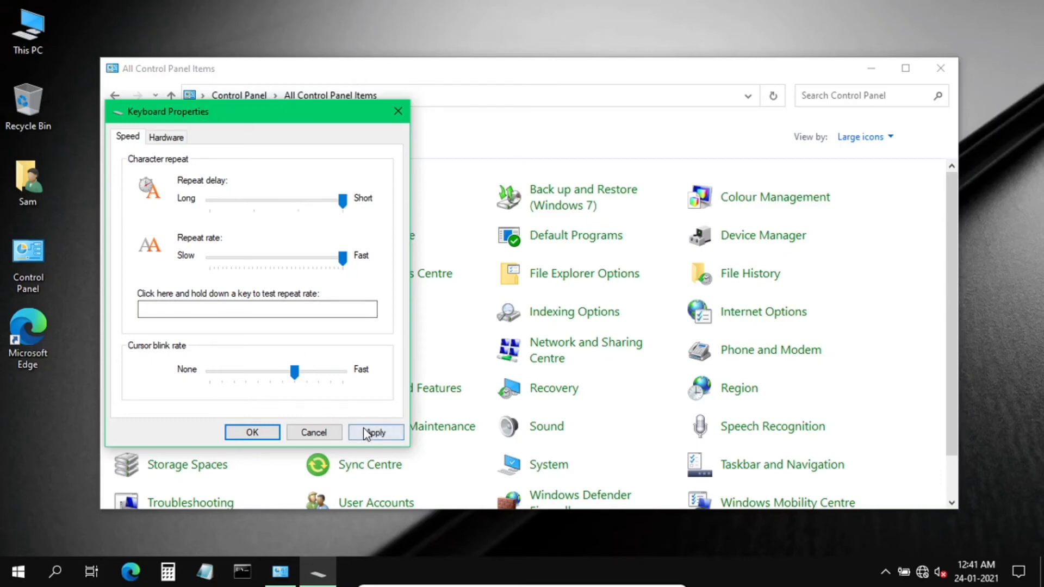
{"action": "left_click", "coordinate": [366, 434]}
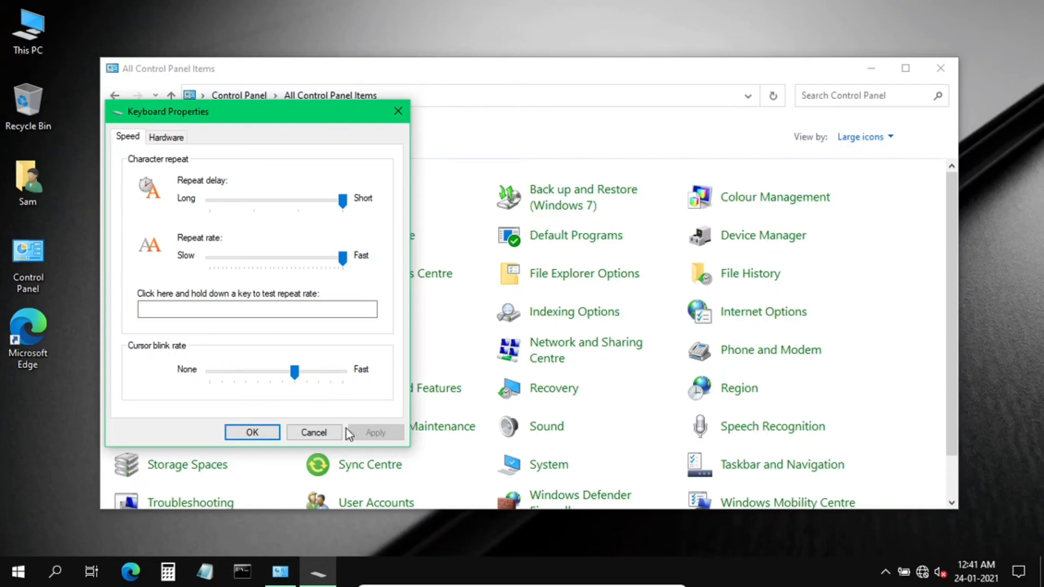
{"action": "left_click", "coordinate": [253, 433]}
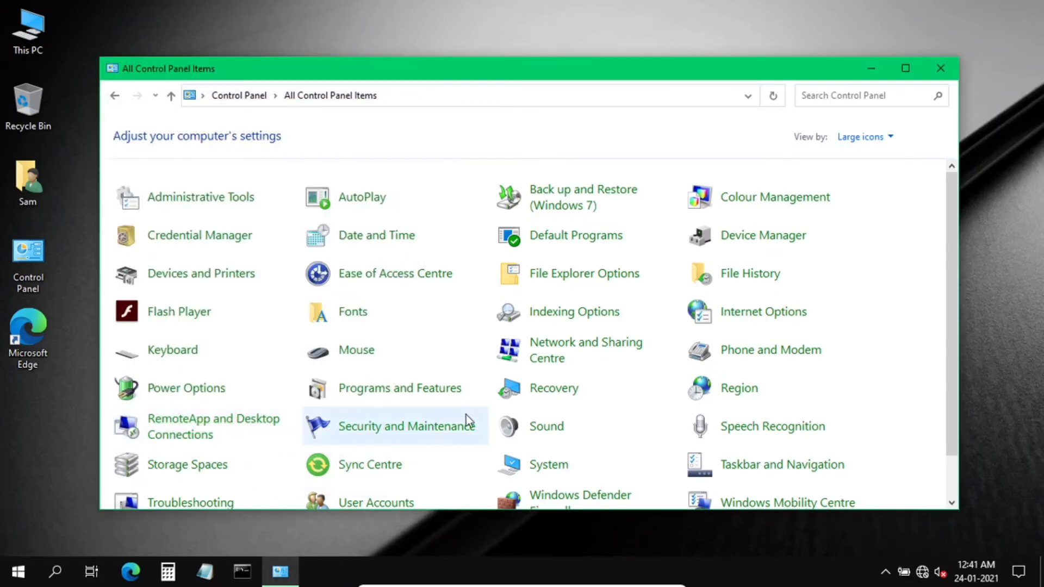
- In the User Accounts settings, set User Account Control to Never notify and approve the change
{"action": "scroll", "coordinate": [582, 419], "scroll_direction": "down", "scroll_amount": 1}
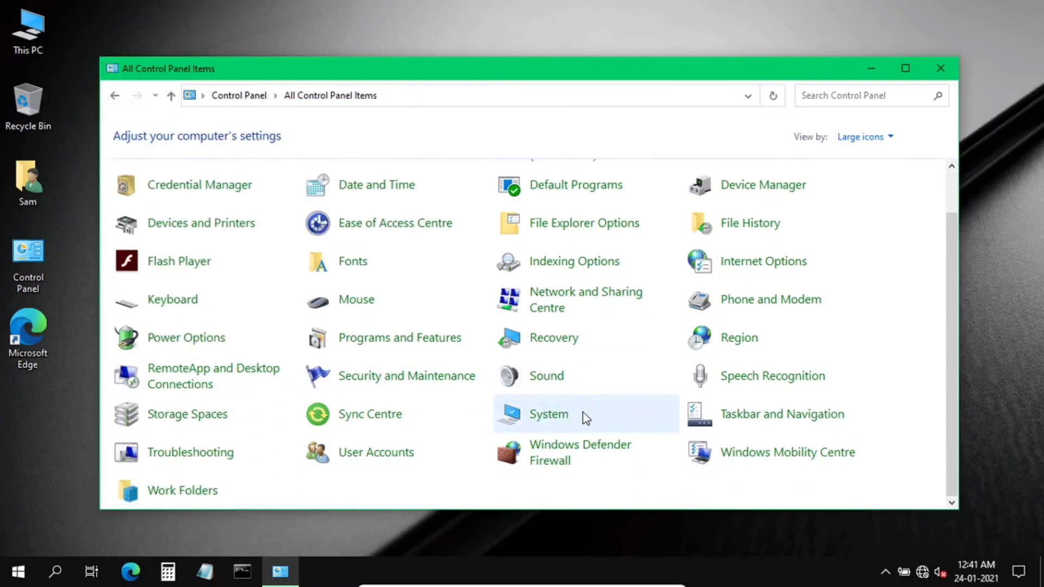
{"action": "left_click", "coordinate": [372, 453]}
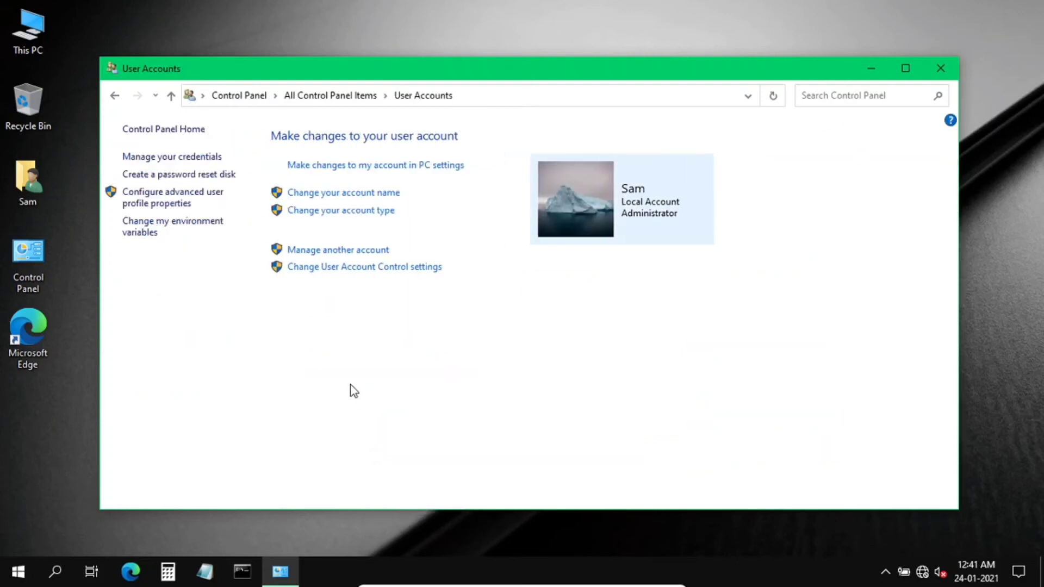
{"action": "left_click", "coordinate": [323, 269]}
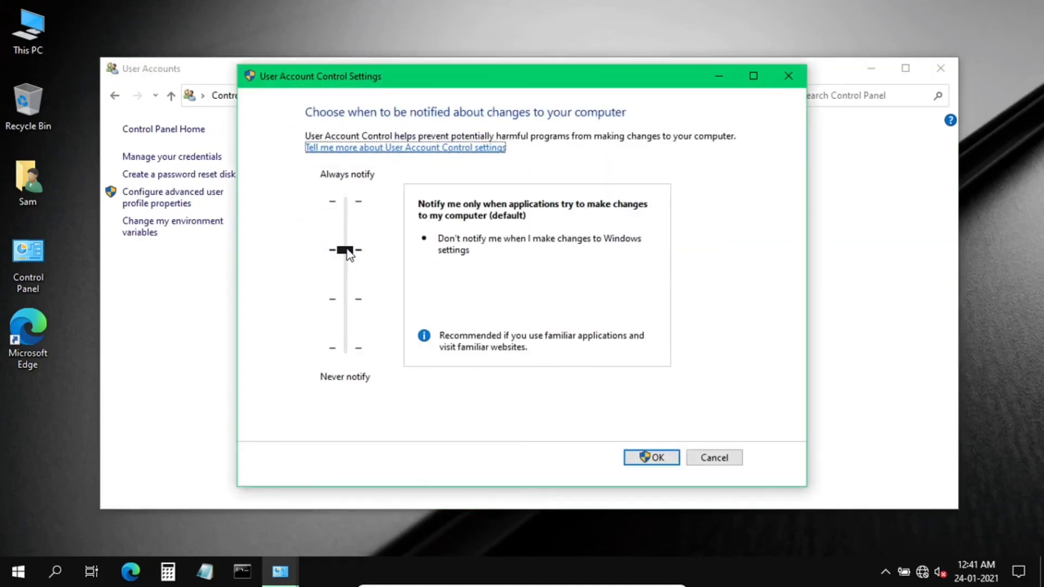
{"action": "left_click_drag", "start_coordinate": [348, 253], "coordinate": [340, 372]}
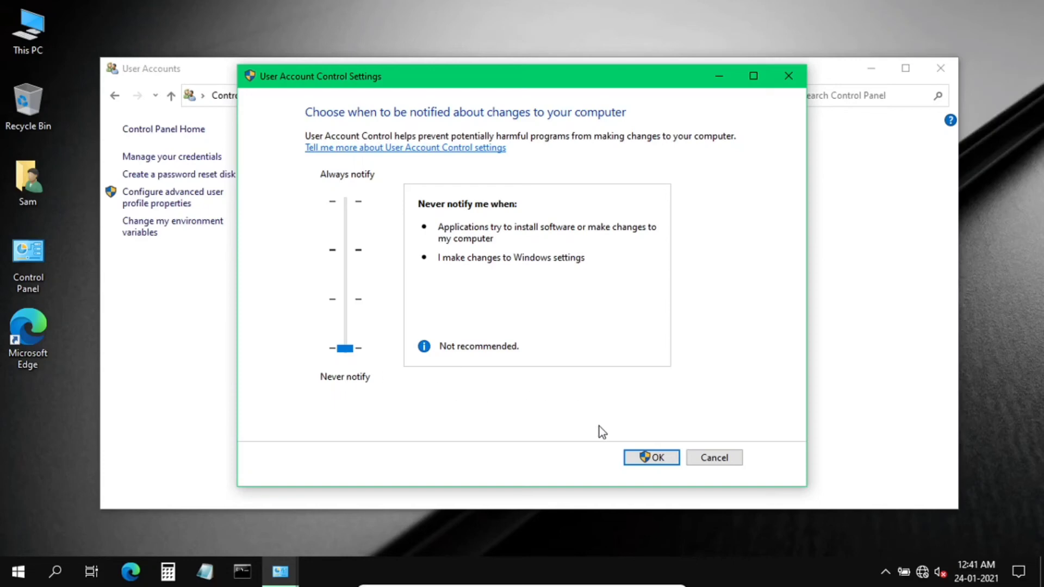
{"action": "left_click", "coordinate": [640, 458]}
{"action": "left_click", "coordinate": [446, 381]}
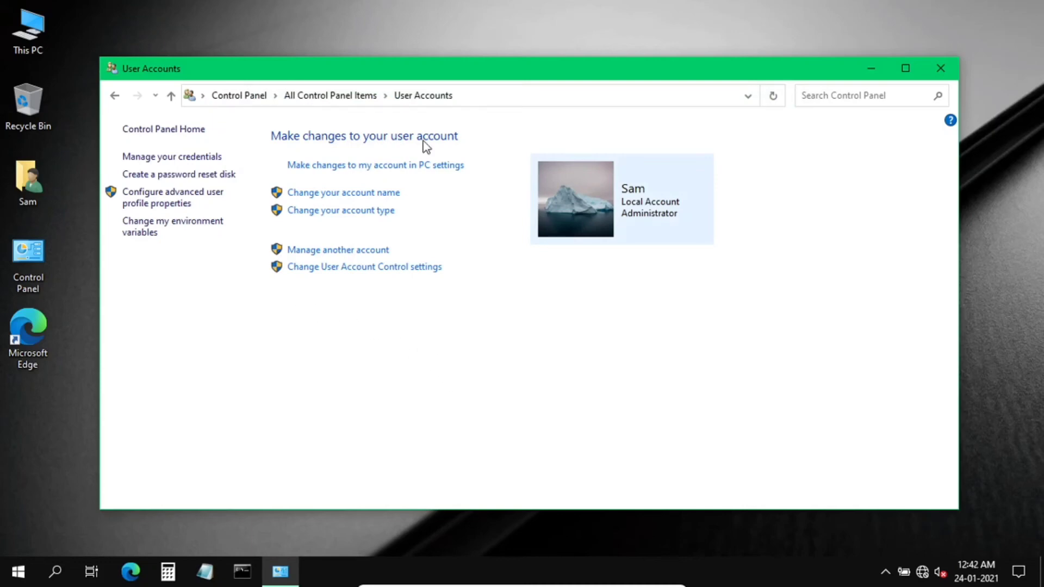
- Return to All Control Panel Items, look over the list and close the Control Panel
{"action": "left_click", "coordinate": [346, 99]}
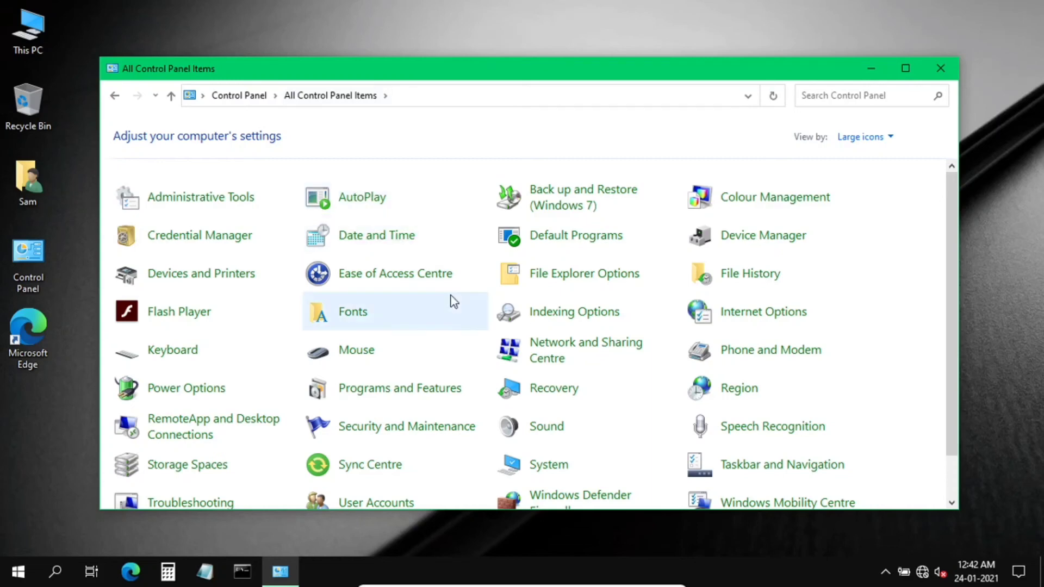
{"action": "scroll", "coordinate": [486, 362], "scroll_direction": "down", "scroll_amount": 1}
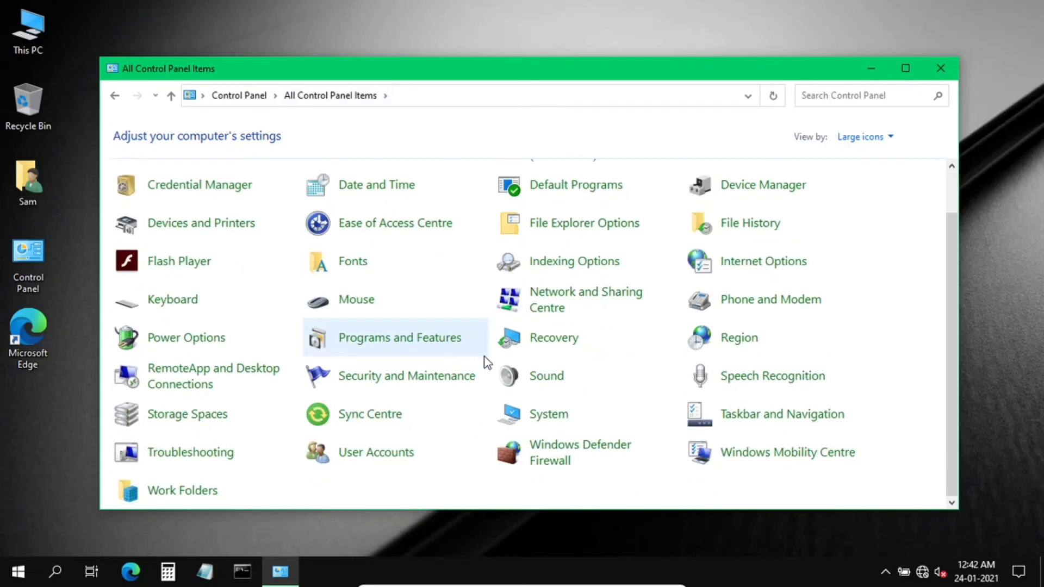
{"action": "scroll", "coordinate": [482, 352], "scroll_direction": "up", "scroll_amount": 1}
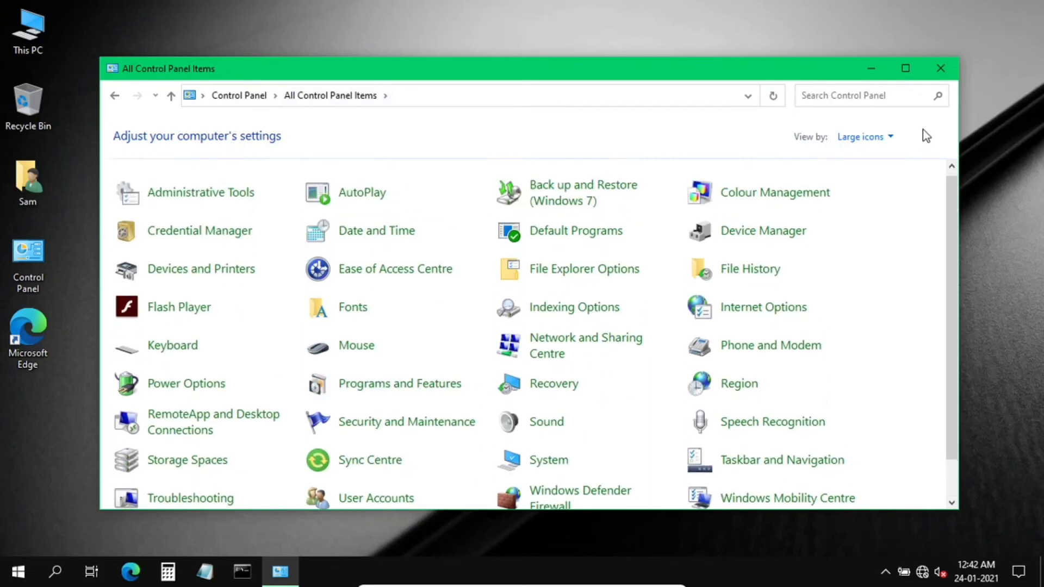
{"action": "left_click", "coordinate": [942, 68]}
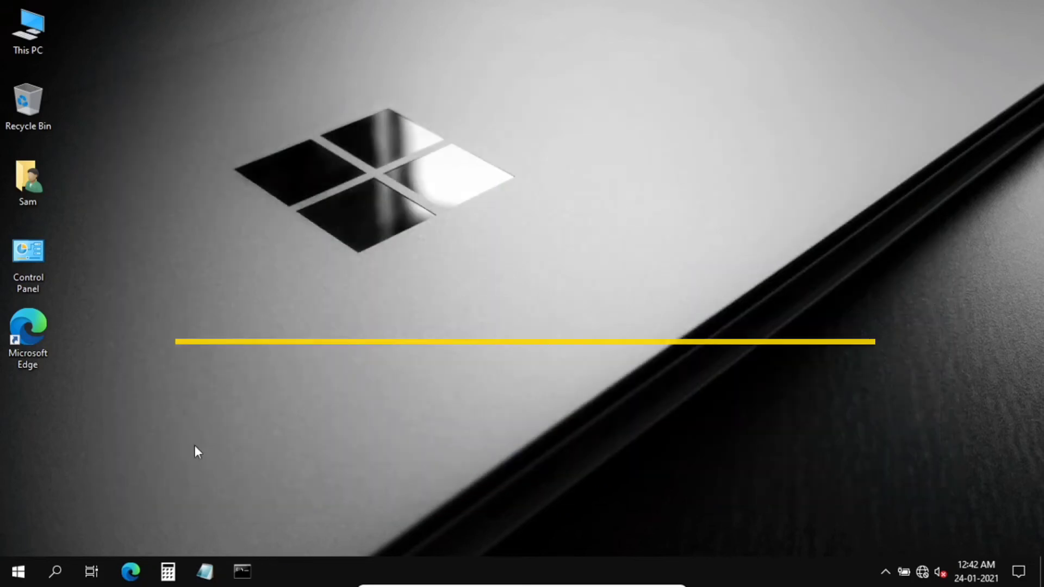
- Open the Apps & features page of Windows Settings
{"action": "left_click", "coordinate": [17, 572]}
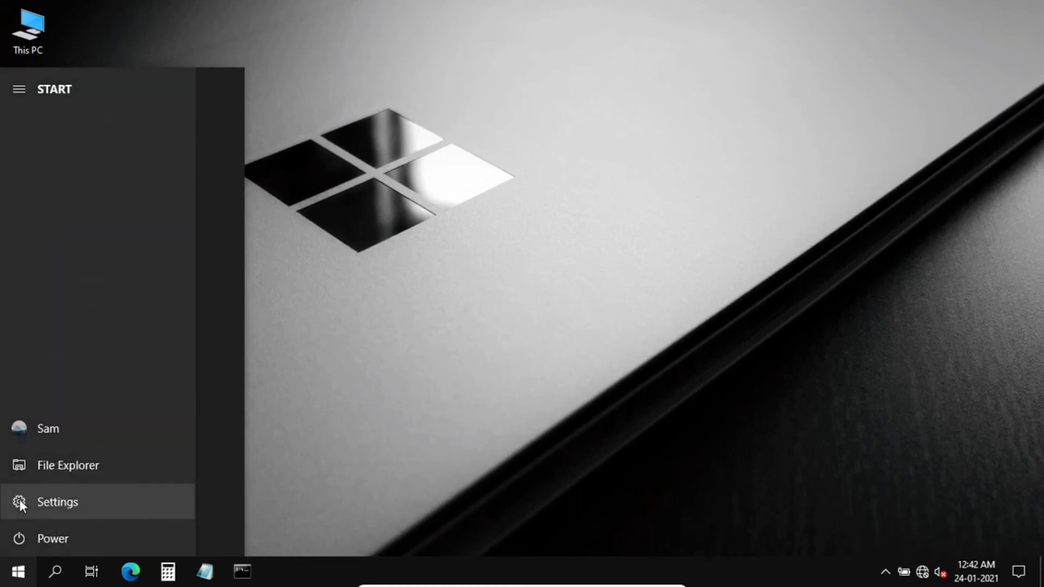
{"action": "left_click", "coordinate": [19, 500]}
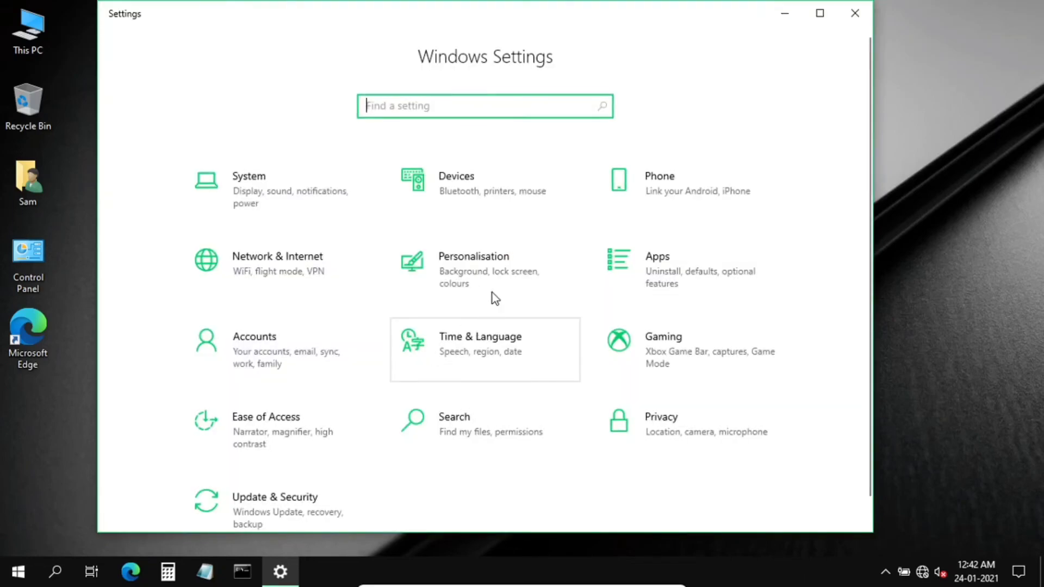
{"action": "left_click", "coordinate": [651, 270]}
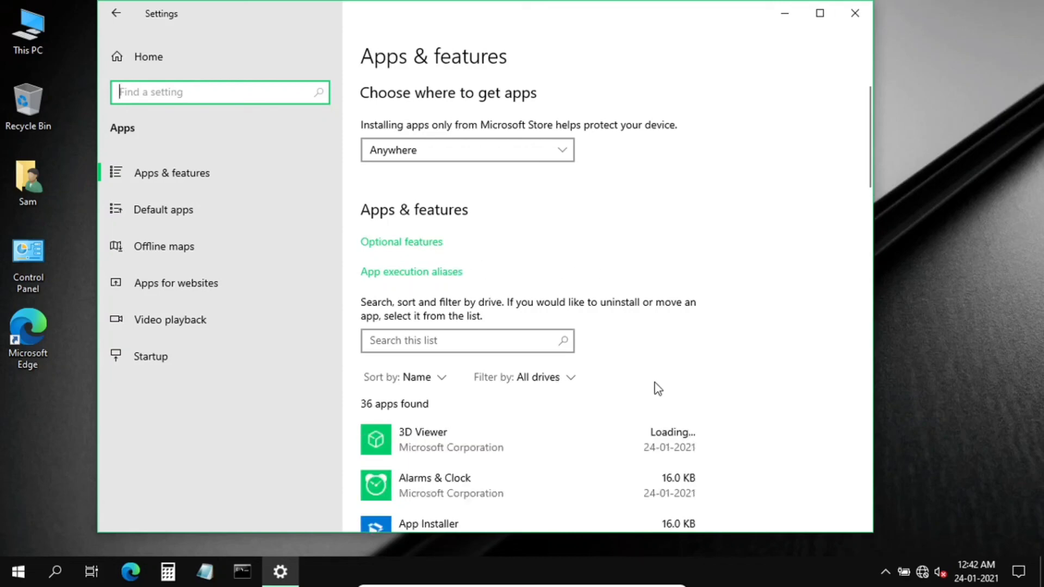
- Uninstall the 3D Viewer app from the installed apps list and confirm the removal
{"action": "scroll", "coordinate": [655, 387], "scroll_direction": "down", "scroll_amount": 3}
{"action": "scroll", "coordinate": [656, 388], "scroll_direction": "down", "scroll_amount": 3}
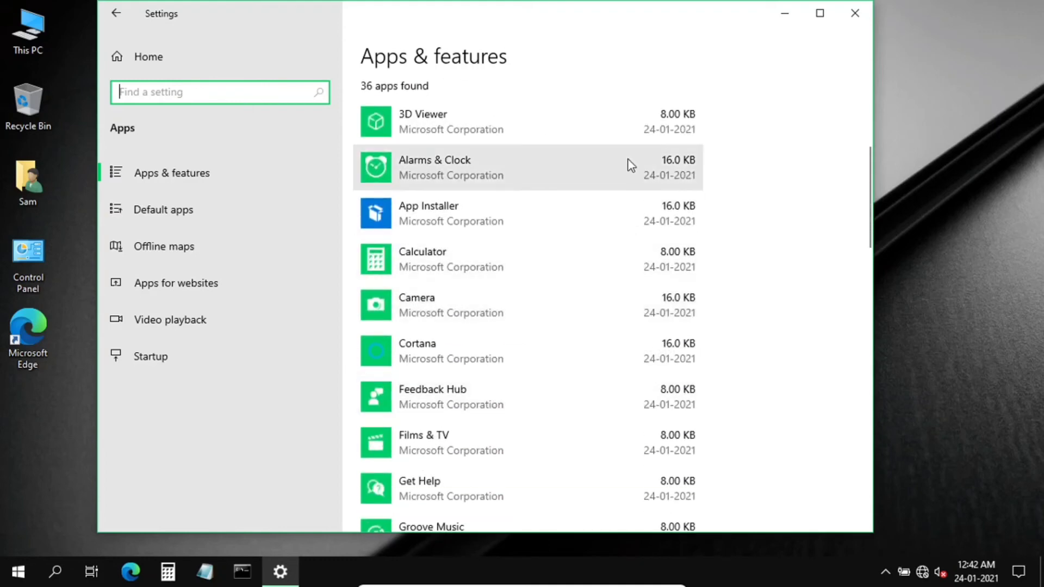
{"action": "left_click", "coordinate": [611, 135]}
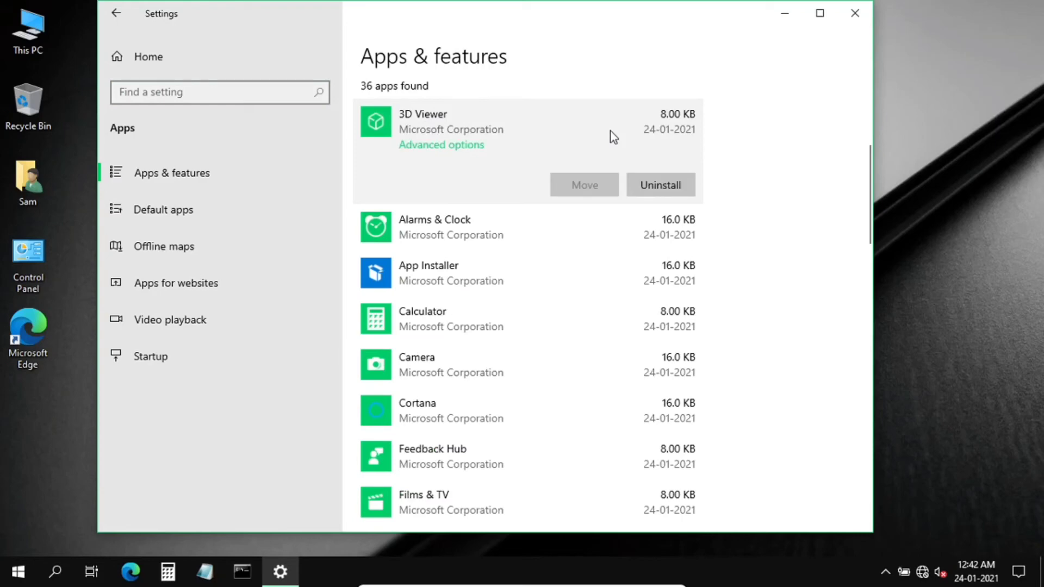
{"action": "left_click", "coordinate": [656, 185]}
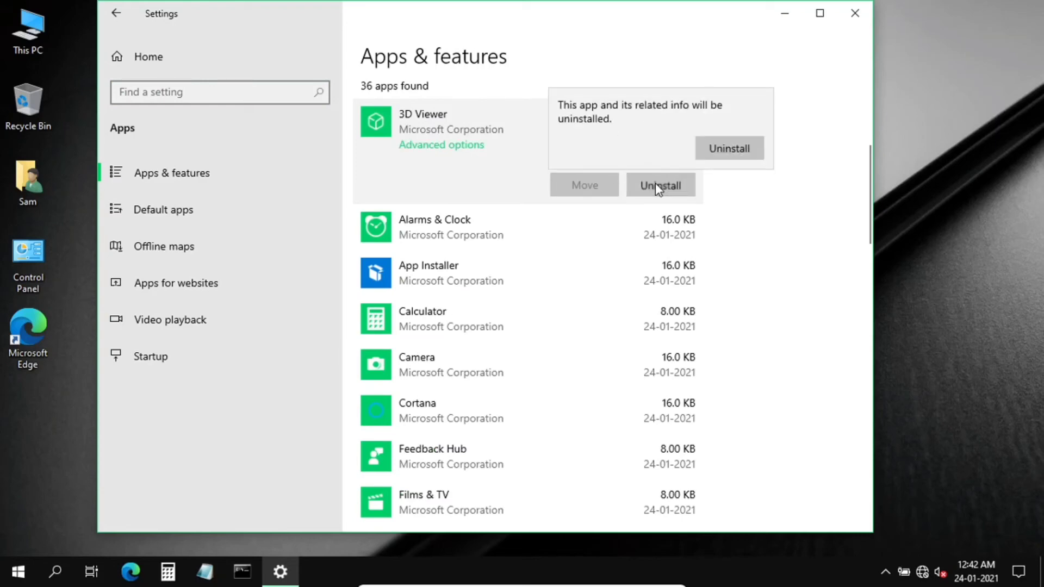
{"action": "left_click", "coordinate": [714, 148]}
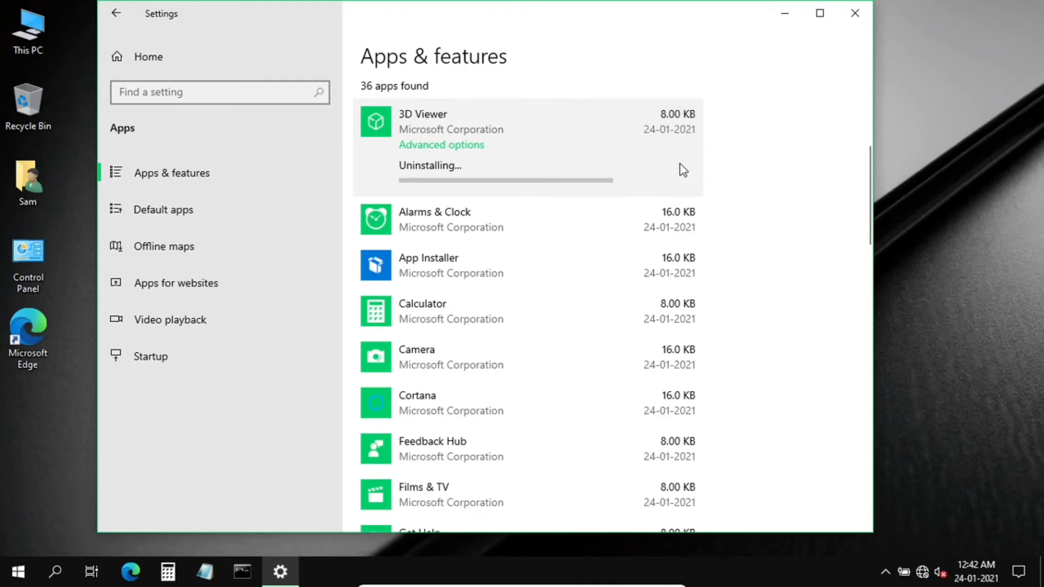
- Expand the Alarms & Clock and Cortana entries to check whether they can be uninstalled
{"action": "left_click", "coordinate": [573, 224]}
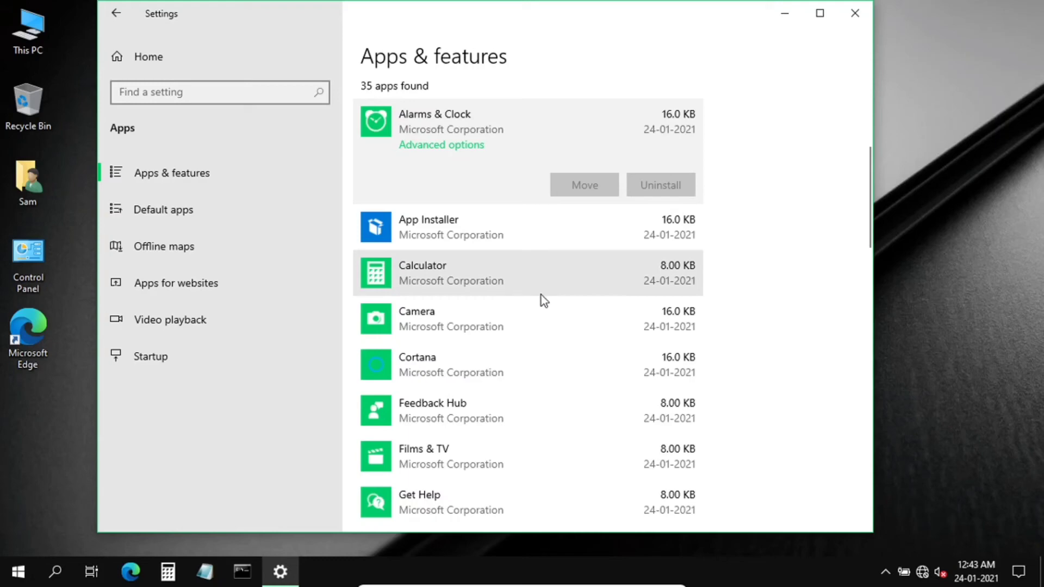
{"action": "scroll", "coordinate": [541, 298], "scroll_direction": "down", "scroll_amount": 2}
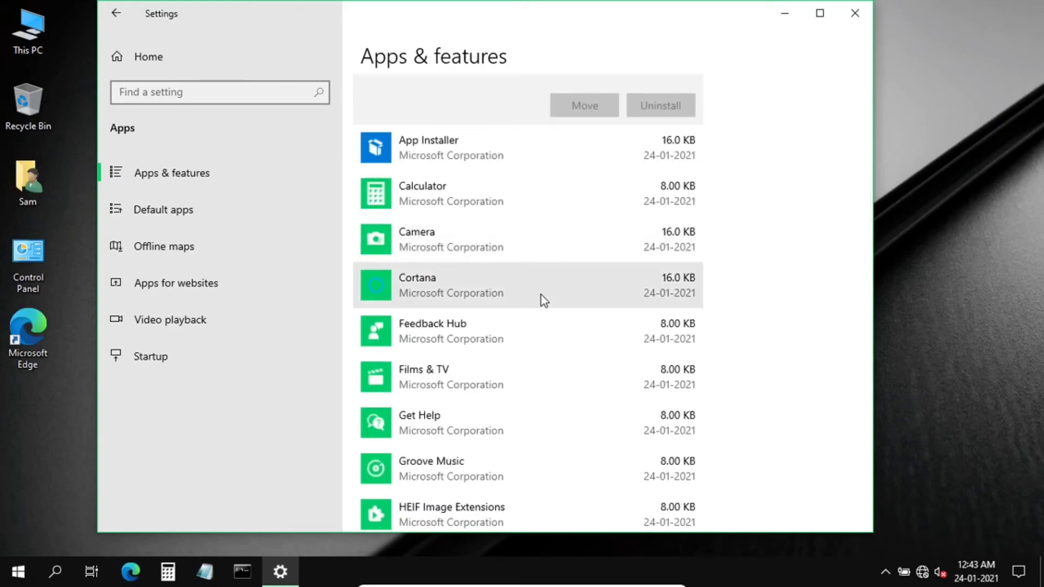
{"action": "left_click", "coordinate": [541, 295]}
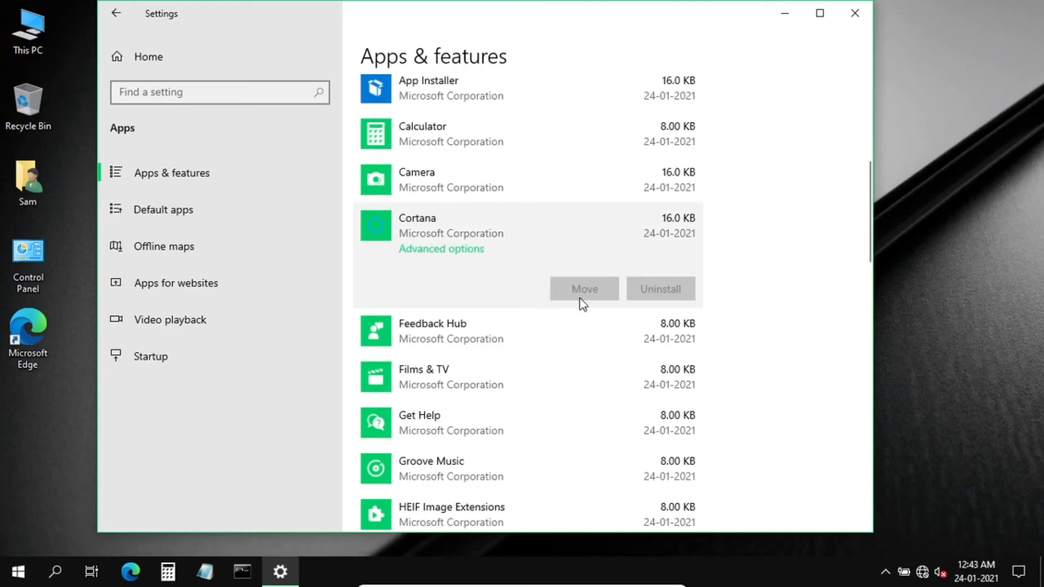
- Uninstall the Feedback Hub and Films & TV apps, confirming each removal
{"action": "left_click", "coordinate": [475, 341]}
{"action": "left_click", "coordinate": [657, 342]}
{"action": "left_click", "coordinate": [723, 297]}
{"action": "left_click", "coordinate": [435, 376]}
{"action": "left_click", "coordinate": [693, 384]}
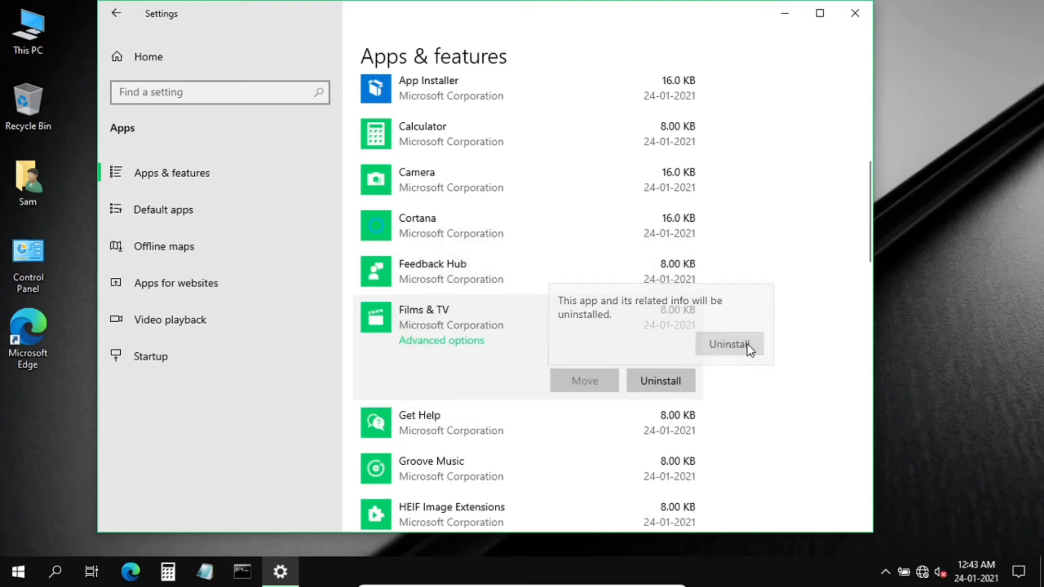
{"action": "left_click", "coordinate": [746, 345]}
- Uninstall the Groove Music app and confirm its removal
{"action": "left_click", "coordinate": [445, 419]}
{"action": "scroll", "coordinate": [445, 419], "scroll_direction": "down", "scroll_amount": 5}
{"action": "left_click", "coordinate": [660, 194]}
{"action": "left_click", "coordinate": [727, 154]}
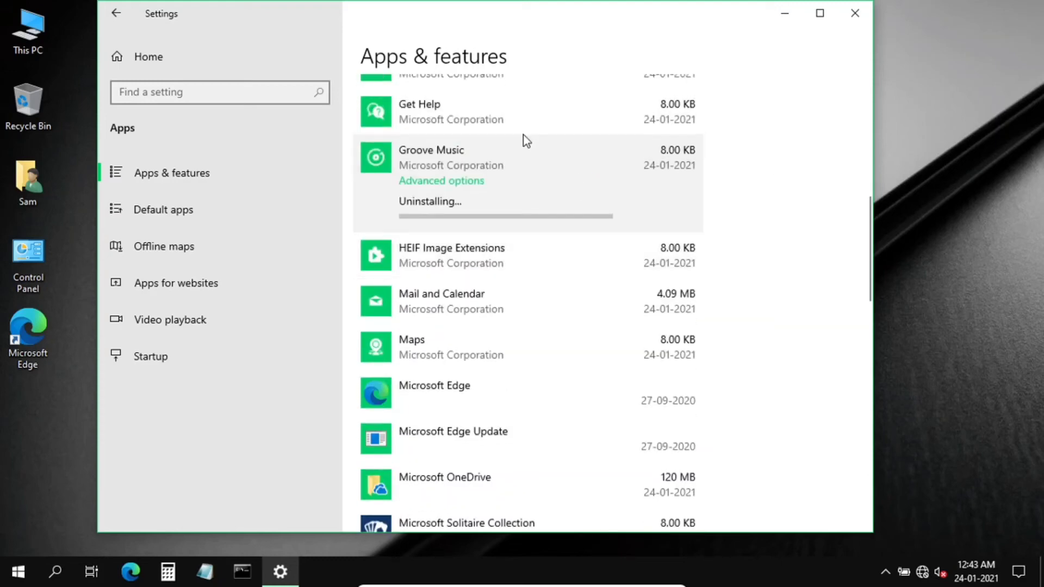
- Uninstall the Mail and Calendar app and confirm its removal
{"action": "left_click", "coordinate": [506, 128]}
{"action": "left_click", "coordinate": [454, 319]}
{"action": "left_click", "coordinate": [455, 204]}
{"action": "left_click", "coordinate": [661, 268]}
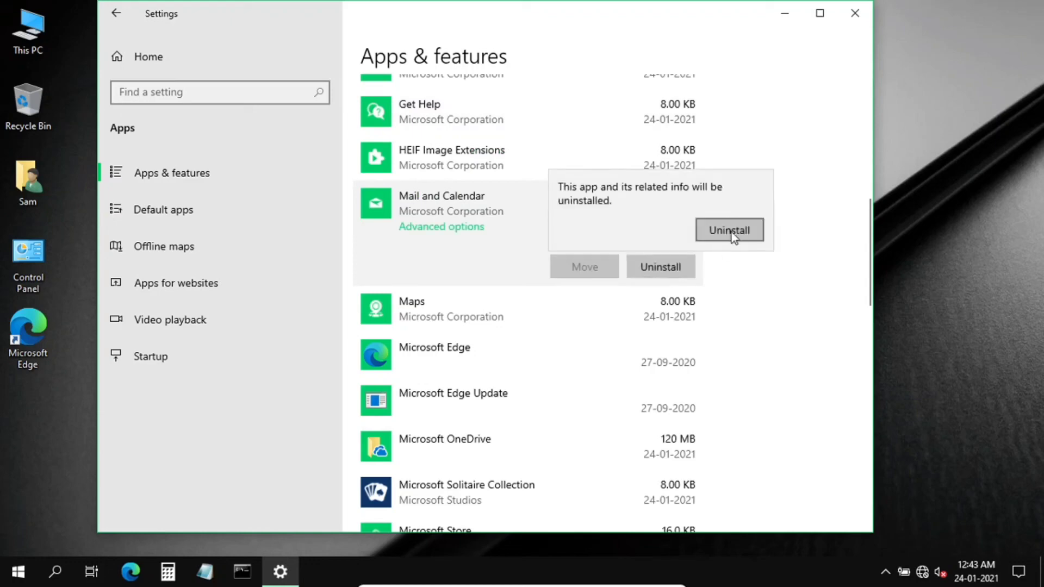
{"action": "left_click", "coordinate": [729, 231]}
- Uninstall Microsoft Solitaire Collection and Microsoft OneDrive, confirming each removal
{"action": "left_click", "coordinate": [458, 419]}
{"action": "left_click", "coordinate": [676, 456]}
{"action": "left_click", "coordinate": [664, 447]}
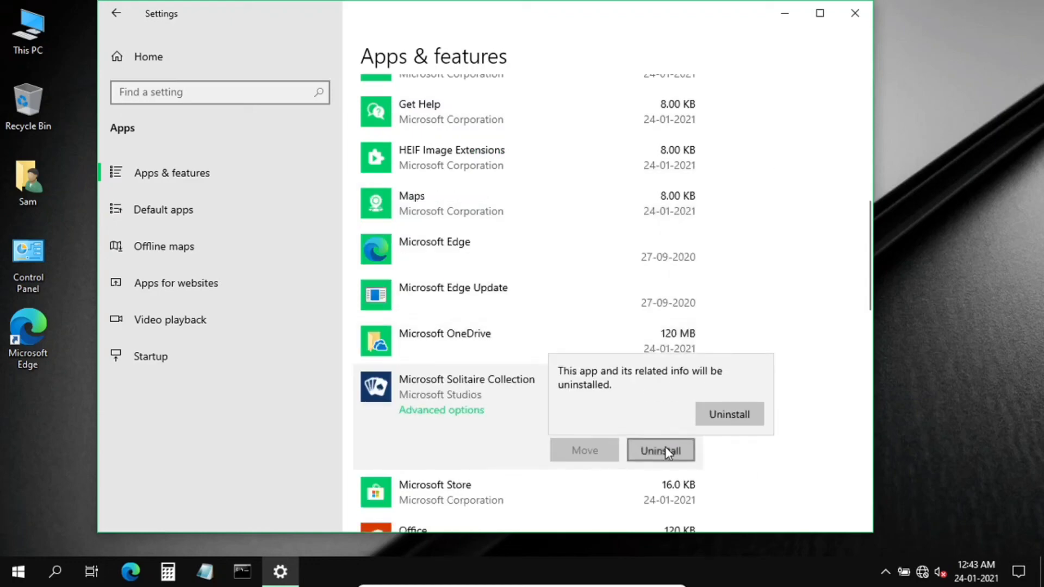
{"action": "left_click", "coordinate": [729, 412]}
{"action": "left_click", "coordinate": [635, 347]}
{"action": "left_click", "coordinate": [661, 405]}
{"action": "left_click", "coordinate": [715, 369]}
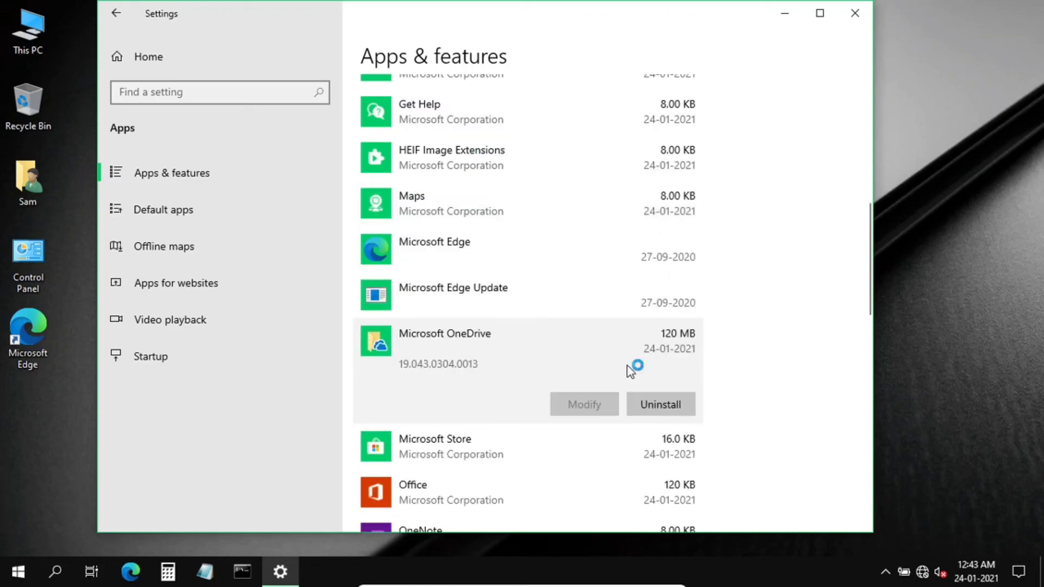
- Uninstall the Office and OneNote apps, confirming each removal
{"action": "scroll", "coordinate": [707, 391], "scroll_direction": "down", "scroll_amount": 3}
{"action": "left_click", "coordinate": [669, 337]}
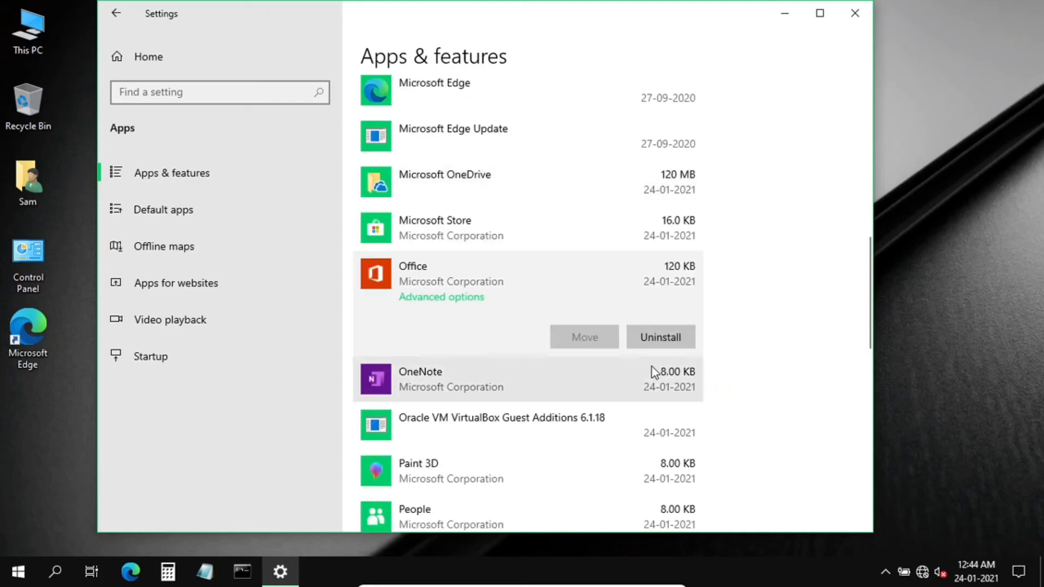
{"action": "left_click", "coordinate": [660, 336]}
{"action": "left_click", "coordinate": [727, 298]}
{"action": "left_click", "coordinate": [593, 364]}
{"action": "left_click", "coordinate": [661, 383]}
{"action": "left_click", "coordinate": [730, 347]}
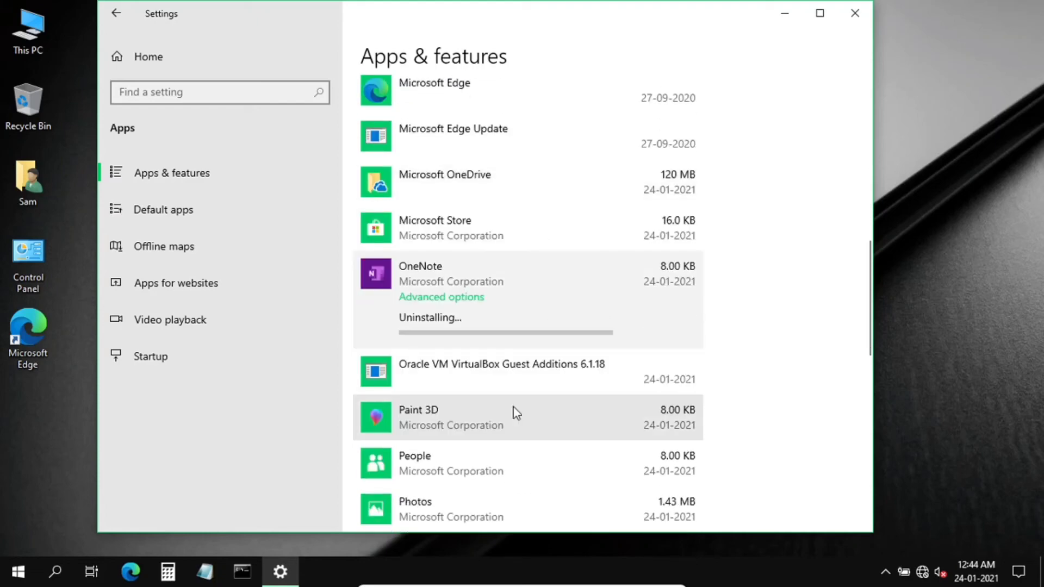
- Uninstall the Paint 3D and Skype apps, confirming each removal
{"action": "left_click", "coordinate": [513, 409]}
{"action": "left_click", "coordinate": [659, 428]}
{"action": "left_click", "coordinate": [729, 392]}
{"action": "scroll", "coordinate": [544, 326], "scroll_direction": "down", "scroll_amount": 5}
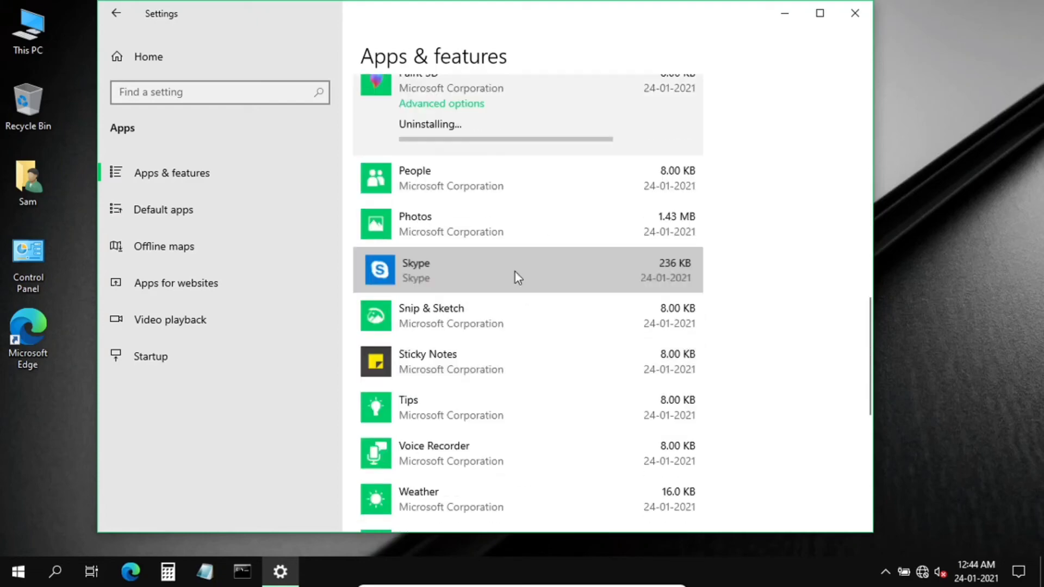
{"action": "left_click", "coordinate": [517, 277]}
{"action": "left_click", "coordinate": [725, 279]}
{"action": "left_click", "coordinate": [718, 245]}
- Uninstall the Sticky Notes and Snip & Sketch apps, confirming each removal
{"action": "left_click", "coordinate": [641, 231]}
{"action": "left_click", "coordinate": [660, 281]}
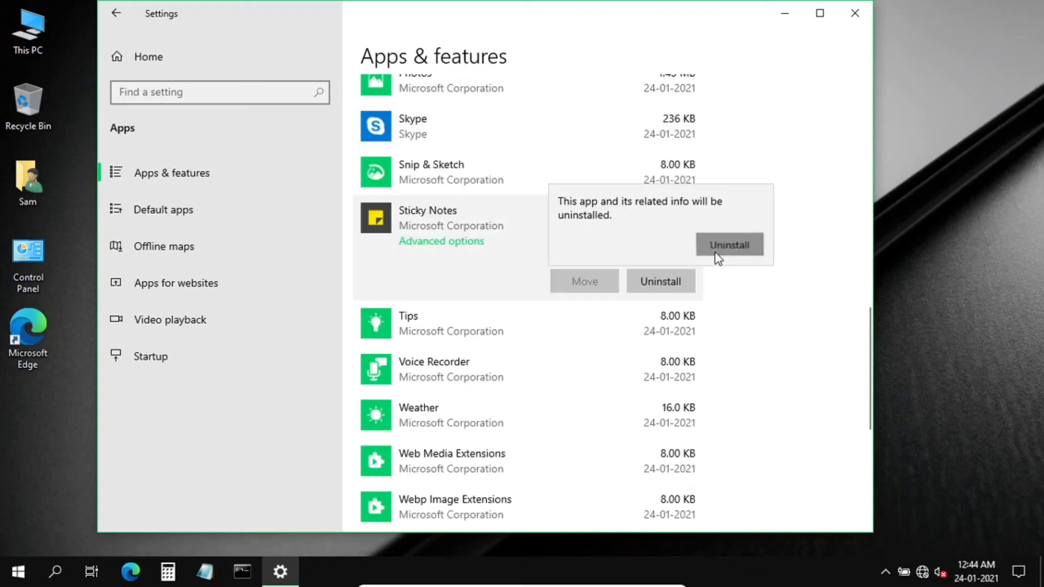
{"action": "left_click", "coordinate": [730, 240]}
{"action": "left_click", "coordinate": [544, 136]}
{"action": "left_click", "coordinate": [661, 189]}
{"action": "left_click", "coordinate": [730, 153]}
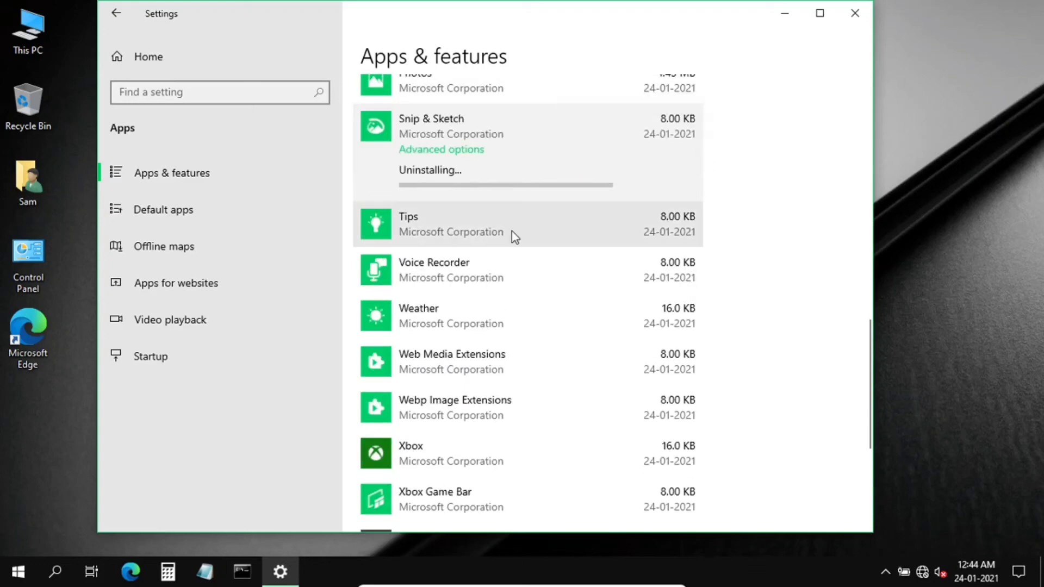
- Uninstall the Tips and Weather apps, confirming each removal
{"action": "left_click", "coordinate": [511, 231]}
{"action": "left_click", "coordinate": [647, 238]}
{"action": "left_click", "coordinate": [729, 198]}
{"action": "left_click", "coordinate": [667, 282]}
{"action": "left_click", "coordinate": [717, 251]}
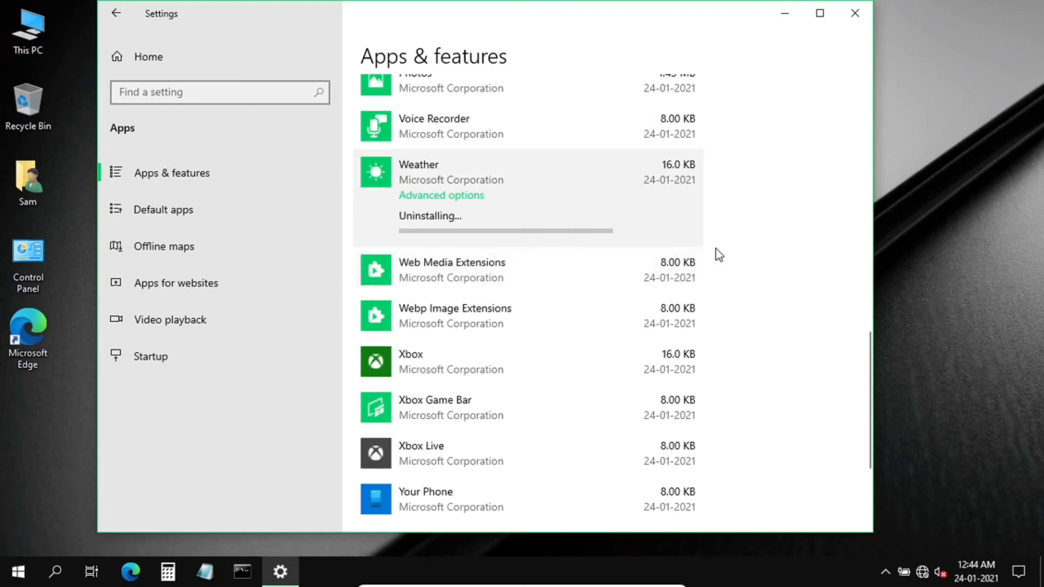
- Uninstall the Xbox and Xbox Live apps near the end of the list, confirming each removal
{"action": "scroll", "coordinate": [694, 265], "scroll_direction": "down", "scroll_amount": 3}
{"action": "left_click", "coordinate": [563, 208]}
{"action": "left_click", "coordinate": [564, 208]}
{"action": "left_click", "coordinate": [648, 112]}
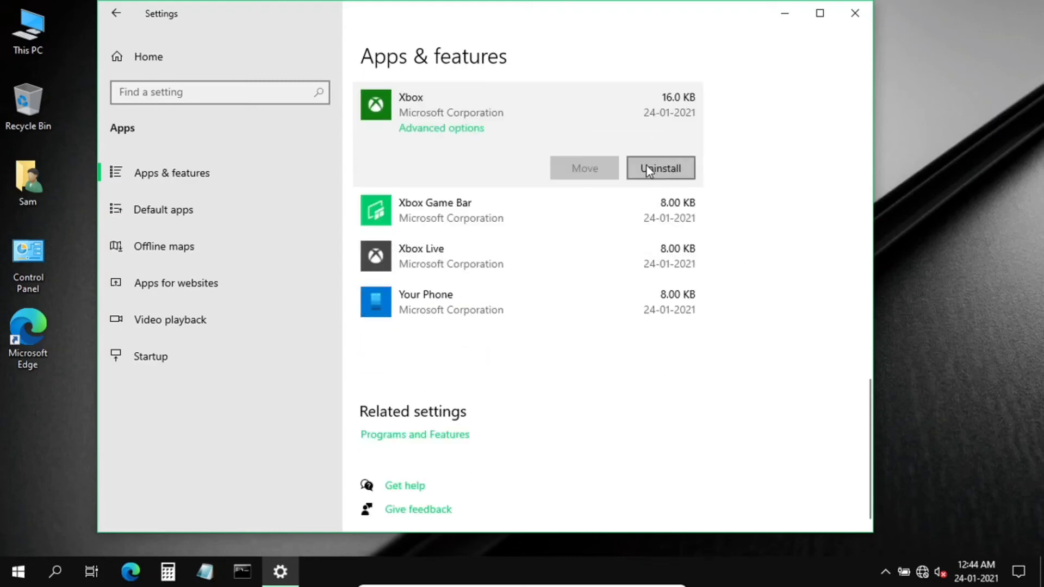
{"action": "left_click", "coordinate": [659, 166]}
{"action": "left_click", "coordinate": [538, 228]}
{"action": "left_click", "coordinate": [661, 265]}
{"action": "left_click", "coordinate": [709, 236]}
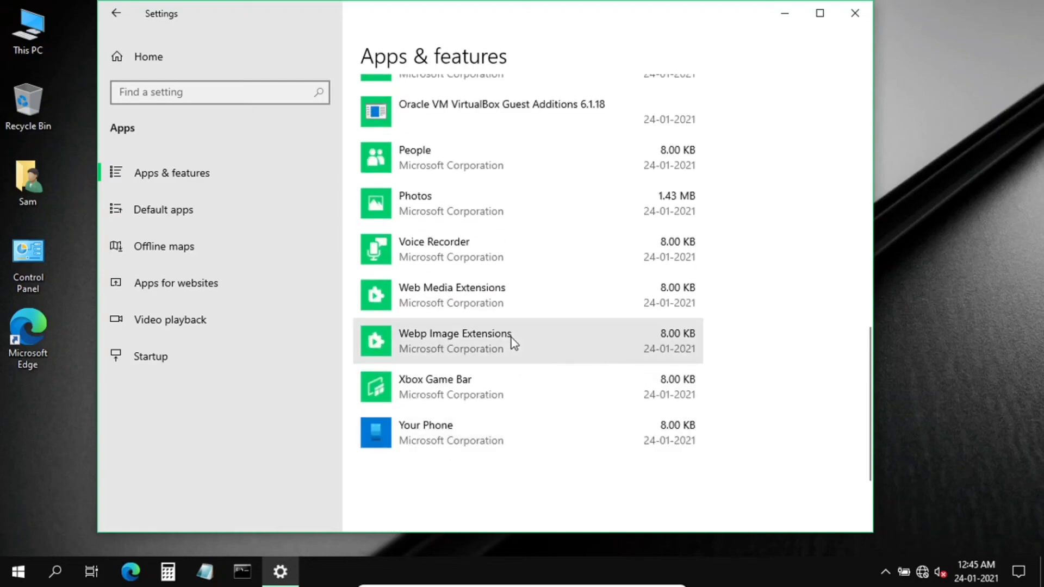
- Look over the remaining installed apps and open the Optional features page
{"action": "scroll", "coordinate": [514, 343], "scroll_direction": "up", "scroll_amount": 6}
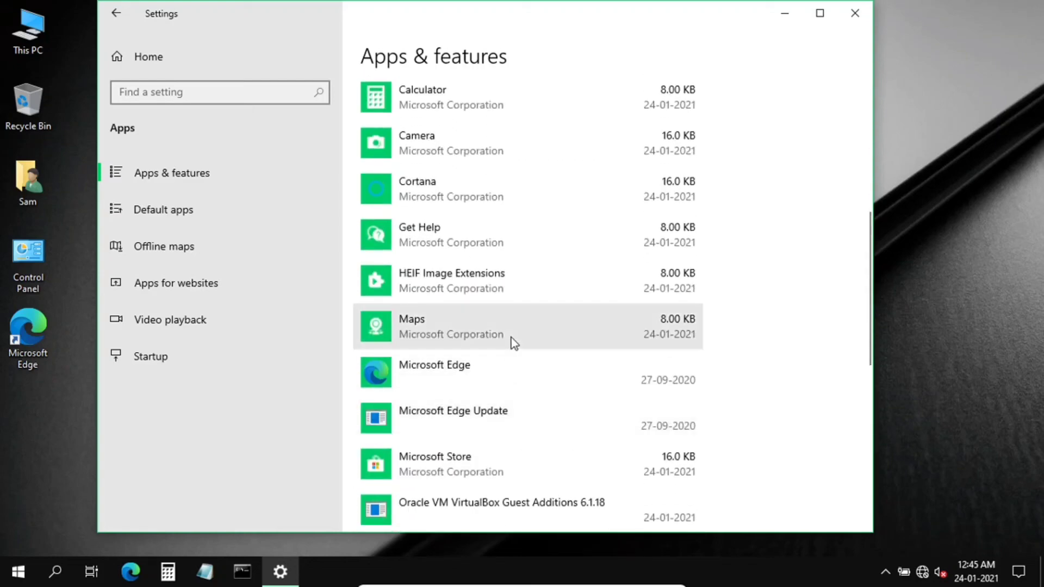
{"action": "scroll", "coordinate": [514, 342], "scroll_direction": "up", "scroll_amount": 5}
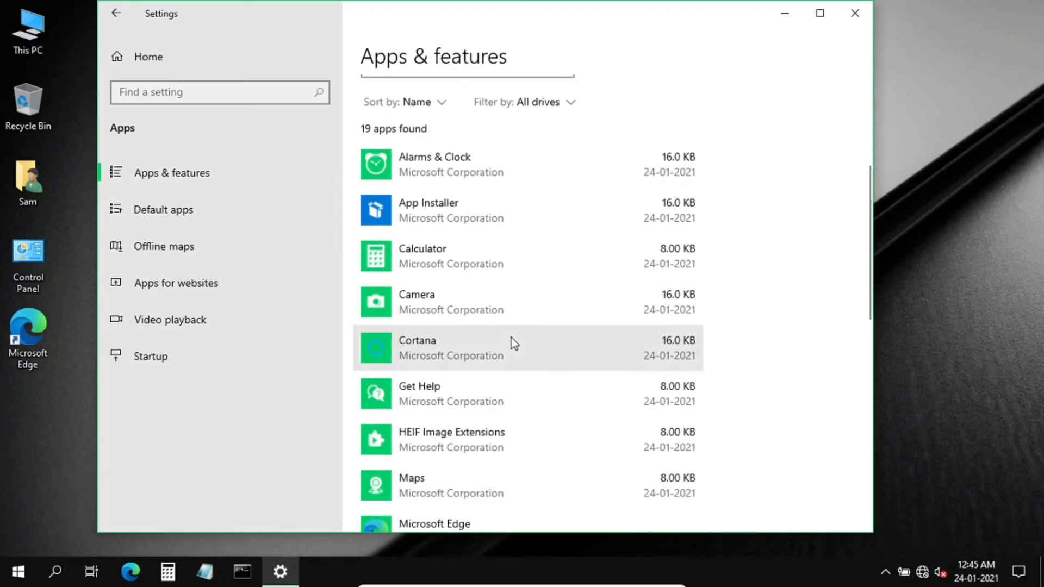
{"action": "scroll", "coordinate": [514, 342], "scroll_direction": "up", "scroll_amount": 2}
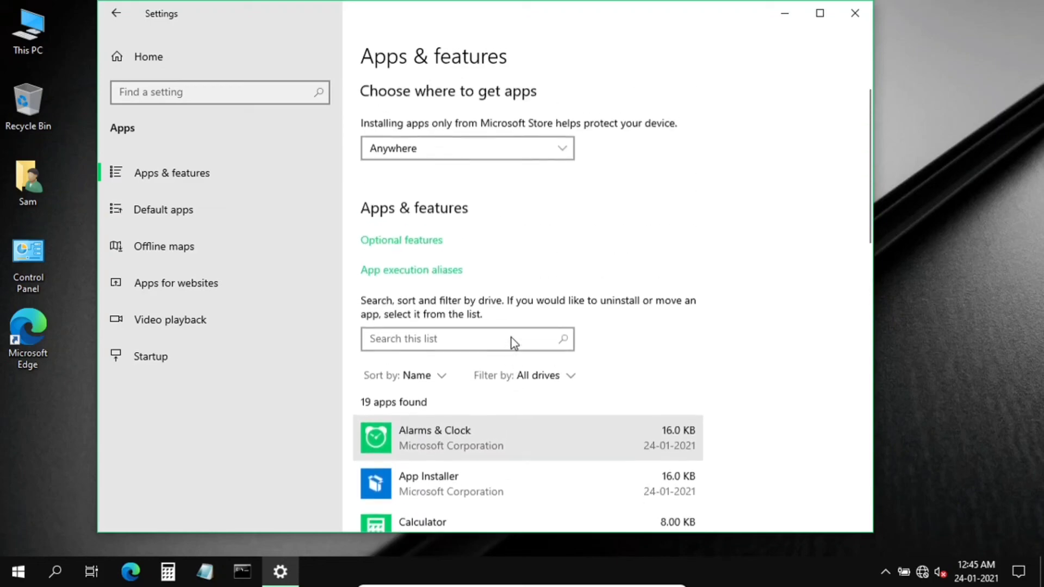
{"action": "left_click", "coordinate": [404, 249]}
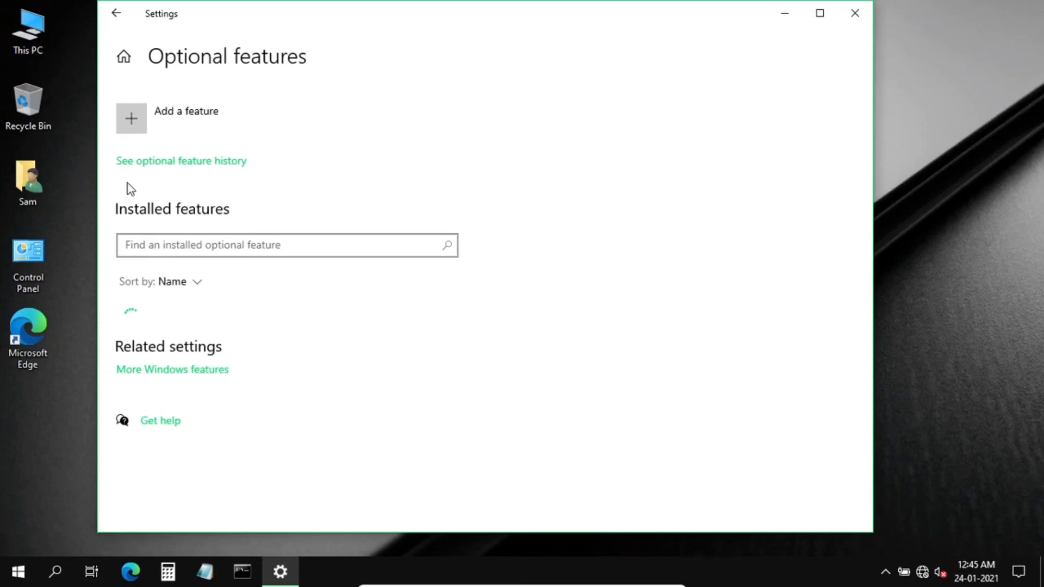
- Uninstall the Internet Explorer 11 and Maths Recogniser optional features
{"action": "scroll", "coordinate": [490, 227], "scroll_direction": "down", "scroll_amount": 3}
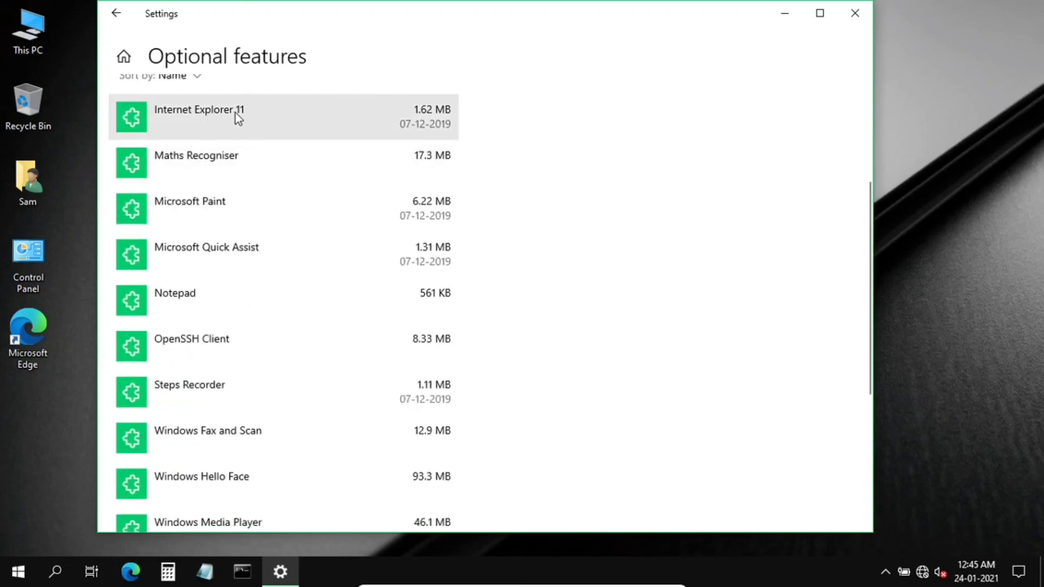
{"action": "left_click", "coordinate": [236, 113]}
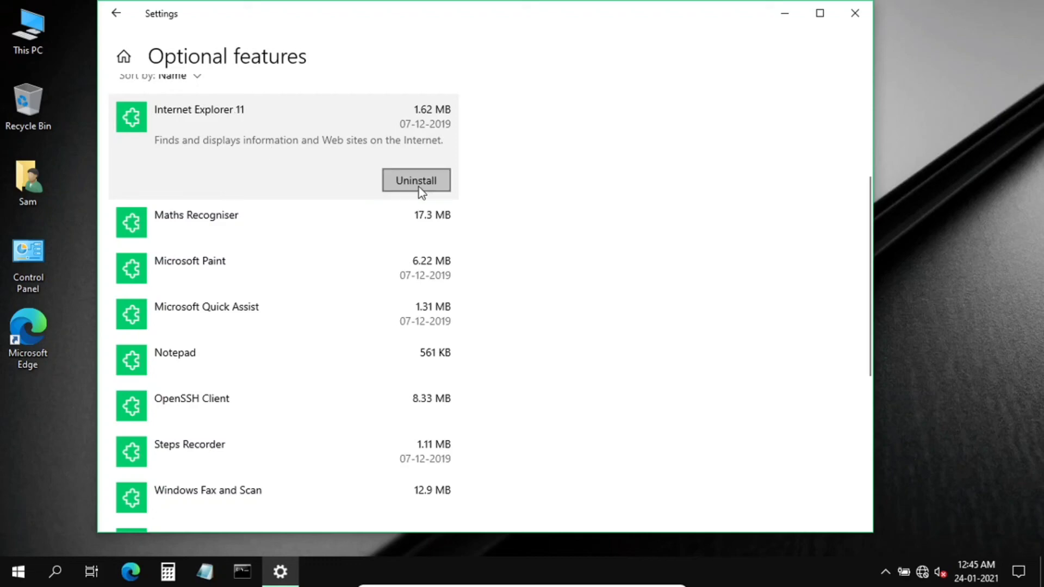
{"action": "left_click", "coordinate": [417, 182]}
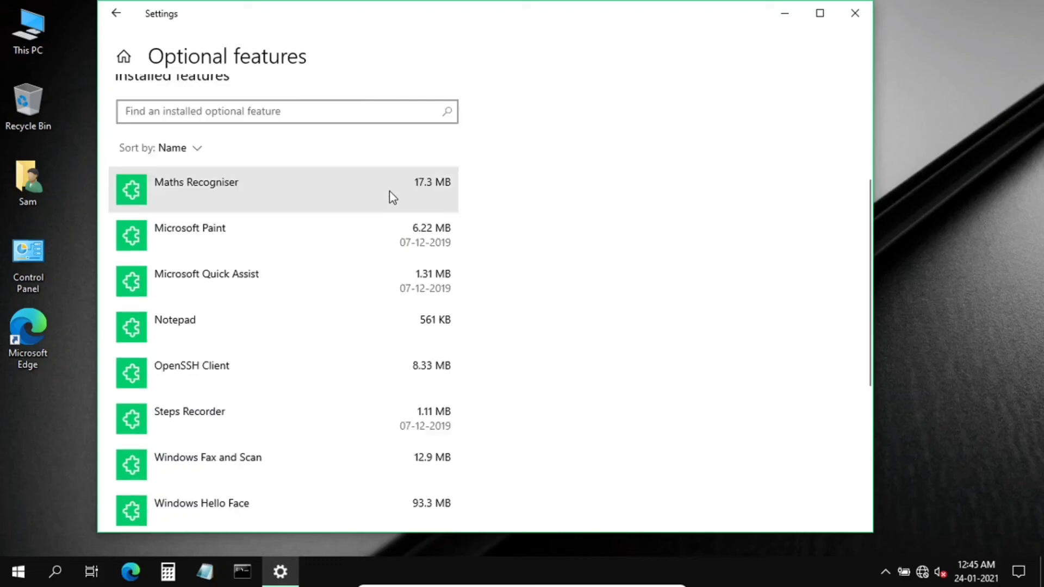
{"action": "left_click", "coordinate": [283, 202]}
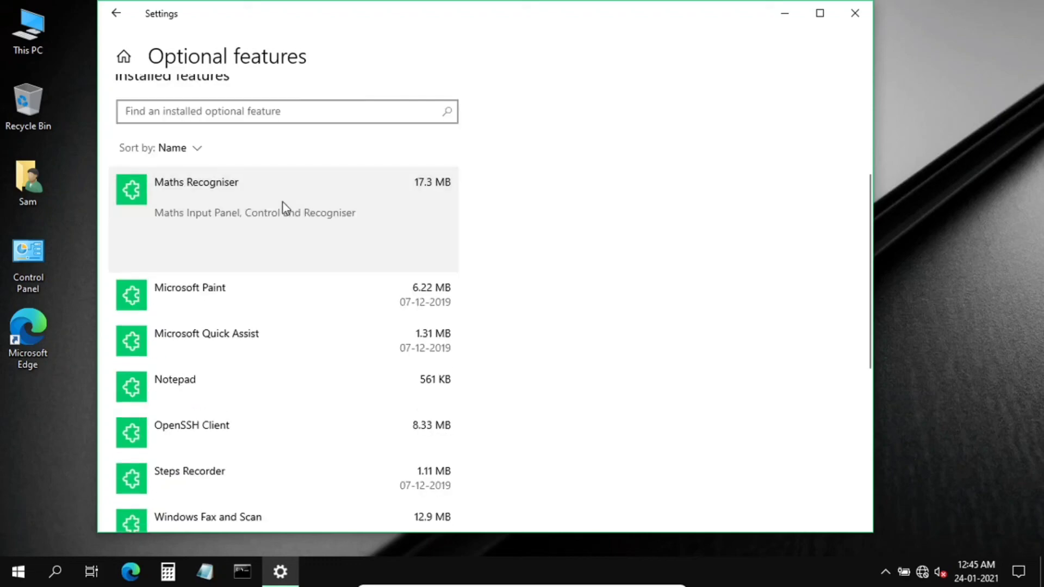
{"action": "left_click", "coordinate": [394, 251]}
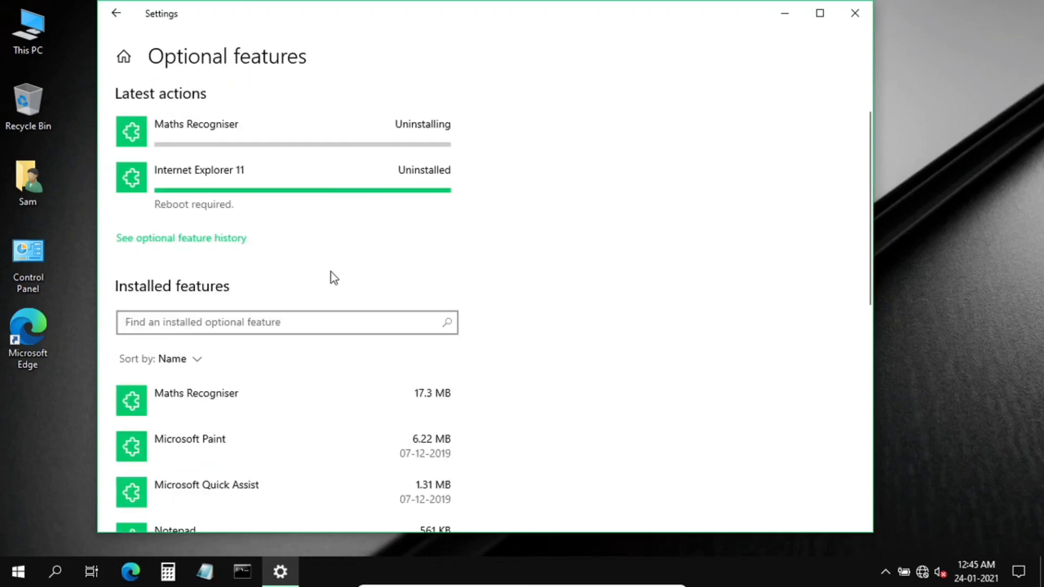
- Uninstall the Windows Hello Face optional feature
{"action": "scroll", "coordinate": [331, 272], "scroll_direction": "down", "scroll_amount": 3}
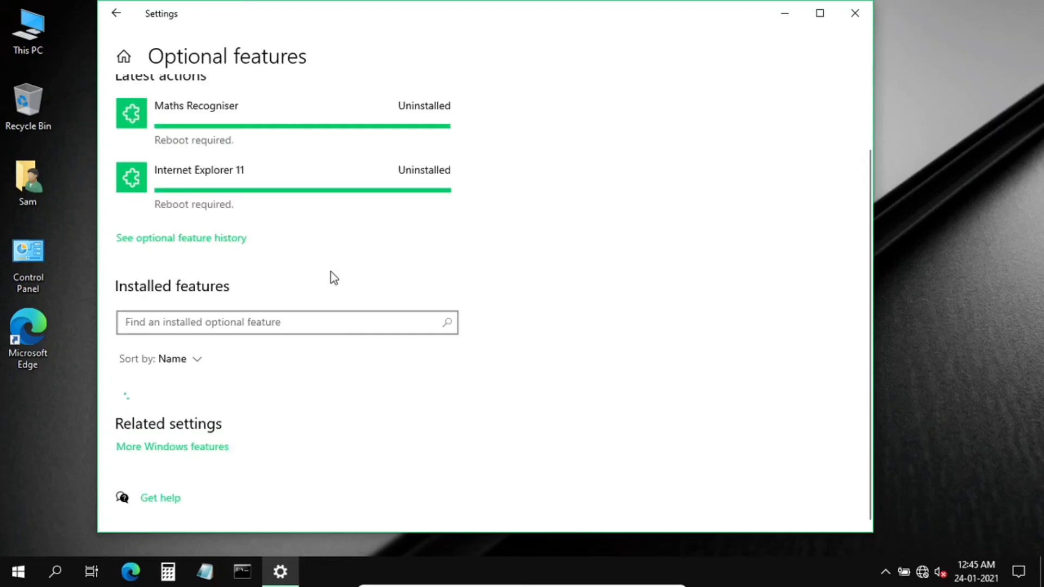
{"action": "scroll", "coordinate": [333, 277], "scroll_direction": "down", "scroll_amount": 6}
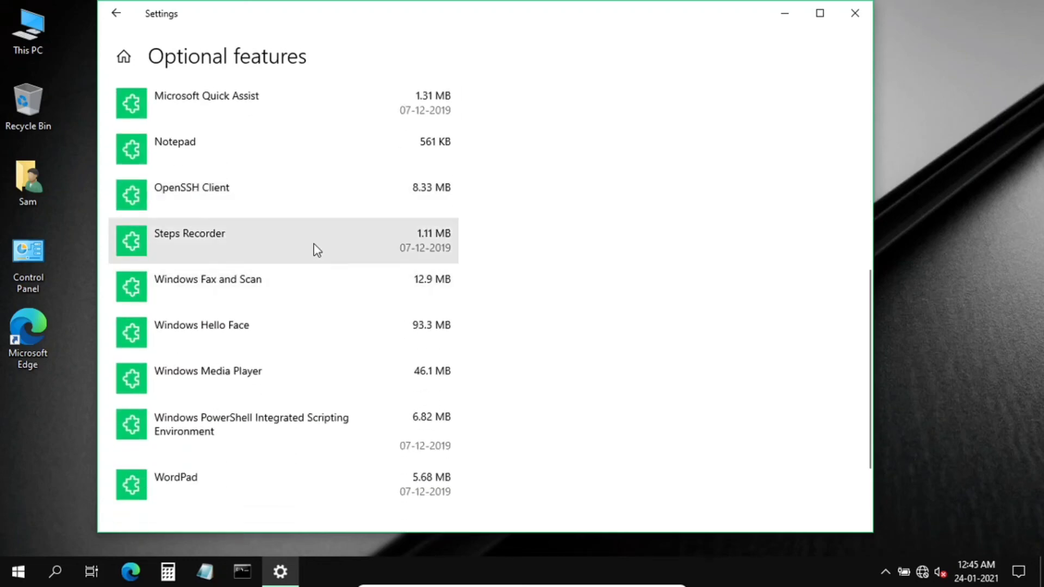
{"action": "left_click", "coordinate": [305, 325]}
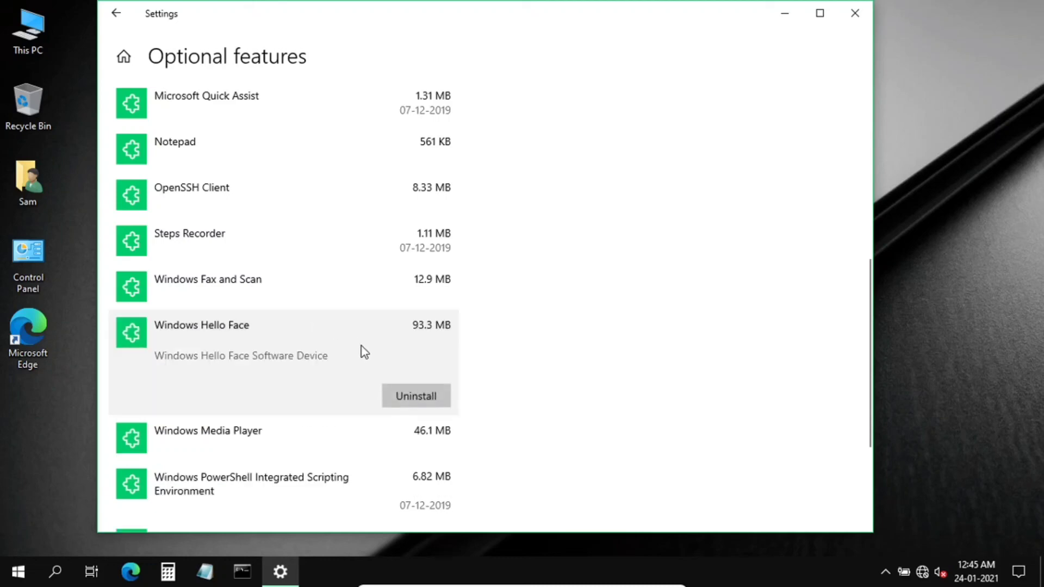
{"action": "left_click", "coordinate": [407, 404]}
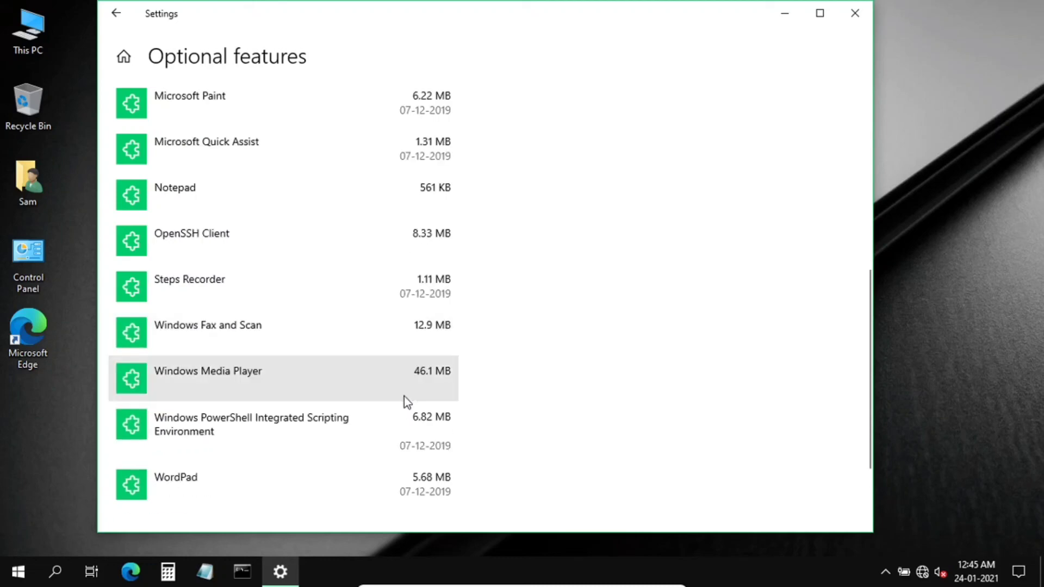
- Review the details of the Windows Fax and Scan and Steps Recorder features, and open the Startup apps page
{"action": "scroll", "coordinate": [366, 384], "scroll_direction": "up", "scroll_amount": 5}
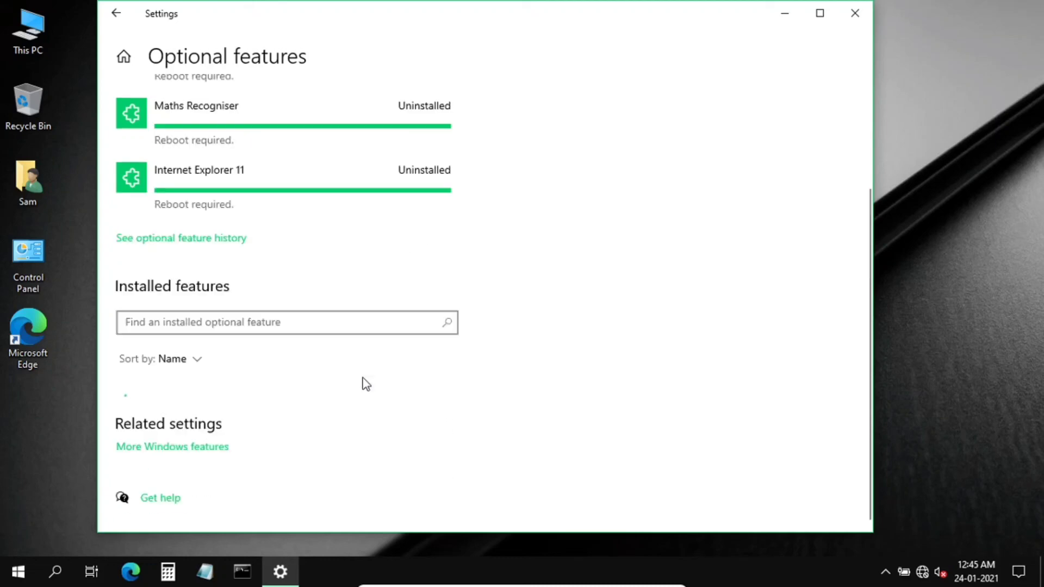
{"action": "scroll", "coordinate": [365, 384], "scroll_direction": "down", "scroll_amount": 6}
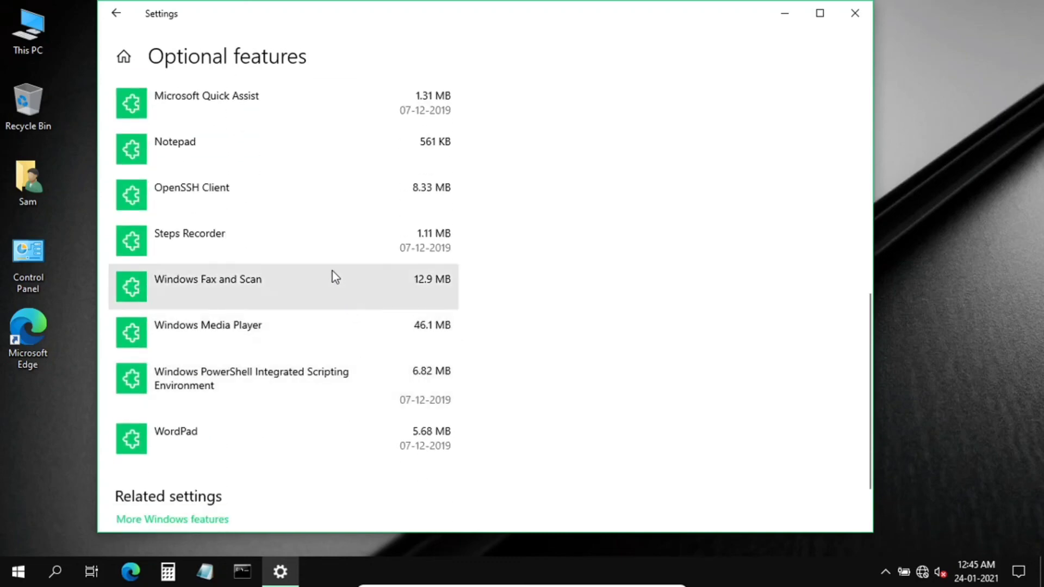
{"action": "left_click", "coordinate": [331, 288]}
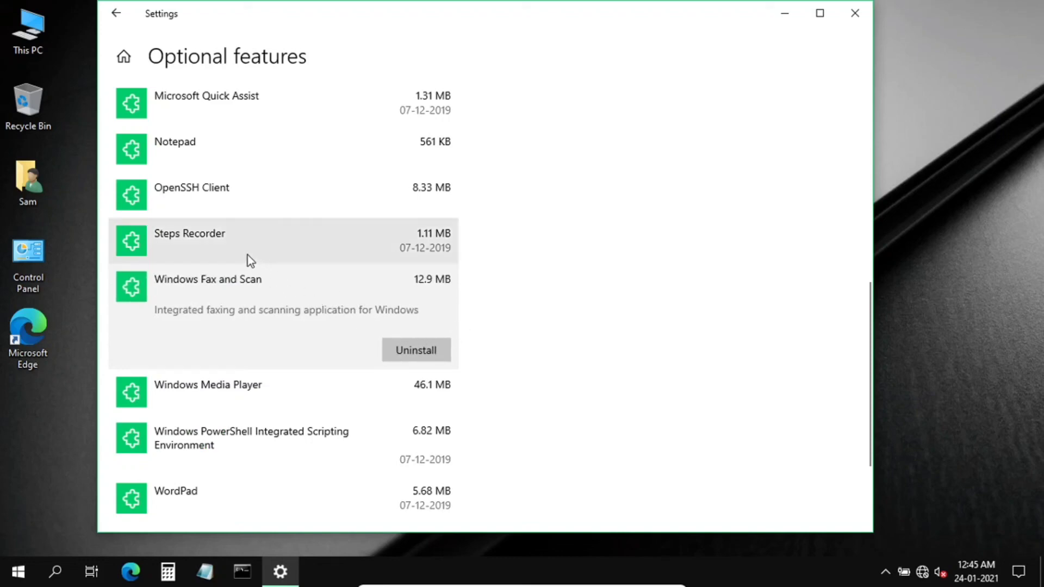
{"action": "left_click", "coordinate": [234, 250]}
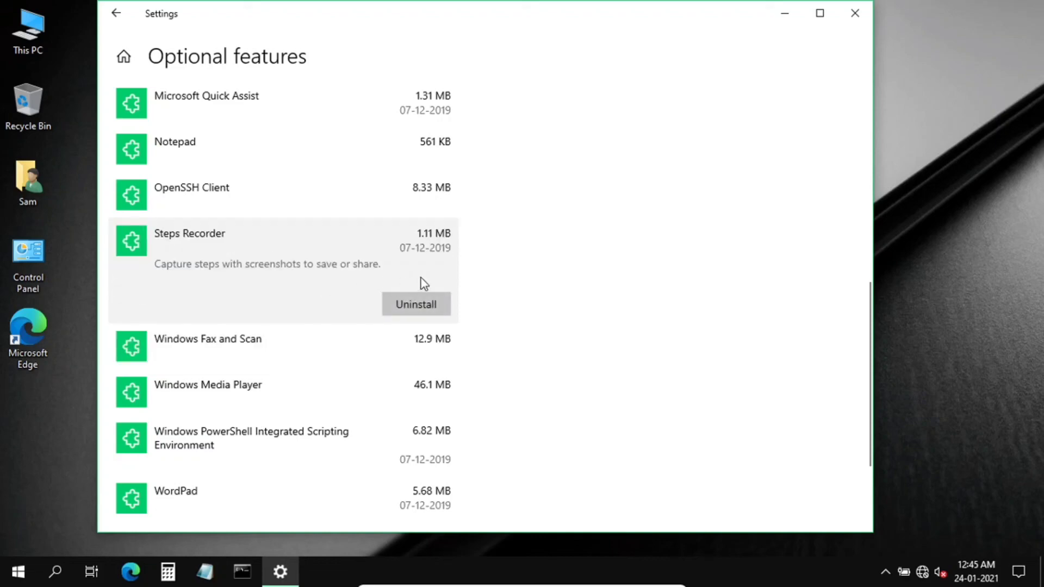
{"action": "left_click", "coordinate": [114, 11]}
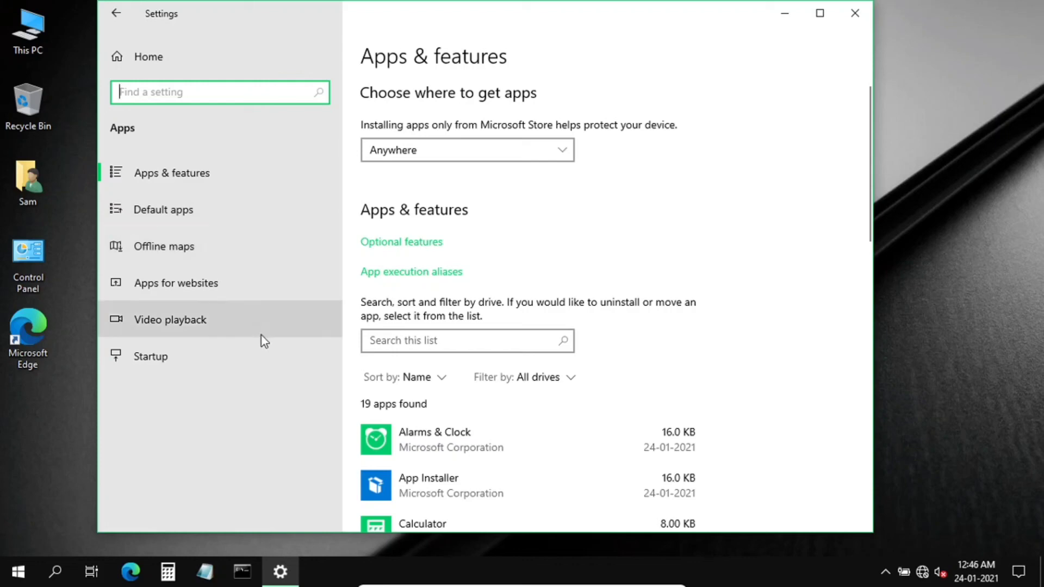
{"action": "left_click", "coordinate": [259, 359]}
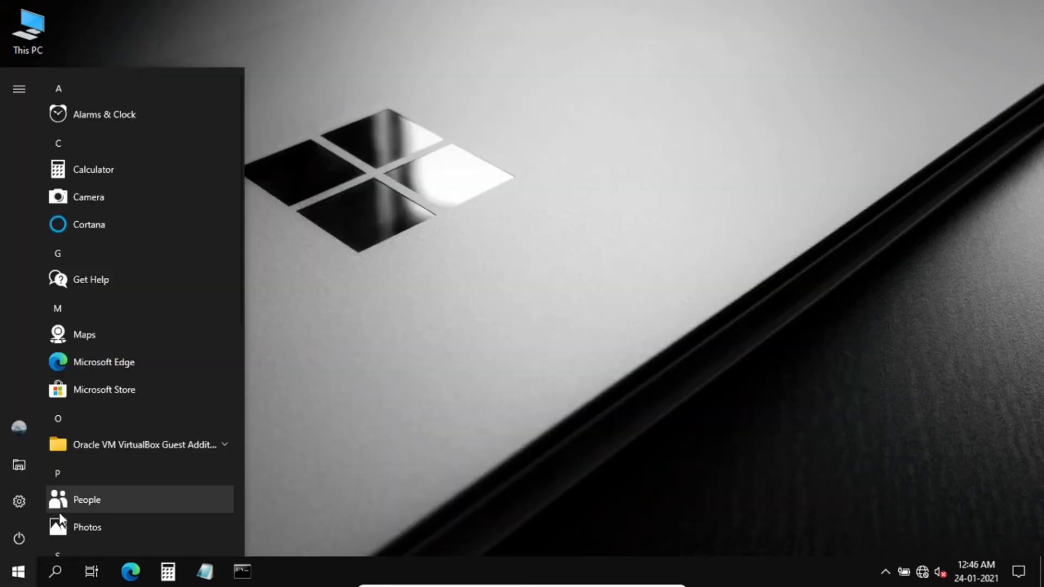
- Look through the full list of apps in the Start menu and close it
{"action": "scroll", "coordinate": [119, 394], "scroll_direction": "down", "scroll_amount": 5}
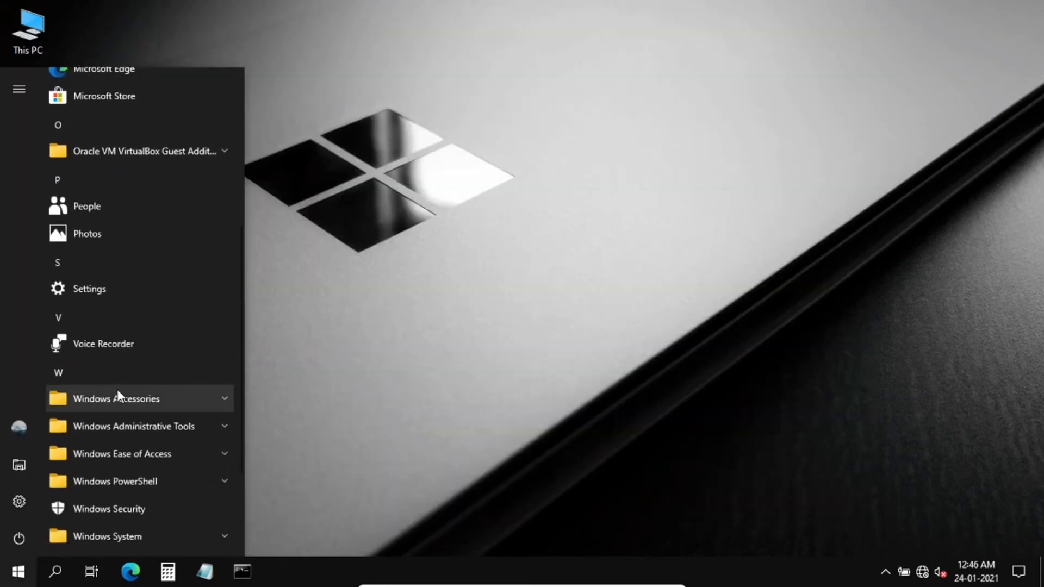
{"action": "scroll", "coordinate": [118, 394], "scroll_direction": "up", "scroll_amount": 3}
{"action": "scroll", "coordinate": [117, 392], "scroll_direction": "up", "scroll_amount": 2}
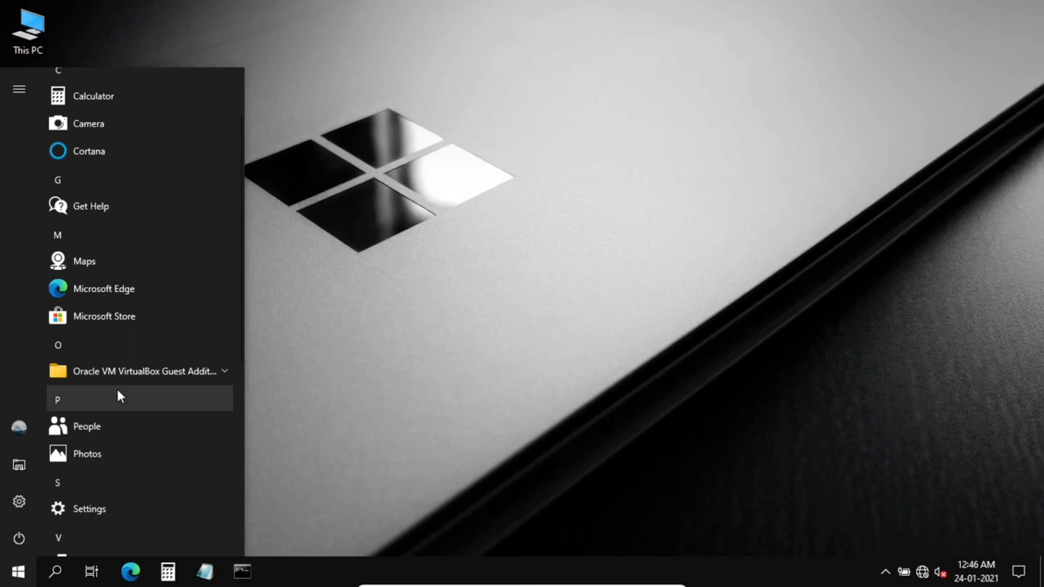
{"action": "scroll", "coordinate": [118, 392], "scroll_direction": "up", "scroll_amount": 3}
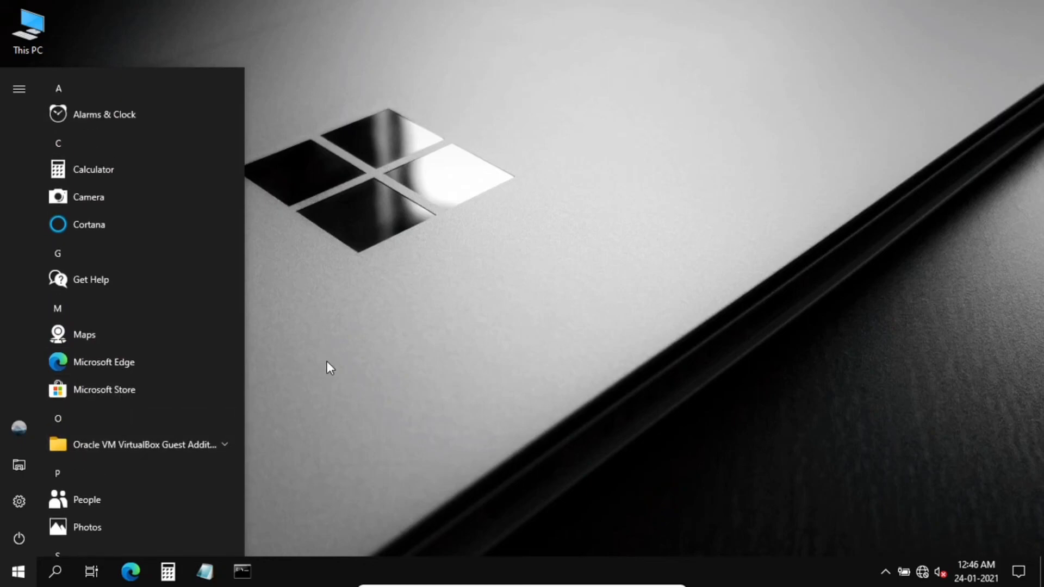
{"action": "key", "text": "Escape"}
{"action": "left_click", "coordinate": [277, 336]}
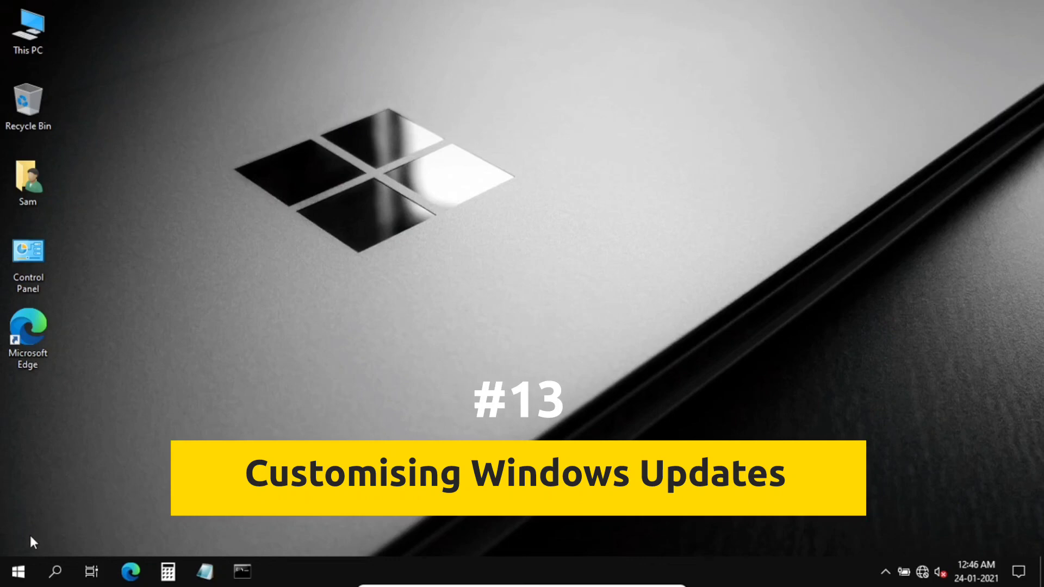
- Open the Windows Update page under Update & Security in Windows Settings
{"action": "left_click", "coordinate": [24, 564]}
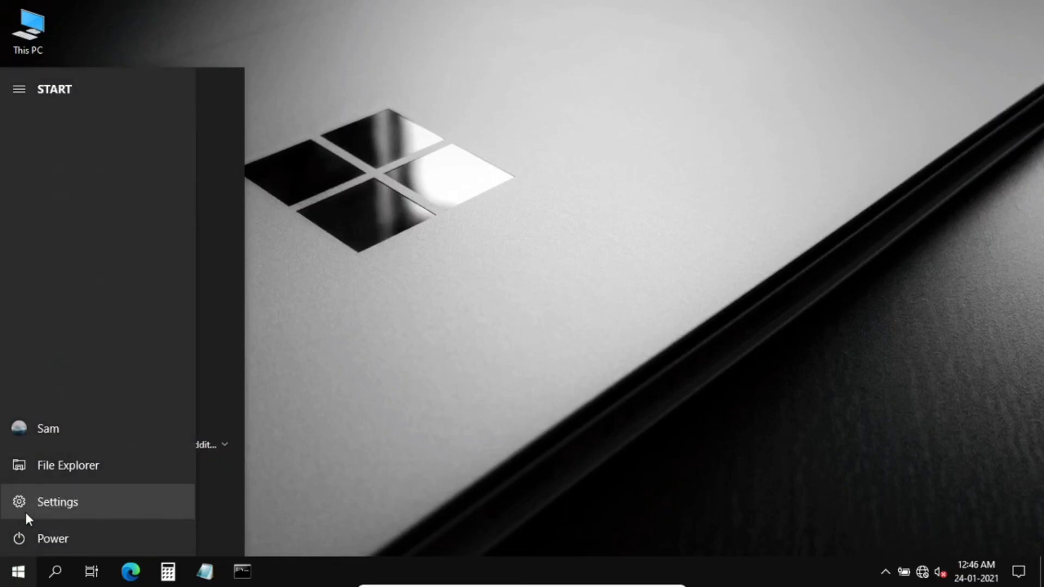
{"action": "left_click", "coordinate": [26, 514]}
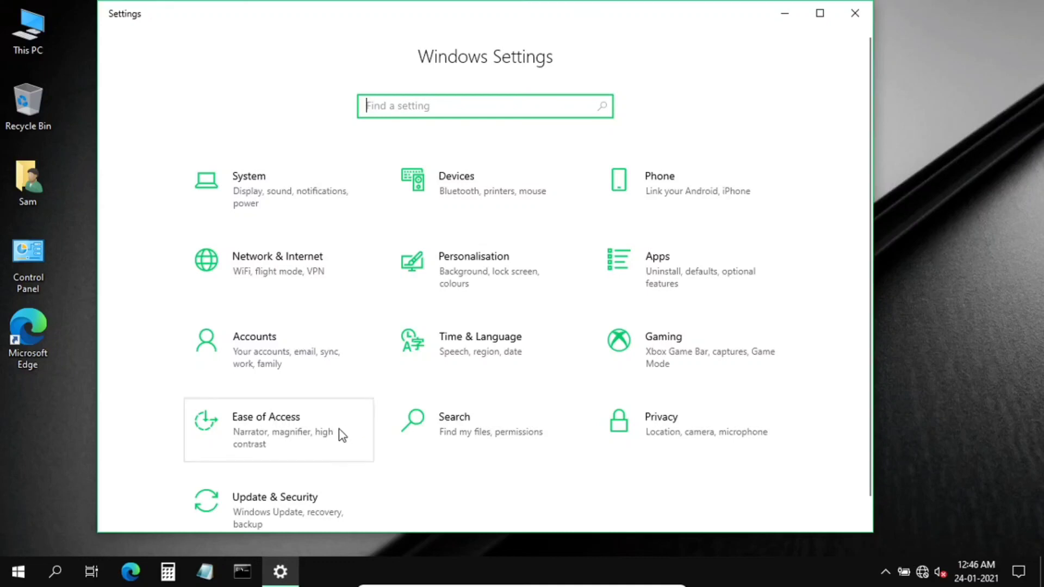
{"action": "scroll", "coordinate": [341, 434], "scroll_direction": "down", "scroll_amount": 1}
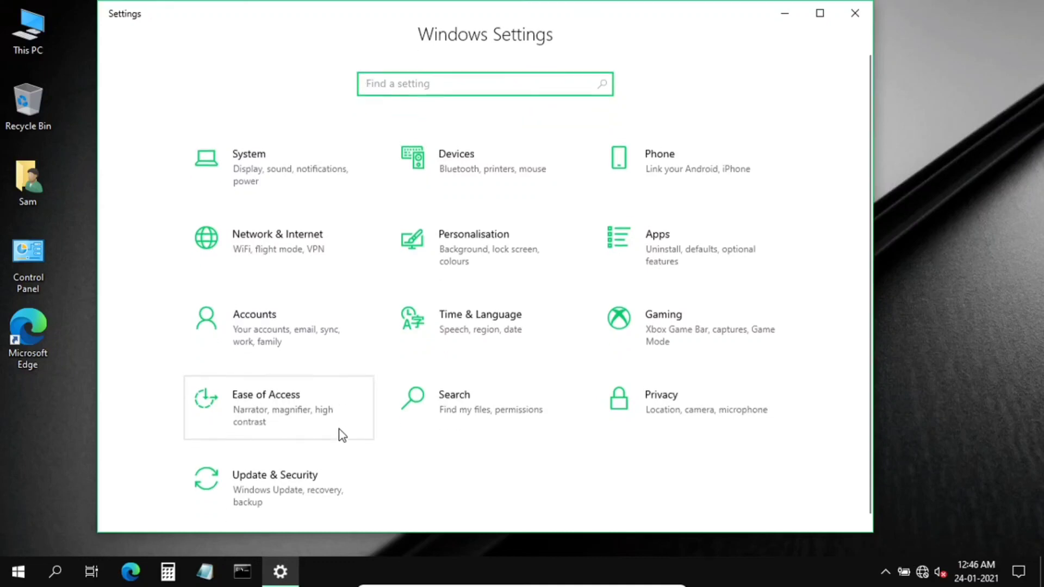
{"action": "left_click", "coordinate": [296, 477]}
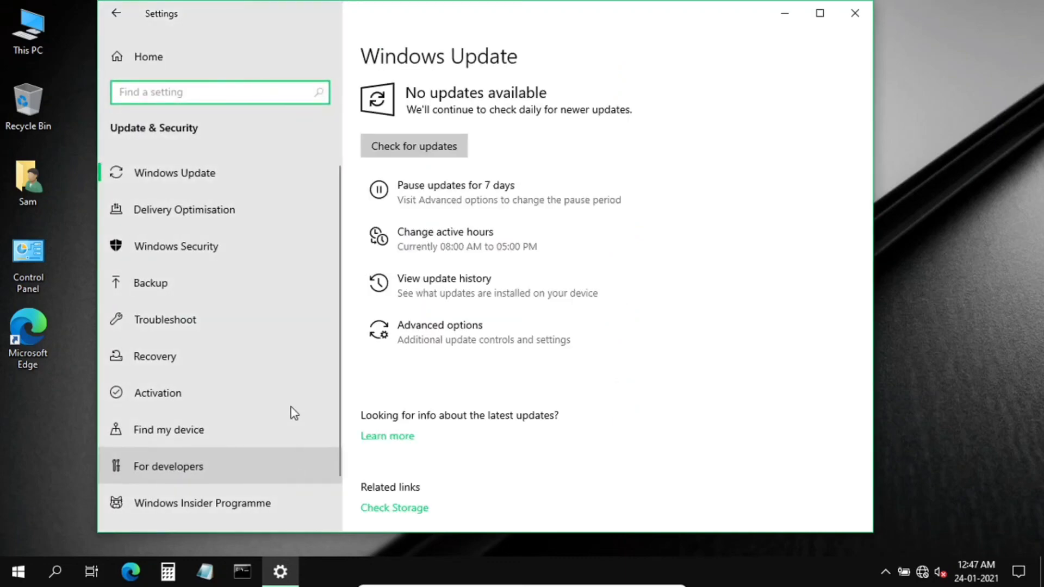
- Review the advanced Windows Update options and the Delivery Optimisation page, and close Settings
{"action": "left_click", "coordinate": [447, 339]}
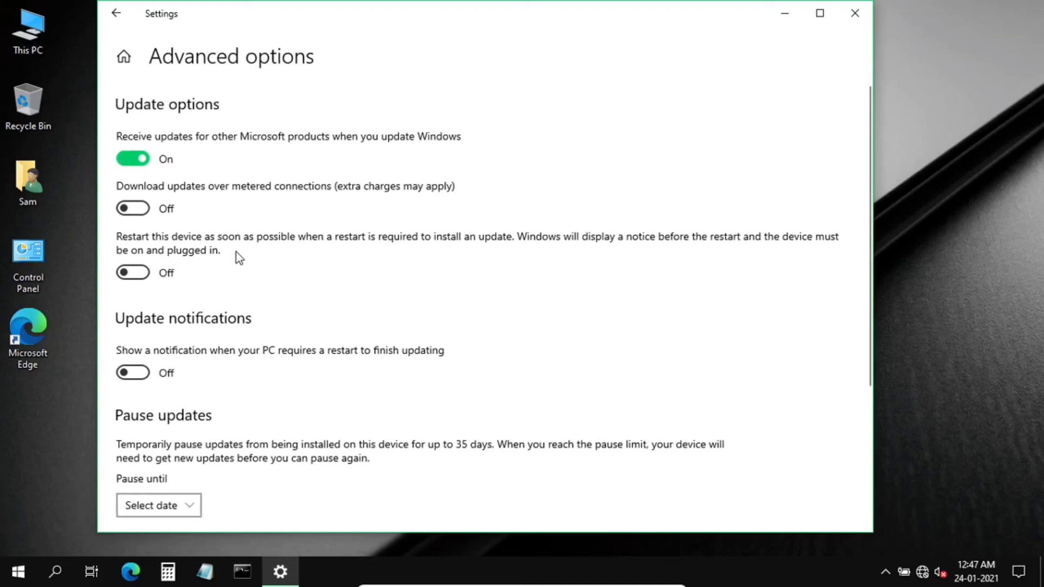
{"action": "scroll", "coordinate": [227, 269], "scroll_direction": "down", "scroll_amount": 4}
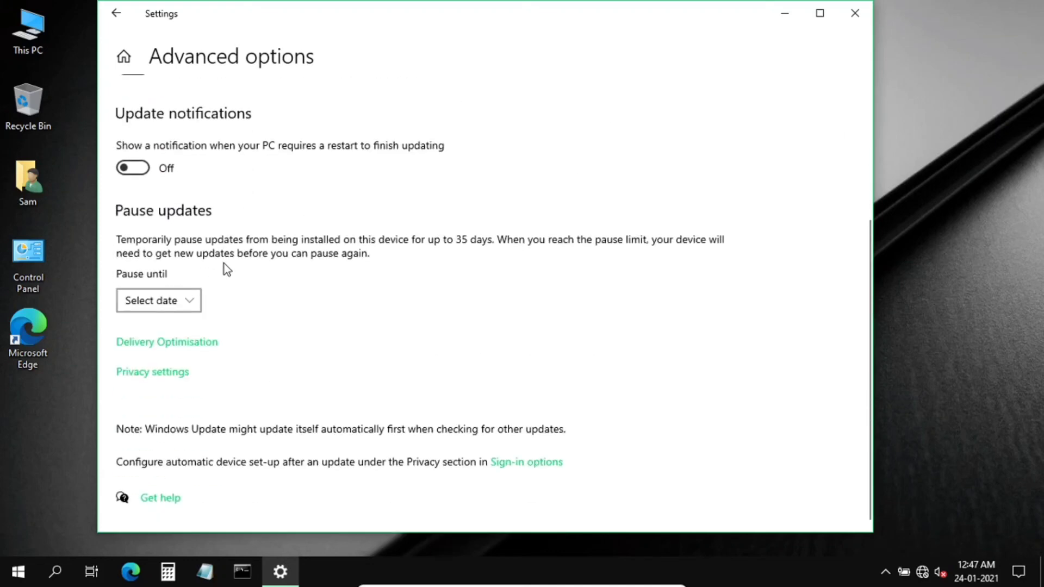
{"action": "left_click", "coordinate": [181, 347]}
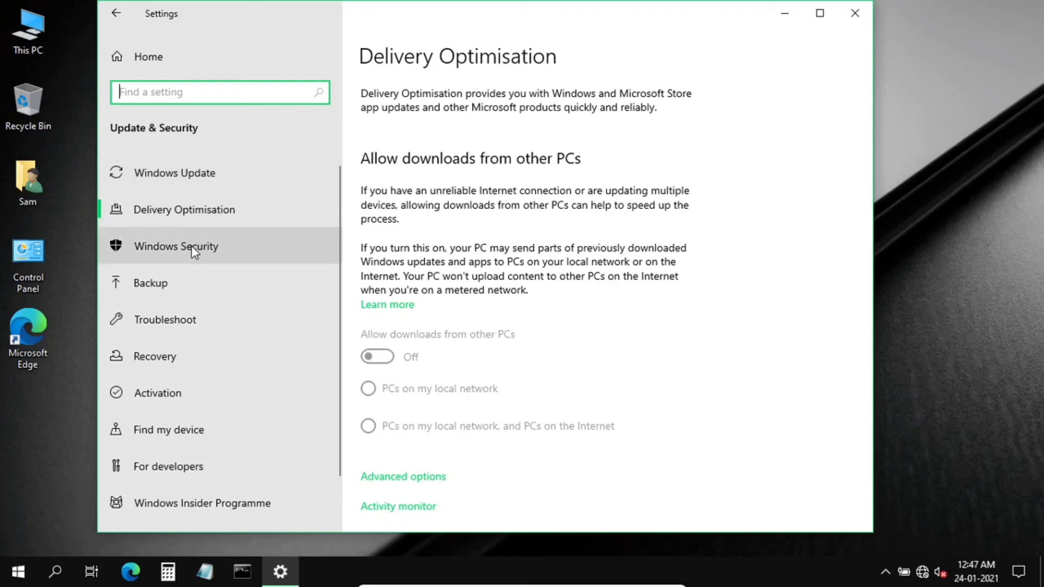
{"action": "left_click", "coordinate": [865, 18]}
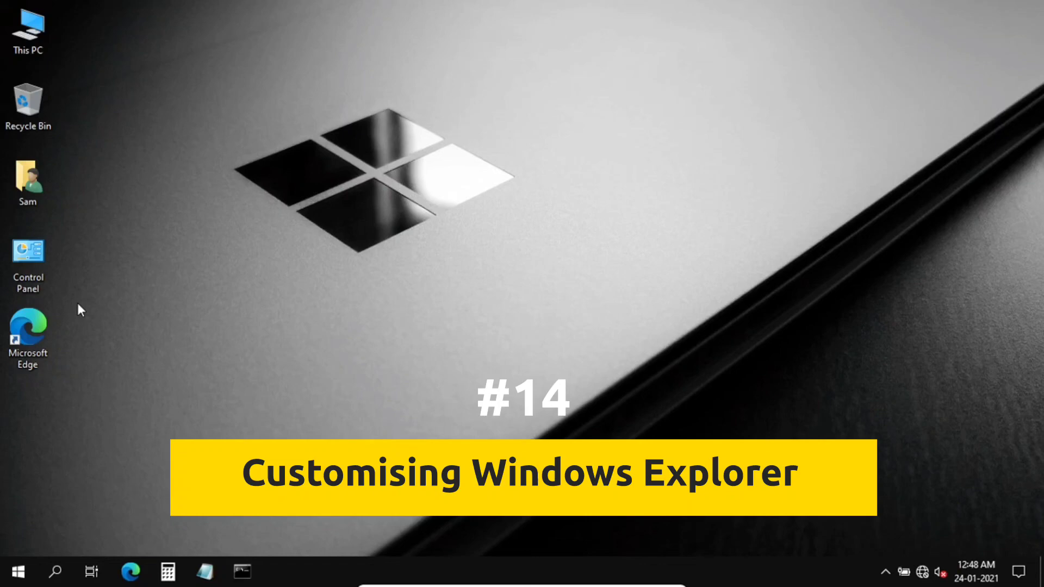
- Open This PC in File Explorer and remove the Videos and Music folders from Quick access
{"action": "double_click", "coordinate": [32, 46]}
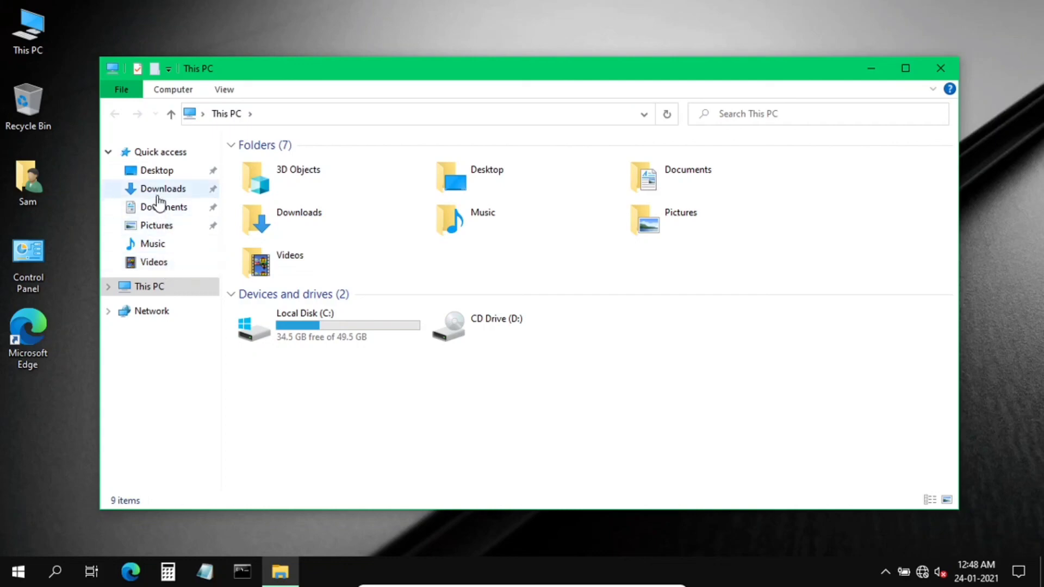
{"action": "right_click", "coordinate": [163, 266]}
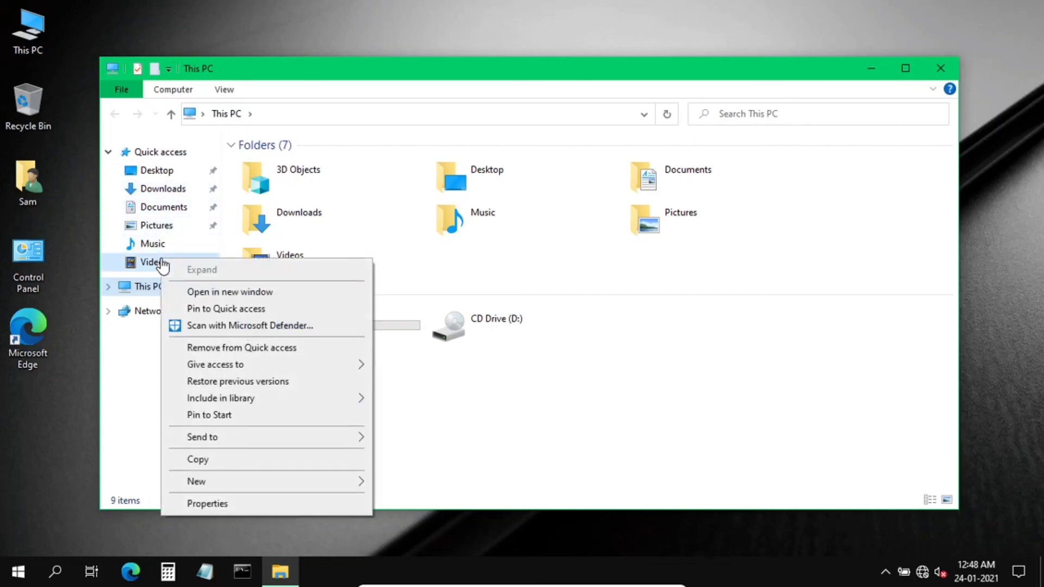
{"action": "left_click", "coordinate": [199, 351]}
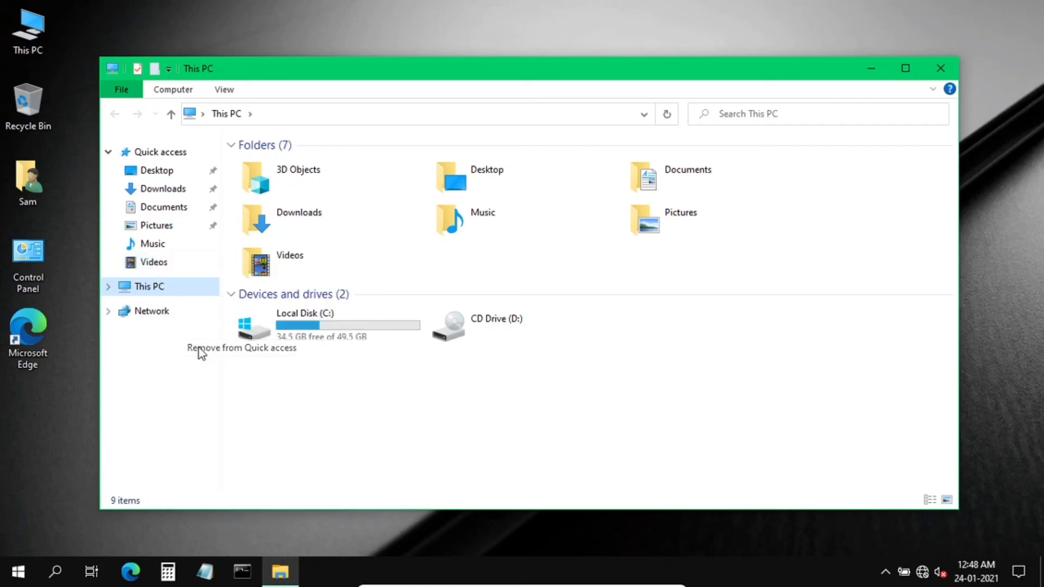
{"action": "right_click", "coordinate": [142, 246]}
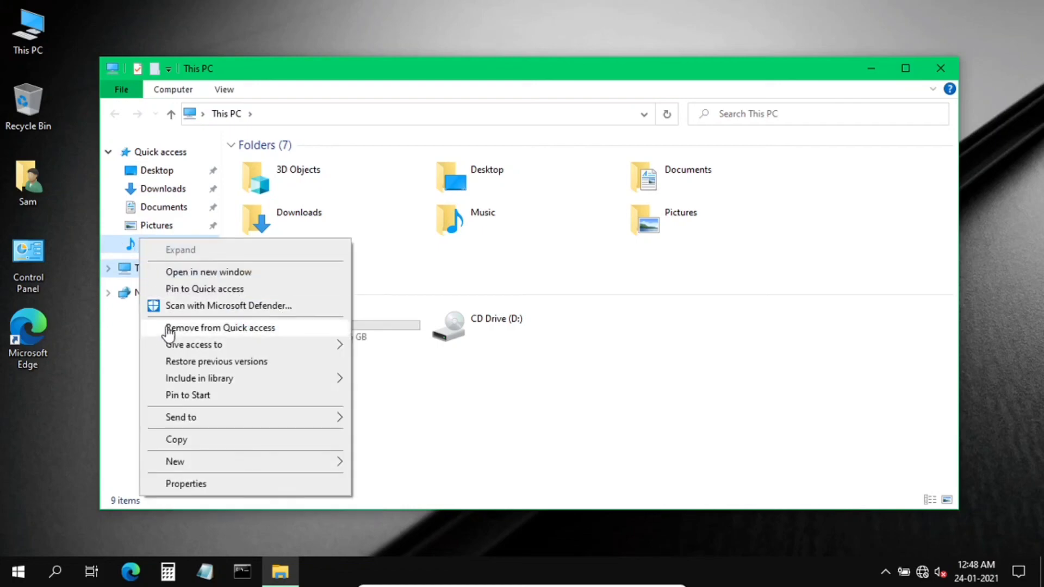
{"action": "left_click", "coordinate": [169, 326]}
- Unpin the Pictures and Documents folders from Quick access
{"action": "right_click", "coordinate": [163, 229]}
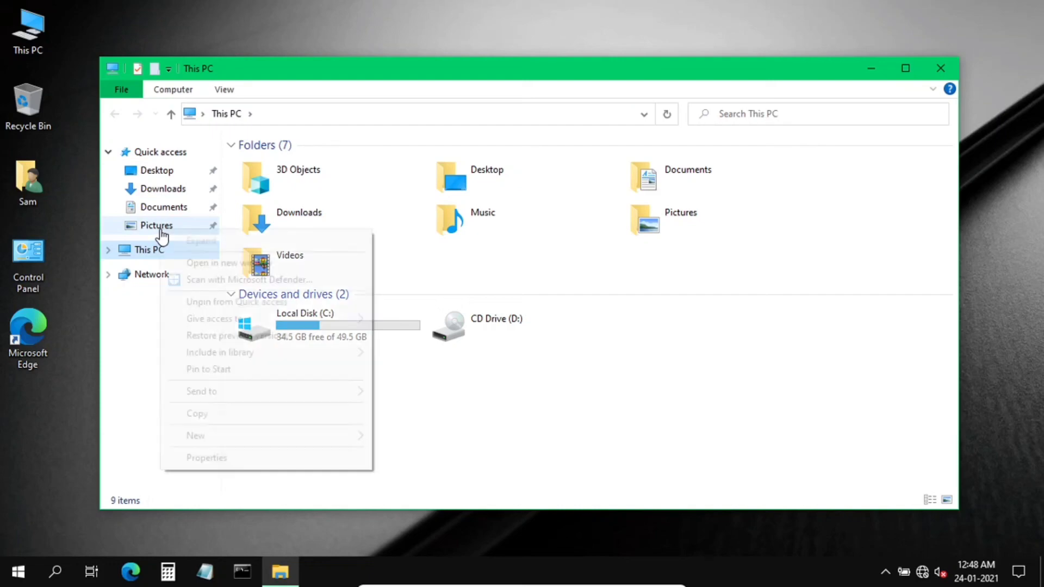
{"action": "left_click", "coordinate": [217, 303]}
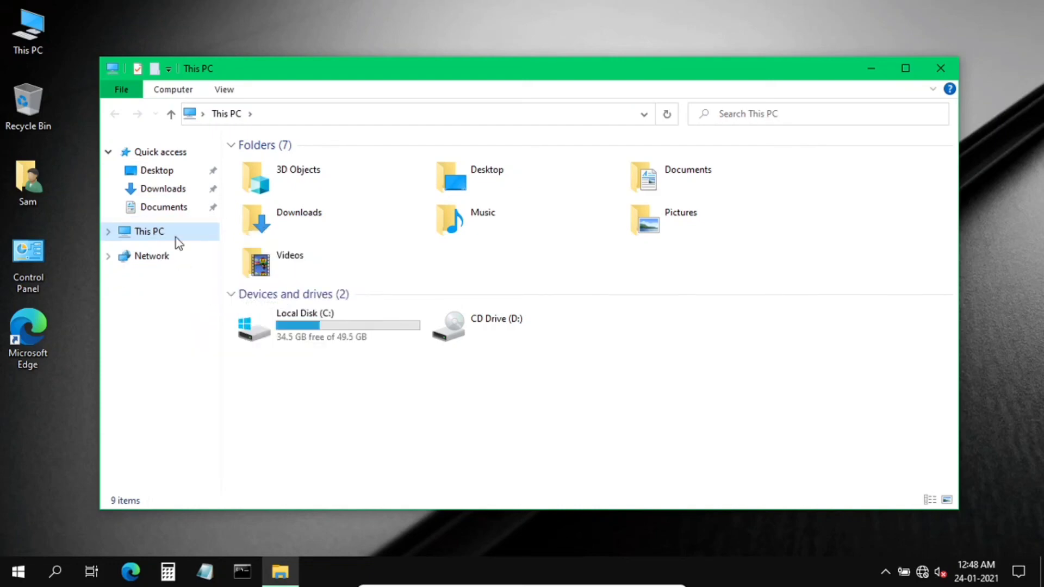
{"action": "right_click", "coordinate": [170, 215]}
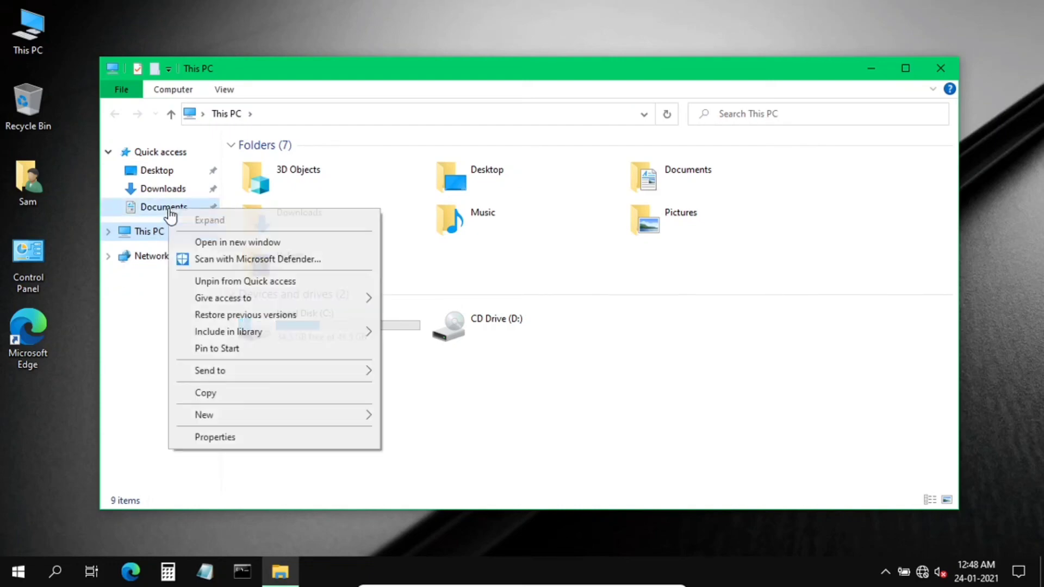
{"action": "left_click", "coordinate": [191, 279]}
{"action": "left_click", "coordinate": [337, 323]}
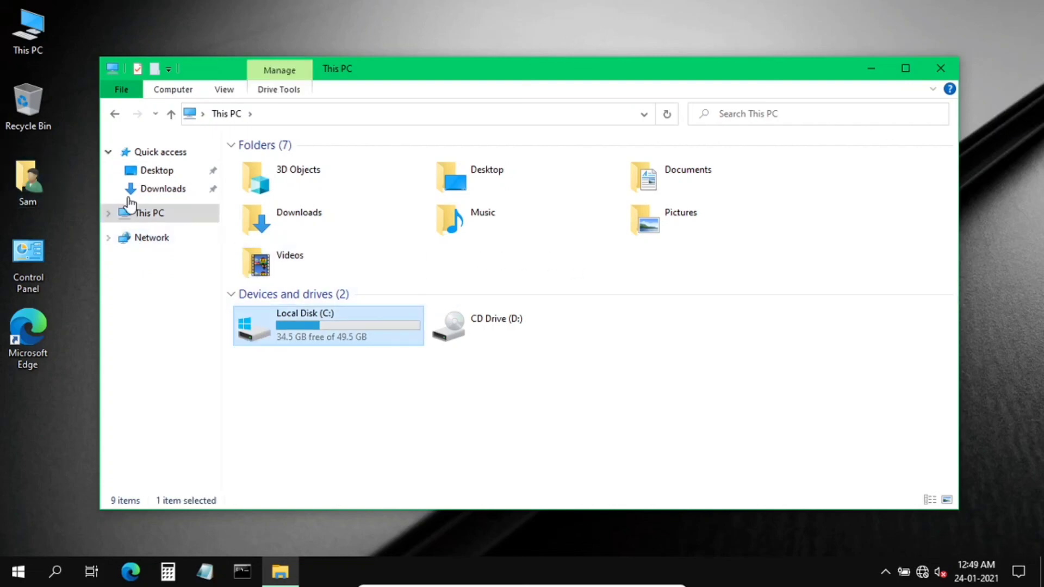
- Pin the user's profile folder and Local Disk (C:) to Quick access, and open the drive from there
{"action": "right_click", "coordinate": [31, 185]}
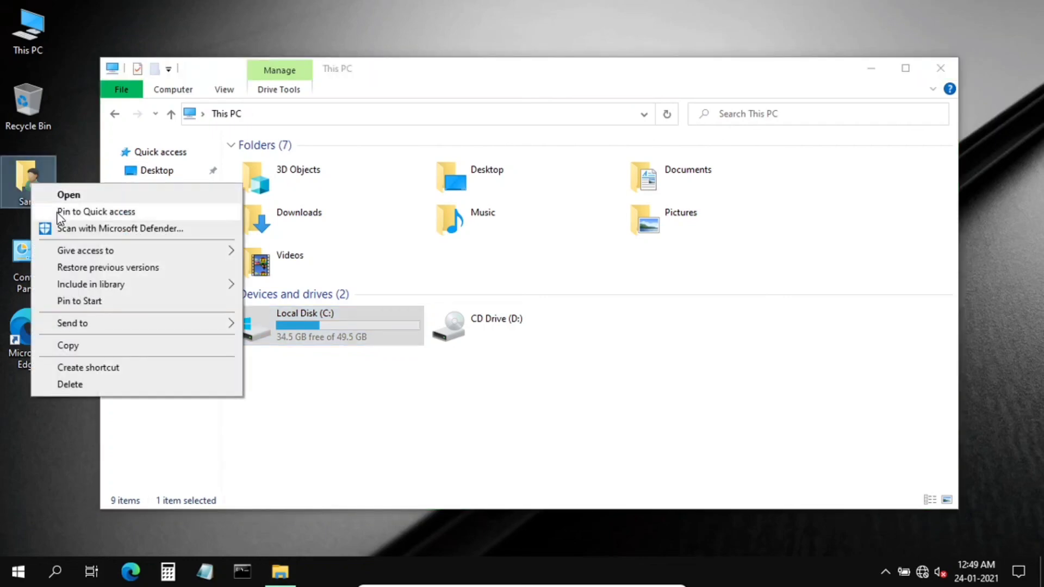
{"action": "left_click", "coordinate": [57, 212]}
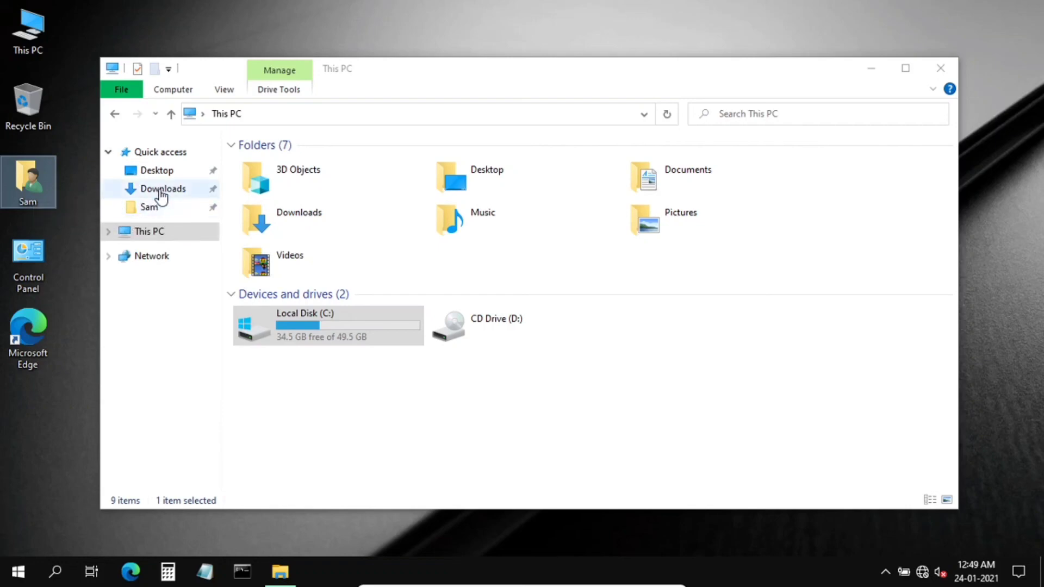
{"action": "right_click", "coordinate": [347, 336]}
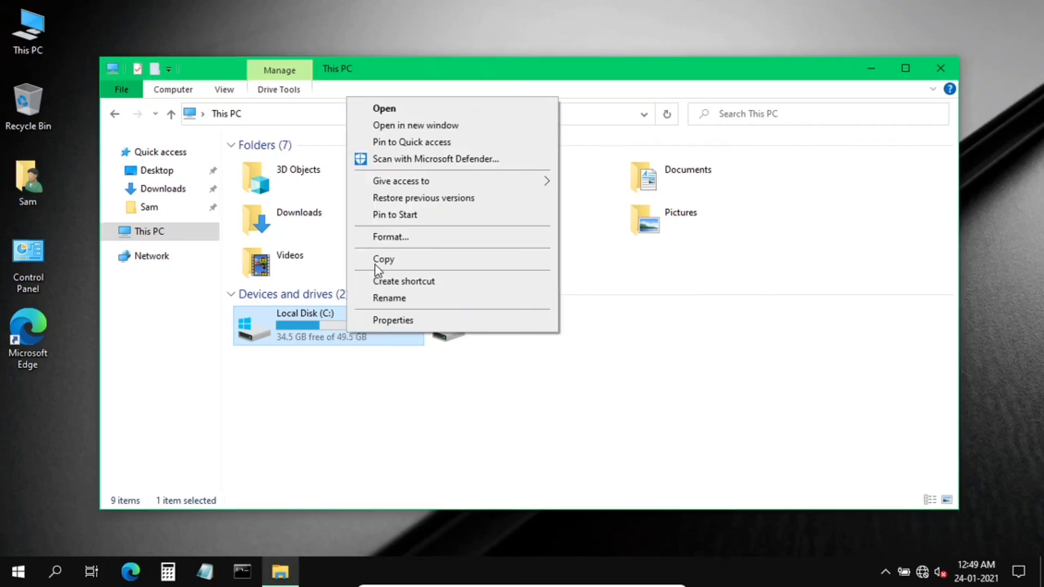
{"action": "left_click", "coordinate": [393, 143]}
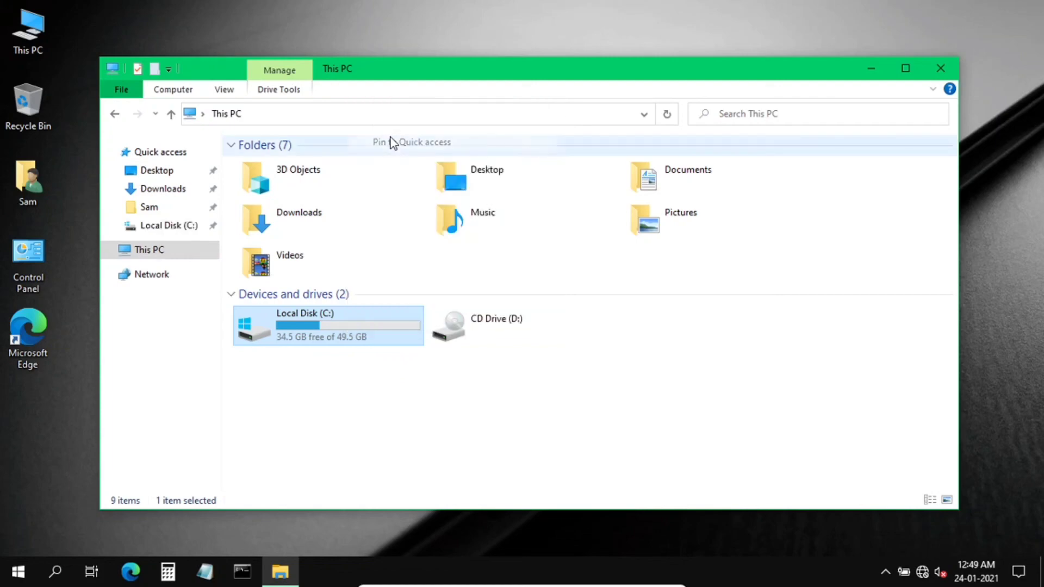
{"action": "left_click", "coordinate": [157, 227]}
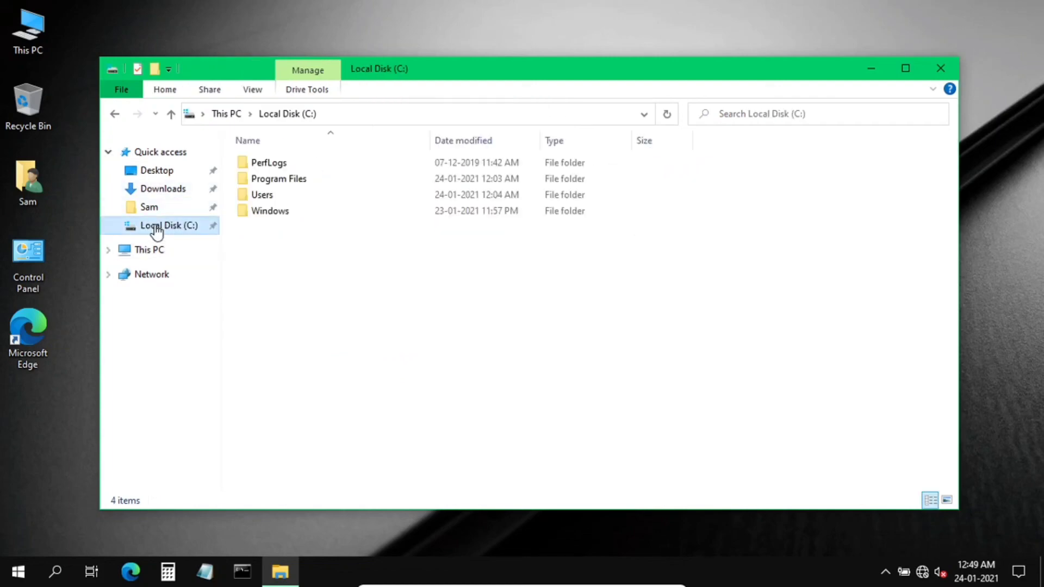